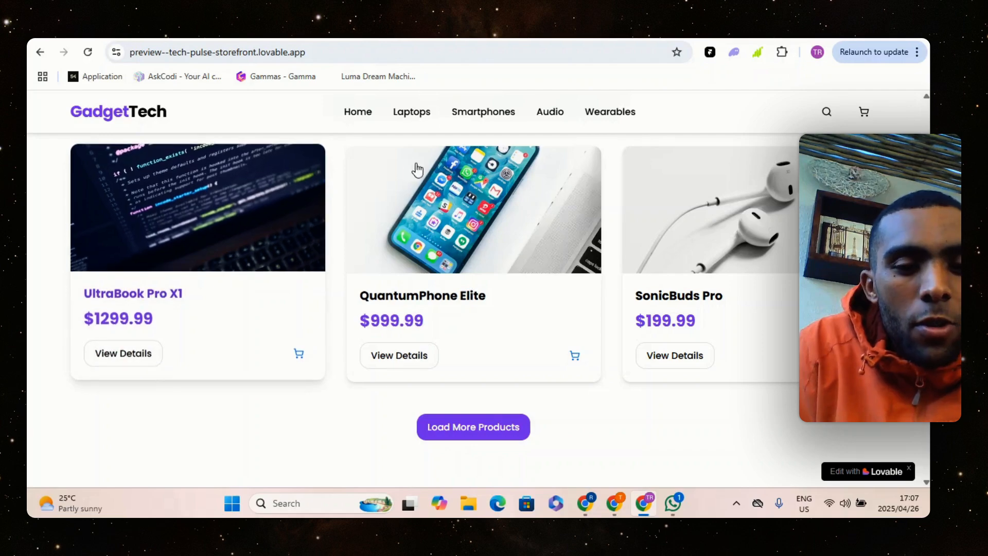
# Load more products in the GadgetTech store listing and look through the added product cards
pyautogui.click(464, 427)
pyautogui.scroll(-5, 468, 293)
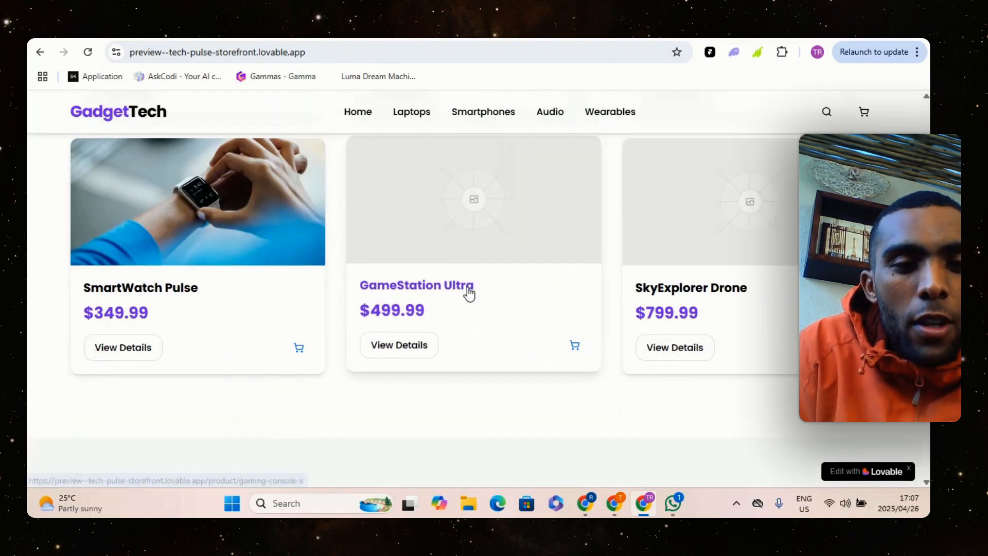
pyautogui.scroll(4, 346, 282)
pyautogui.scroll(-1, 481, 258)
pyautogui.scroll(3, 465, 226)
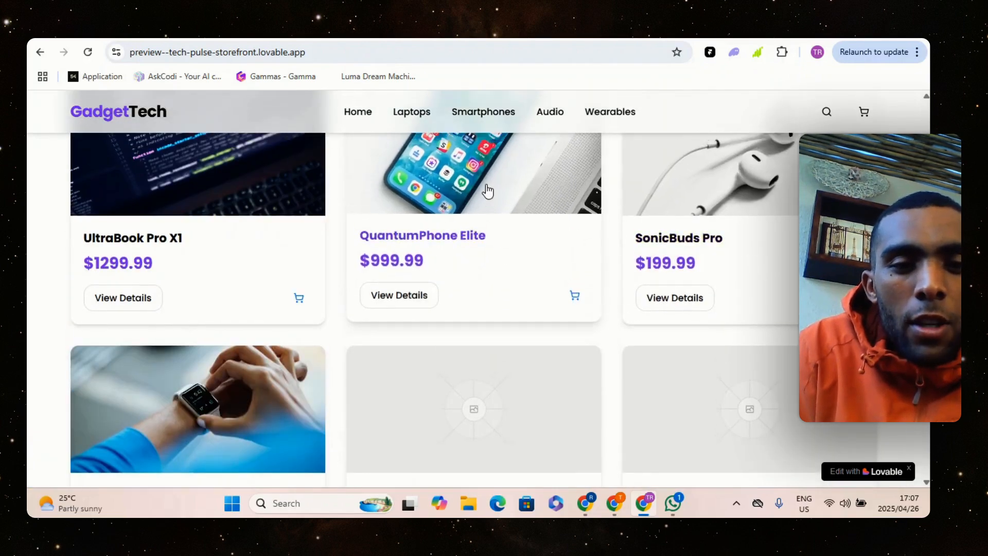
# Open the QuantumPhone Elite product page and view each of its three gallery images
pyautogui.click(407, 331)
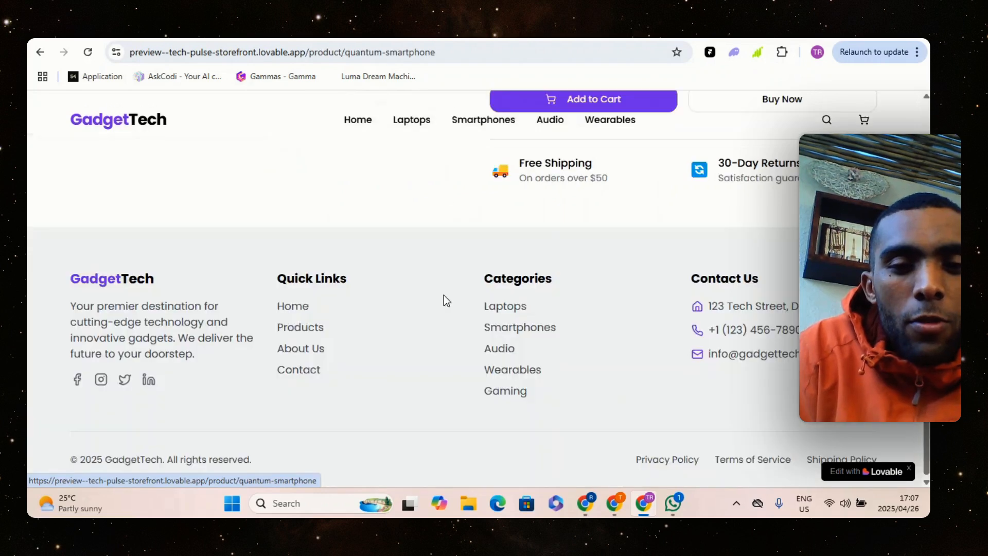
pyautogui.scroll(5, 621, 269)
pyautogui.scroll(5, 569, 170)
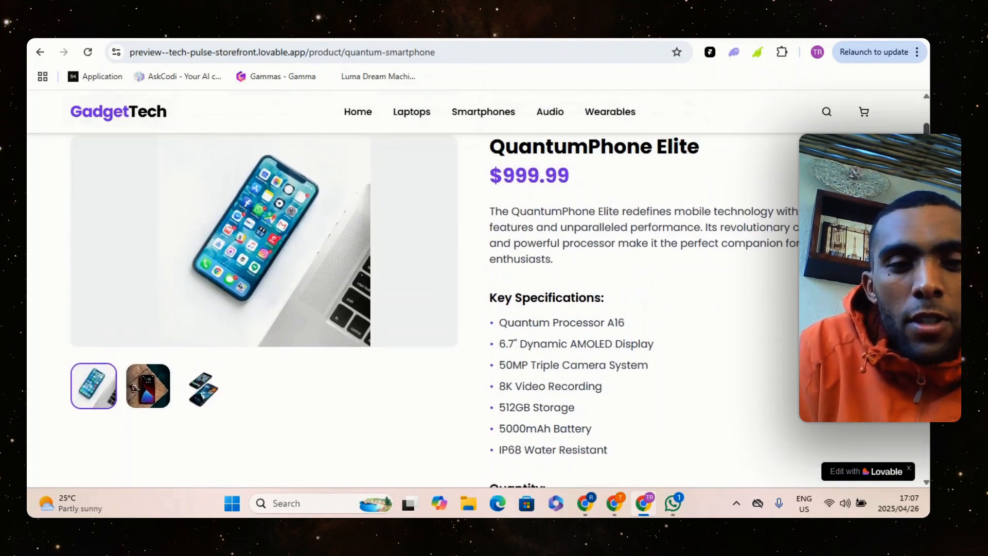
pyautogui.click(148, 406)
pyautogui.click(203, 403)
pyautogui.click(94, 402)
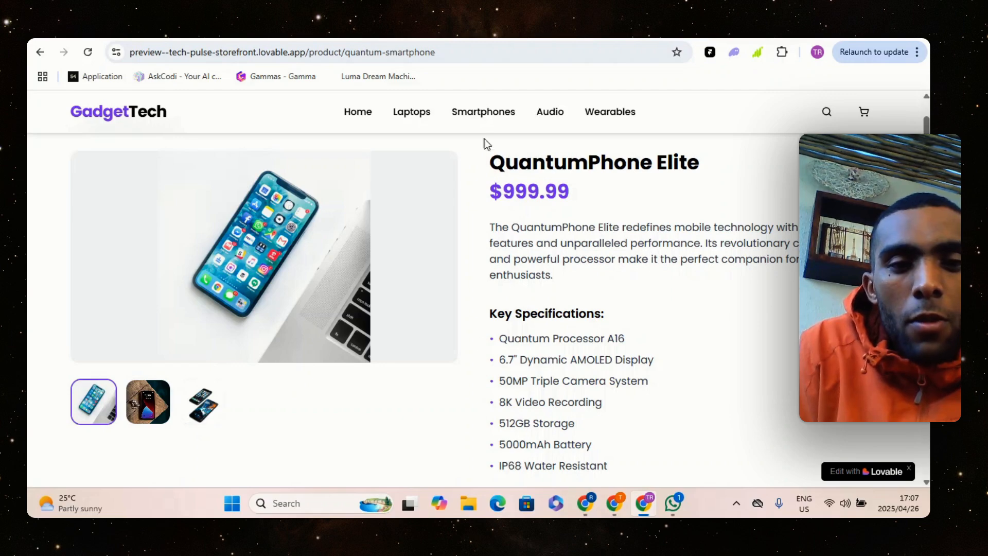
# Return to the store's home page and open the UltraBook Pro X1 product page
pyautogui.click(366, 114)
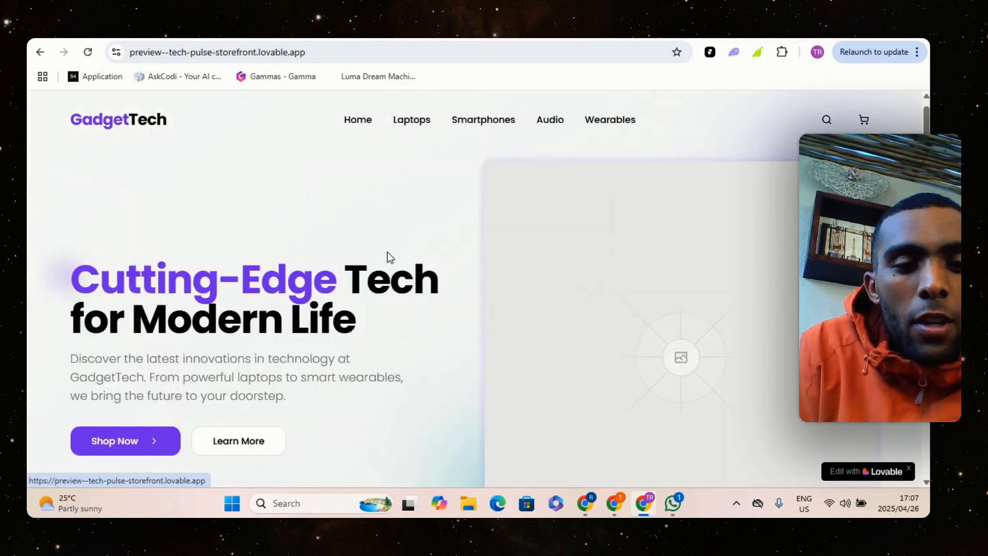
pyautogui.scroll(-8, 323, 314)
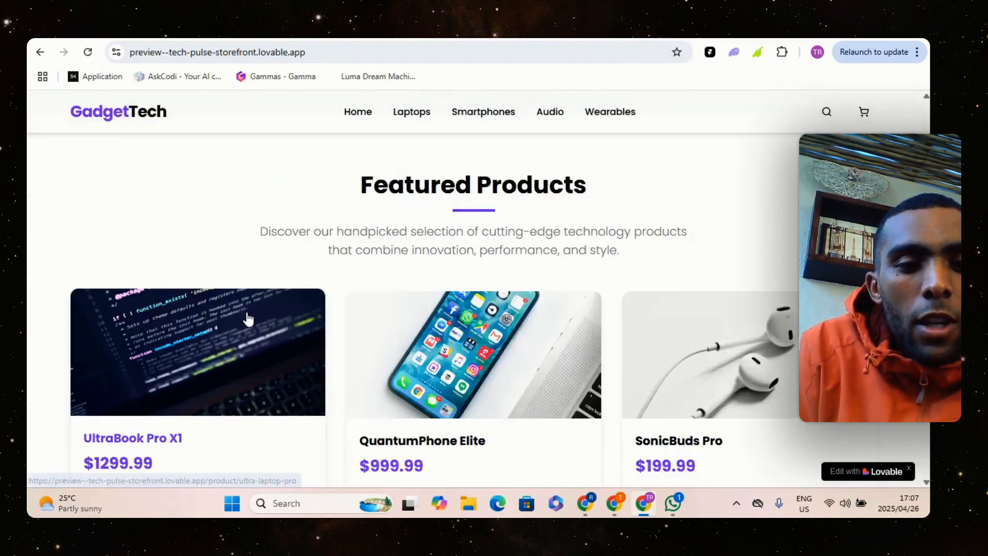
pyautogui.click(242, 324)
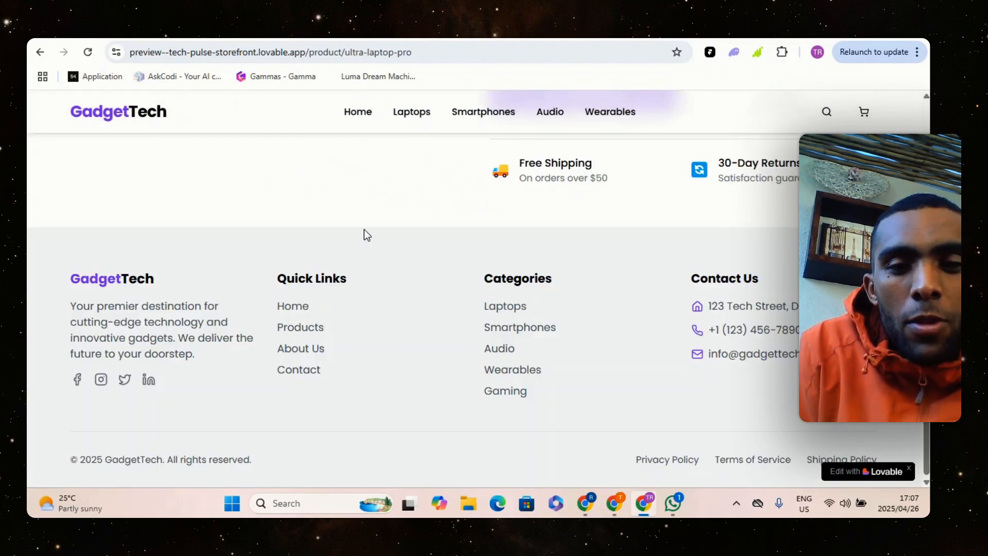
pyautogui.scroll(10, 561, 245)
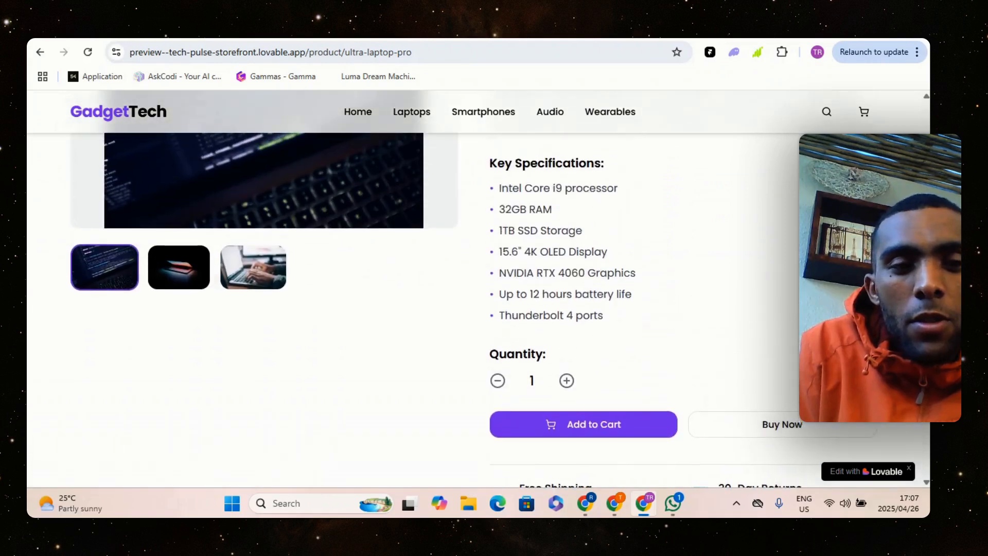
pyautogui.scroll(2, 525, 176)
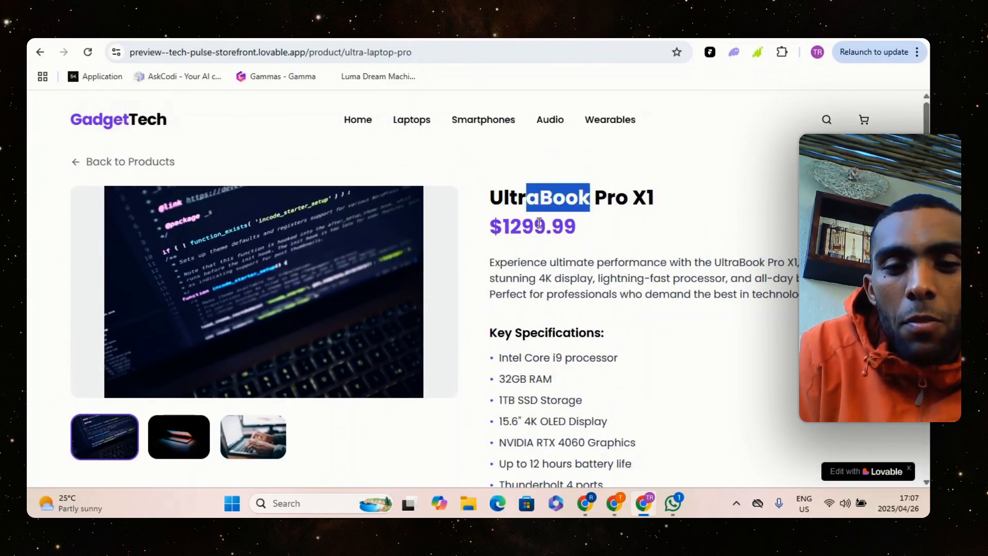
# Read the UltraBook Pro X1 description and its key specifications
pyautogui.moveTo(520, 264); pyautogui.dragTo(631, 297)
pyautogui.click(673, 295)
pyautogui.scroll(-4, 668, 277)
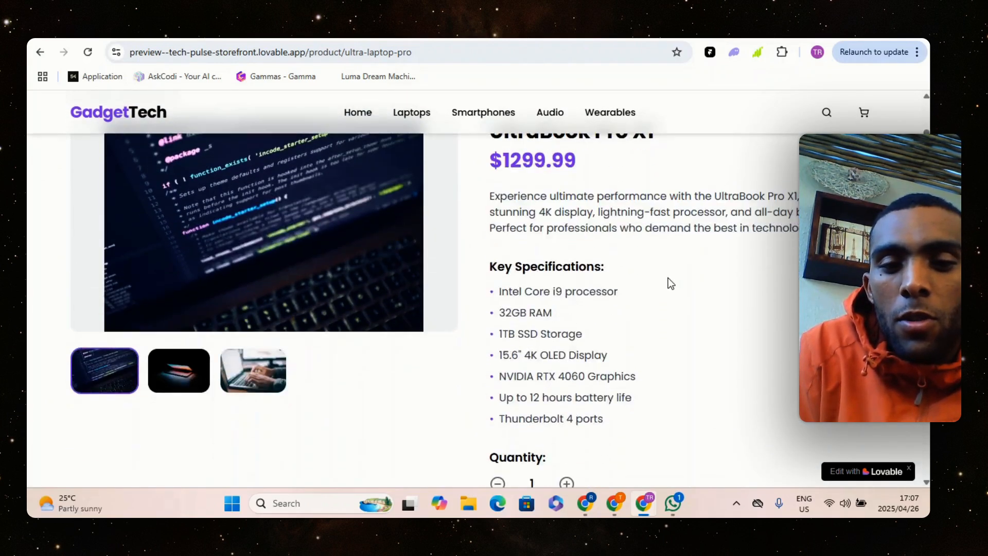
pyautogui.scroll(3, 569, 211)
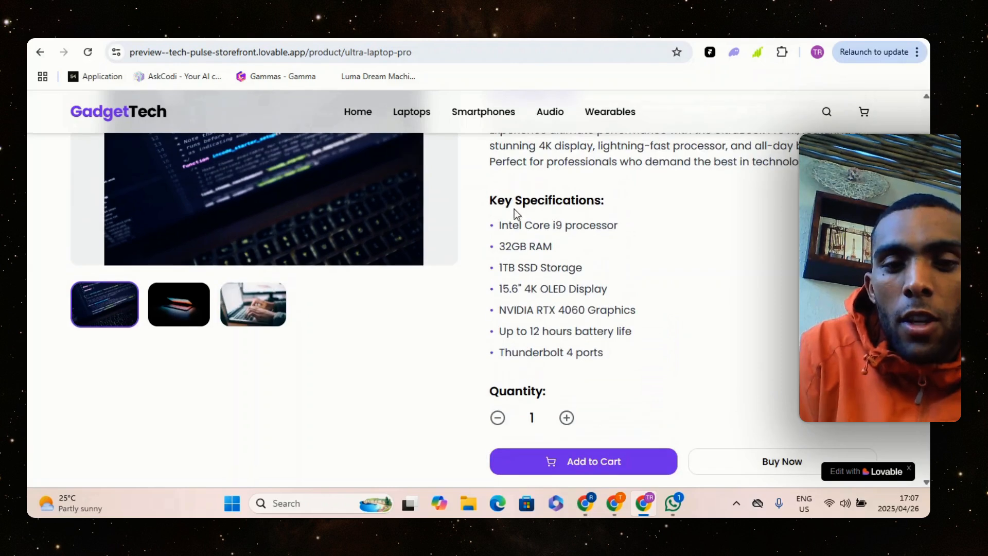
# Set the UltraBook Pro X1 order quantity to 4
pyautogui.scroll(-3, 572, 231)
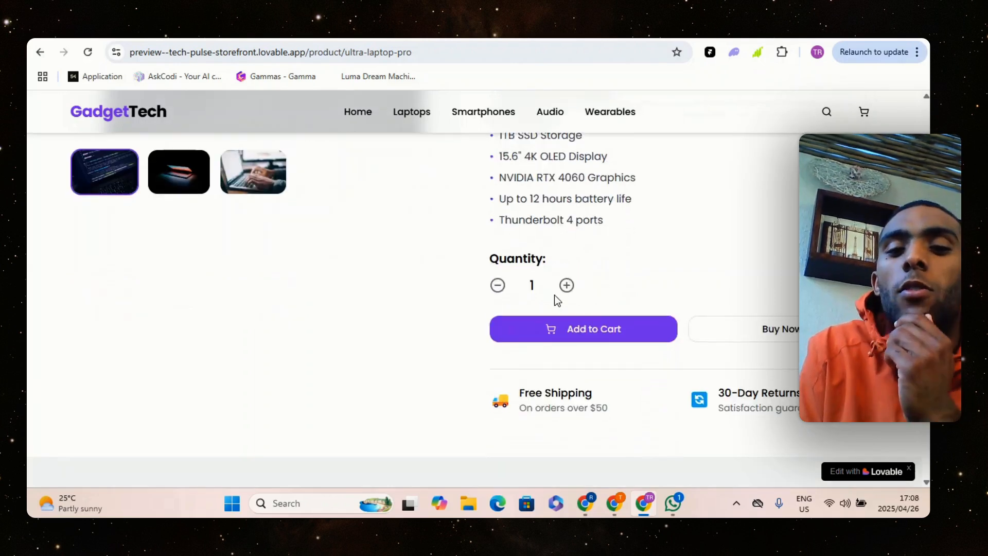
pyautogui.click(566, 285)
pyautogui.click(566, 285)
pyautogui.click(566, 285)
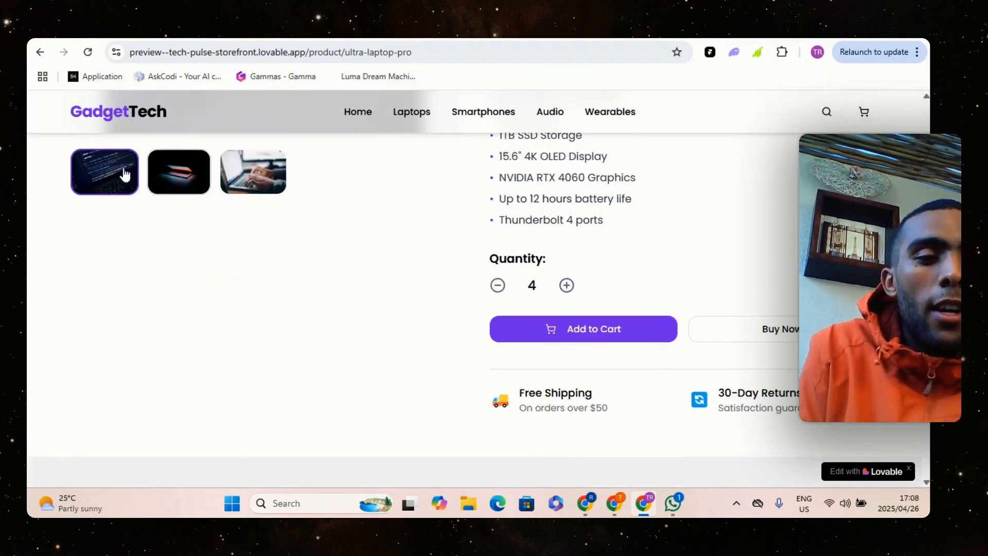
# View each of the UltraBook Pro X1 gallery images, ending on the first one
pyautogui.scroll(5, 214, 198)
pyautogui.scroll(1, 215, 196)
pyautogui.click(181, 432)
pyautogui.click(260, 437)
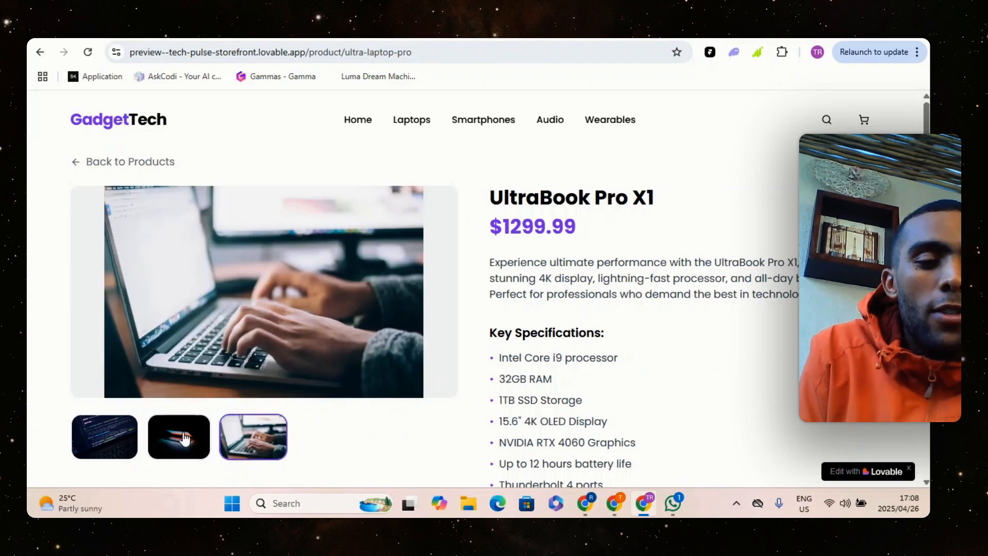
pyautogui.click(185, 440)
pyautogui.click(116, 431)
# Review the purchase options and the free shipping and 30-day returns terms on the UltraBook product page
pyautogui.scroll(-3, 470, 400)
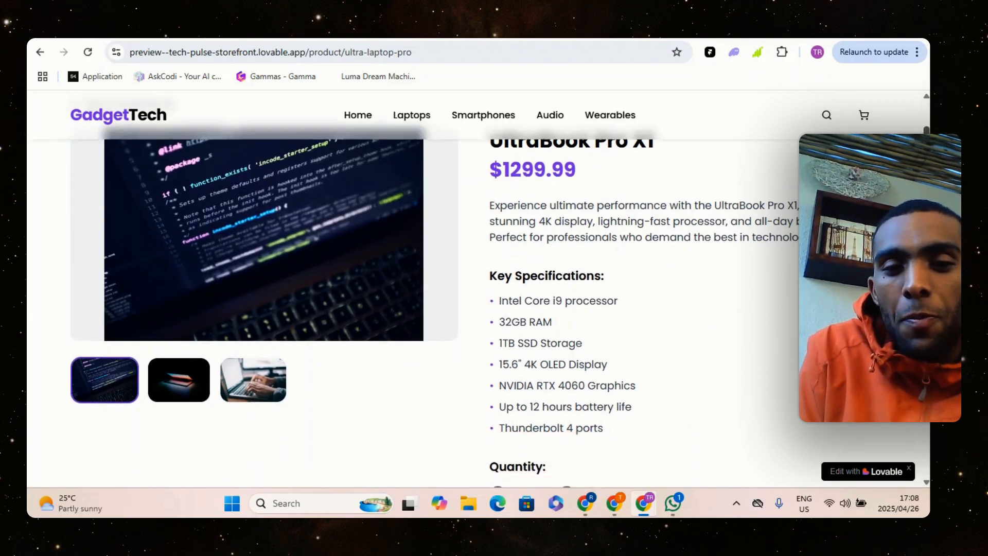
pyautogui.scroll(-4, 470, 309)
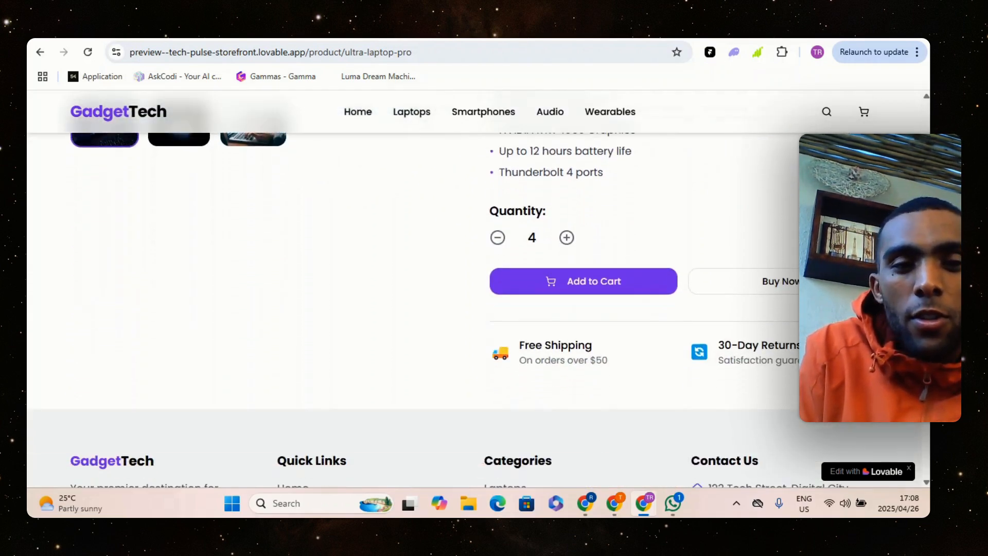
pyautogui.scroll(6, 470, 309)
pyautogui.scroll(-6, 537, 333)
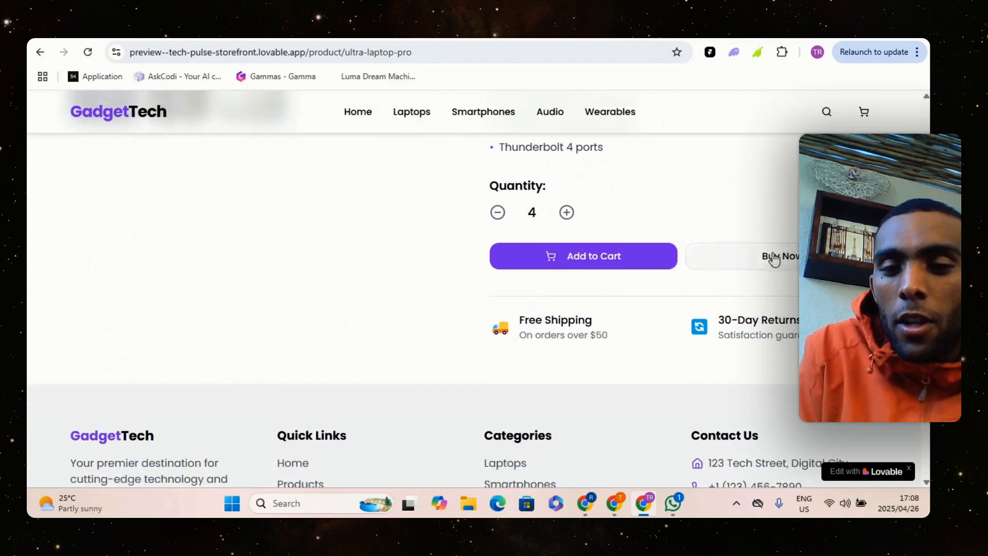
pyautogui.moveTo(524, 323); pyautogui.dragTo(602, 326)
pyautogui.click(593, 353)
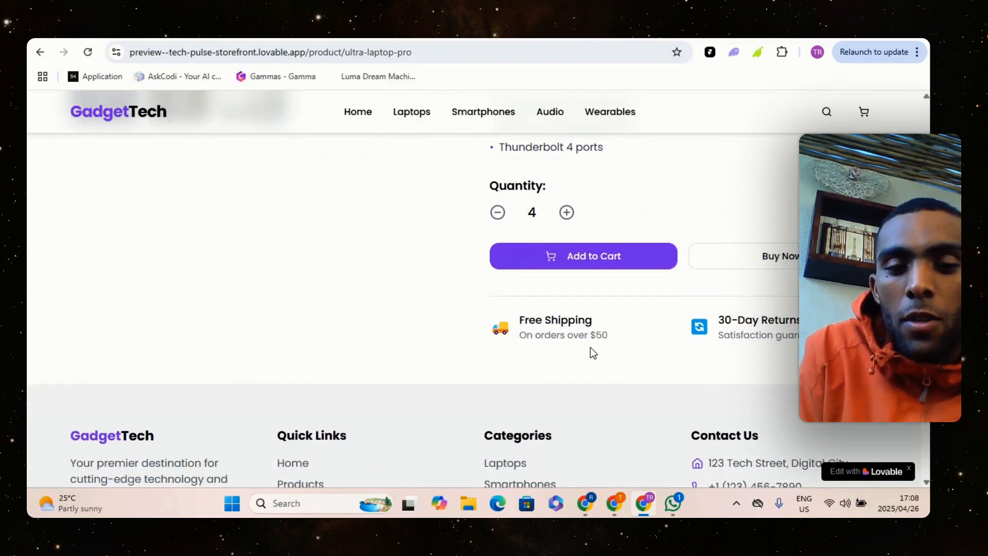
pyautogui.moveTo(523, 338); pyautogui.dragTo(596, 337)
pyautogui.click(622, 344)
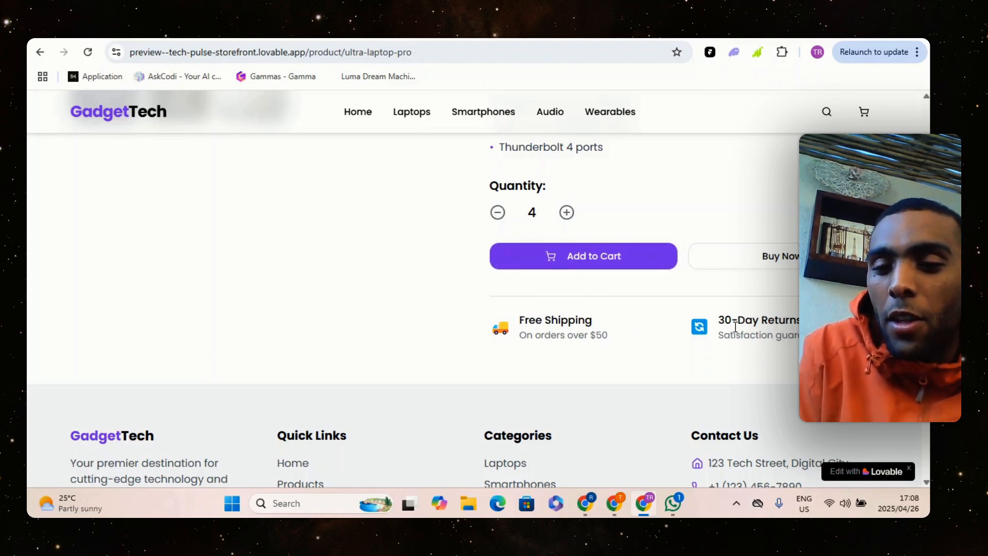
# Buy the four UltraBook Pro X1 laptops immediately, going straight to checkout
pyautogui.scroll(4, 741, 293)
pyautogui.scroll(-3, 741, 293)
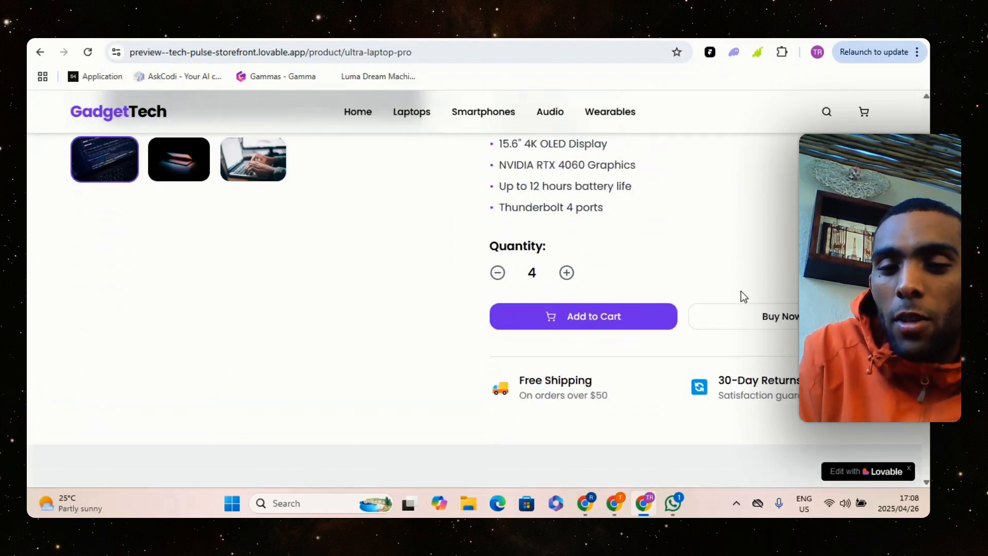
pyautogui.click(736, 311)
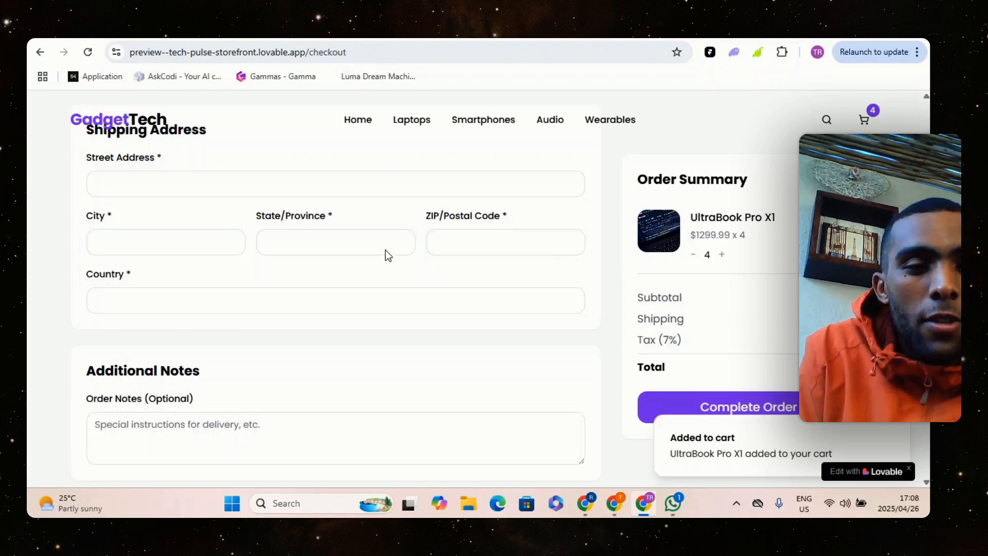
# Examine the checkout form, from the contact and shipping fields to the order notes and optional webhook URL
pyautogui.scroll(1, 757, 244)
pyautogui.scroll(3, 335, 308)
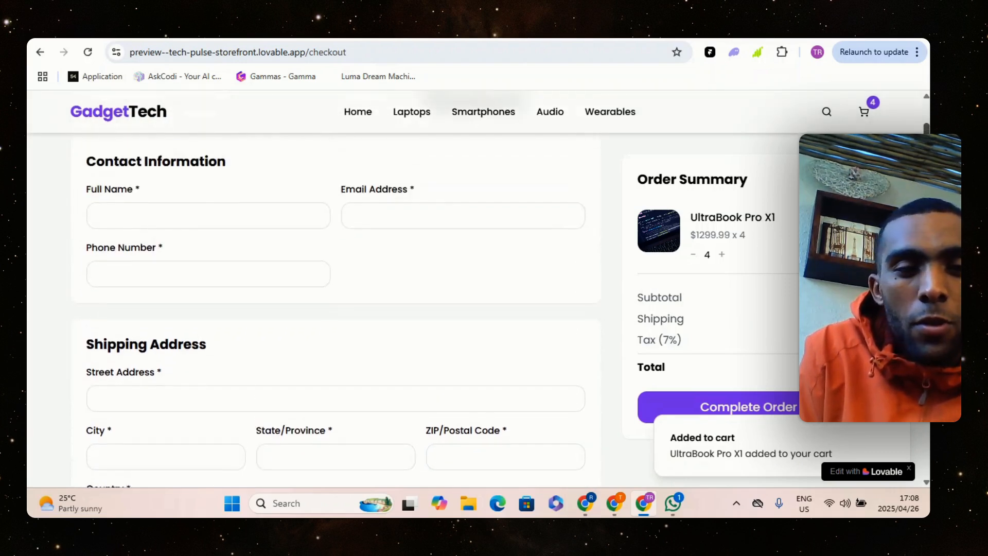
pyautogui.scroll(-4, 335, 308)
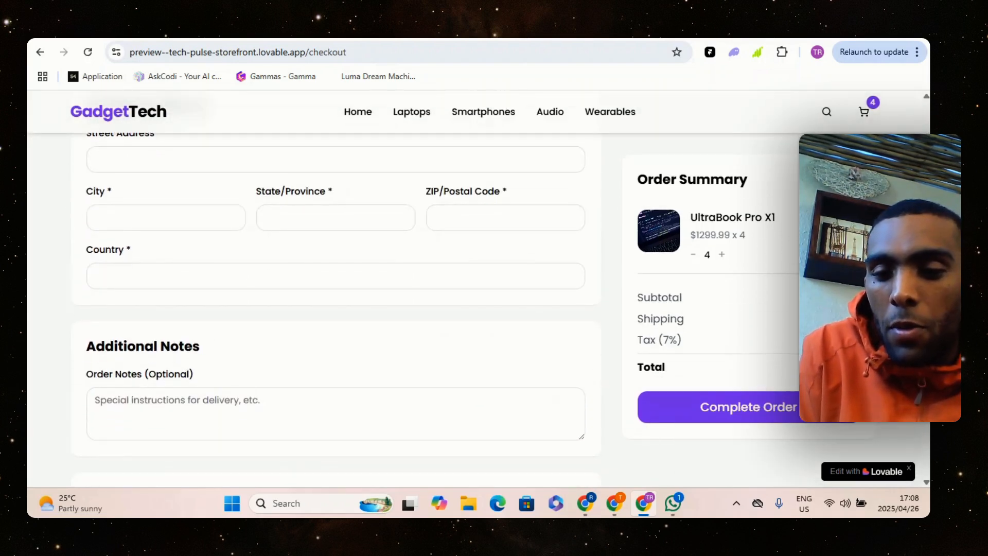
pyautogui.scroll(-5, 335, 308)
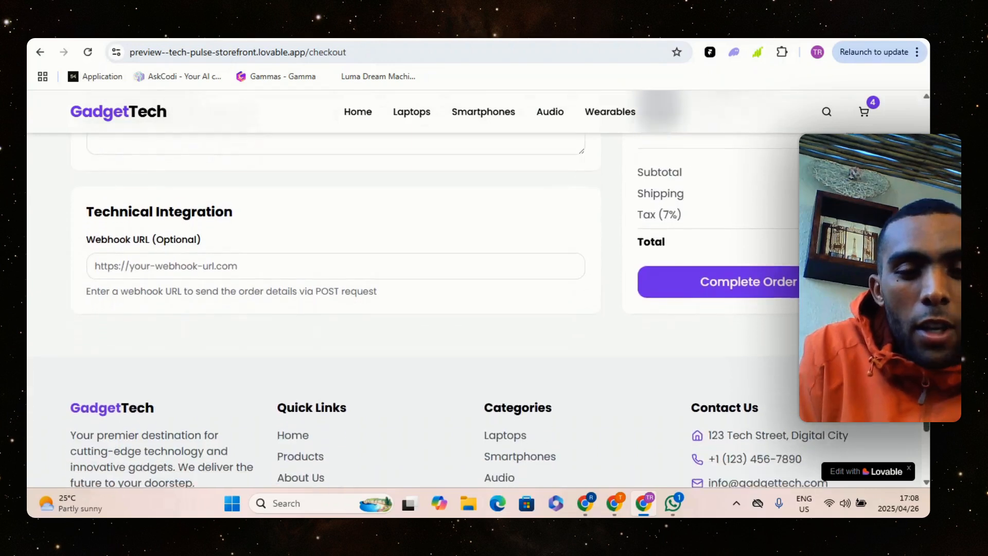
pyautogui.scroll(-3, 796, 235)
pyautogui.scroll(12, 795, 235)
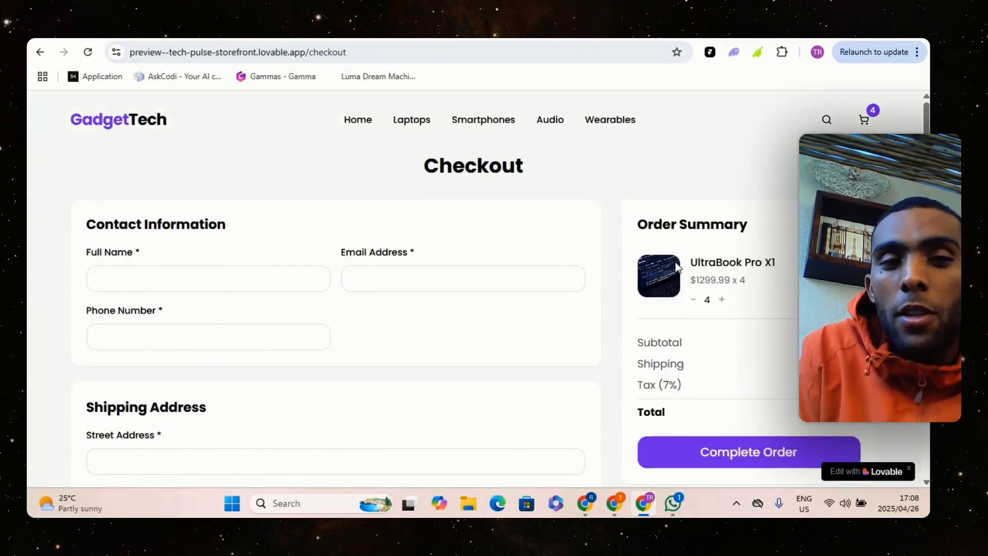
# Switch to the GadgetTech order spreadsheet in Google Sheets and select cell A3 in the email column
pyautogui.click(625, 502)
pyautogui.click(567, 452)
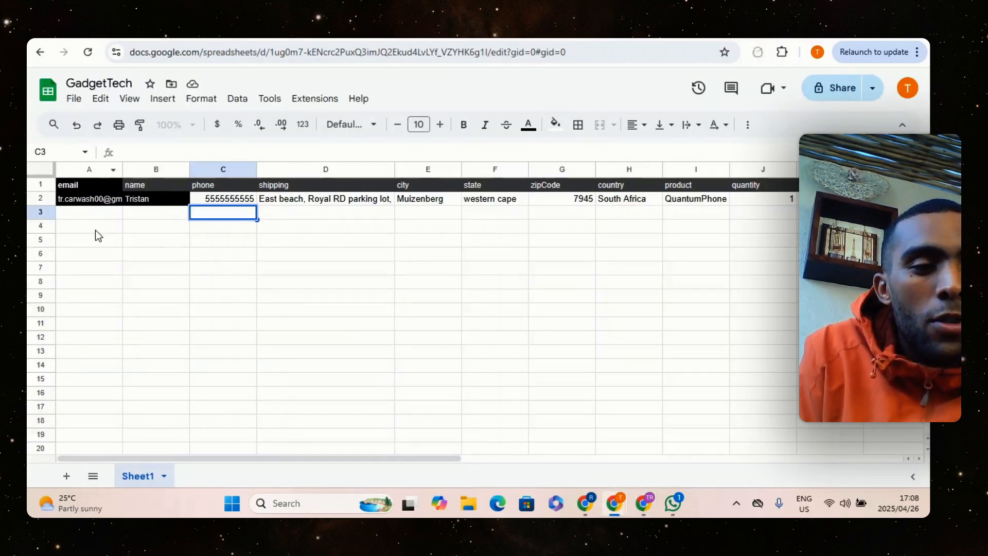
pyautogui.click(88, 214)
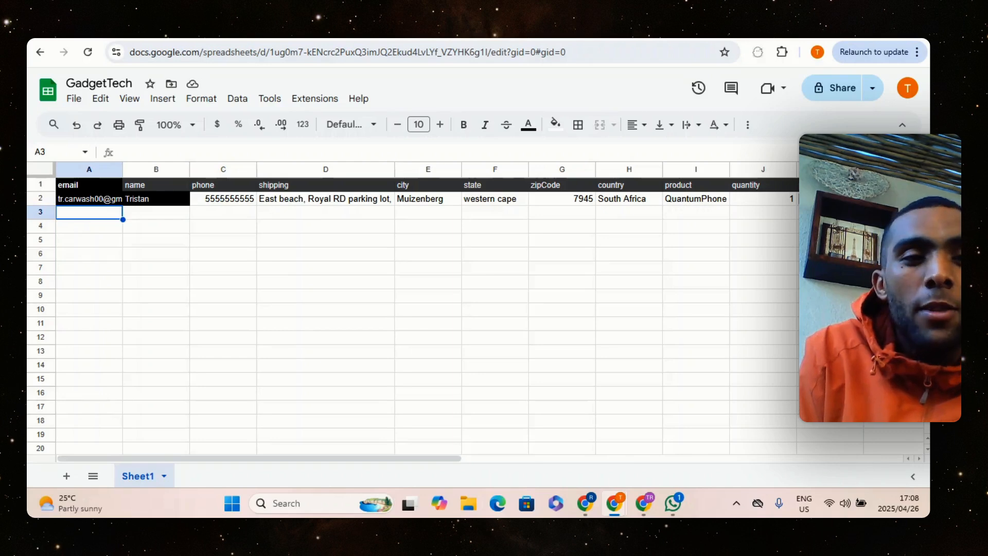
# Switch to "My workflow 2" in n8n and examine its node chain from the Webhook through Google Sheets to Gmail
pyautogui.click(208, 39)
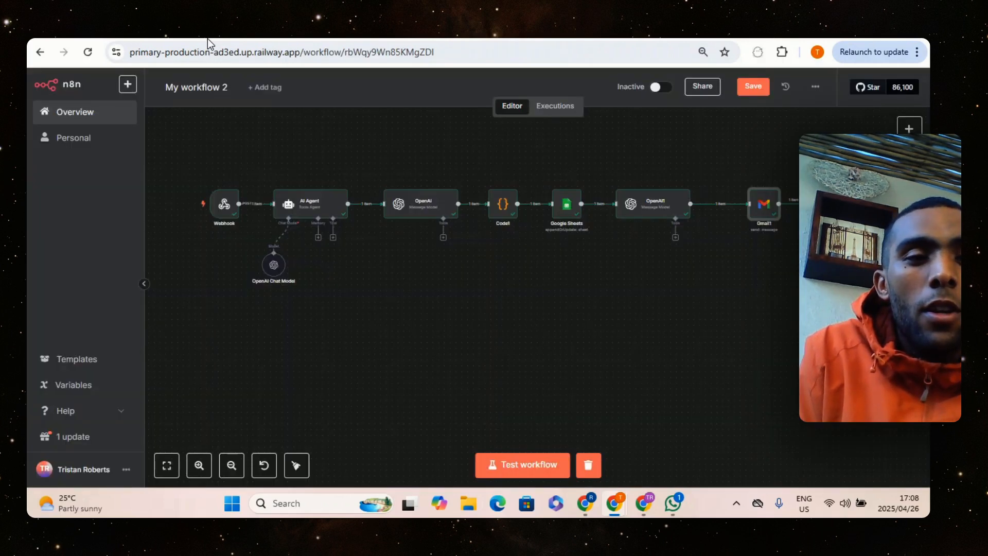
pyautogui.moveTo(185, 152); pyautogui.dragTo(810, 315)
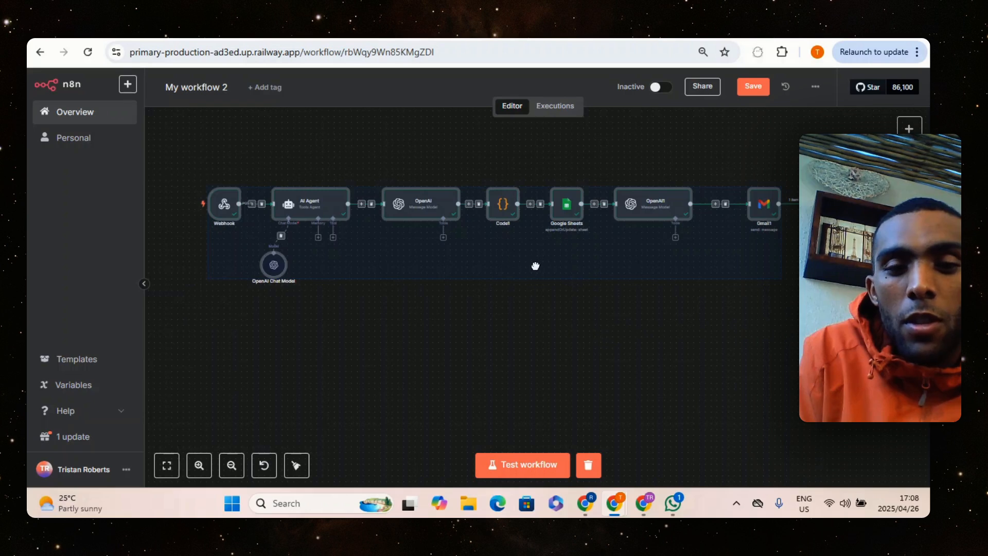
pyautogui.moveTo(535, 265); pyautogui.dragTo(587, 277)
pyautogui.click(563, 324)
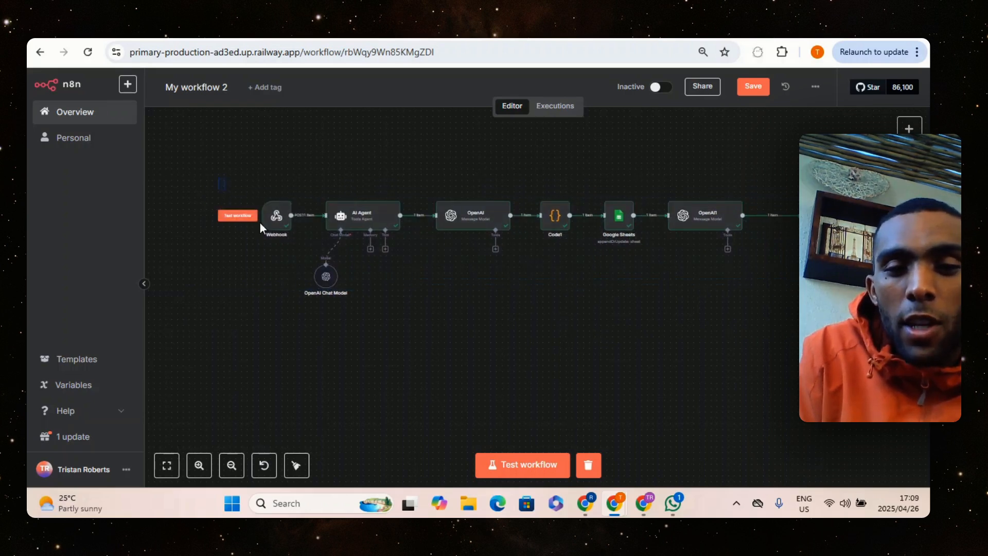
pyautogui.moveTo(260, 224); pyautogui.dragTo(808, 281)
pyautogui.moveTo(717, 280); pyautogui.dragTo(681, 282)
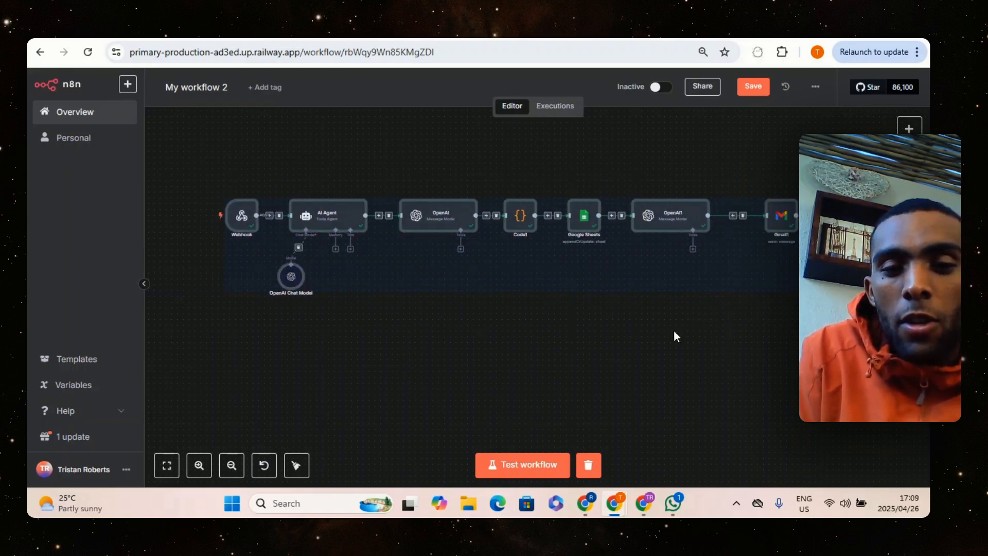
pyautogui.click(675, 335)
pyautogui.moveTo(209, 169); pyautogui.dragTo(805, 332)
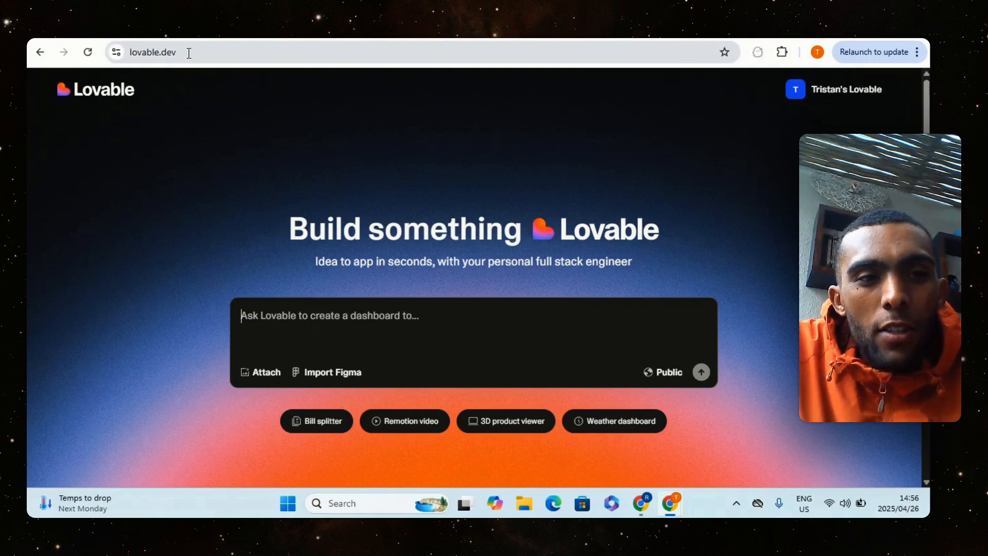
pyautogui.moveTo(138, 52); pyautogui.dragTo(203, 62)
pyautogui.click(202, 64)
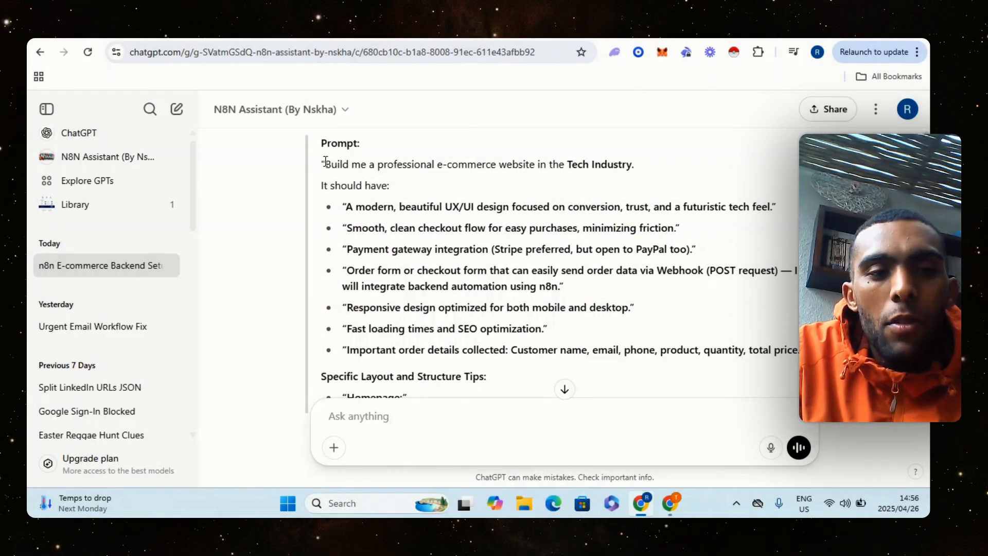
# Copy the whole e-commerce website prompt in the ChatGPT conversation, from "Build me a professional e-commerce website" through the accessibility line
pyautogui.moveTo(325, 161); pyautogui.dragTo(638, 289)
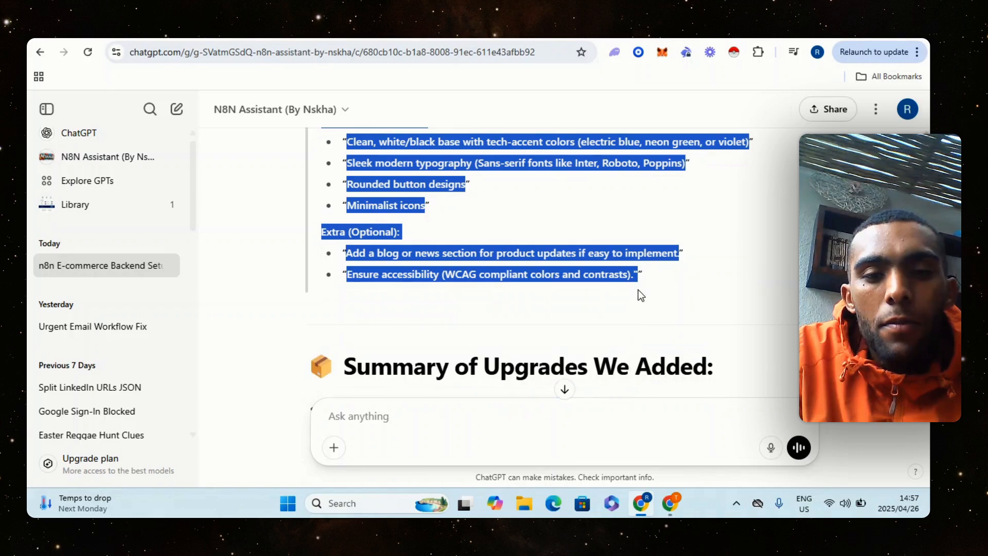
pyautogui.rightClick(579, 254)
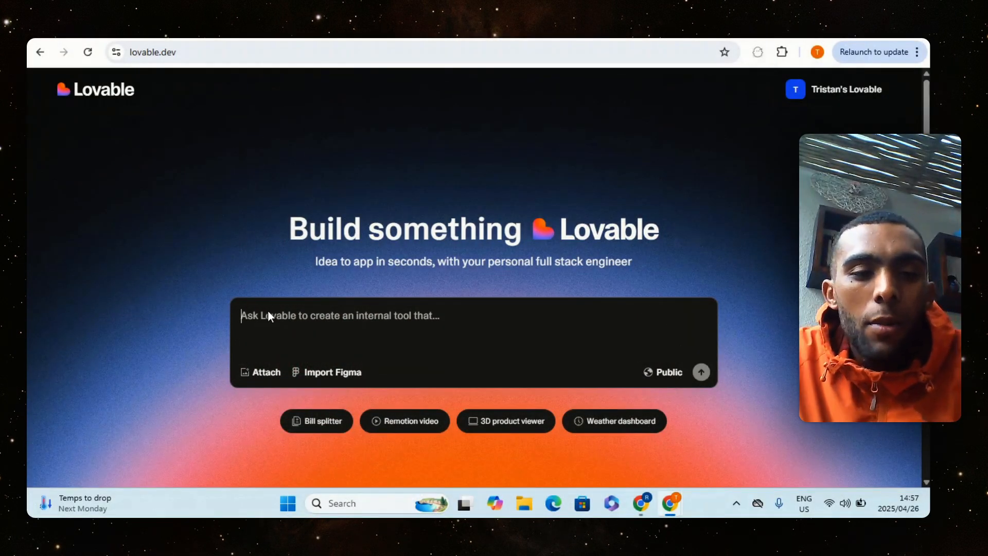
# Paste the copied e-commerce website prompt into the Lovable prompt box and review its opening requirements
pyautogui.rightClick(268, 309)
pyautogui.click(317, 161)
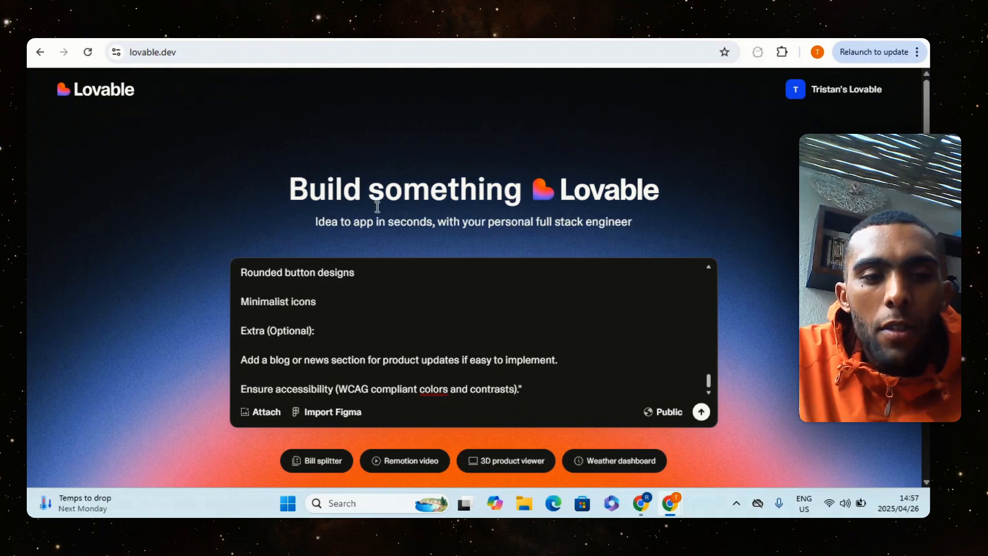
pyautogui.scroll(20, 551, 363)
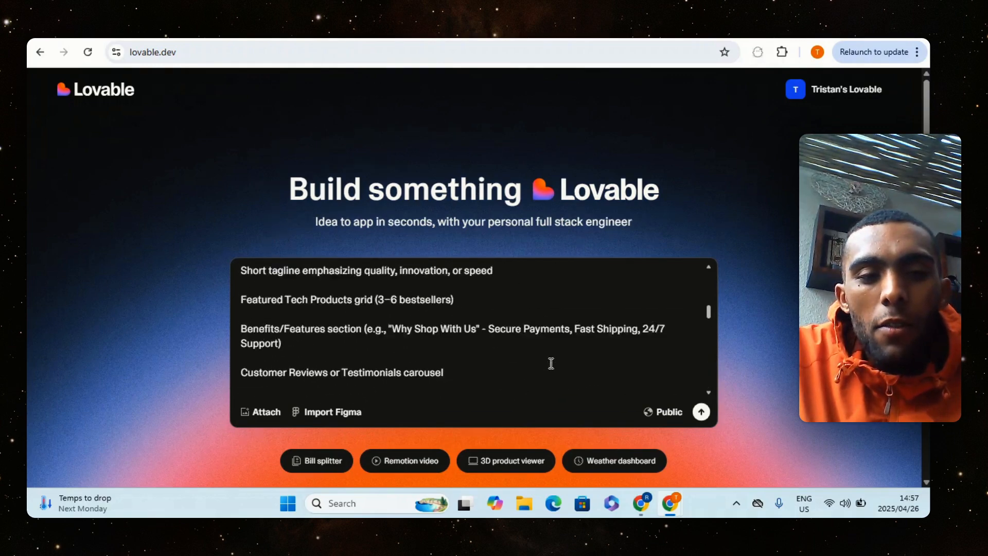
pyautogui.scroll(1, 551, 363)
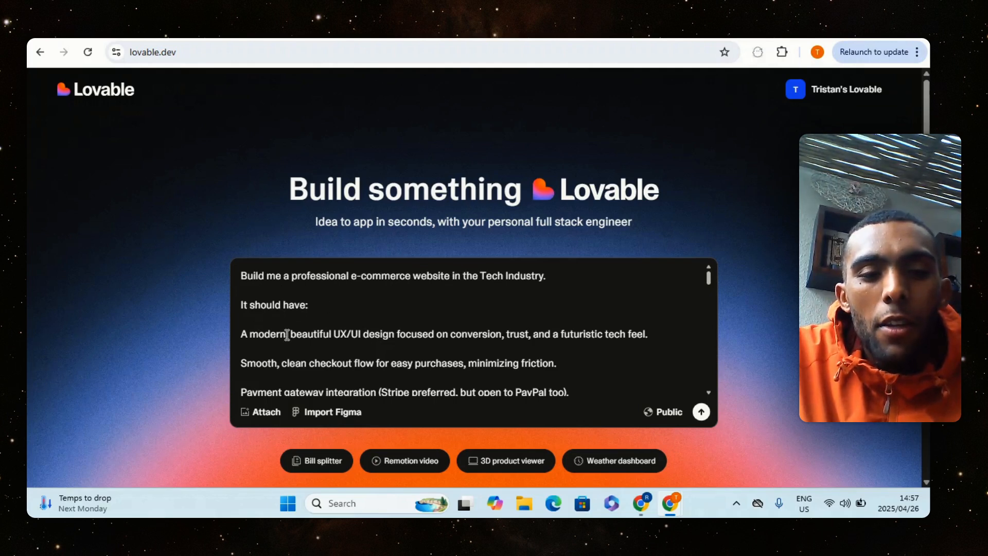
pyautogui.scroll(-2, 376, 315)
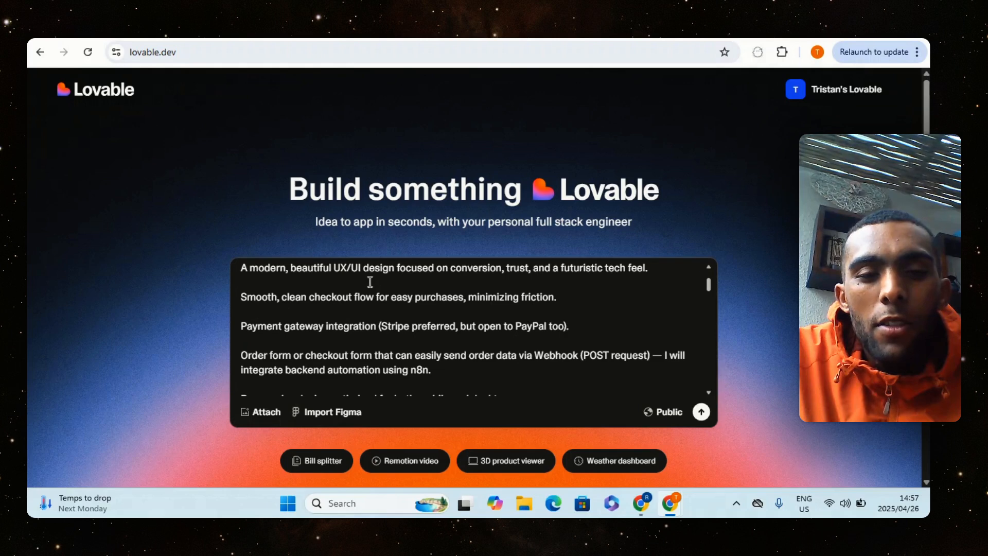
pyautogui.scroll(3, 462, 323)
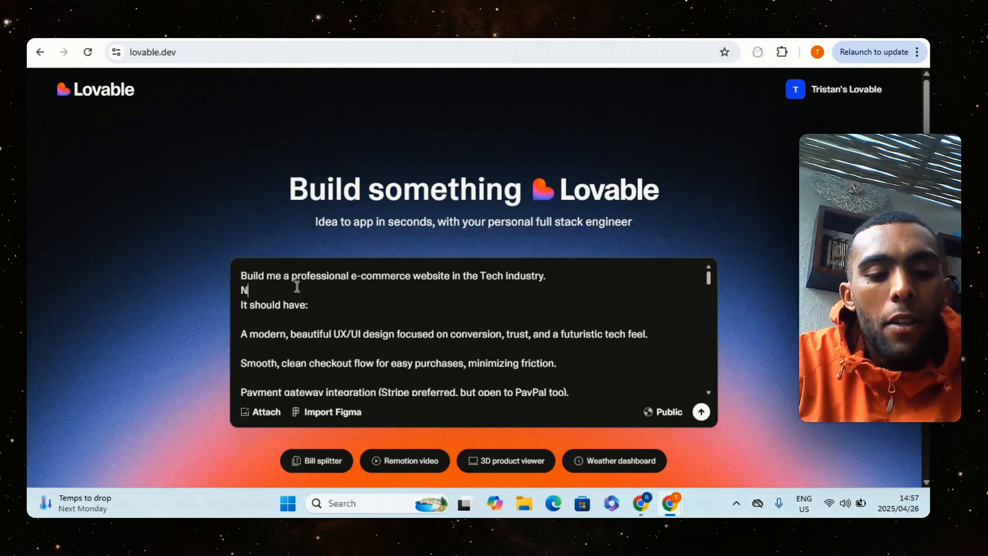
# Add the line "Name of the store is GadgetTech" below the prompt's first sentence and submit the prompt
pyautogui.write('mae')
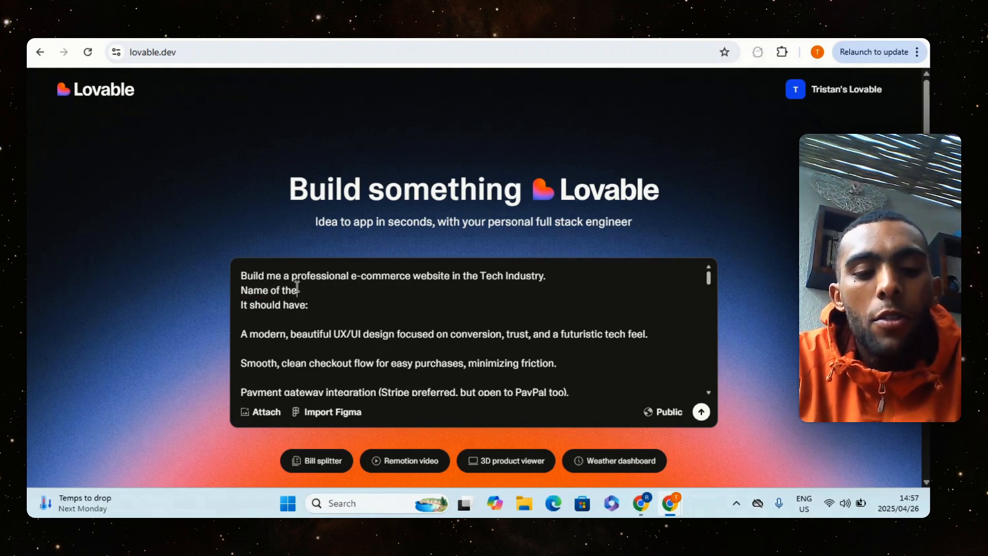
pyautogui.write('e is')
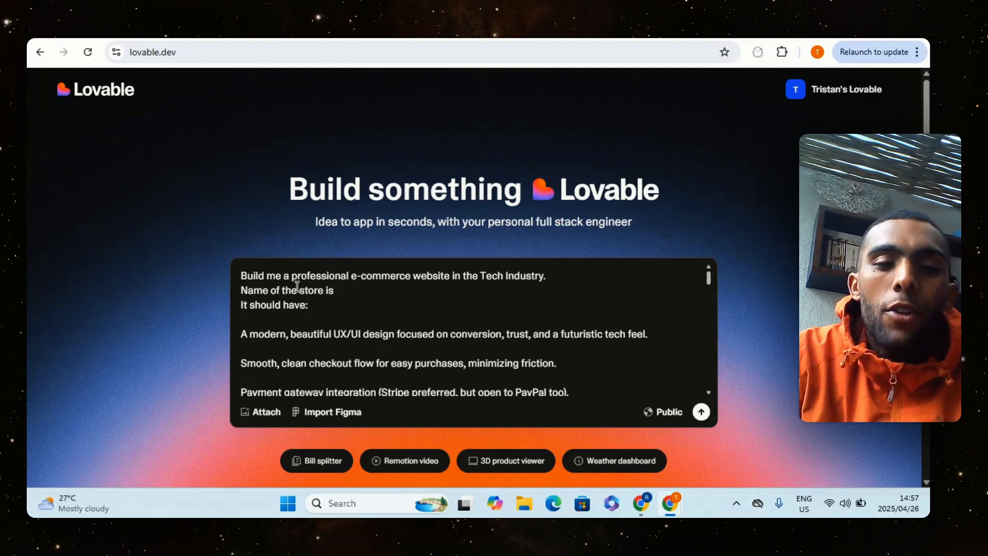
pyautogui.write(' G')
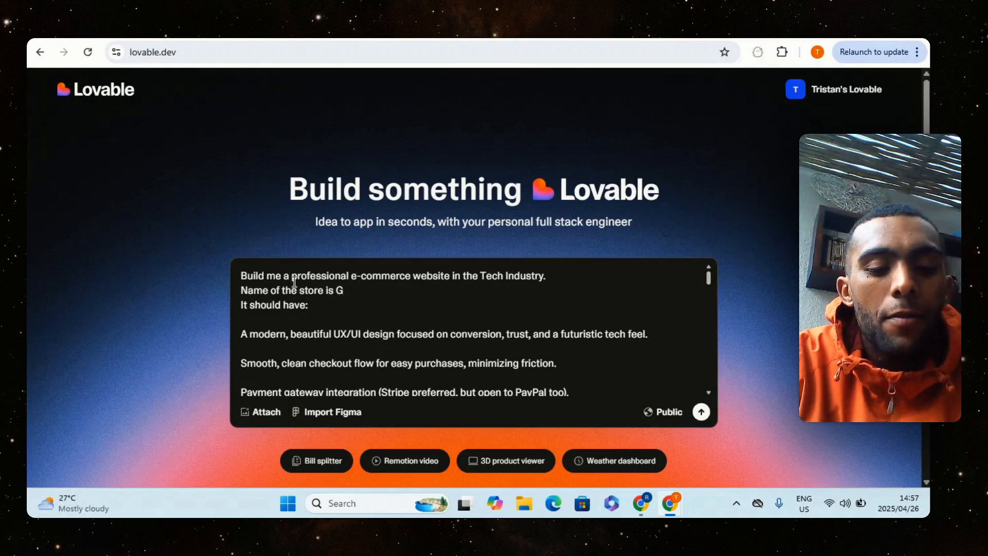
pyautogui.write('adget')
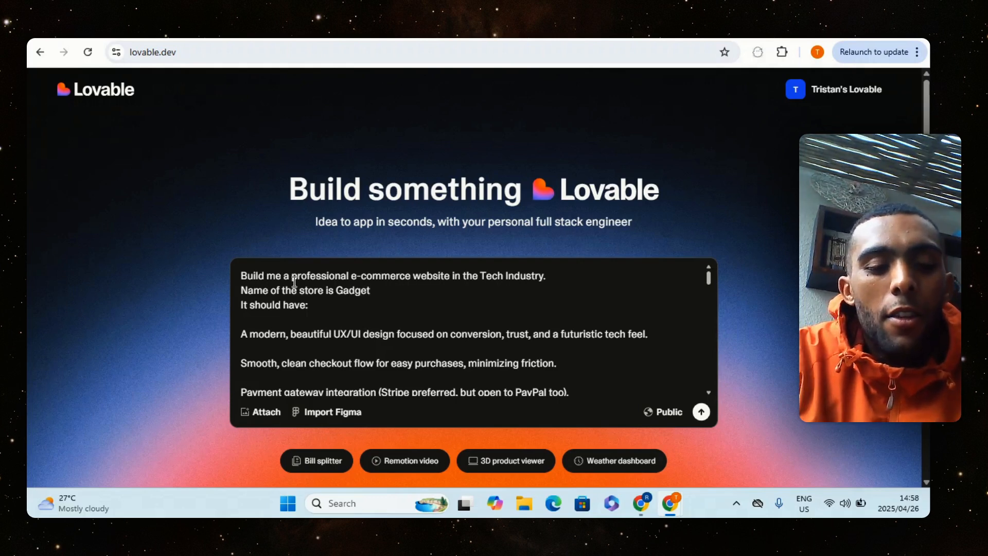
pyautogui.write('Tech')
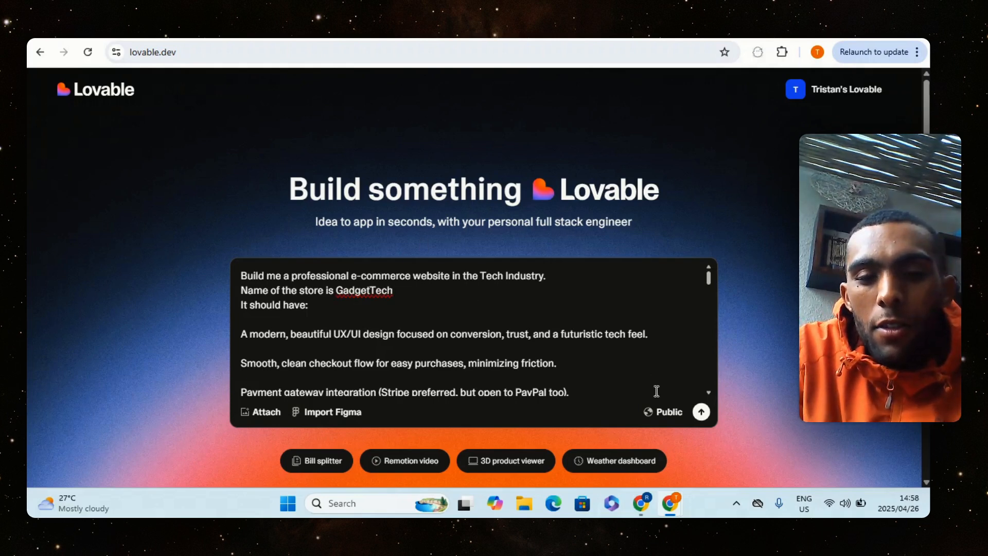
pyautogui.click(701, 412)
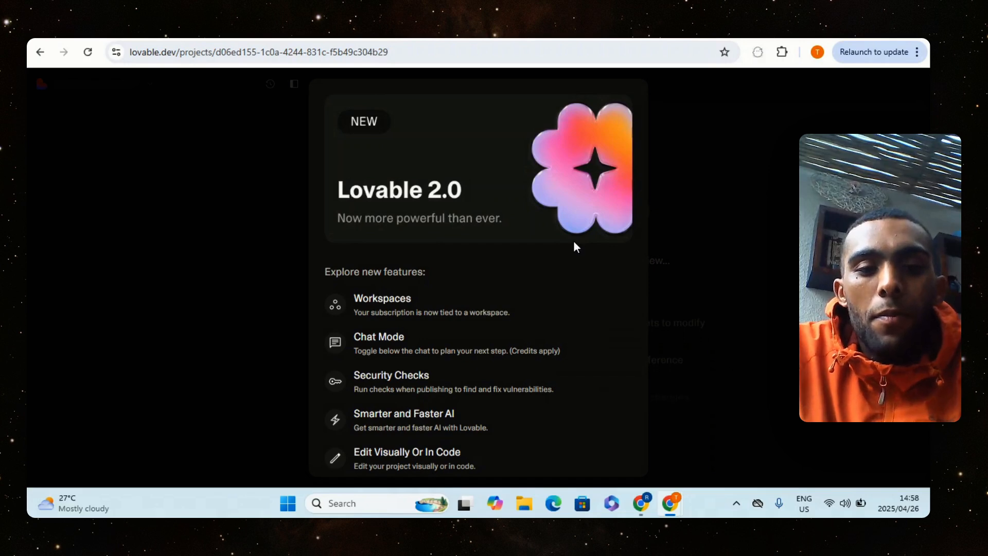
# Read through and dismiss the Lovable 2.0 feature announcement, and move to the latest part of the project chat
pyautogui.scroll(-1, 530, 358)
pyautogui.scroll(1, 457, 245)
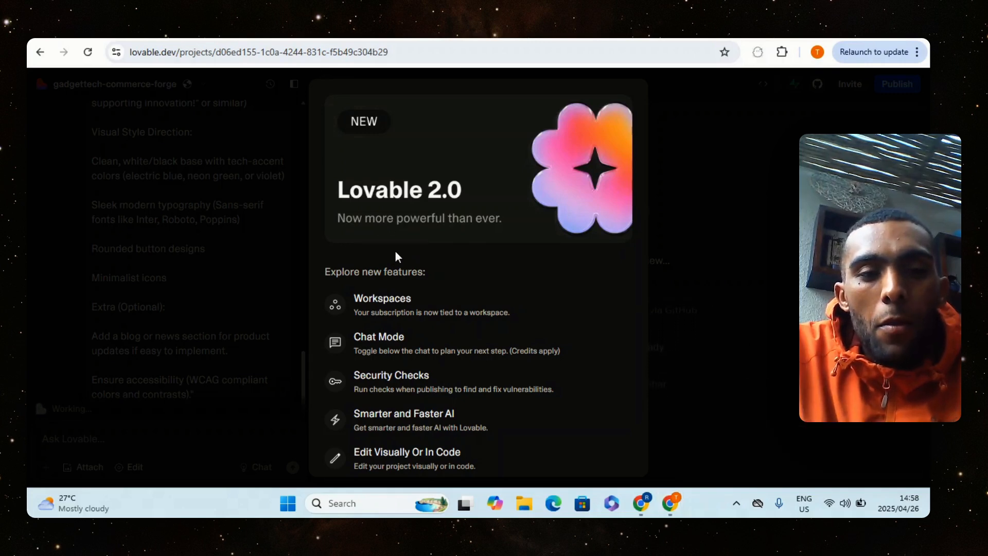
pyautogui.scroll(-1, 457, 230)
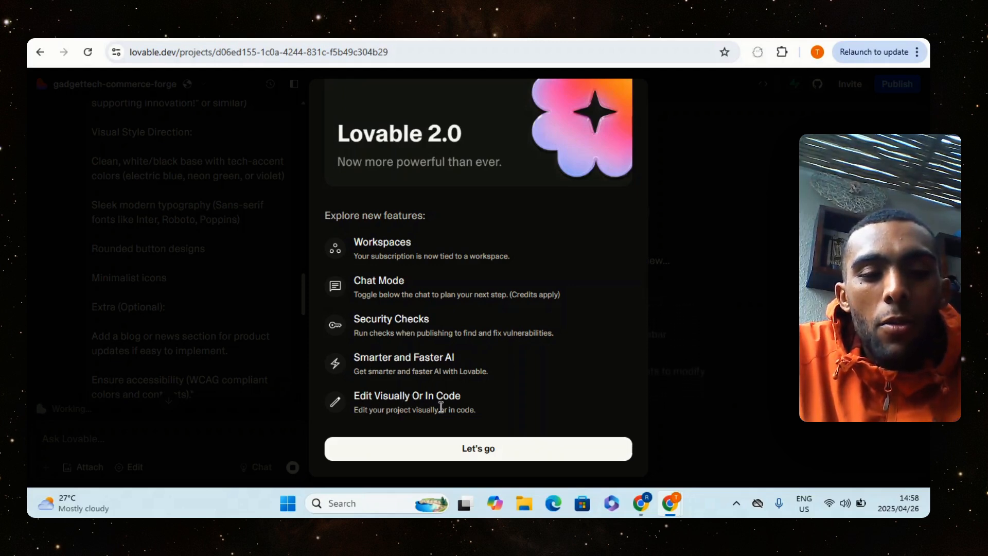
pyautogui.click(493, 456)
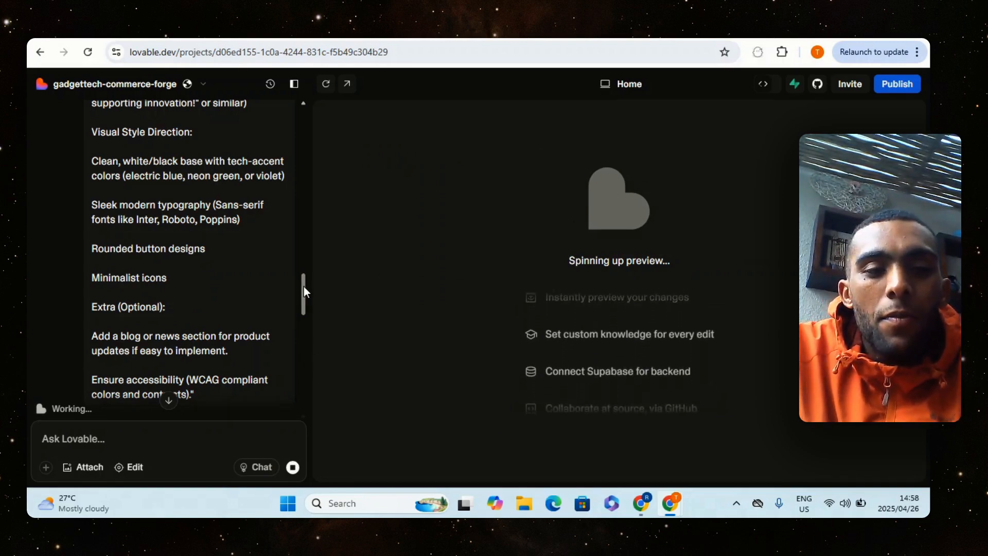
pyautogui.moveTo(303, 286); pyautogui.dragTo(310, 389)
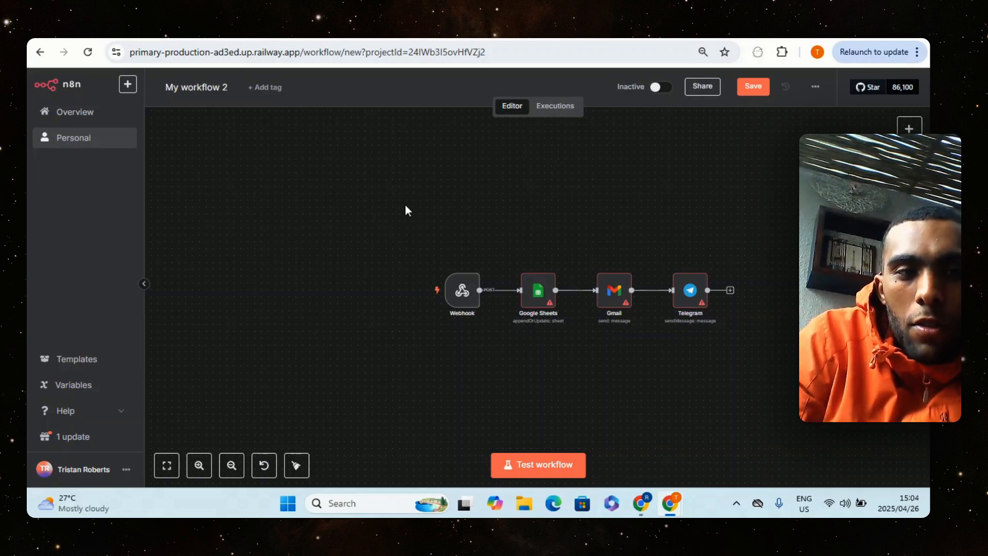
# Space out the Webhook, Google Sheets, Gmail and Telegram nodes along one row in the n8n workflow "My workflow 2"
pyautogui.moveTo(374, 207); pyautogui.dragTo(806, 425)
pyautogui.click(707, 377)
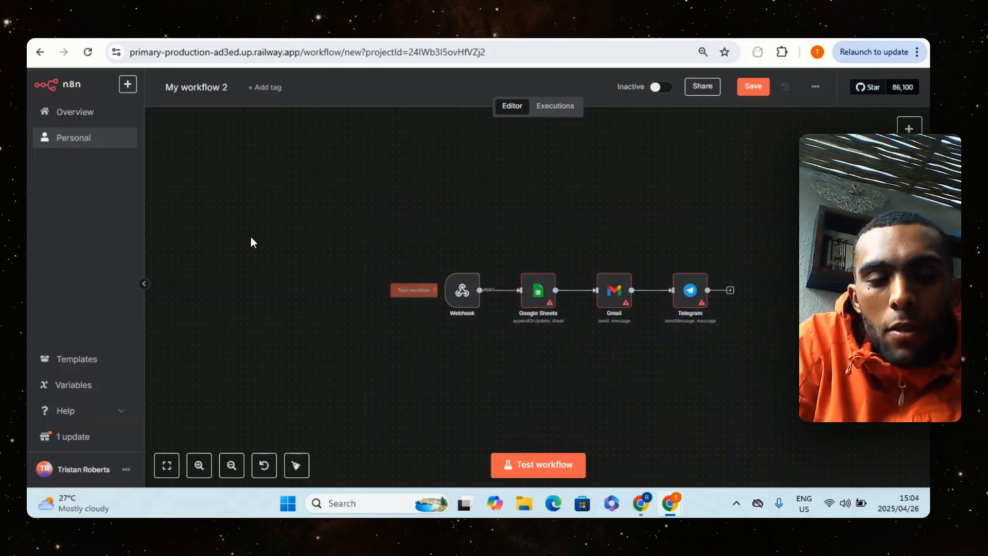
pyautogui.moveTo(463, 292); pyautogui.dragTo(423, 291)
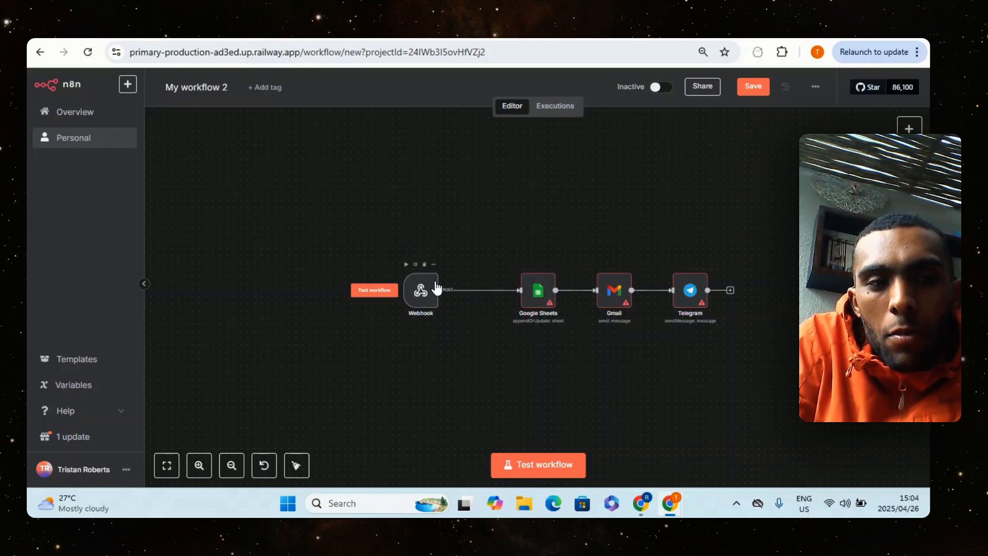
pyautogui.moveTo(534, 293); pyautogui.dragTo(519, 293)
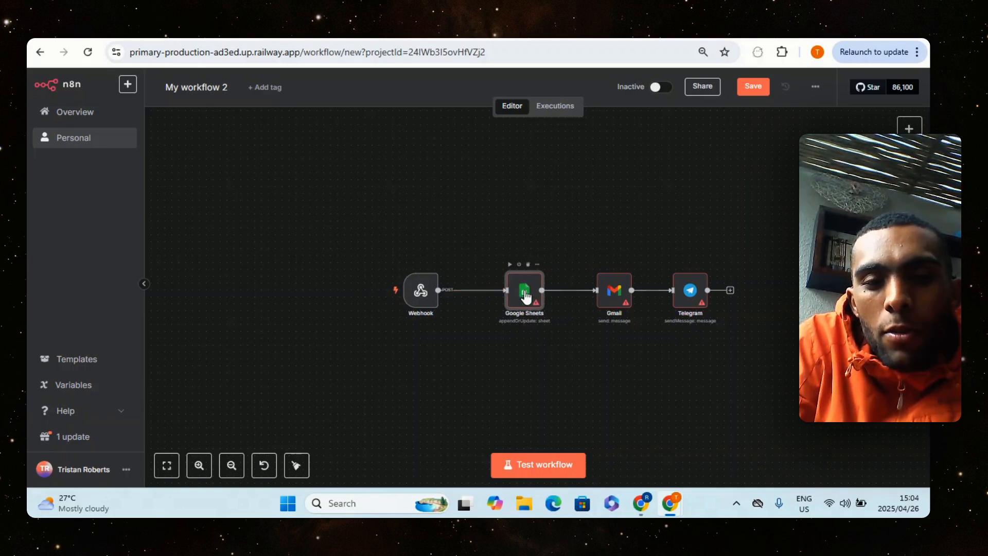
pyautogui.moveTo(525, 290); pyautogui.dragTo(517, 291)
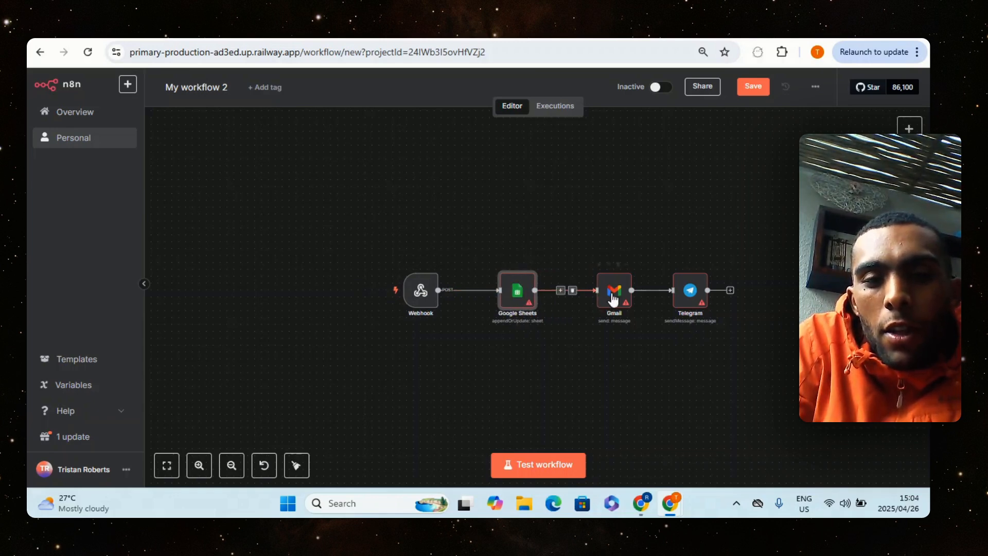
pyautogui.moveTo(612, 294); pyautogui.dragTo(605, 294)
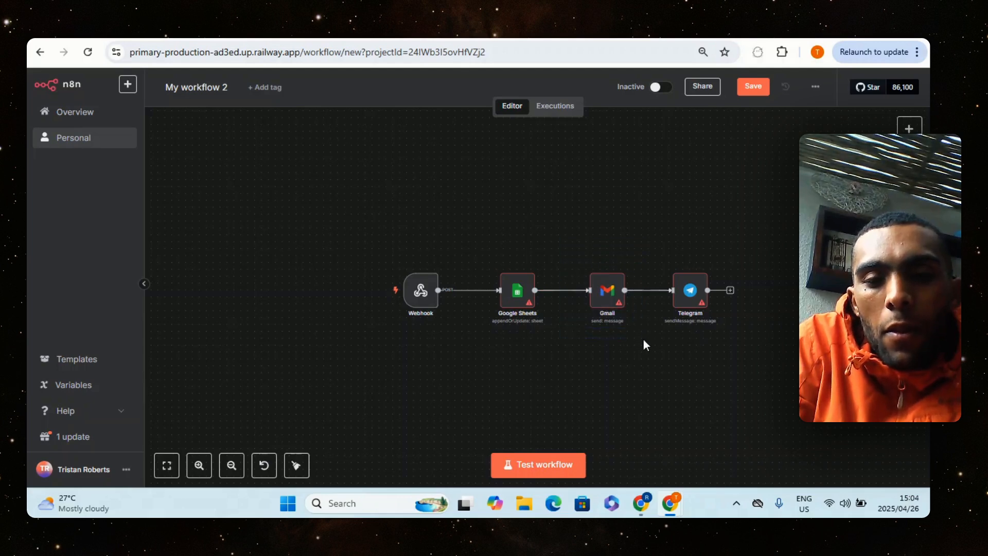
pyautogui.moveTo(688, 299); pyautogui.dragTo(689, 293)
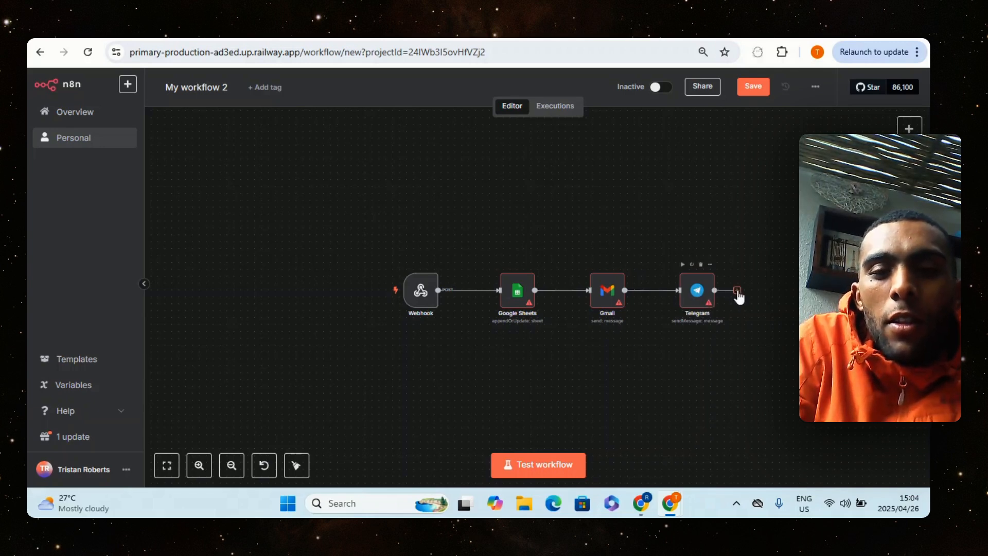
# Add a Gmail node with the Send a message action after the Telegram node, leaving its parameters at their defaults
pyautogui.click(737, 291)
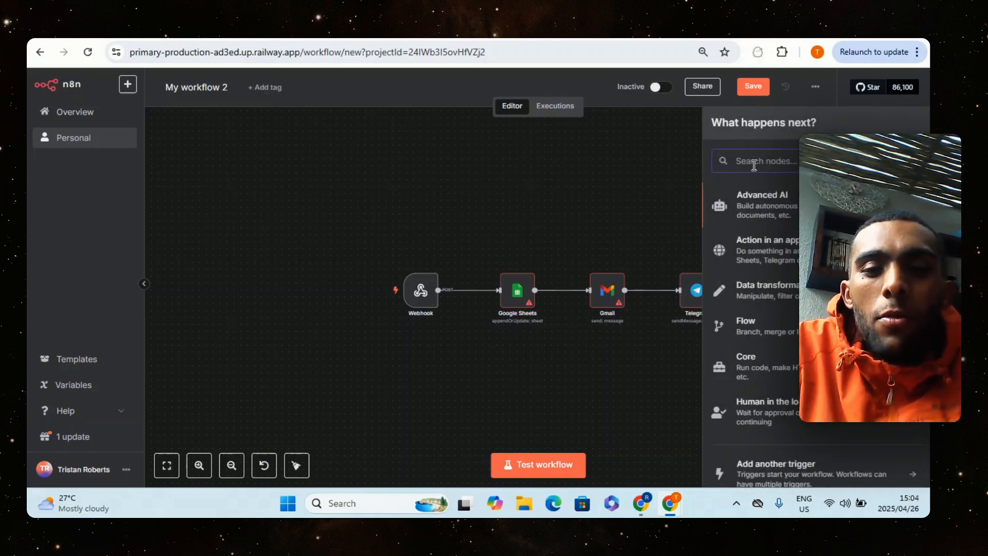
pyautogui.write('GMAI')
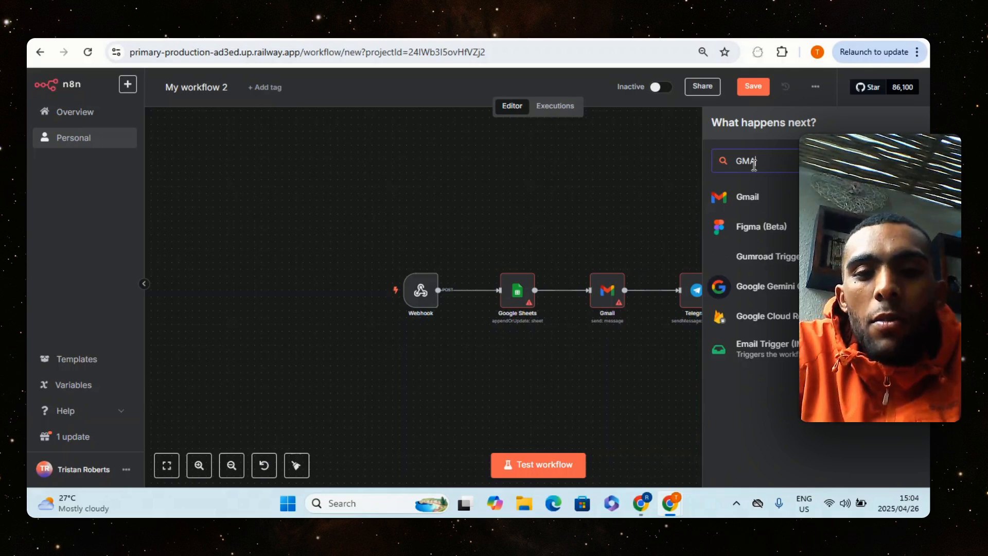
pyautogui.write('L')
pyautogui.click(763, 196)
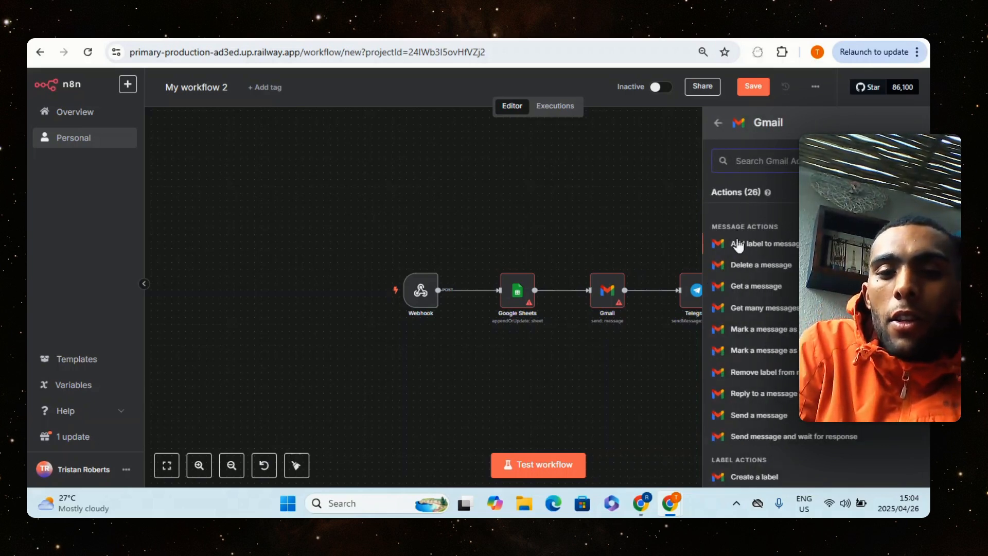
pyautogui.scroll(-2, 762, 309)
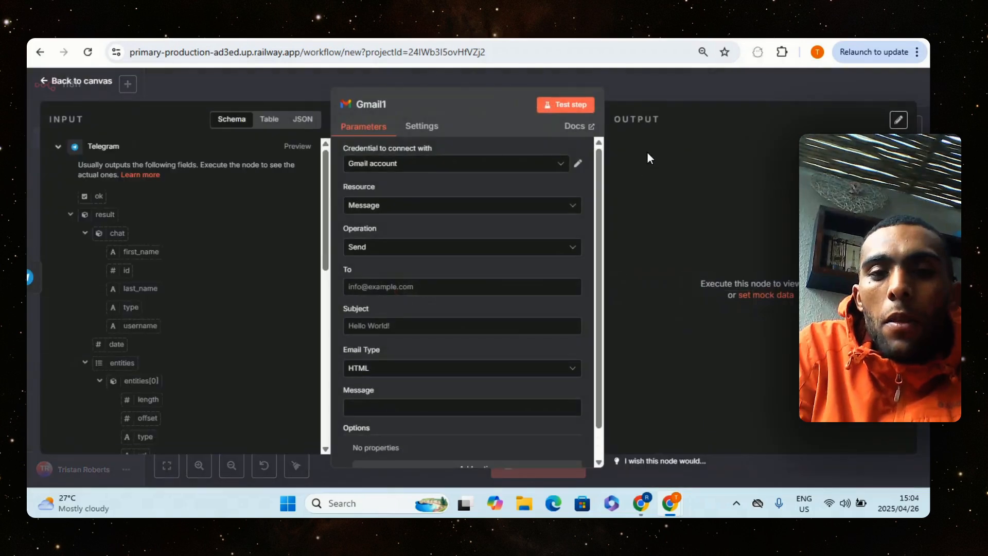
pyautogui.click(650, 84)
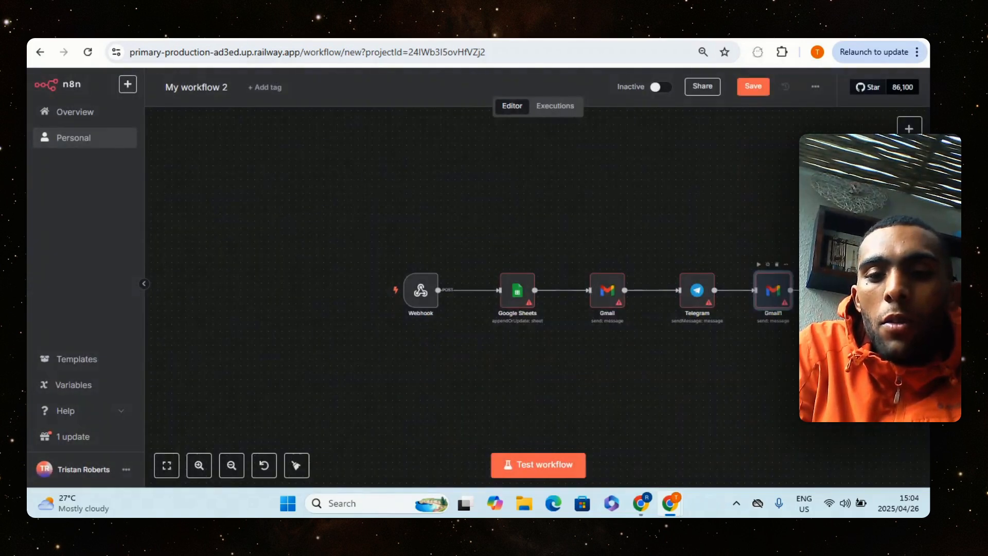
# Add a Slack node with the Send a message action, and stack the second Gmail node and the Slack node below Telegram
pyautogui.click(812, 290)
pyautogui.write('SLACK')
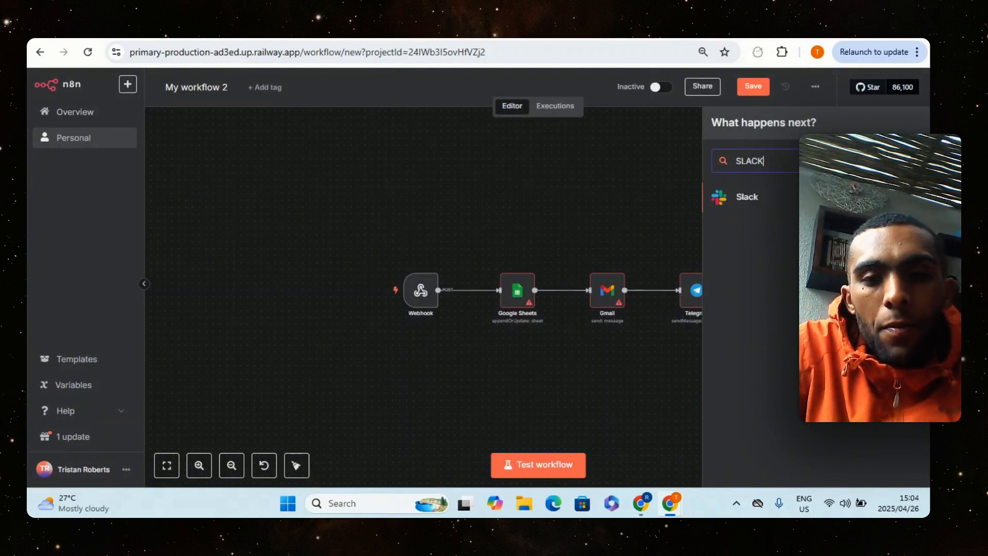
pyautogui.click(745, 195)
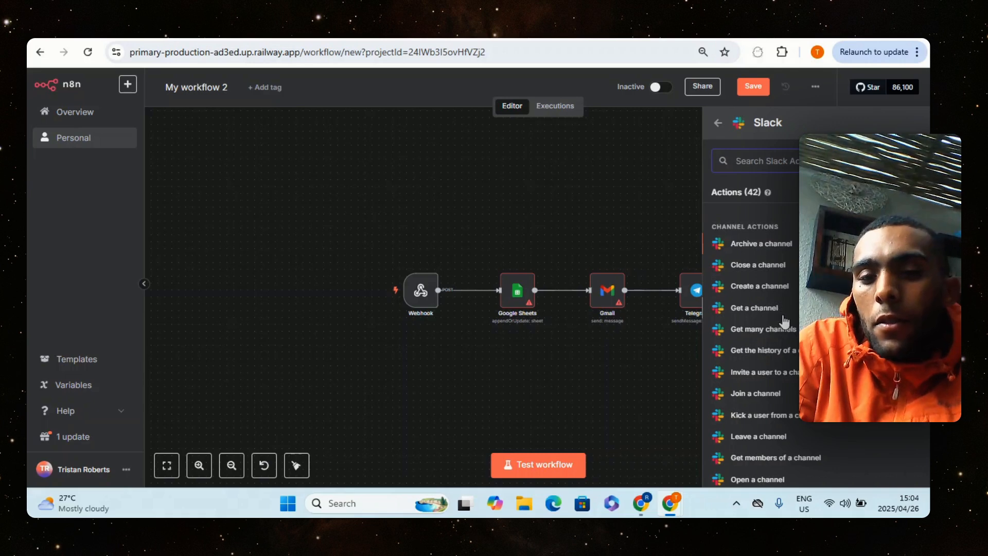
pyautogui.scroll(-4, 784, 321)
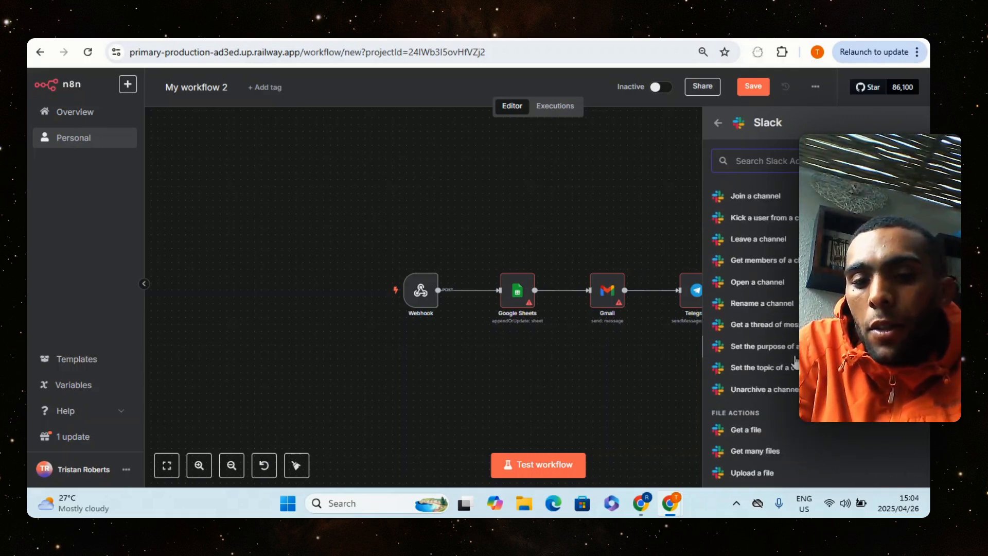
pyautogui.scroll(-1, 795, 363)
pyautogui.scroll(-3, 791, 363)
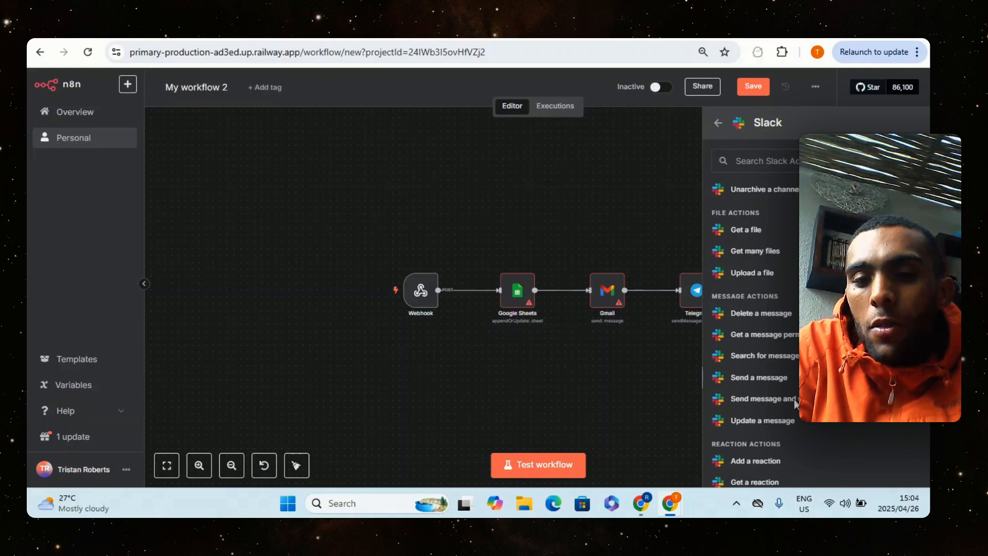
pyautogui.click(794, 401)
pyautogui.click(650, 83)
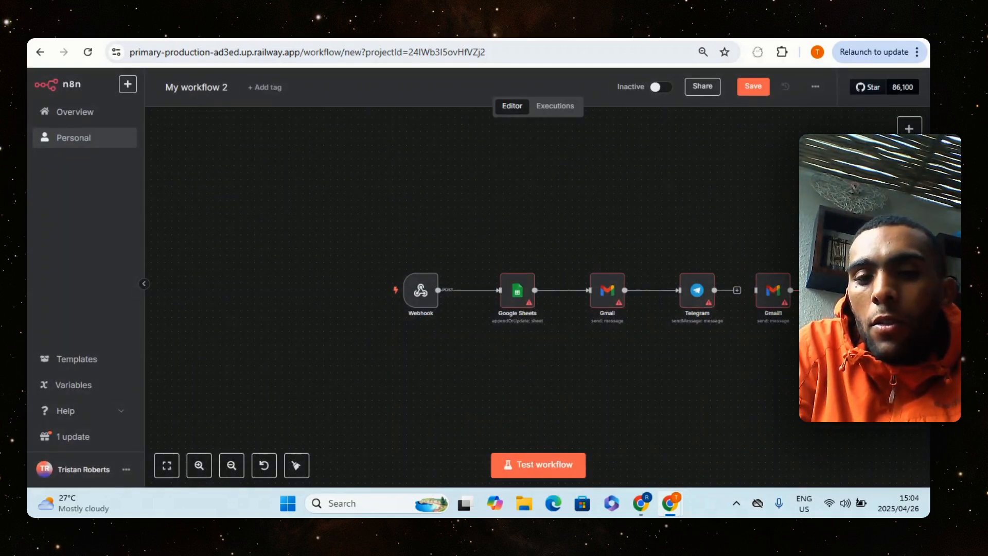
pyautogui.moveTo(772, 289); pyautogui.dragTo(697, 359)
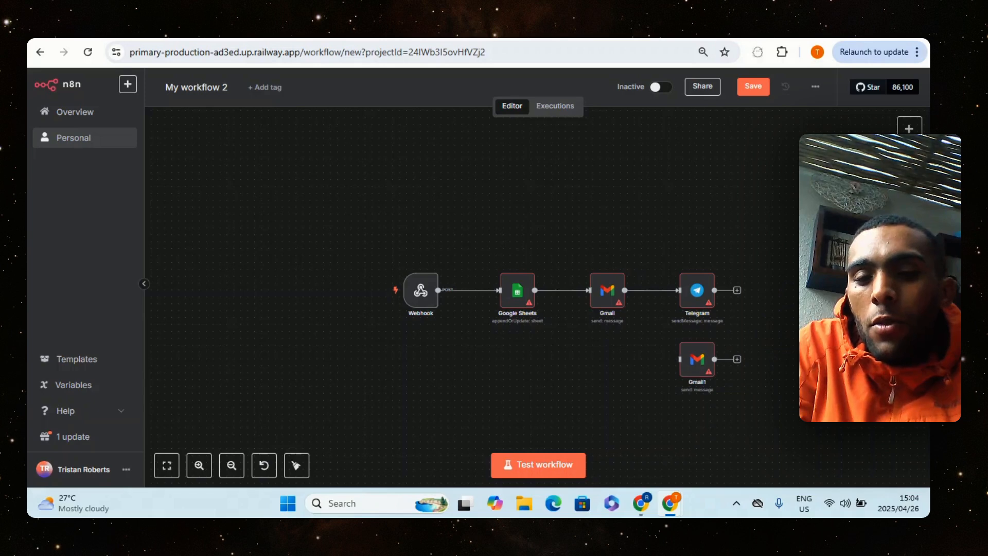
pyautogui.moveTo(787, 427); pyautogui.dragTo(690, 427)
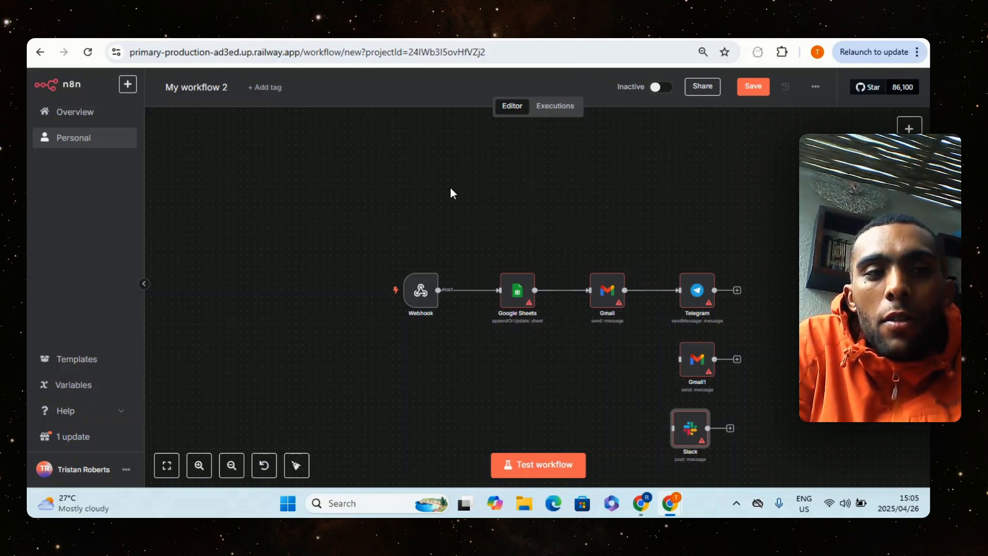
# Switch to the tech-pulse-storefront project in Lovable and look over the hero and Featured Products sections in its embedded preview
pyautogui.click(71, 38)
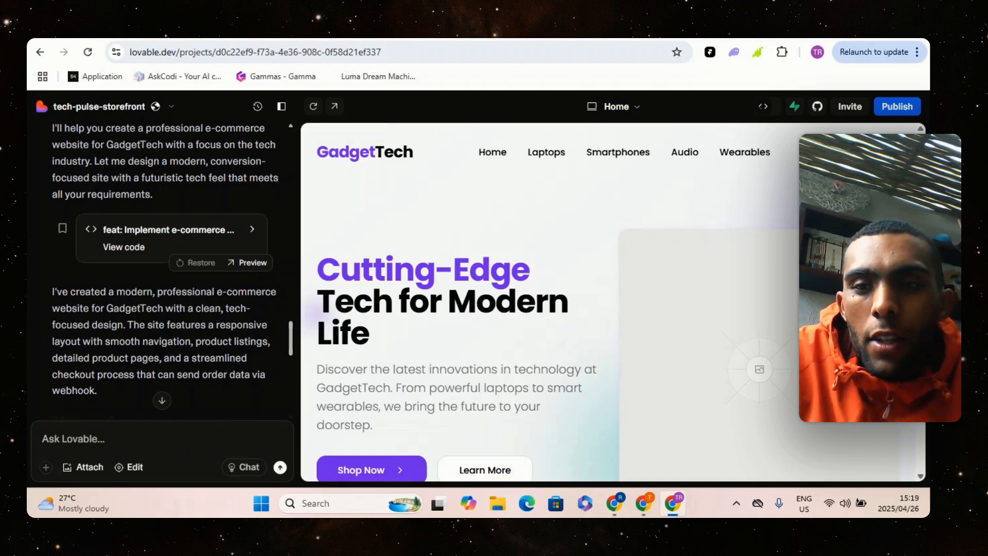
pyautogui.scroll(-3, 612, 303)
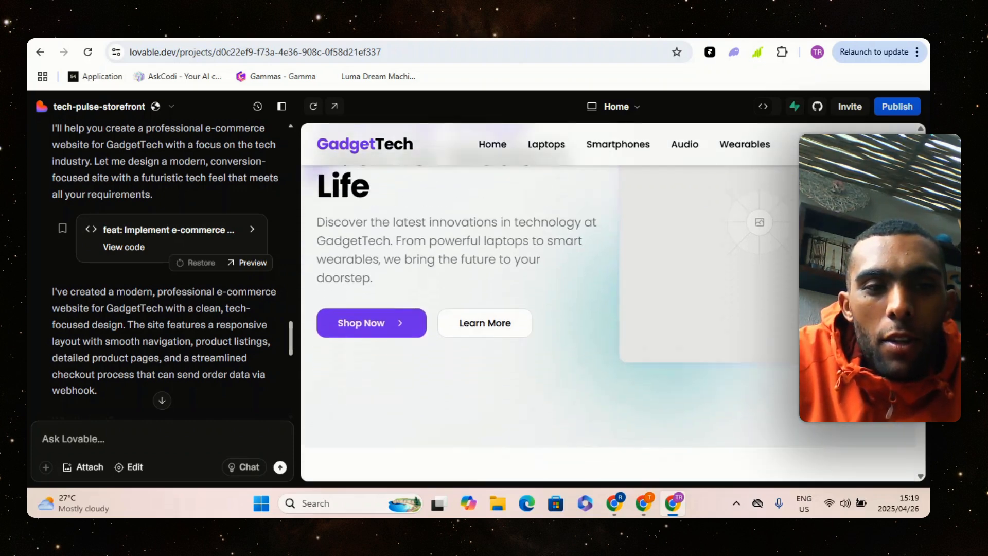
pyautogui.scroll(3, 428, 177)
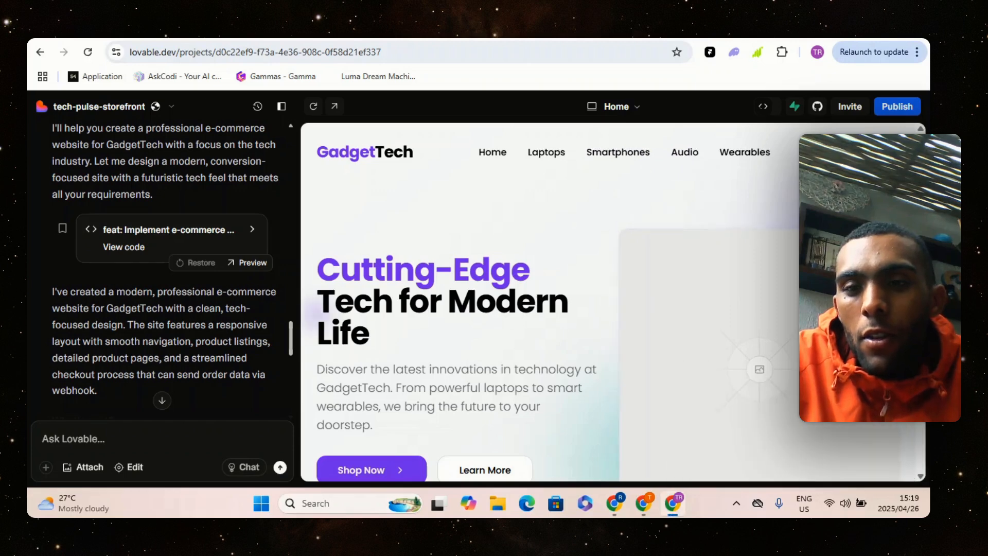
pyautogui.scroll(-6, 607, 303)
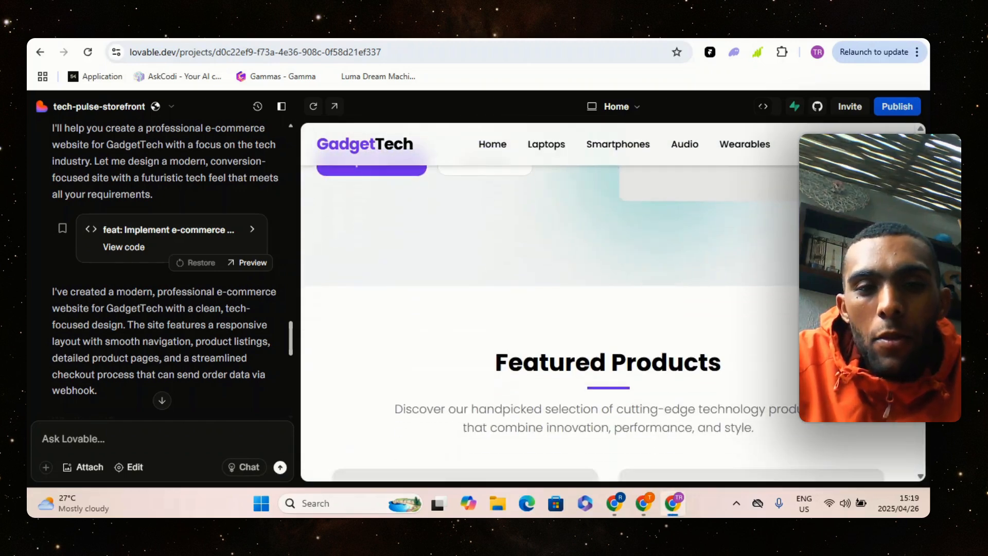
pyautogui.scroll(-3, 607, 304)
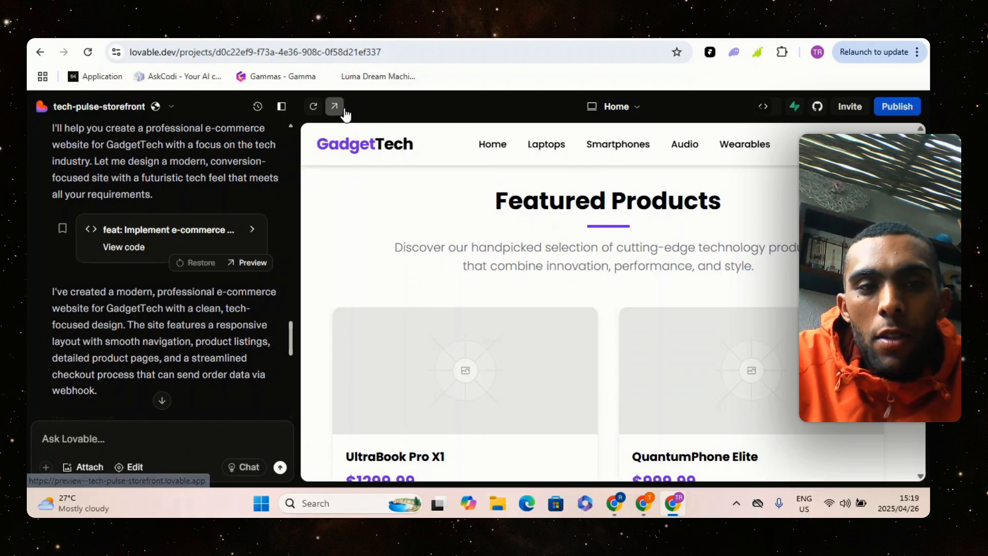
# Open the storefront preview on its own page and review the home page from the hero section down to the footer
pyautogui.click(295, 32)
pyautogui.scroll(-1, 383, 241)
pyautogui.scroll(1, 383, 241)
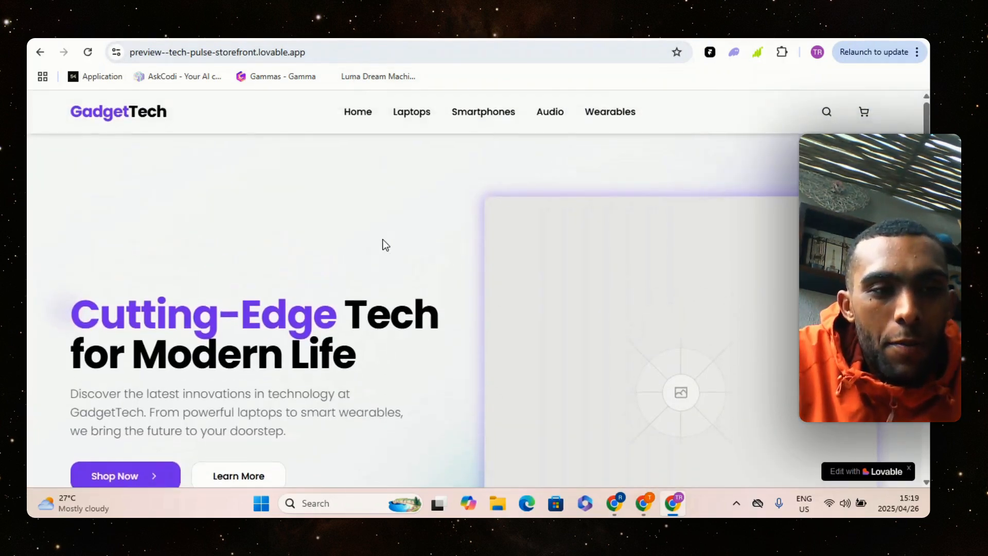
pyautogui.scroll(-1, 385, 244)
pyautogui.scroll(-2, 385, 244)
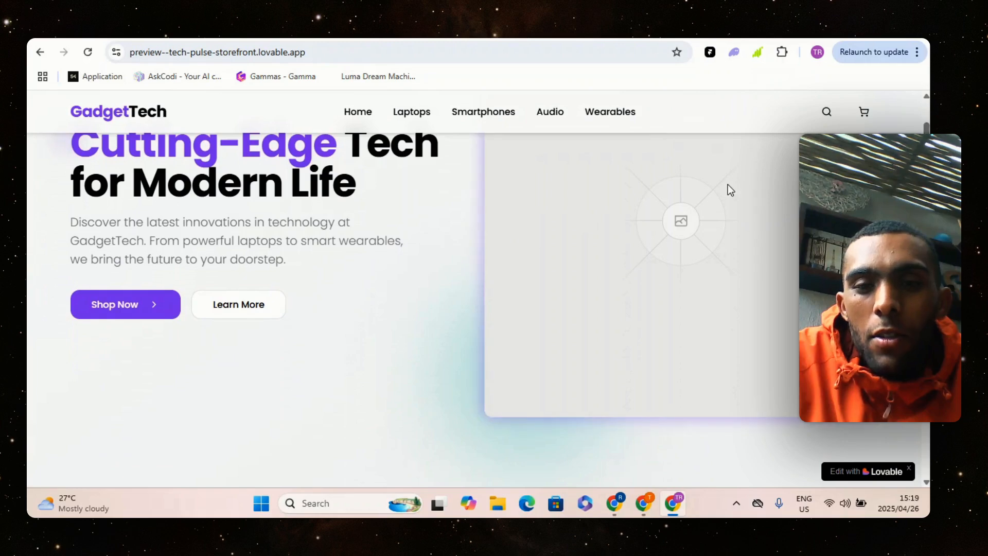
pyautogui.scroll(-5, 730, 190)
pyautogui.scroll(3, 731, 191)
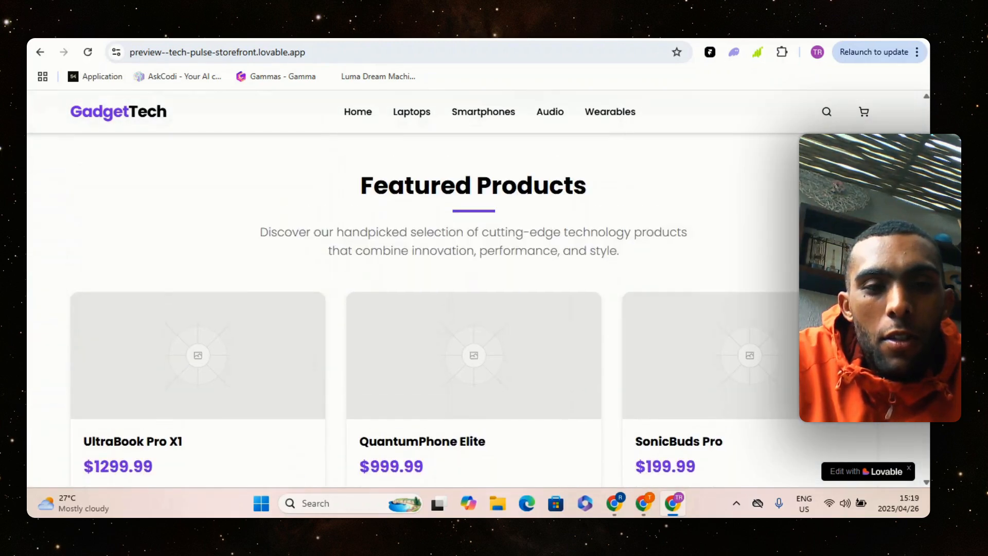
pyautogui.scroll(-1, 463, 319)
pyautogui.scroll(-3, 464, 308)
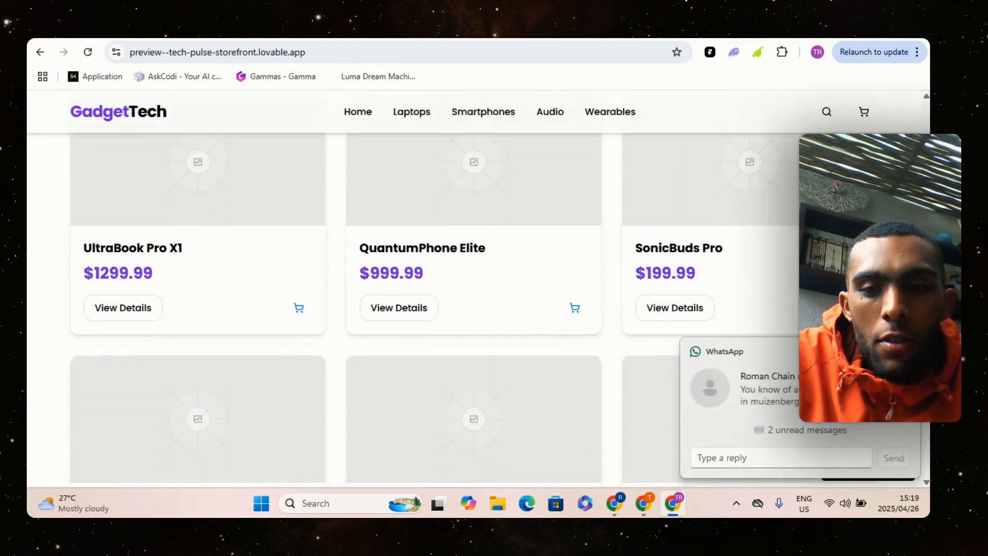
pyautogui.scroll(-10, 463, 308)
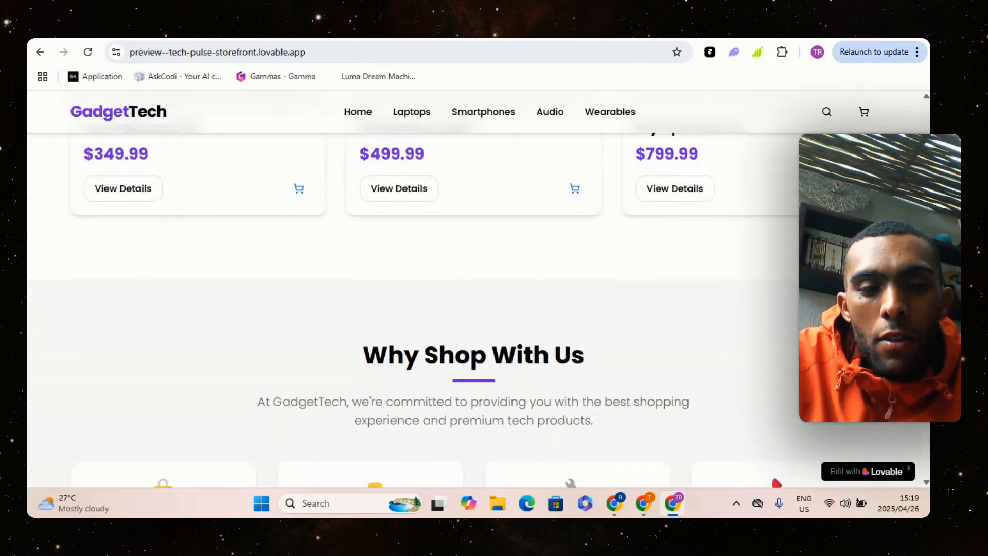
pyautogui.scroll(-7, 463, 308)
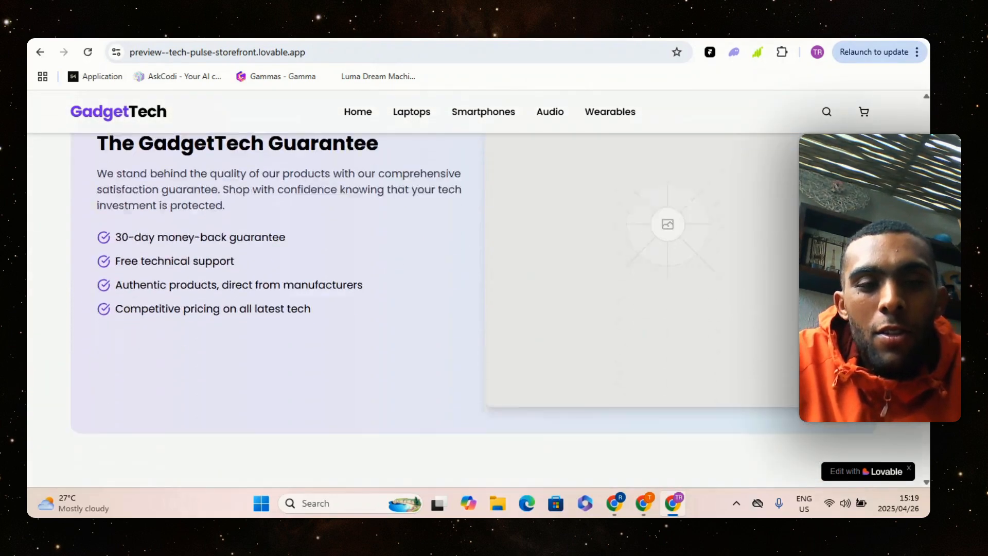
pyautogui.scroll(-5, 463, 308)
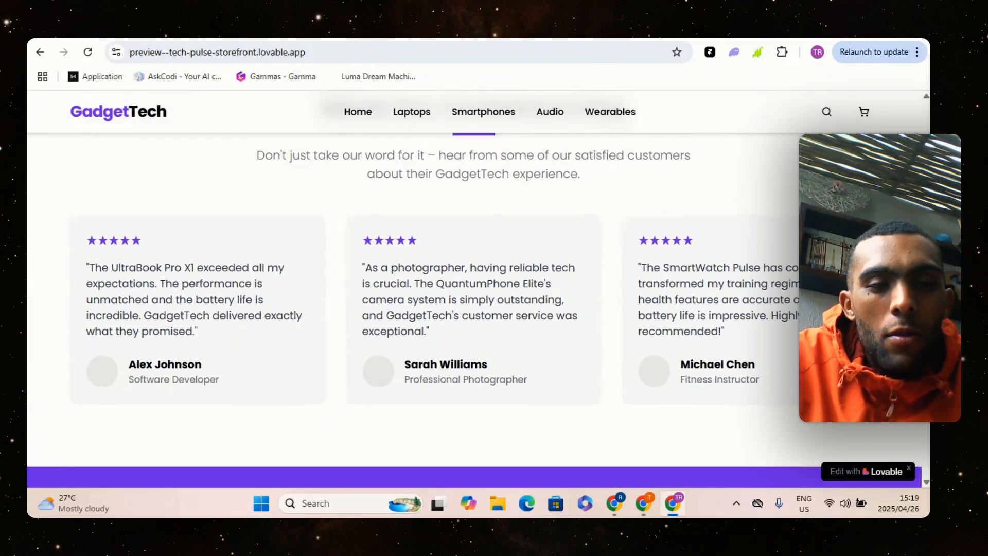
pyautogui.scroll(-8, 463, 309)
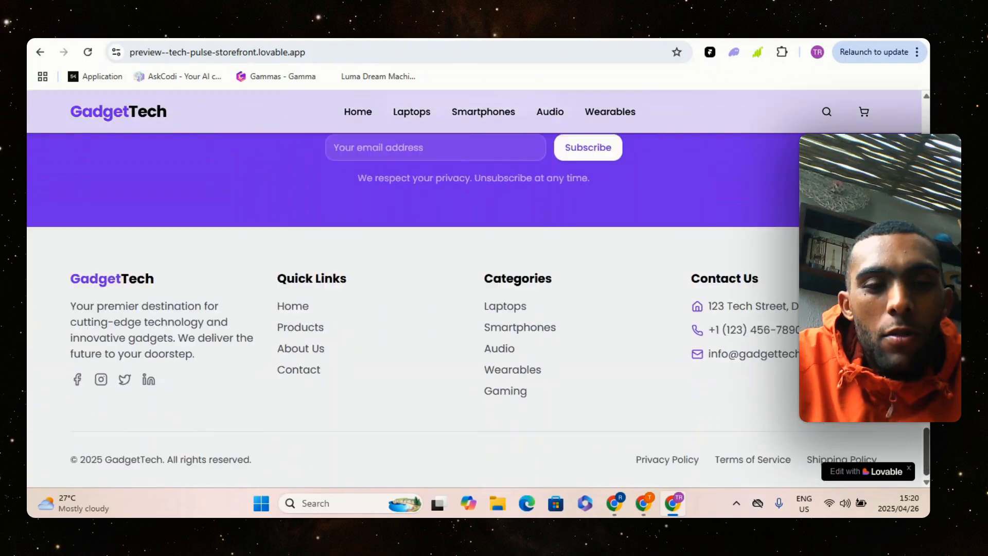
pyautogui.scroll(10, 463, 309)
pyautogui.scroll(10, 626, 113)
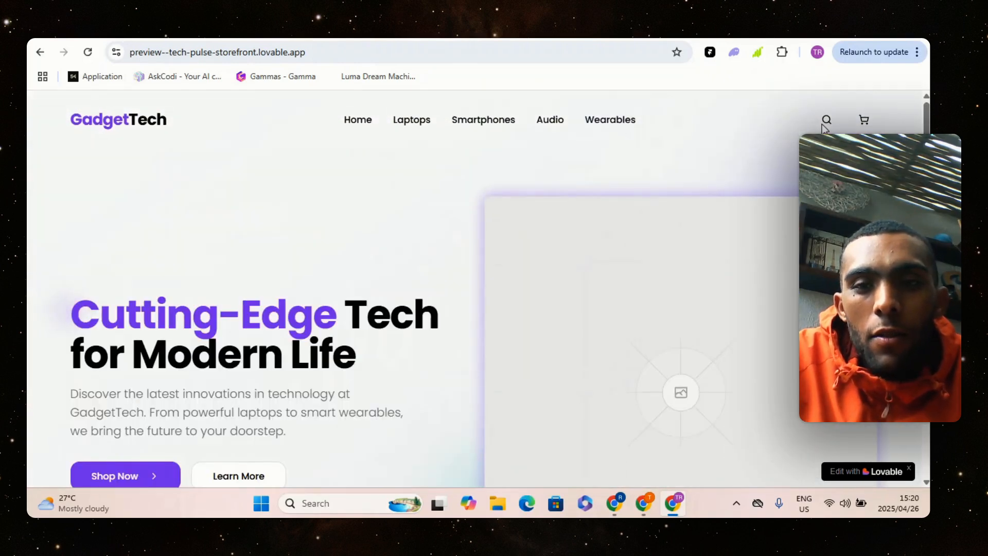
# Inspect the store's checkout page from the cart, and return to the home page by continuing shopping
pyautogui.click(864, 119)
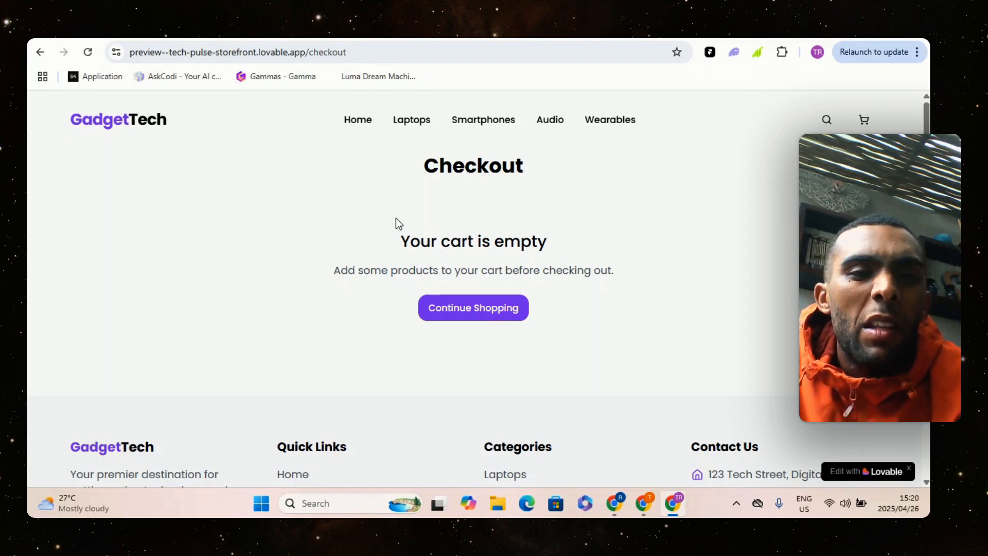
pyautogui.scroll(-3, 545, 278)
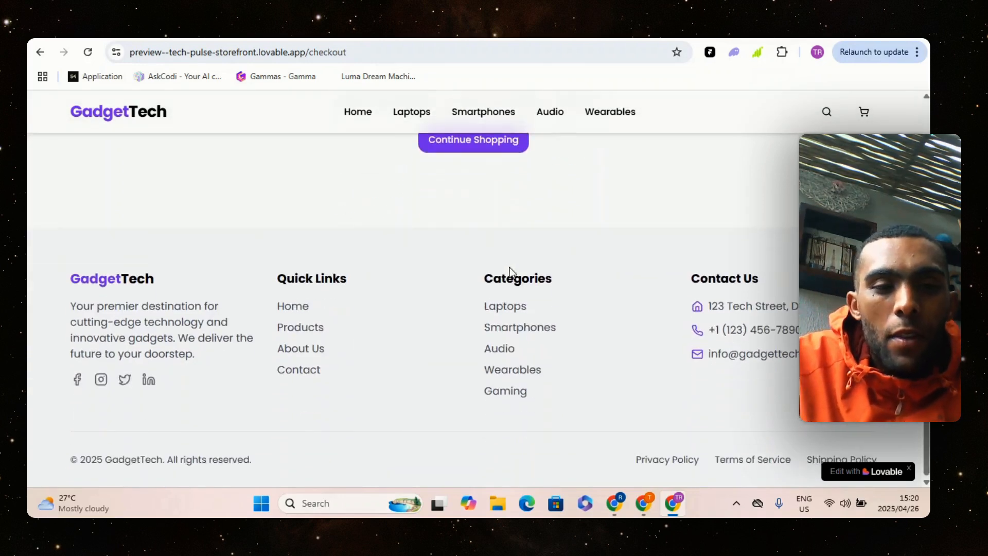
pyautogui.scroll(3, 509, 267)
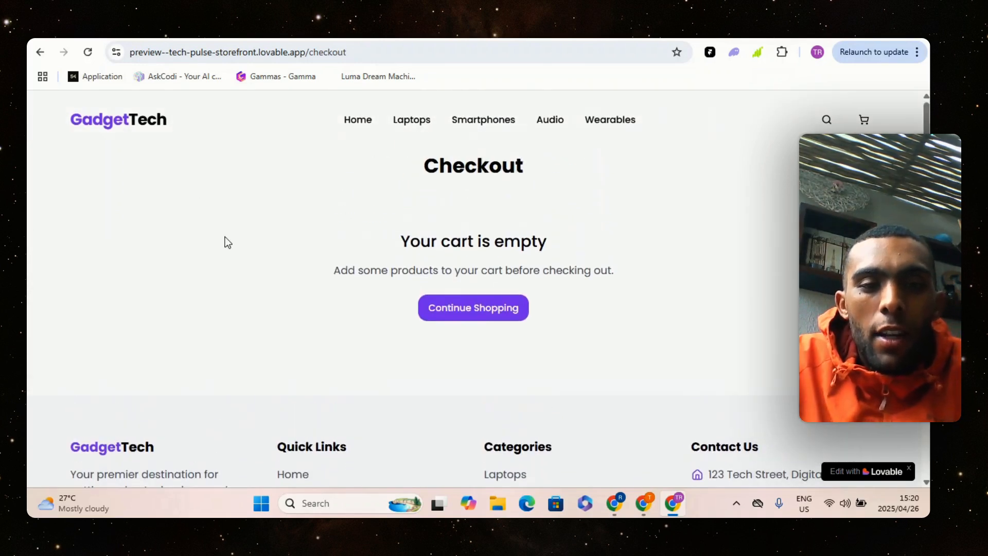
pyautogui.click(474, 316)
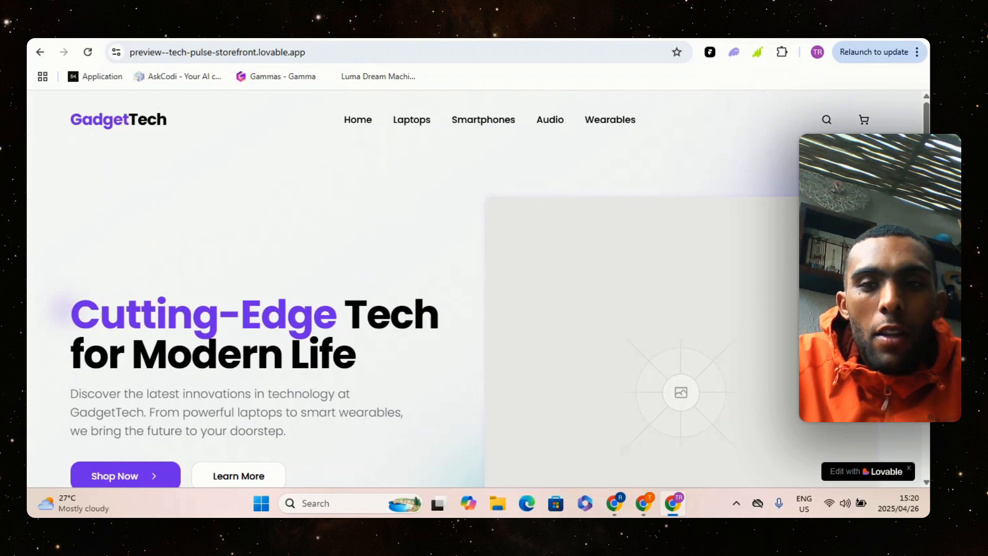
pyautogui.scroll(-5, 473, 288)
pyautogui.scroll(5, 473, 288)
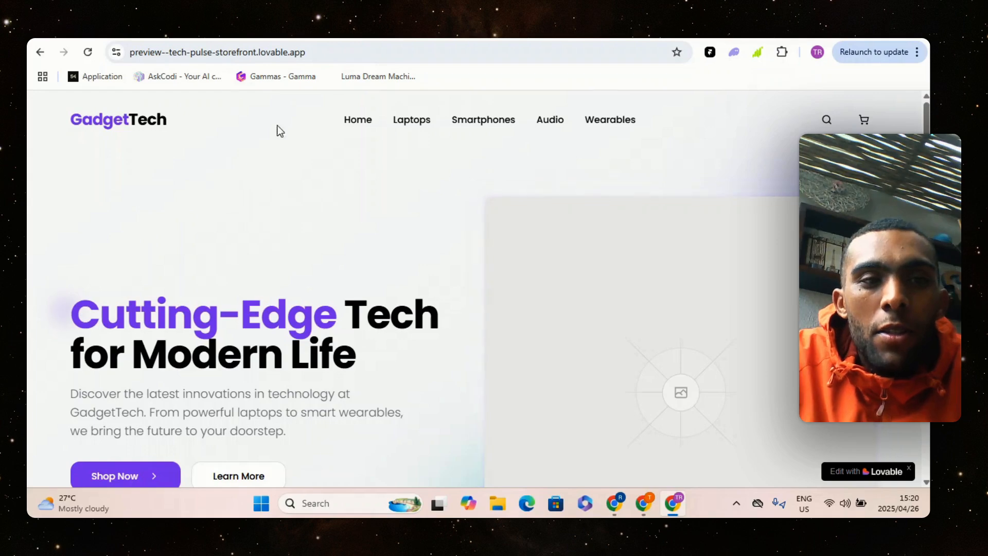
# Return to the Lovable project editor and open the build error at the end of the chat
pyautogui.click(247, 39)
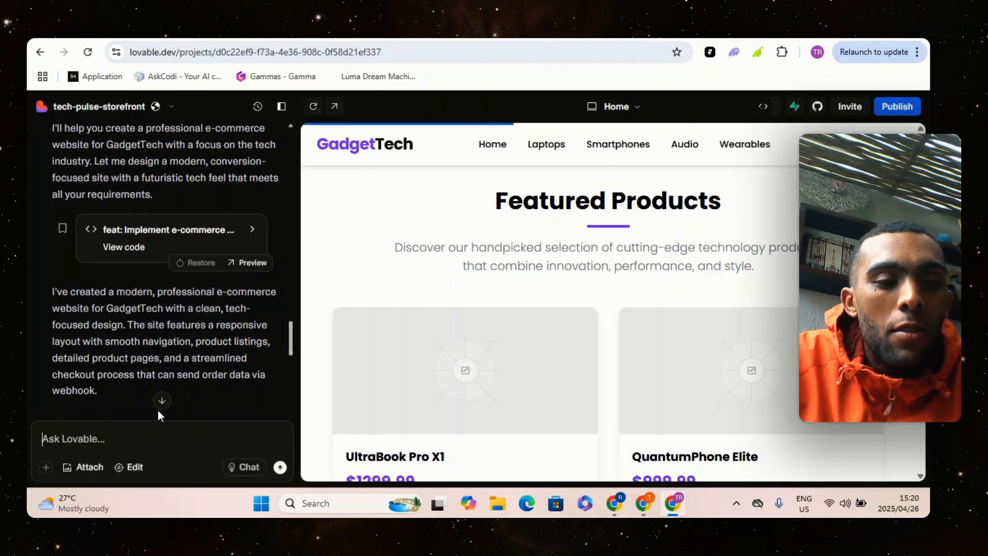
pyautogui.click(161, 401)
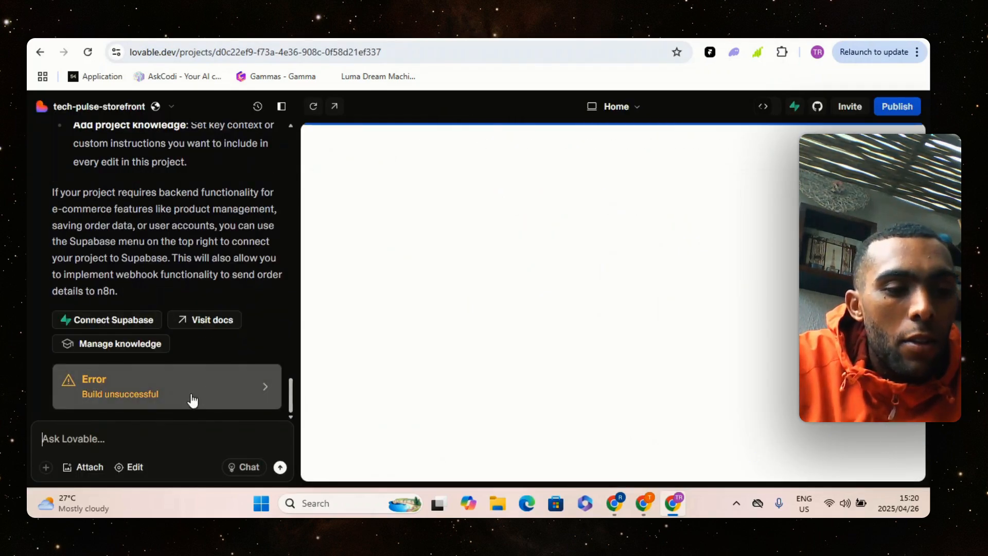
pyautogui.click(219, 394)
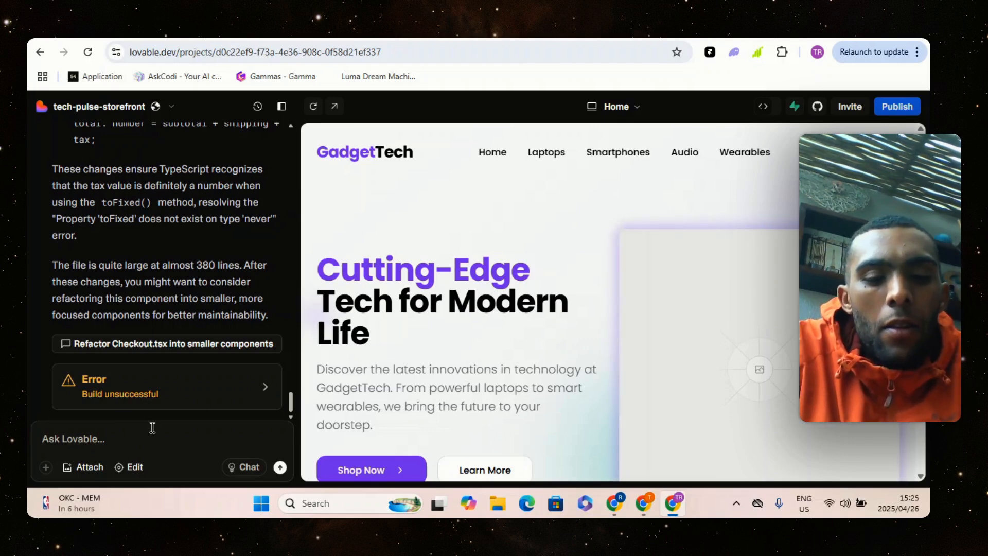
# Begin a chat request to Lovable with the sentence "Add some cool technology pictures."
pyautogui.write('Ad')
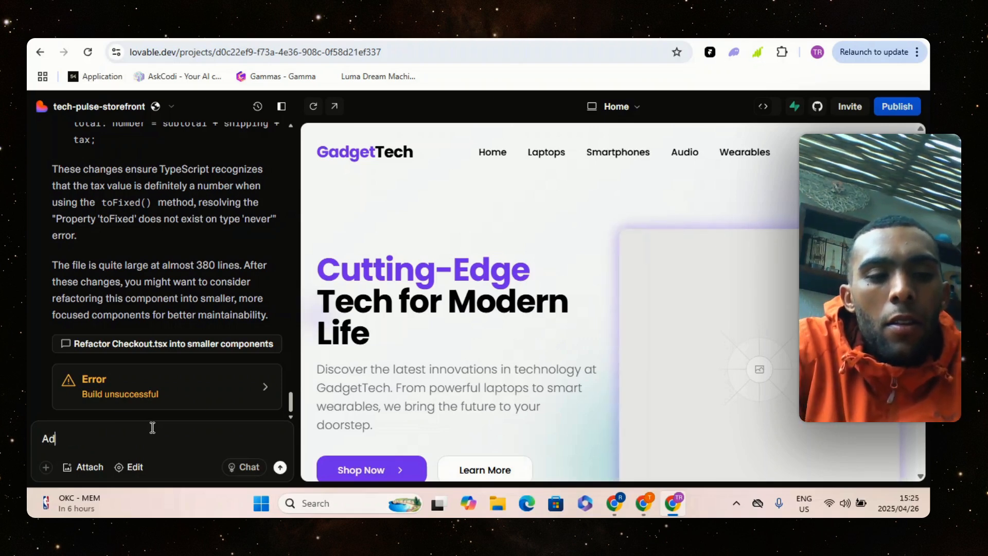
pyautogui.write('d some c')
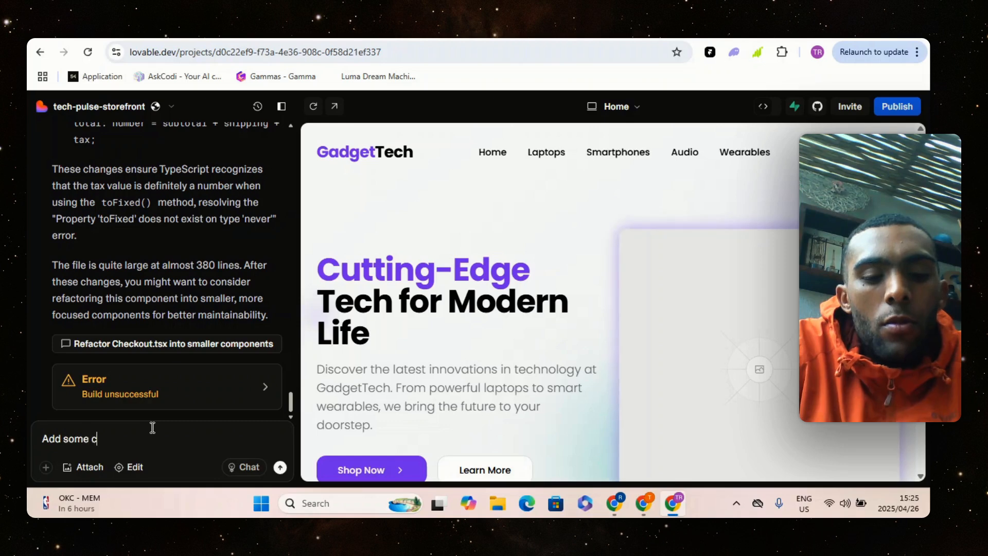
pyautogui.write('ool techn')
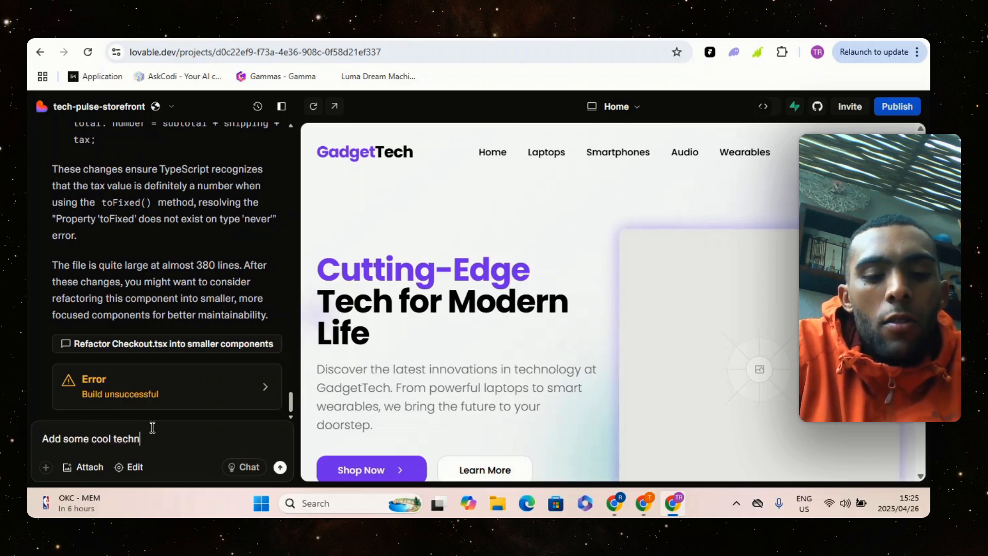
pyautogui.write('ology pi')
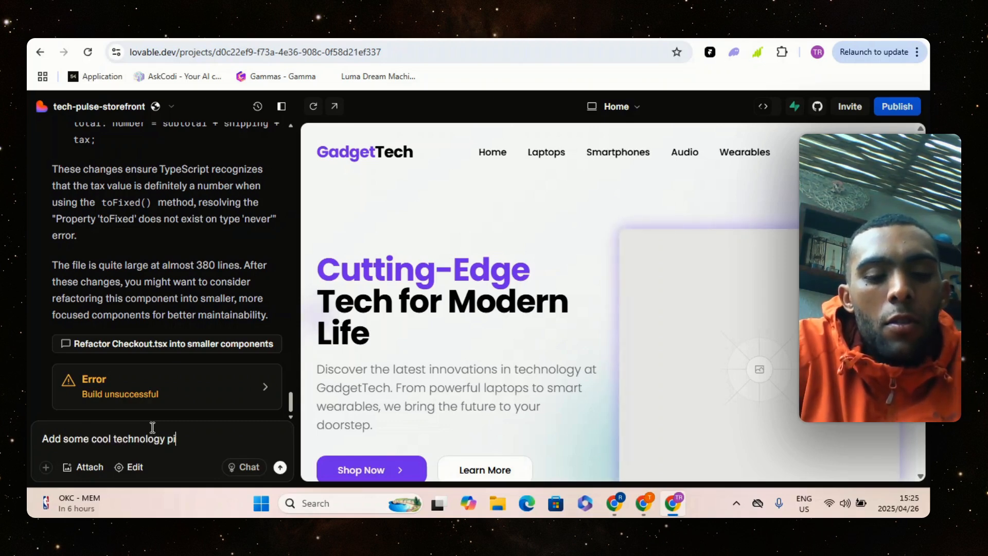
pyautogui.write('ctures')
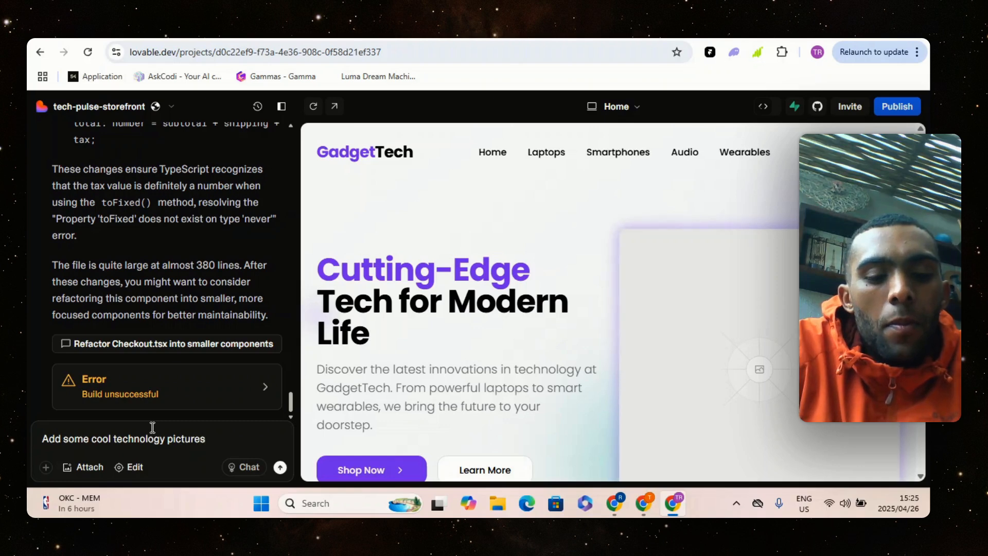
pyautogui.write('. ')
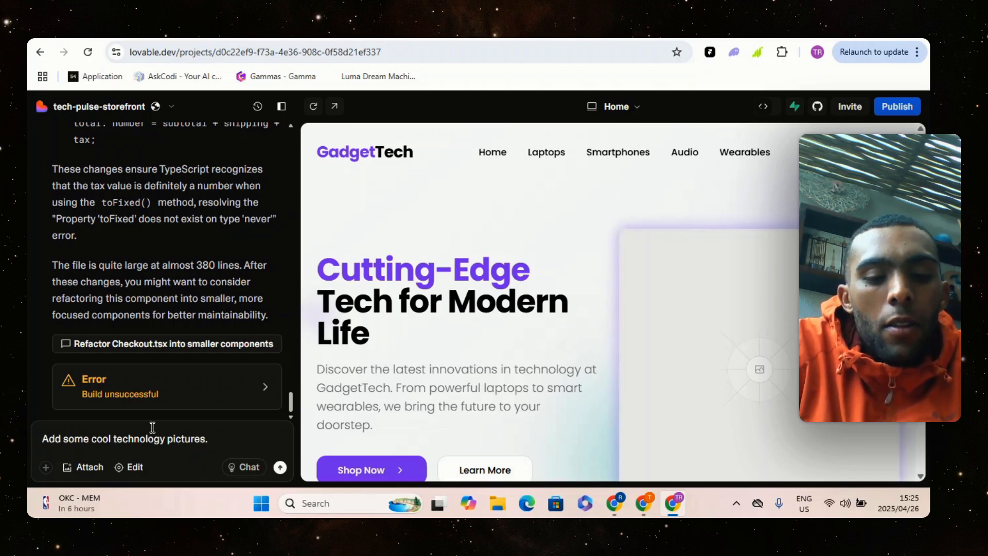
pyautogui.write('in the la')
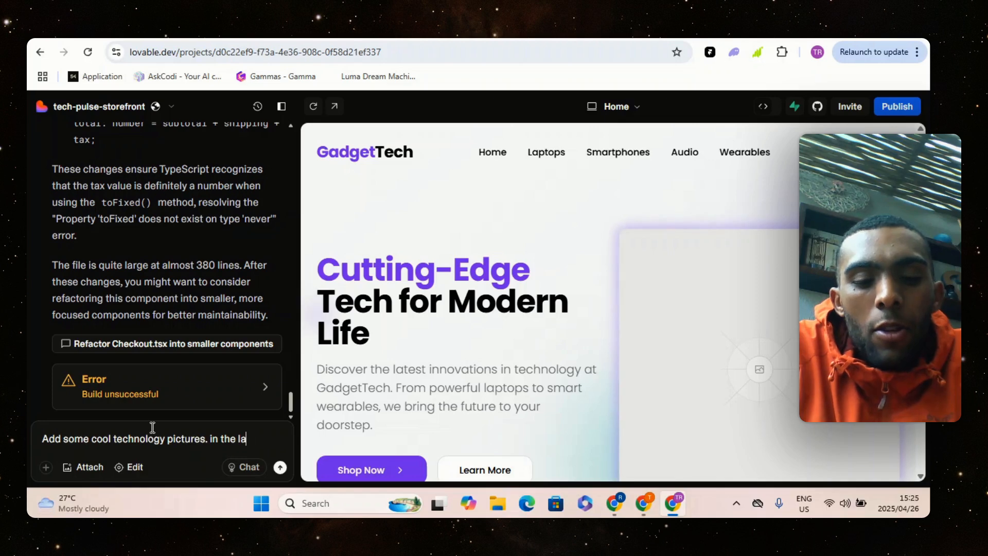
# Extend the chat request with "in the laptops tab add laptop pictures"
pyautogui.write('ptops tab')
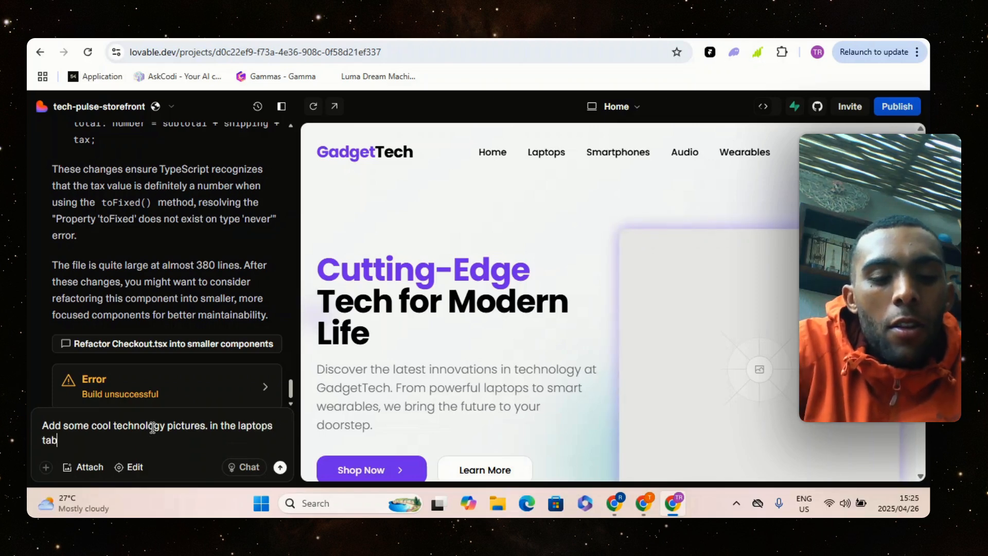
pyautogui.write(' add l')
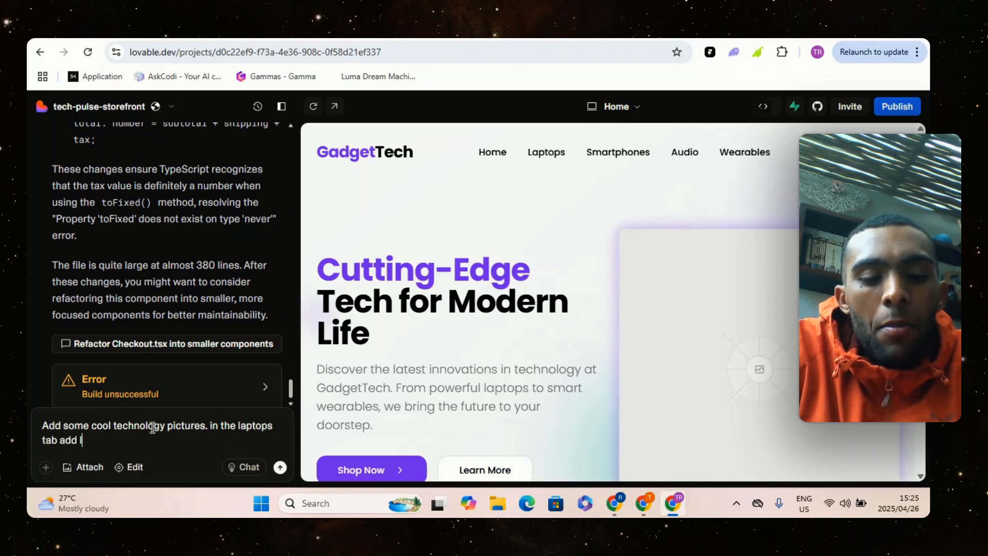
pyautogui.write('aptop p')
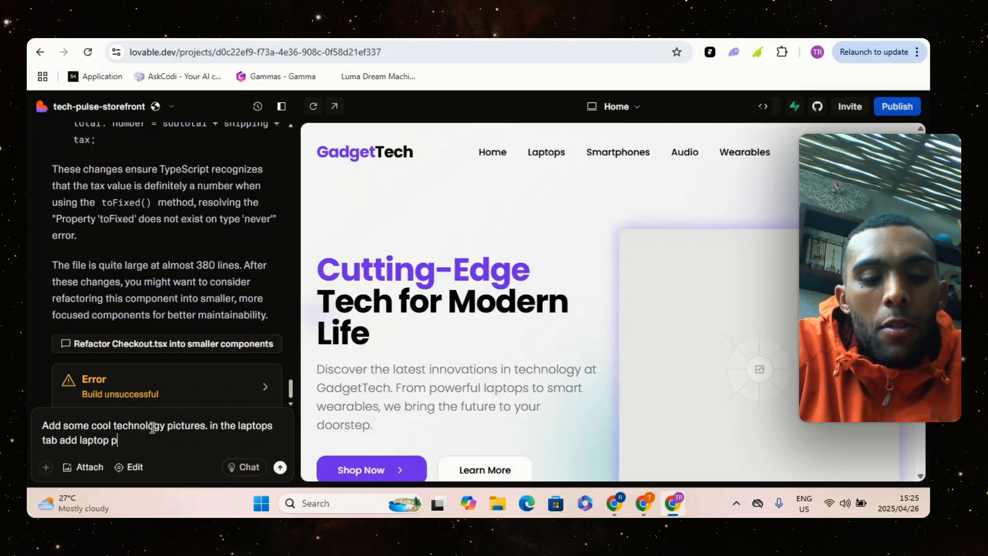
pyautogui.write('ictures in t')
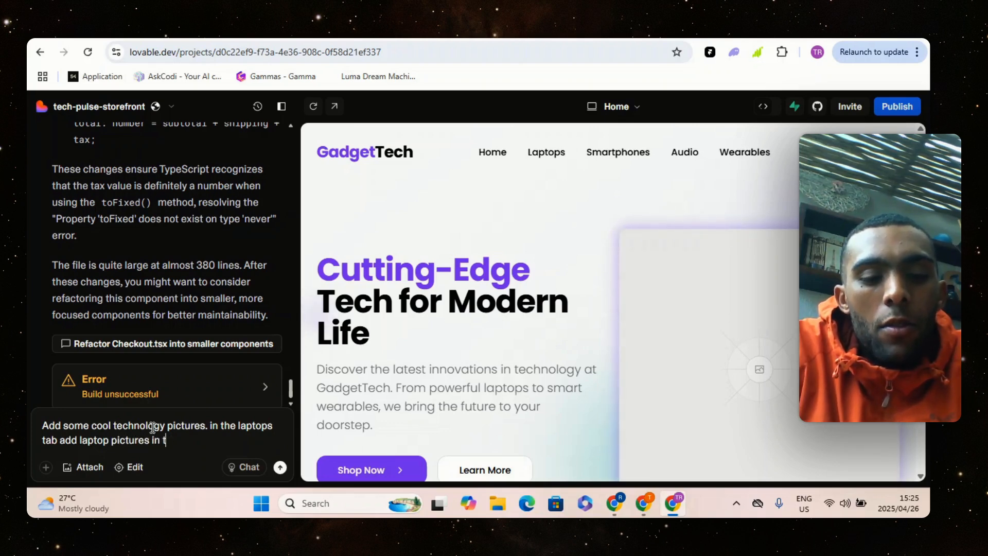
pyautogui.write('hhe smartp')
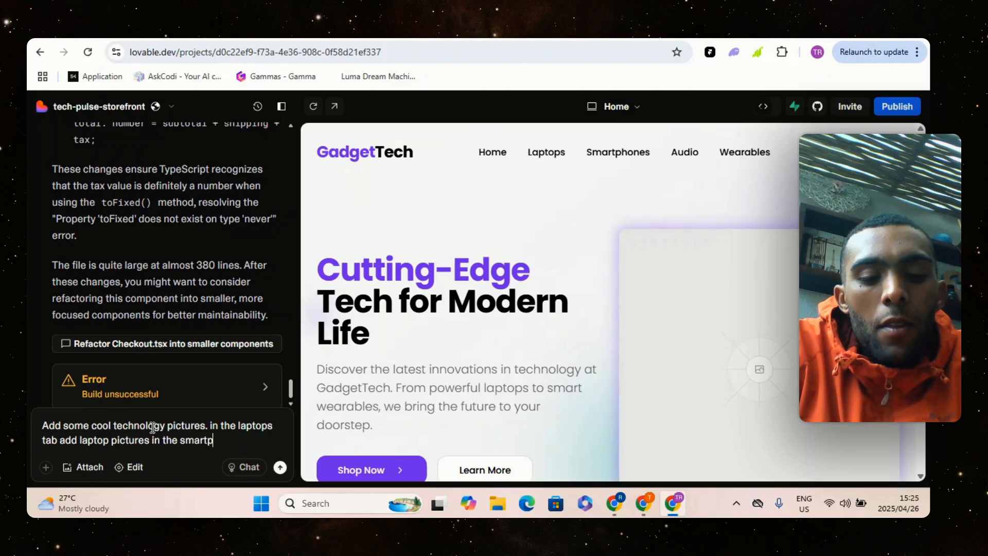
pyautogui.write('hones tab')
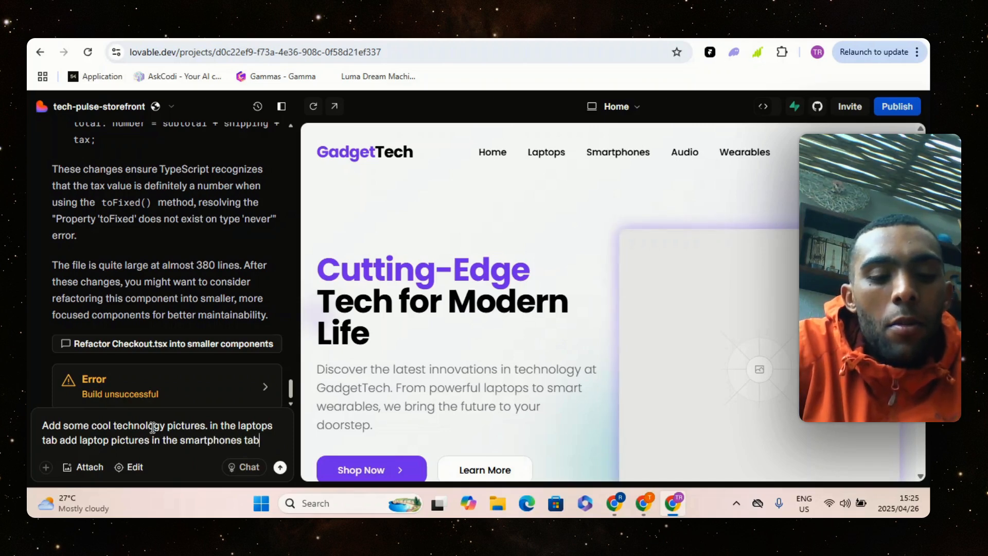
pyautogui.write(' add')
pyautogui.write(' smartp')
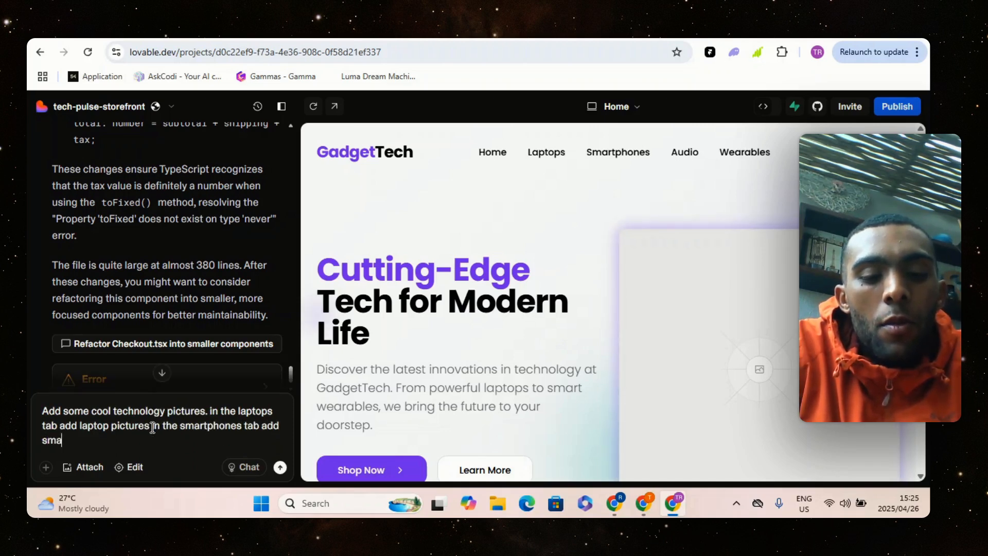
pyautogui.write('hone ')
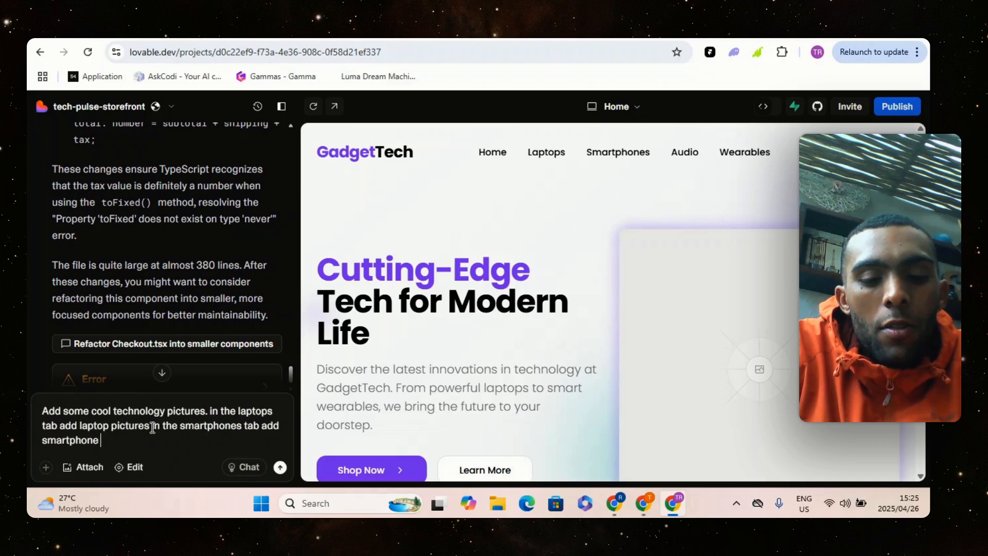
pyautogui.write('picture')
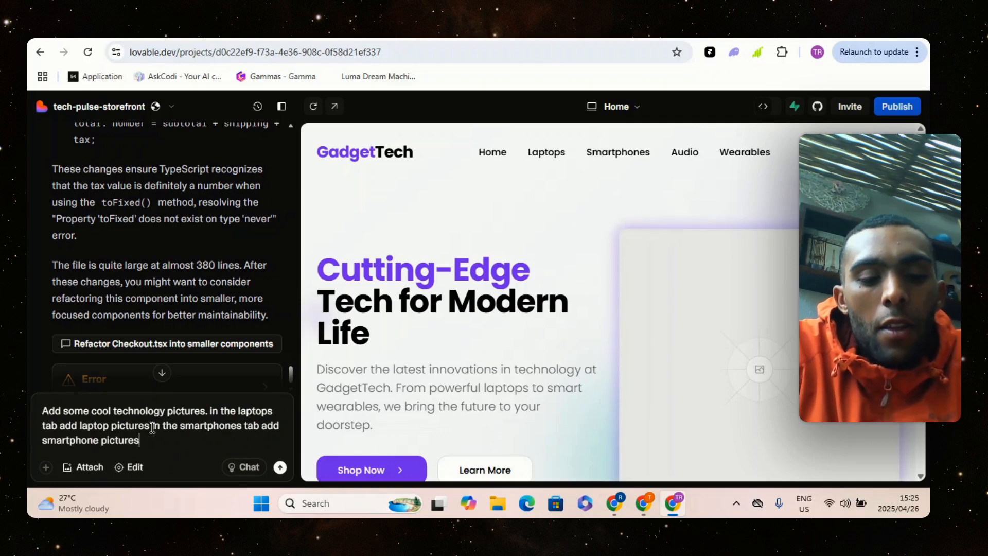
pyautogui.write('s ')
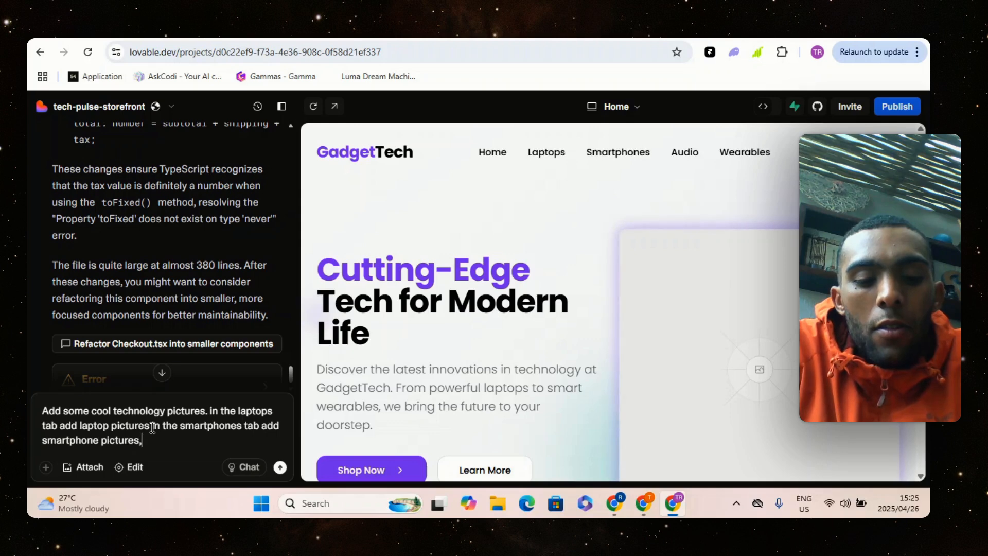
pyautogui.write(' do the same f')
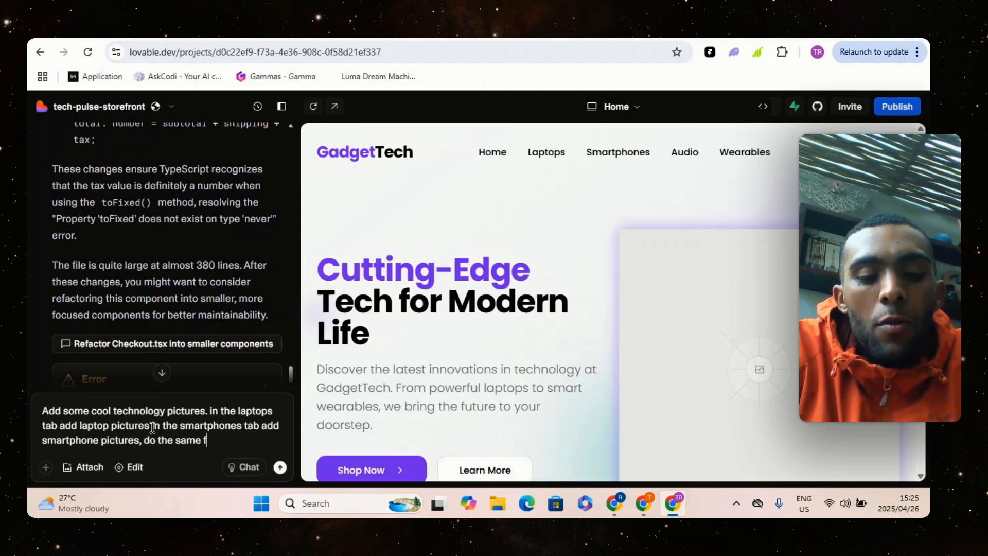
pyautogui.write('or the a')
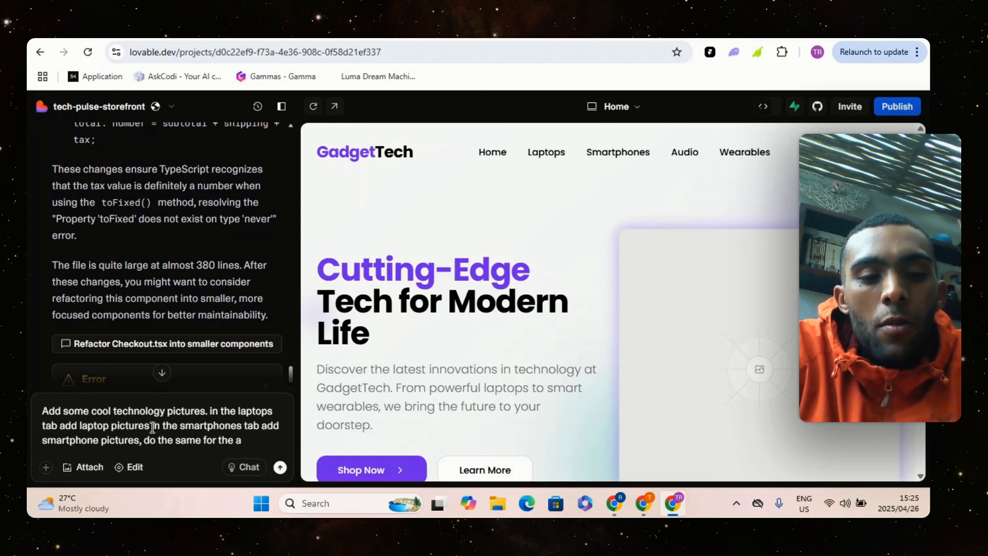
pyautogui.write('udio t')
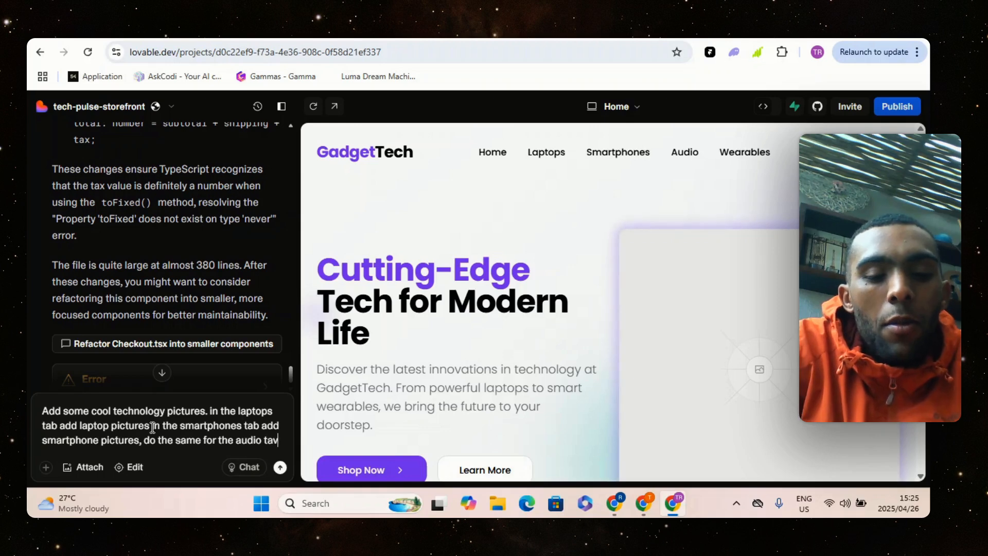
pyautogui.write('av')
# Ask in the same request for matching pictures elsewhere: "do the same for the audio tab and wearables tab."
pyautogui.press('BackSpace')
pyautogui.write('b and ')
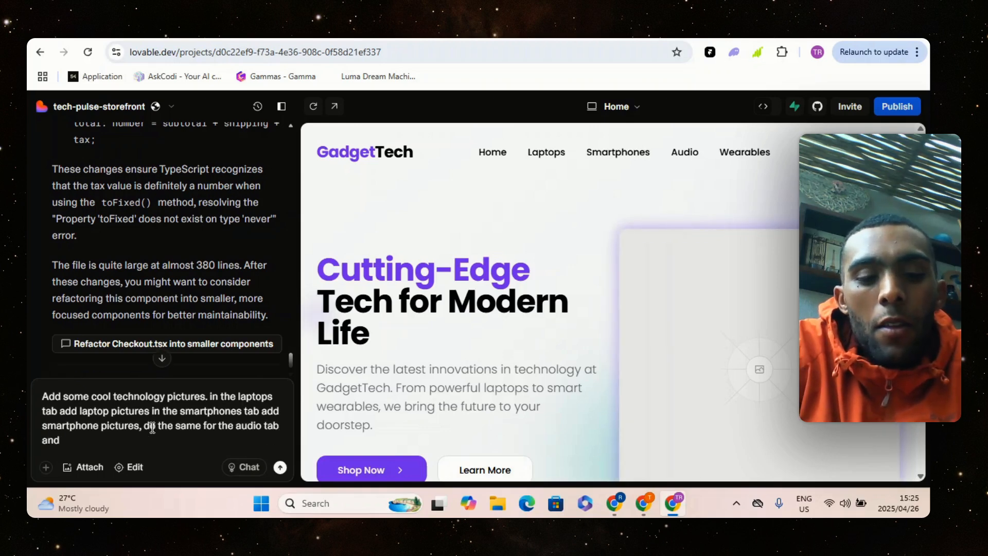
pyautogui.write('wearbales')
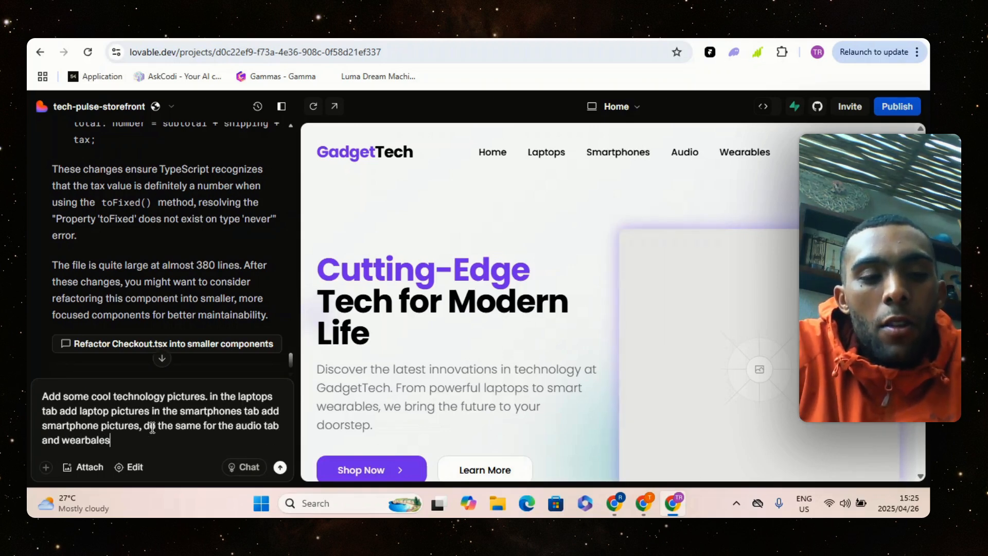
pyautogui.press('BackSpace')
pyautogui.press('BackSpace')
pyautogui.press('BackSpace')
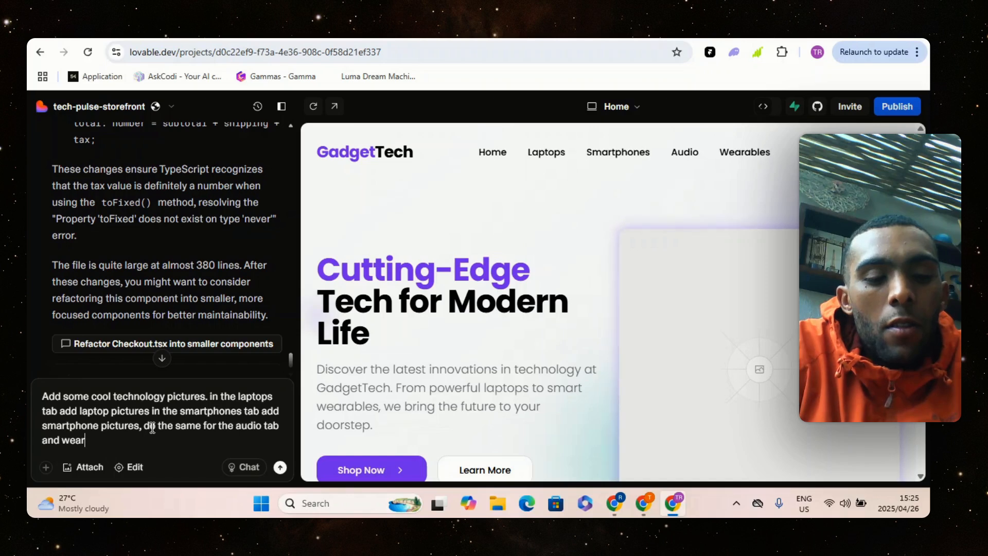
pyautogui.write('ables tab')
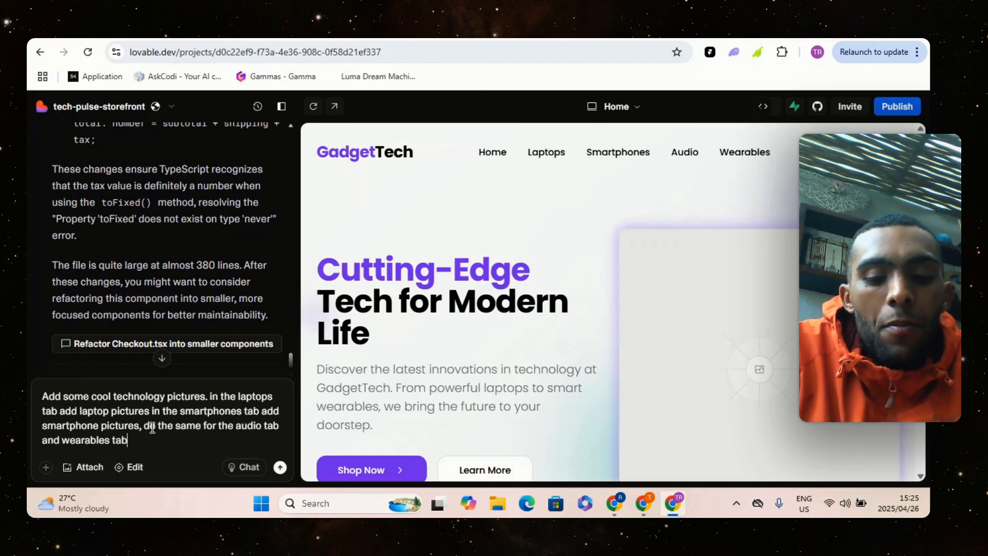
pyautogui.write('. ')
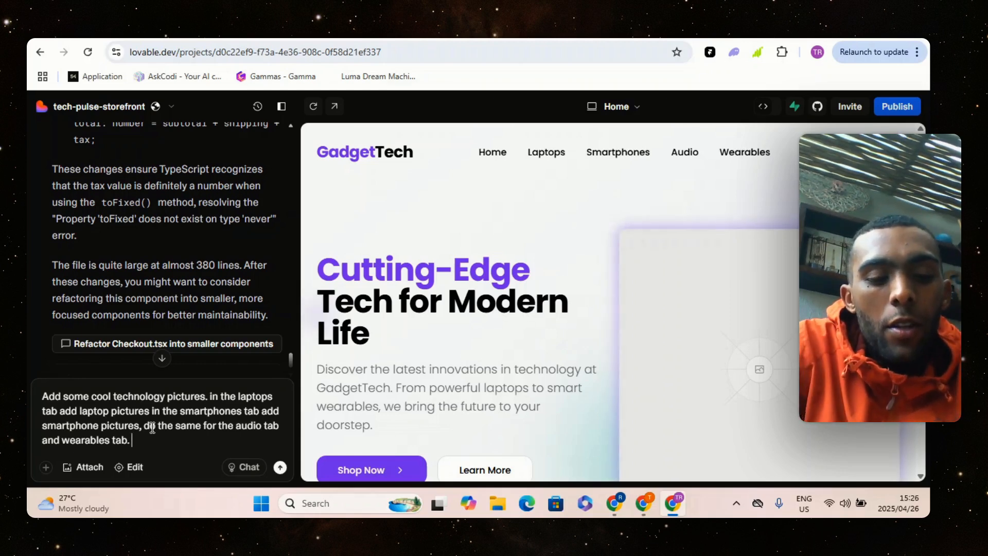
pyautogui.write('When c')
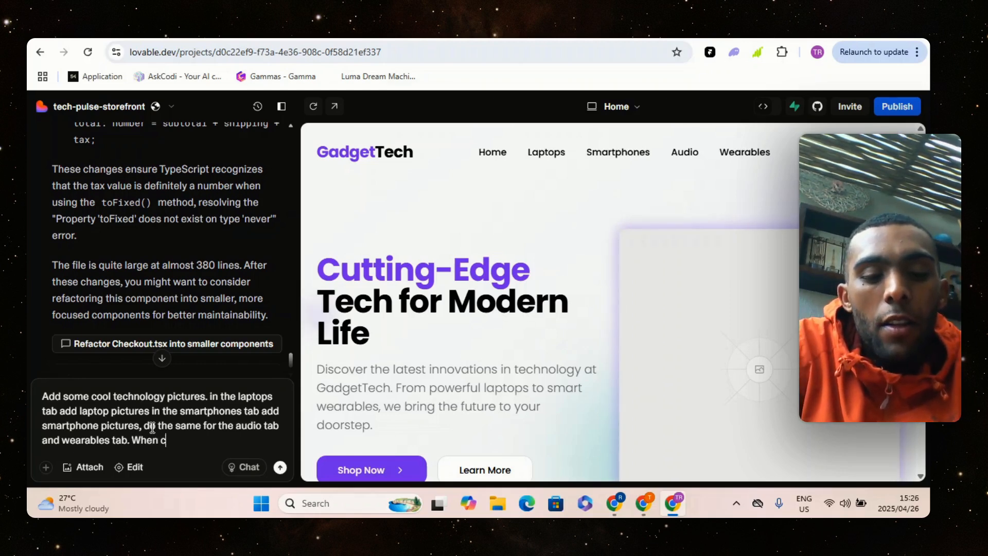
pyautogui.write('lient ')
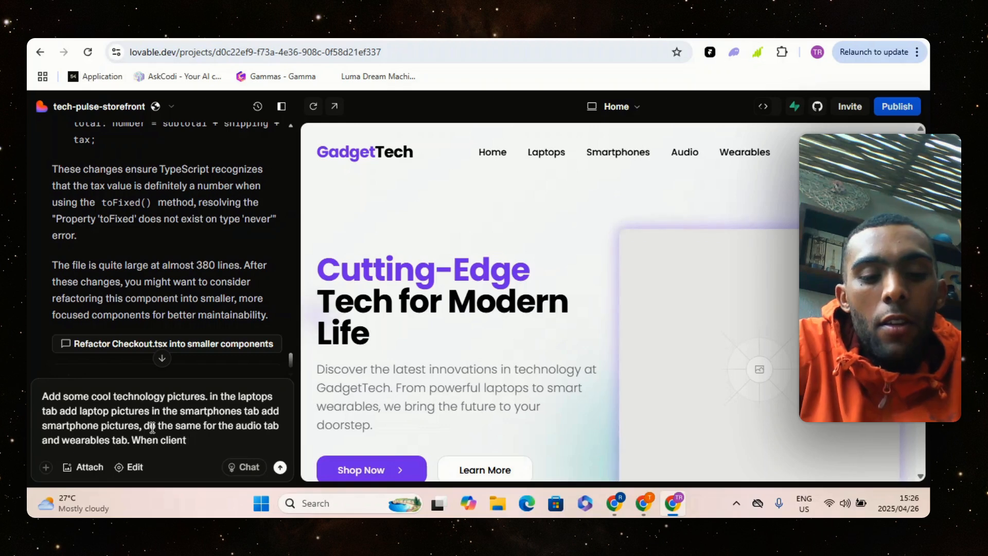
pyautogui.write('ch')
pyautogui.write('w')
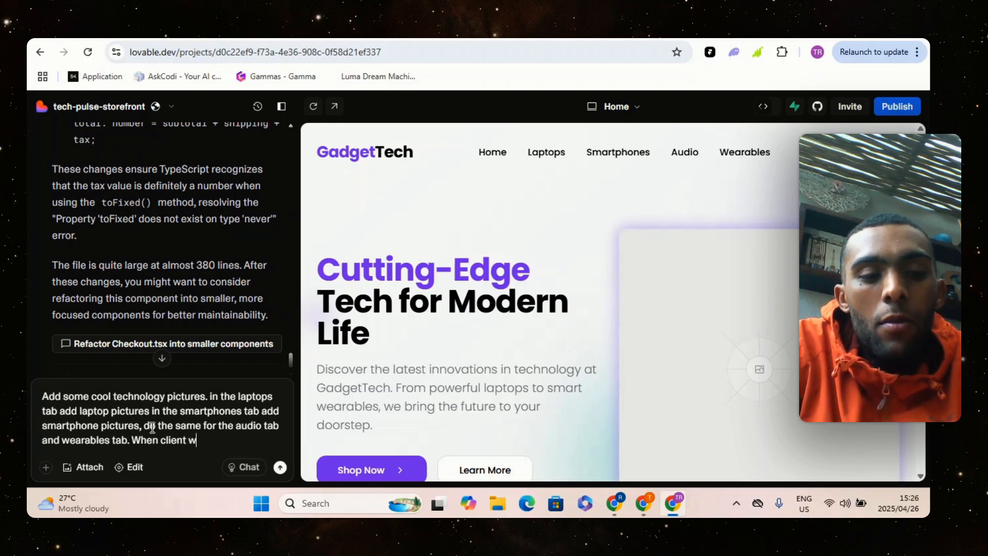
pyautogui.write('ant to chw')
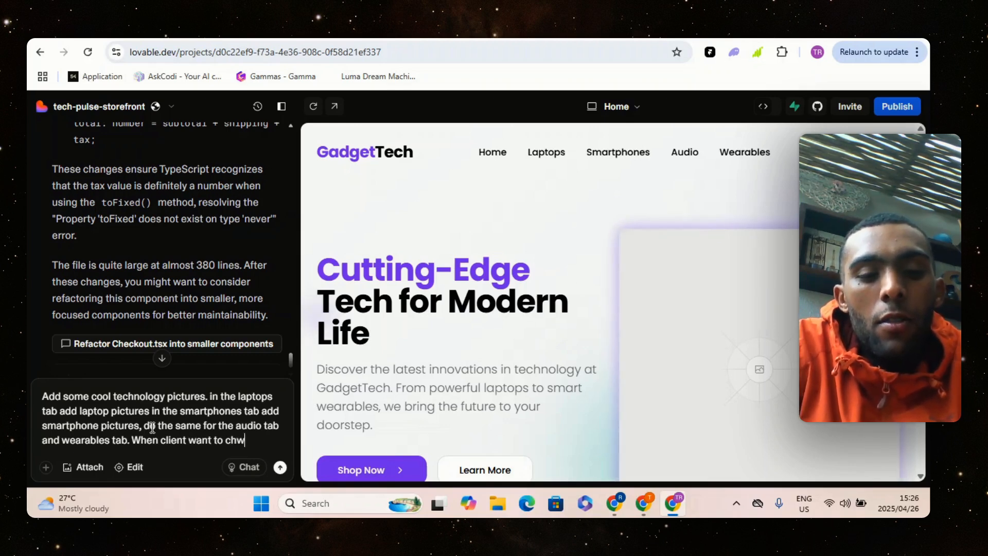
# Continue the chat request to Lovable with "When client want to check out in there cart"
pyautogui.press('BackSpace')
pyautogui.write('eck ou')
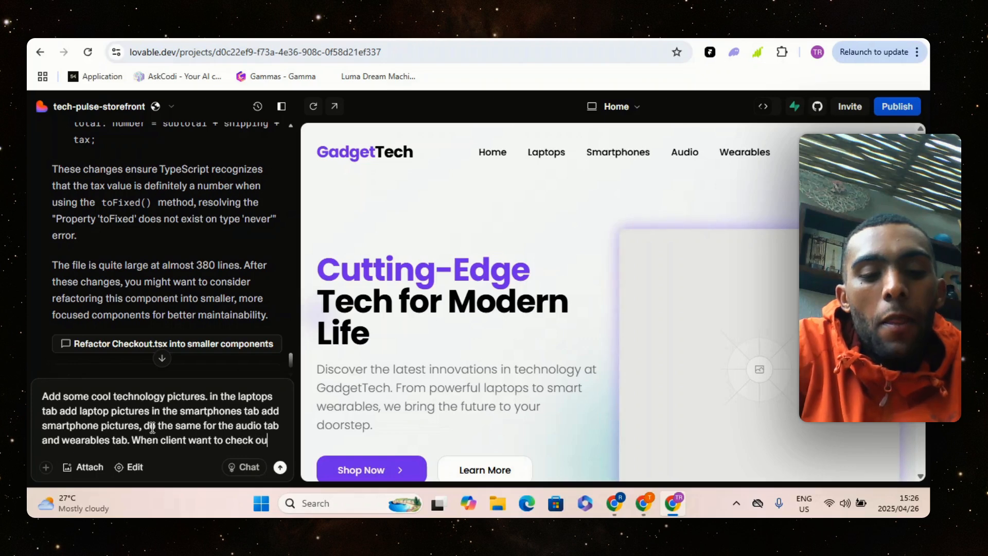
pyautogui.write('t in th')
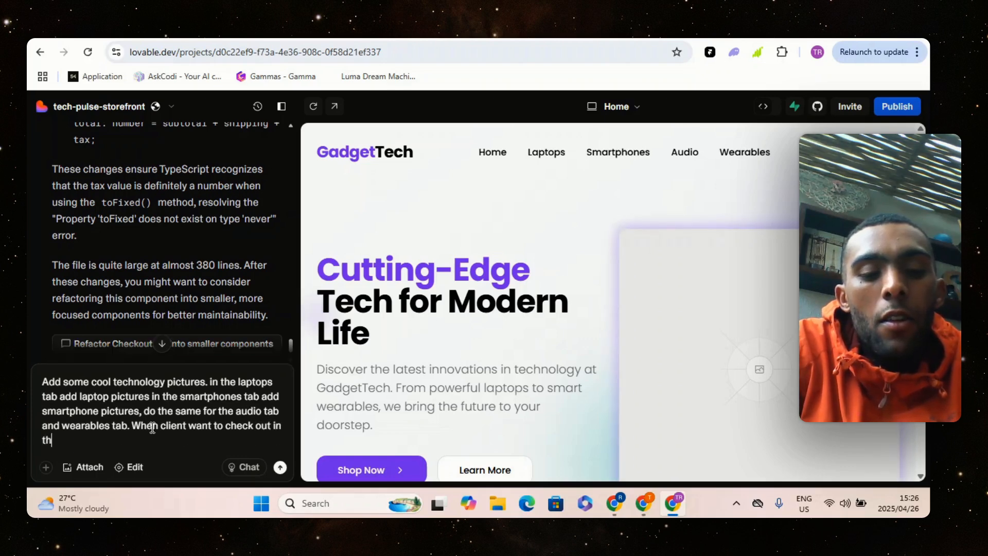
pyautogui.write('ere car')
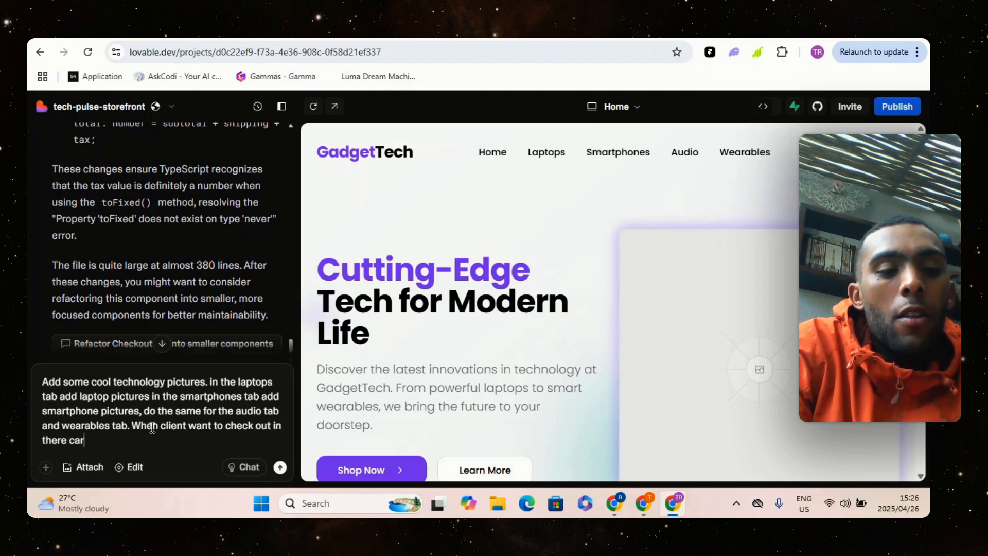
pyautogui.write('t th')
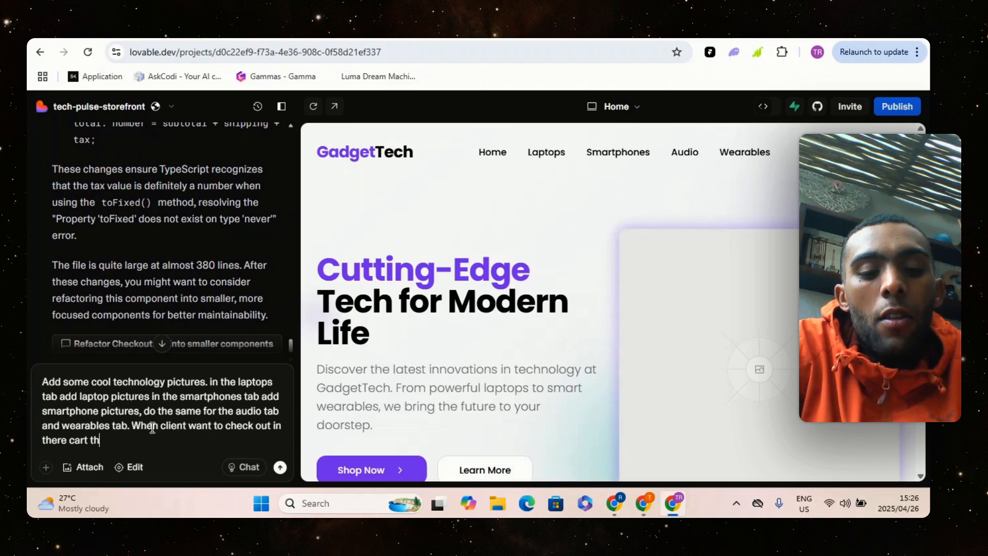
pyautogui.write('ey will')
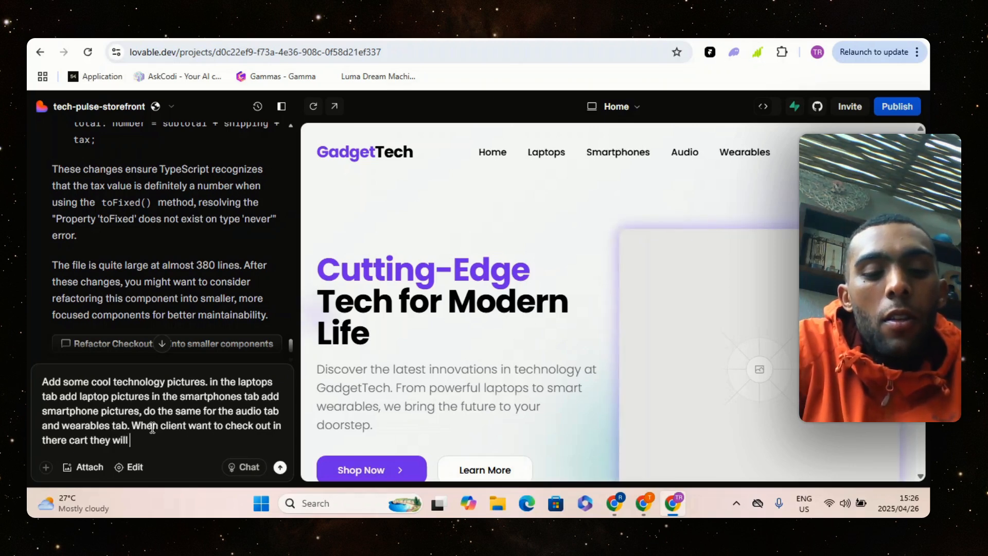
pyautogui.press('BackSpace')
pyautogui.press('BackSpace')
pyautogui.press('BackSpace')
pyautogui.press('BackSpace')
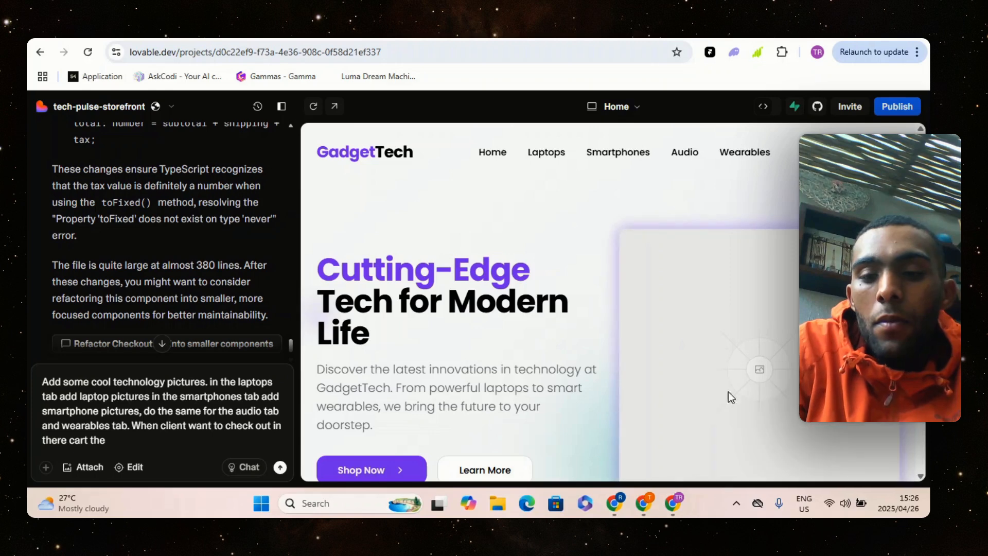
pyautogui.press('BackSpace')
pyautogui.press('BackSpace')
pyautogui.press('BackSpace')
pyautogui.press('BackSpace')
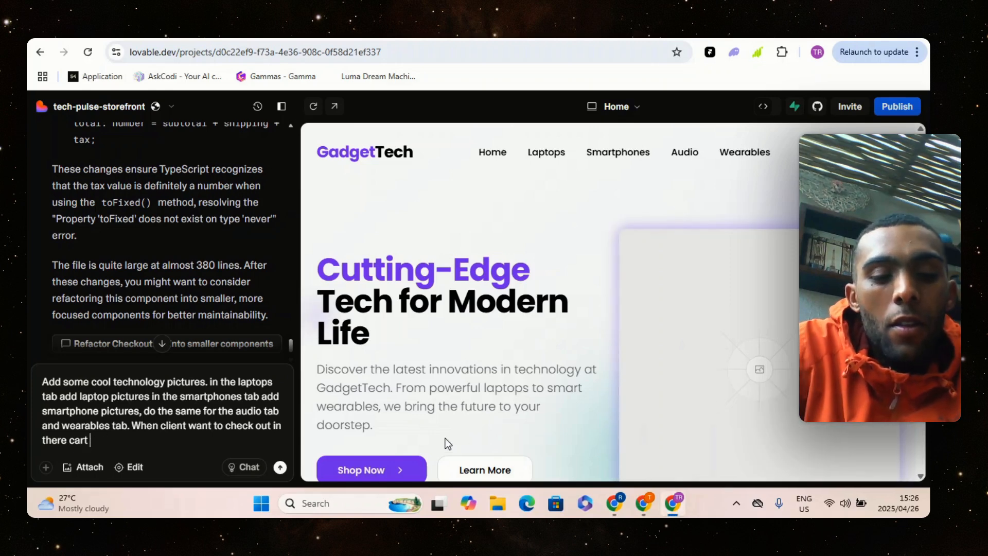
# Complete the checkout sentence in the chat request with "this webhook will be triggered:"
pyautogui.write('this webhook ')
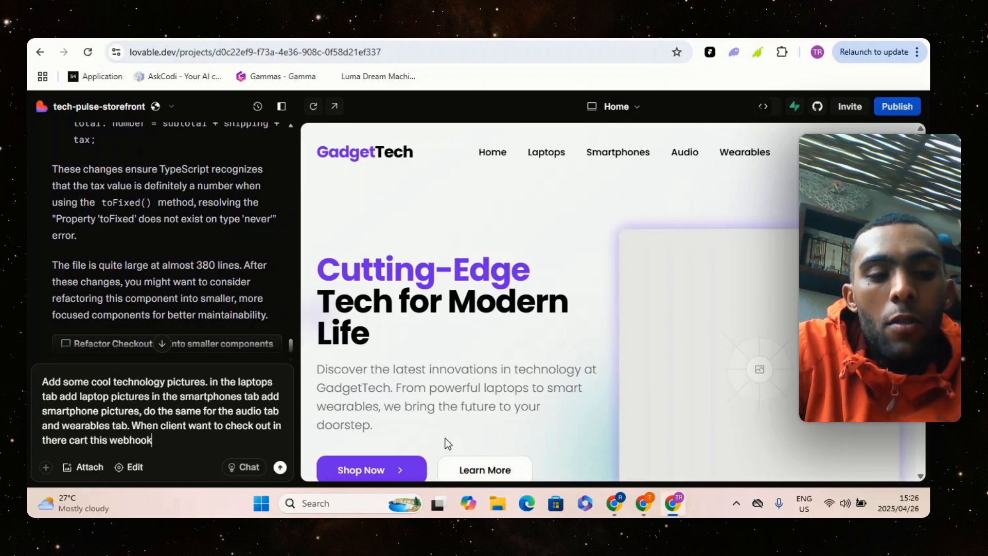
pyautogui.write('will be ')
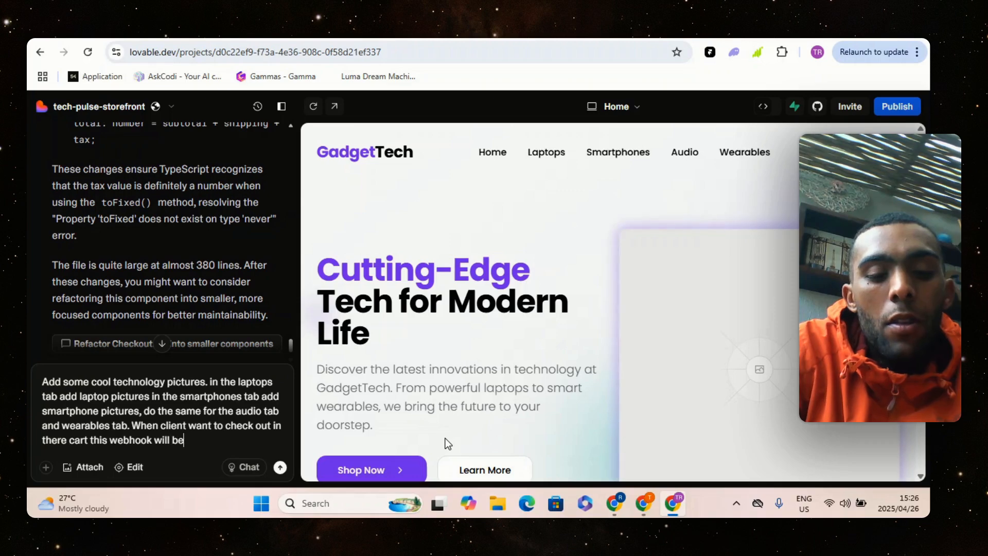
pyautogui.write('triggered:')
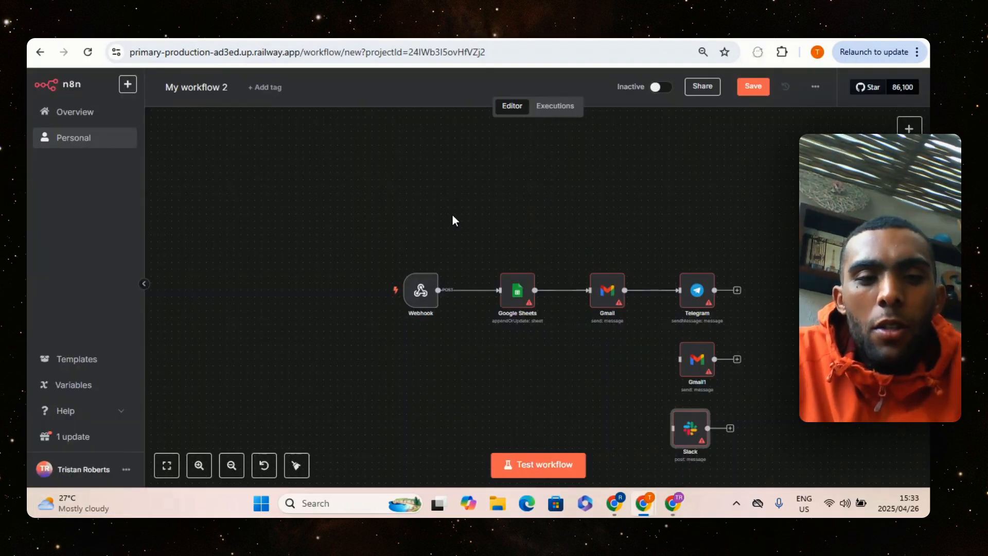
# Switch to n8n and bring up the order workflow "My workflow 2"
pyautogui.moveTo(342, 215); pyautogui.dragTo(806, 462)
pyautogui.moveTo(642, 343); pyautogui.dragTo(560, 252)
pyautogui.click(708, 300)
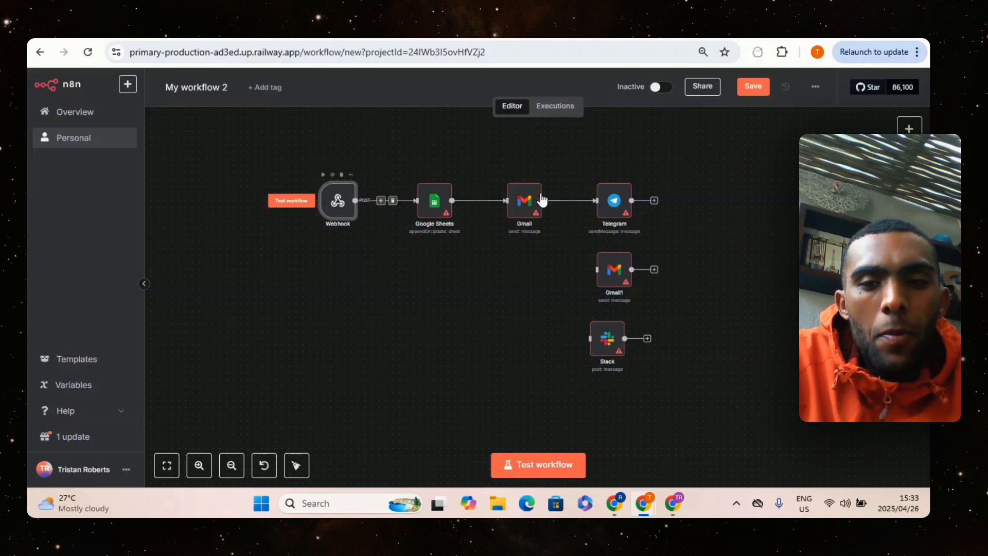
# Search for and add a second Webhook node to the workflow, and remove it from the canvas
pyautogui.click(908, 128)
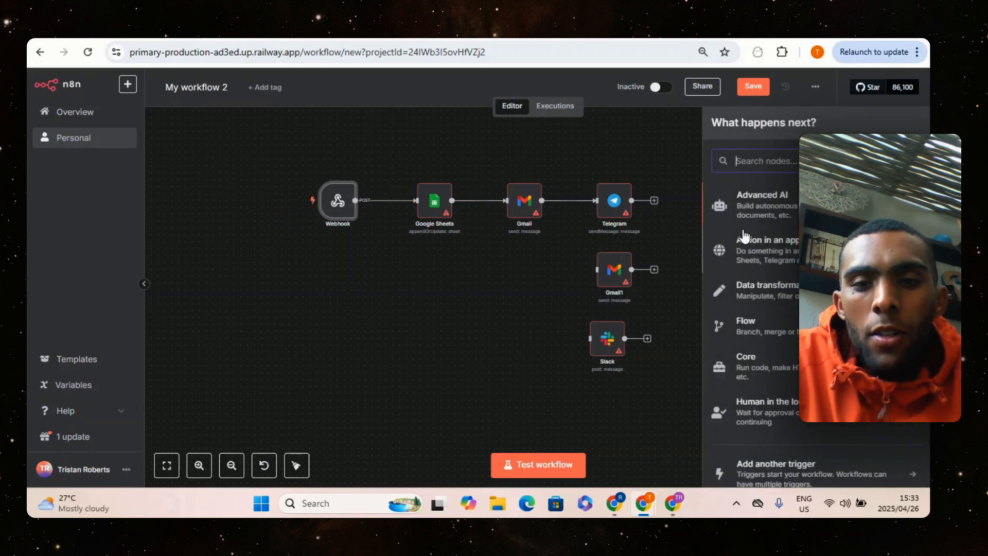
pyautogui.write('webhoo')
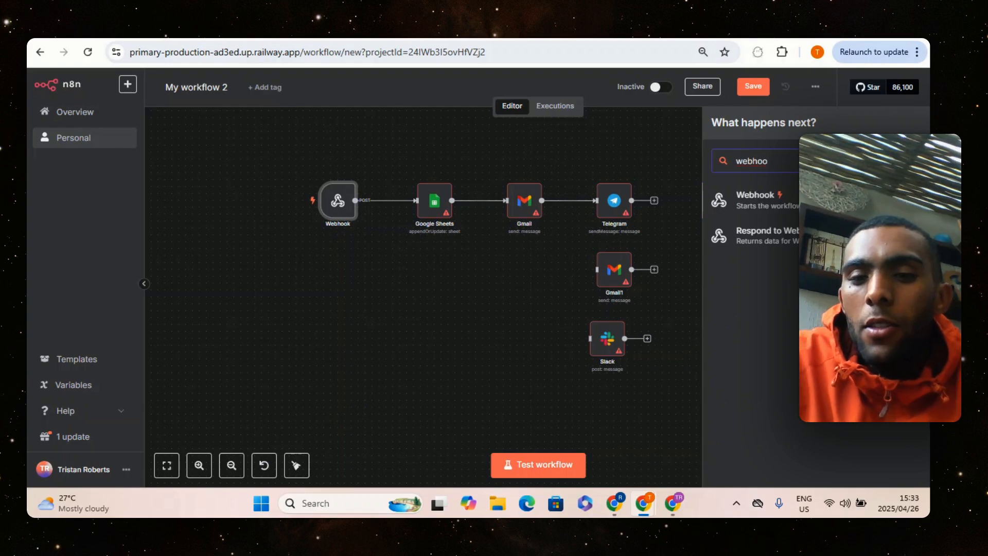
pyautogui.click(773, 202)
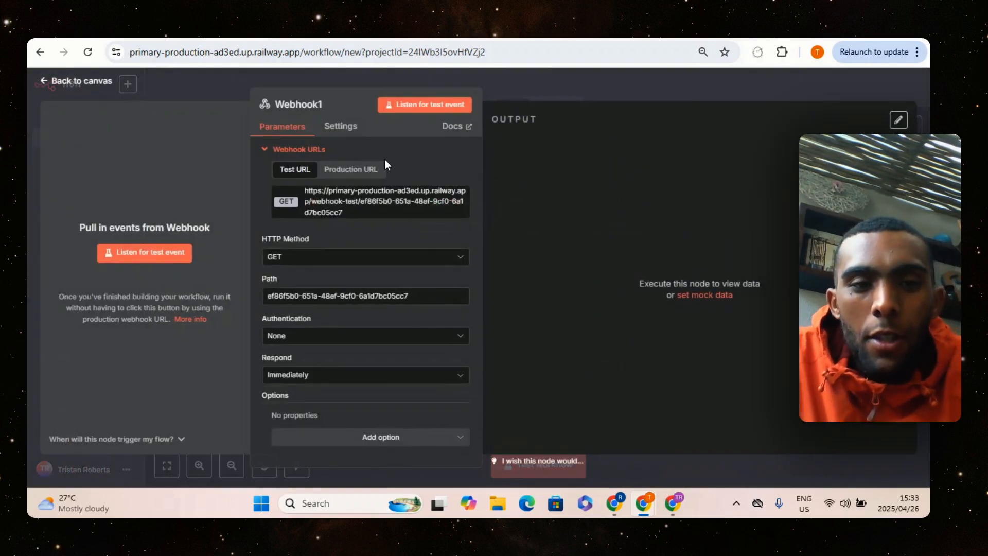
pyautogui.click(593, 78)
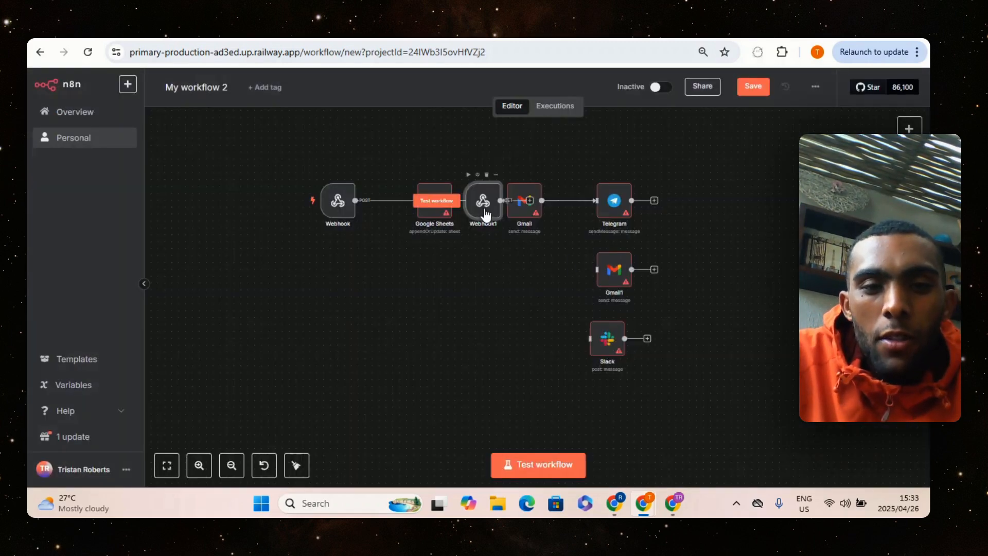
pyautogui.moveTo(484, 213); pyautogui.dragTo(306, 286)
pyautogui.click(308, 247)
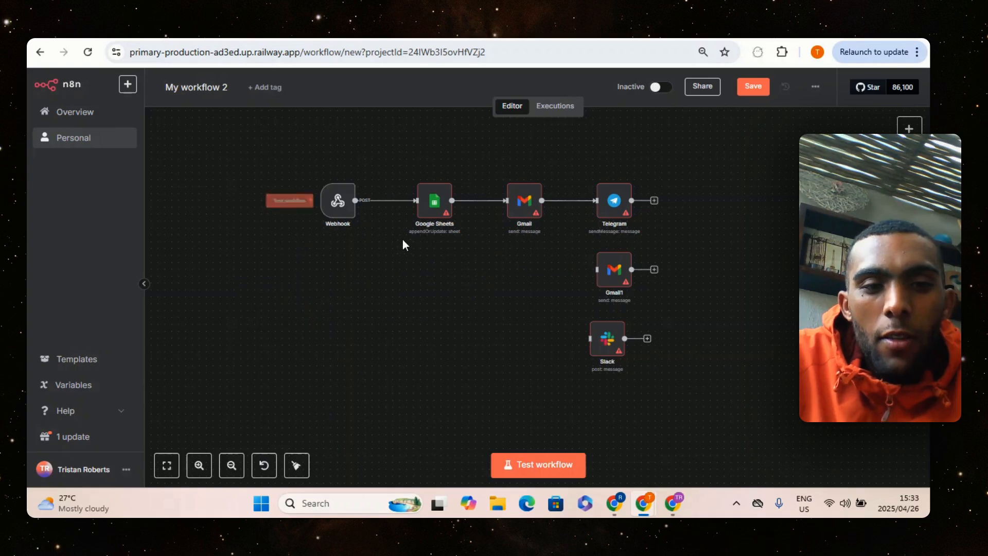
# Open the Webhook node that feeds Google Sheets and copy its test URL
pyautogui.doubleClick(339, 202)
pyautogui.click(353, 201)
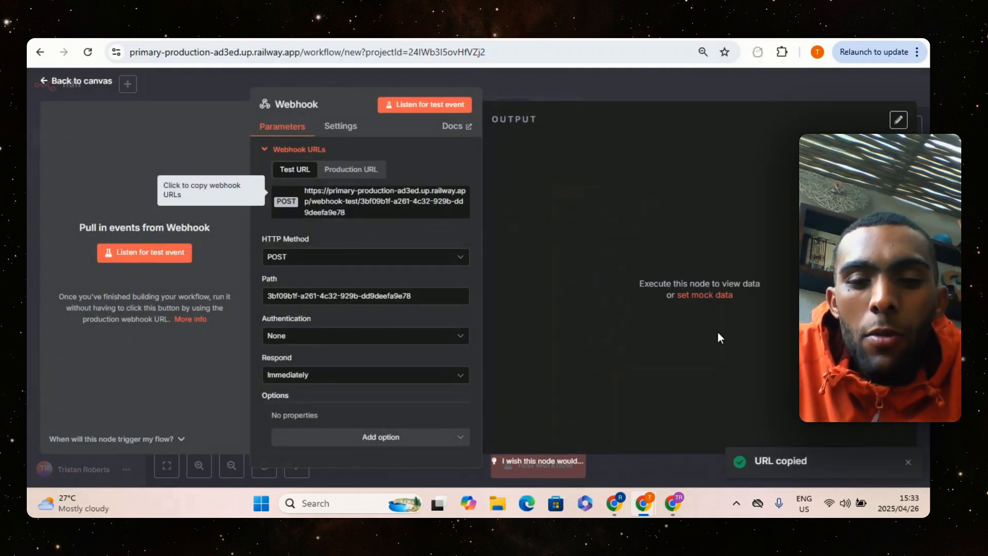
# Switch the Webhook node's HTTP method to GET and back to POST
pyautogui.click(301, 260)
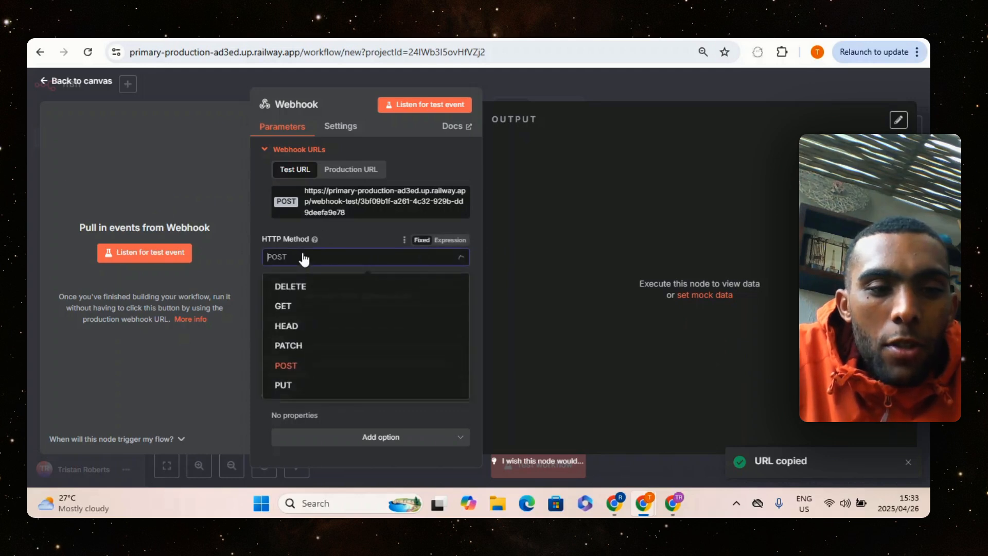
pyautogui.click(320, 306)
pyautogui.click(355, 261)
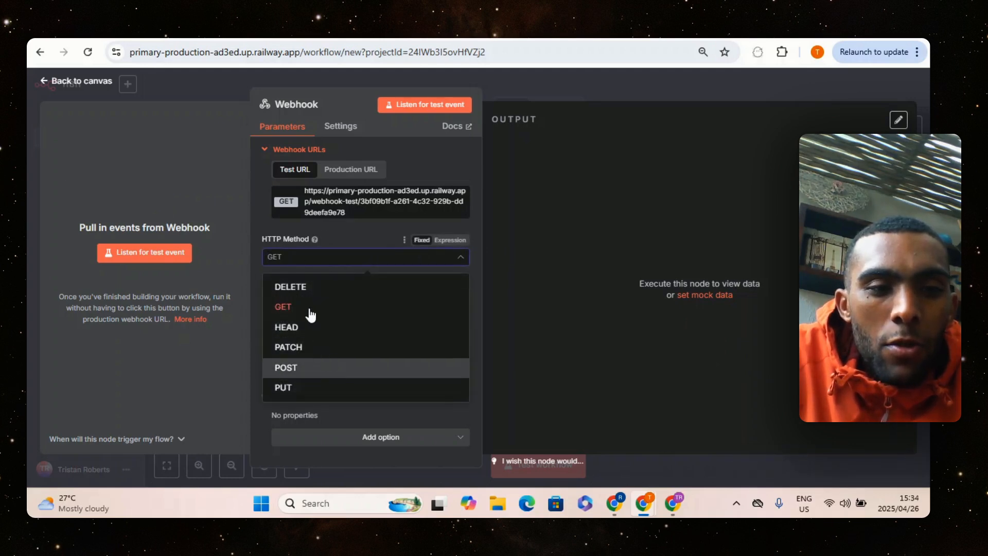
pyautogui.press('Return')
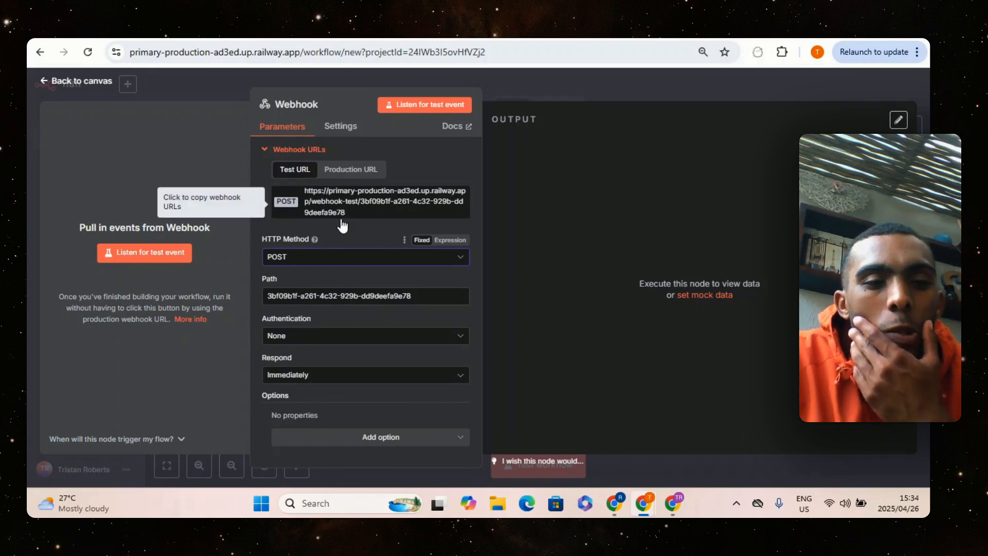
# Replace the Webhook node's path with "Loveable-test", copy the updated test URL and return to the canvas
pyautogui.moveTo(412, 296); pyautogui.dragTo(251, 296)
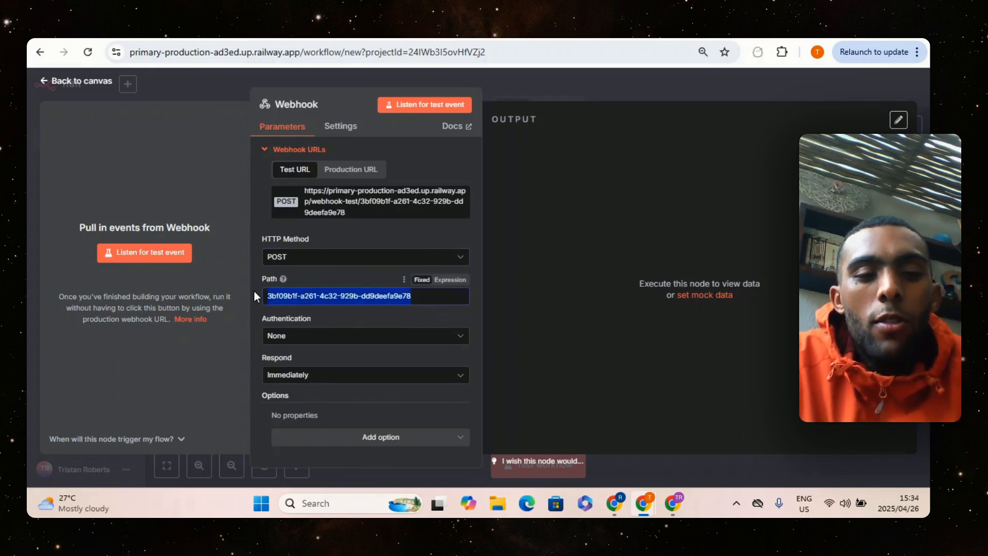
pyautogui.write('L')
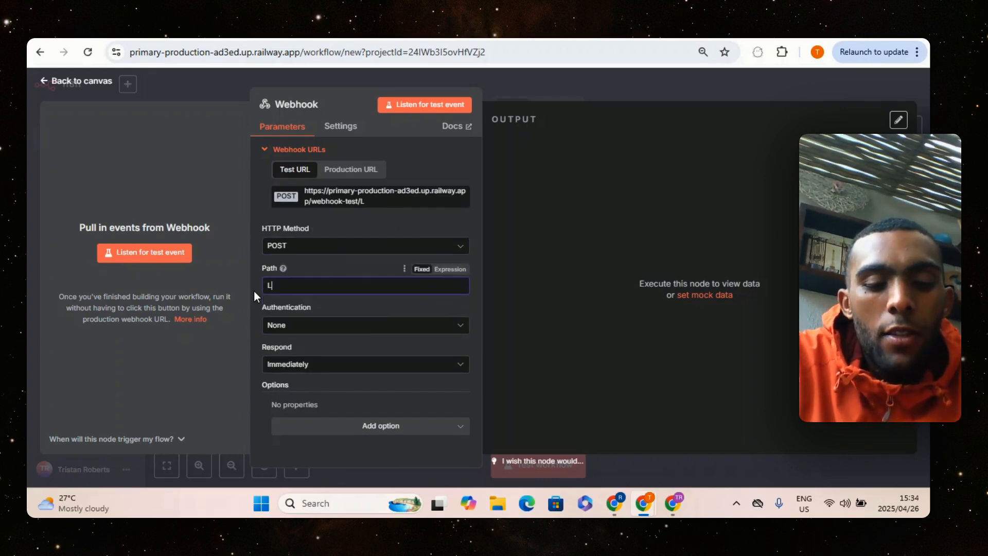
pyautogui.write('oveable tes')
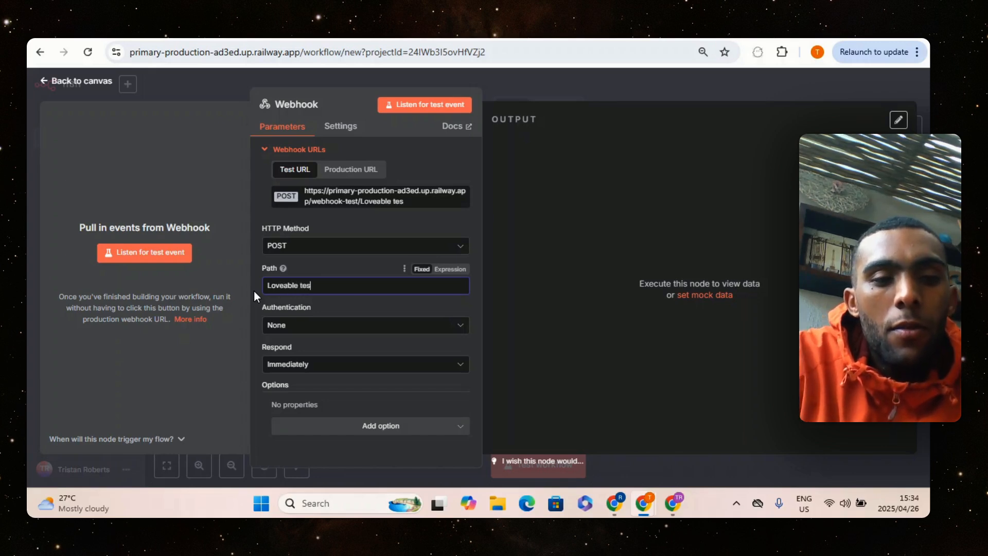
pyautogui.press('BackSpace')
pyautogui.press('BackSpace')
pyautogui.press('BackSpace')
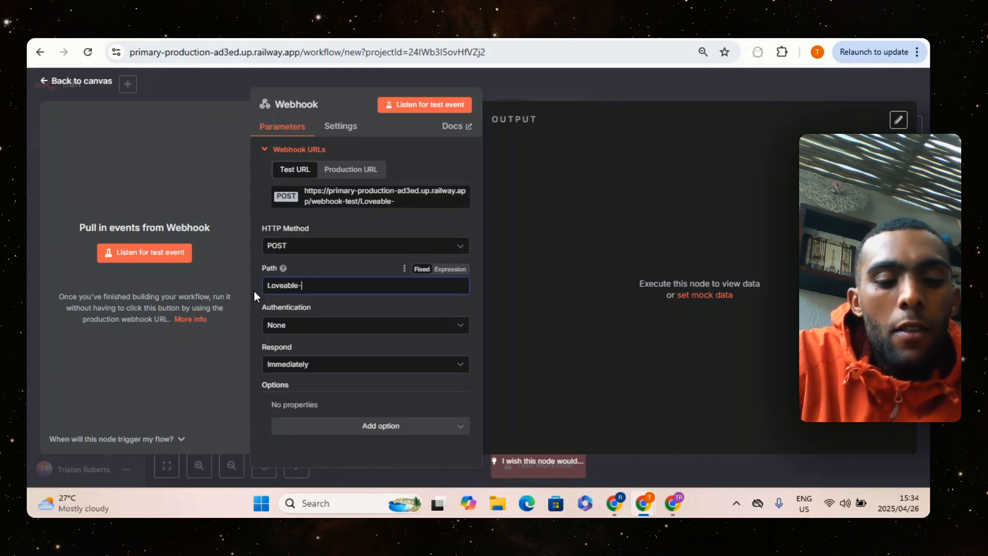
pyautogui.write('-test')
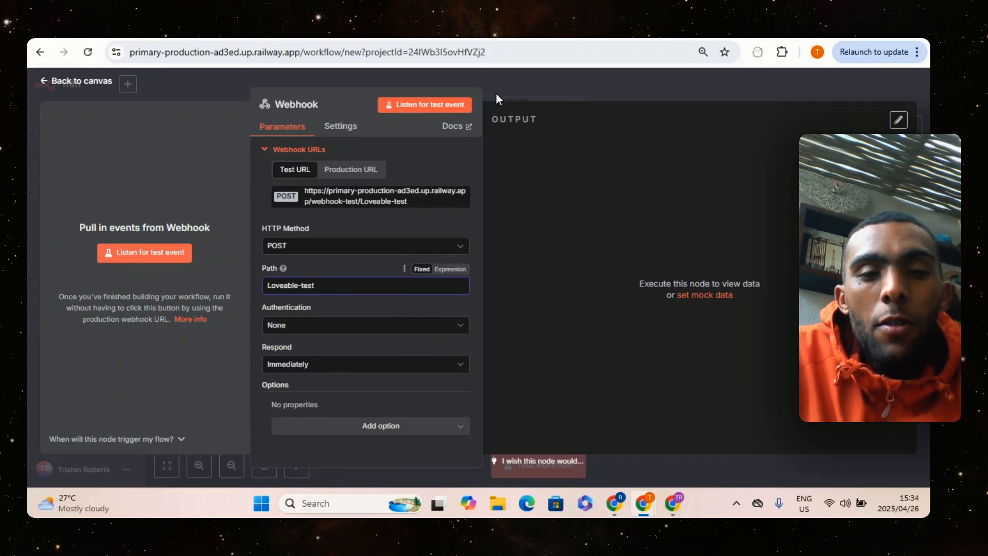
pyautogui.click(335, 200)
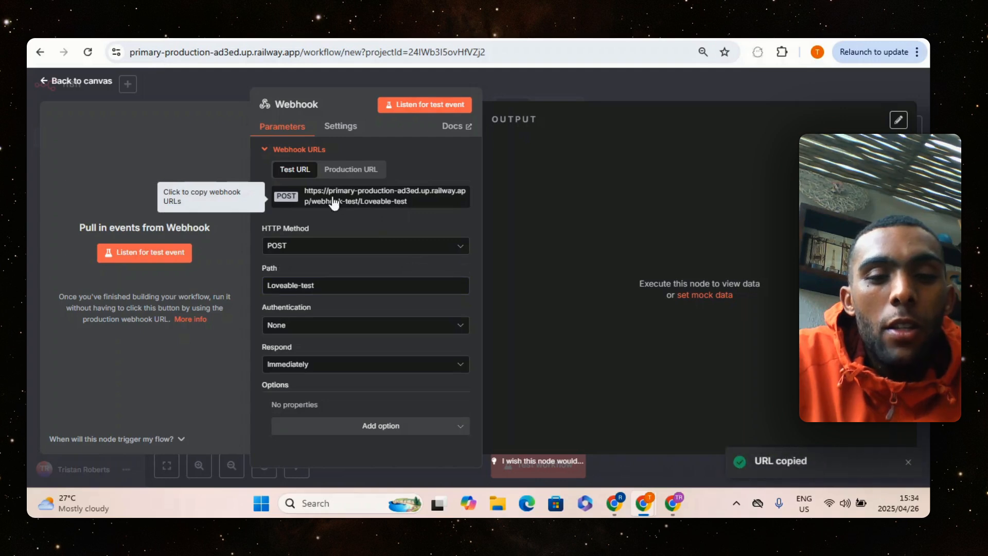
pyautogui.click(579, 84)
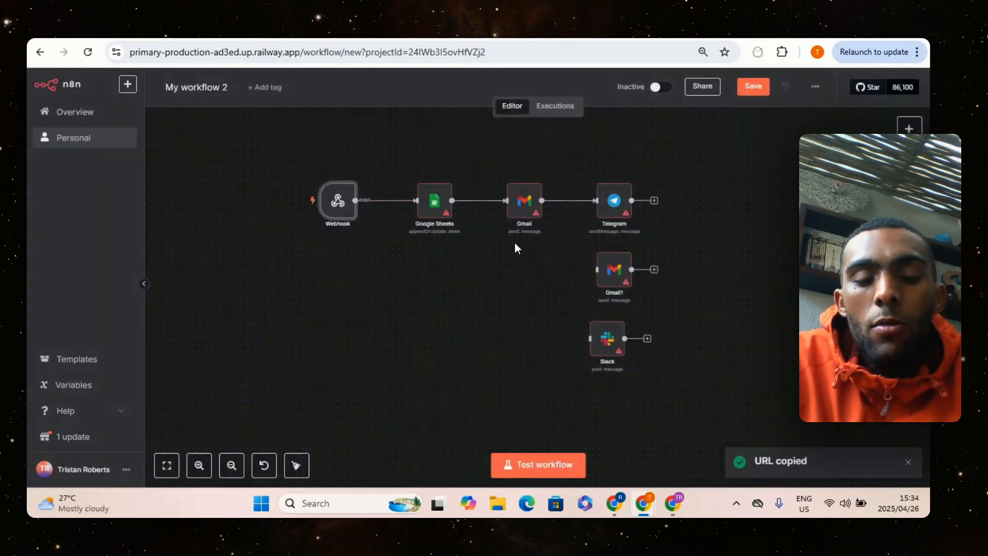
# Switch back to Lovable, paste the copied webhook test URL at the end of the chat request and send it
pyautogui.click(673, 502)
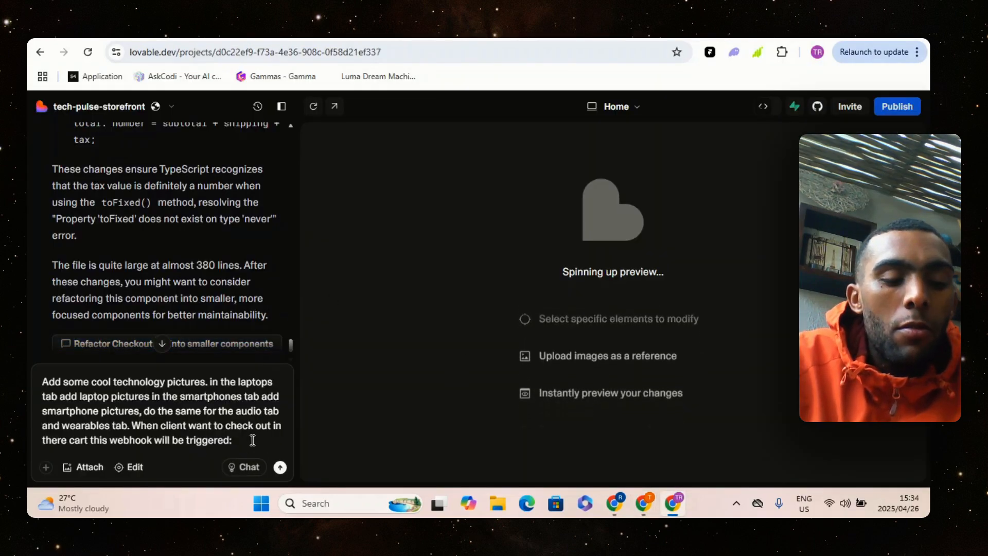
pyautogui.rightClick(248, 439)
pyautogui.click(269, 289)
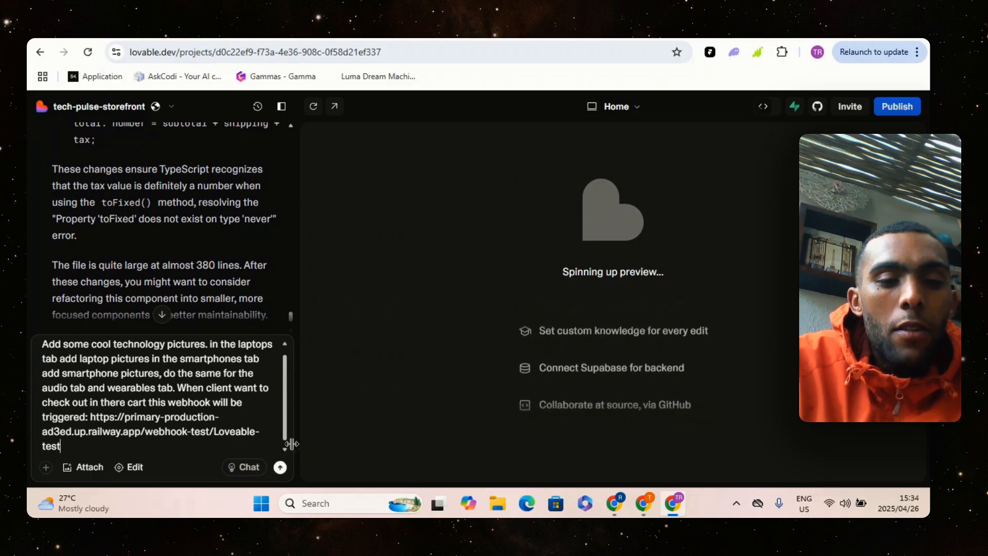
pyautogui.click(280, 467)
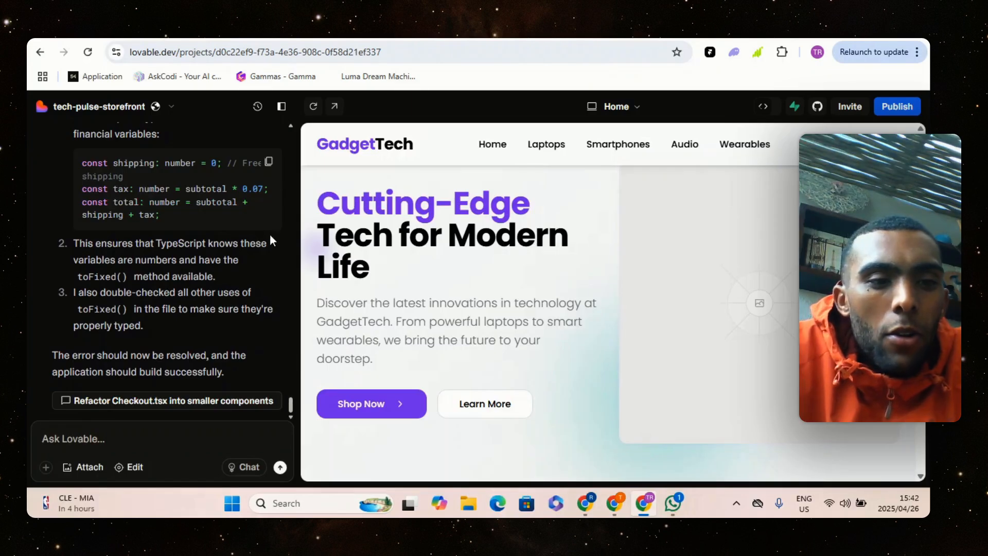
pyautogui.scroll(5, 270, 260)
pyautogui.scroll(-2, 254, 263)
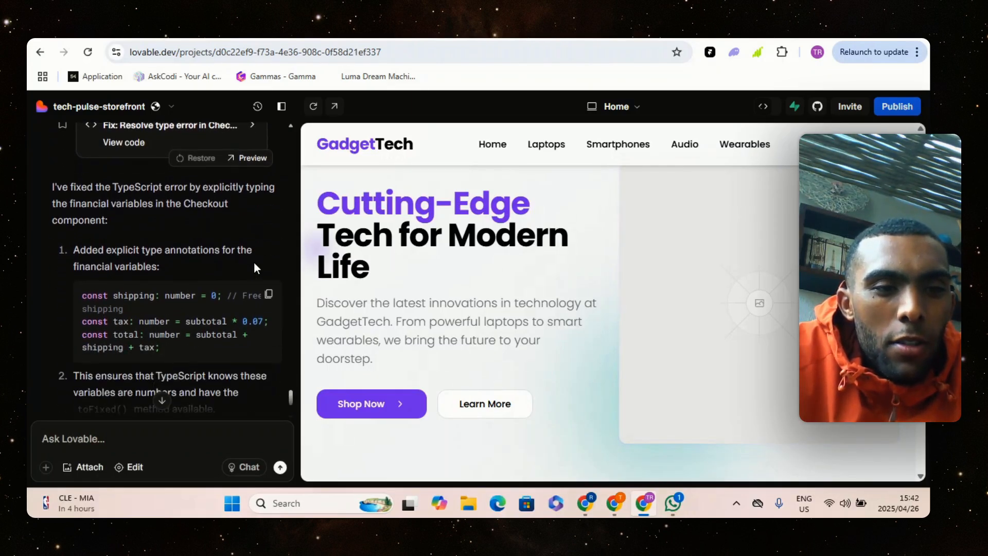
# Review Lovable's explanation of the Checkout type fix and look over the embedded GadgetTech preview
pyautogui.scroll(4, 208, 274)
pyautogui.scroll(-3, 230, 284)
pyautogui.scroll(-2, 232, 285)
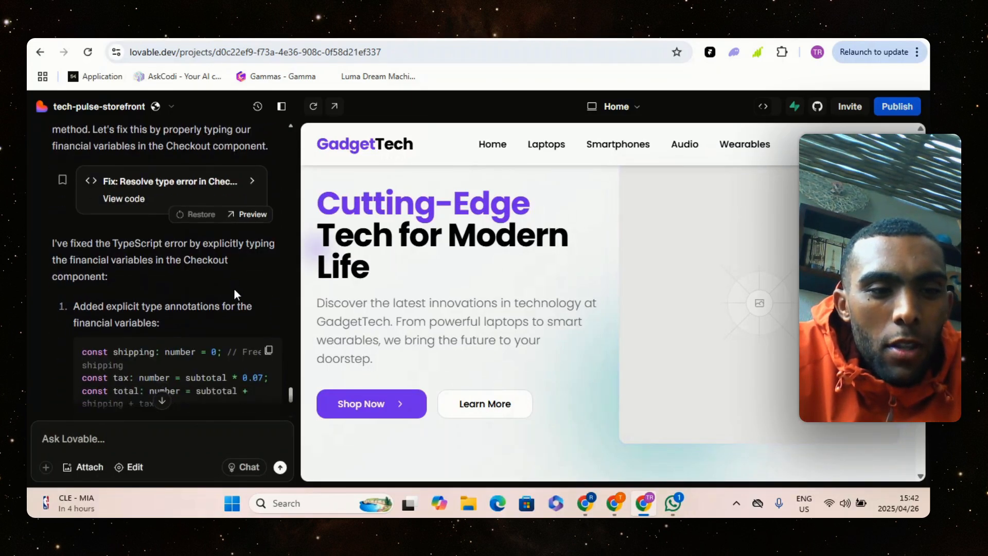
pyautogui.scroll(-4, 246, 286)
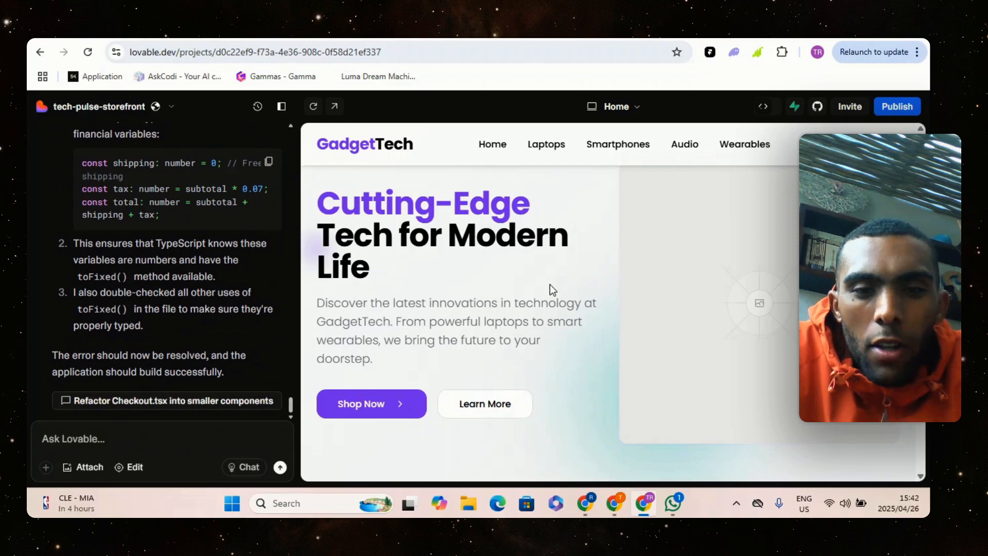
pyautogui.scroll(-6, 620, 276)
pyautogui.scroll(-3, 566, 281)
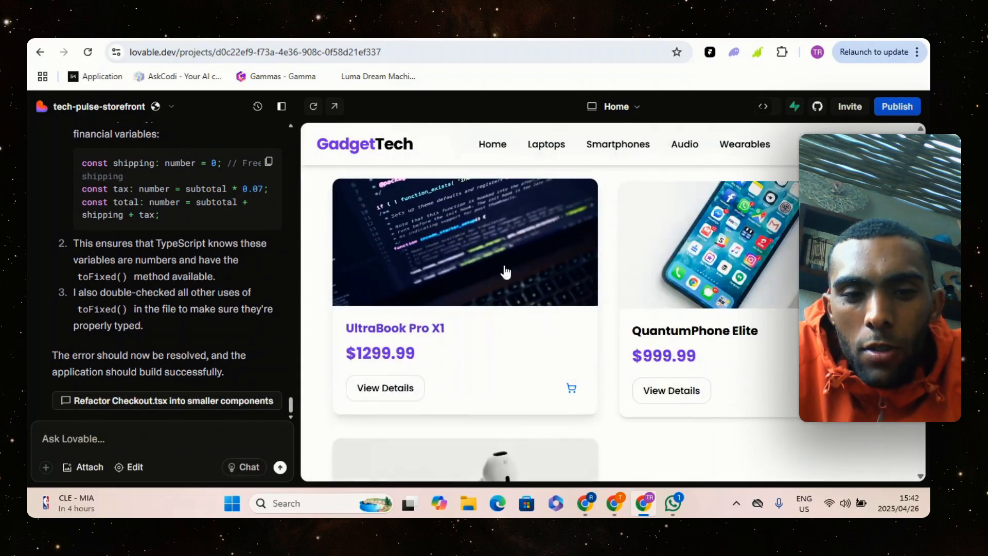
# Open the standalone store preview and examine the home page's featured products, guarantee section and customer testimonials
pyautogui.click(489, 33)
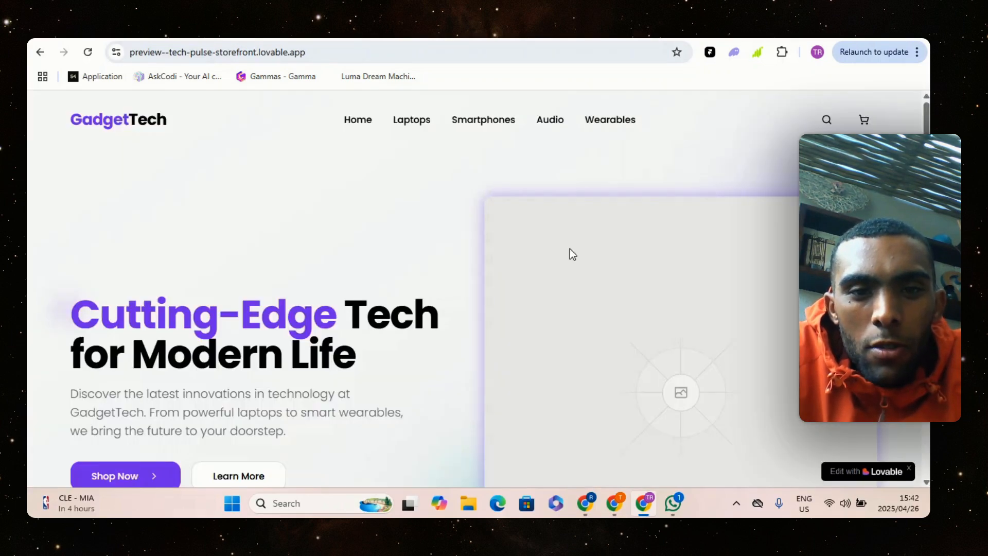
pyautogui.moveTo(925, 120); pyautogui.dragTo(924, 193)
pyautogui.scroll(-3, 478, 309)
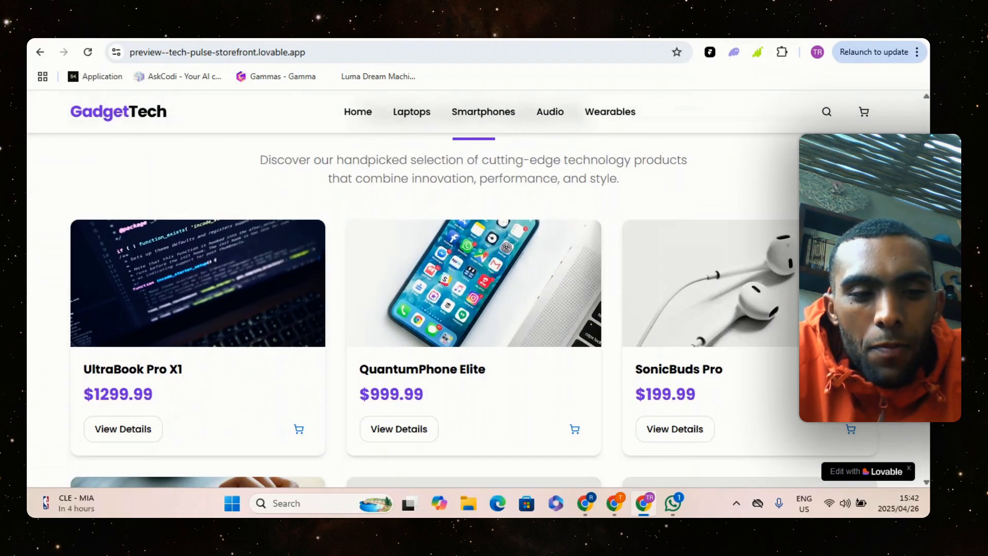
pyautogui.scroll(-5, 479, 309)
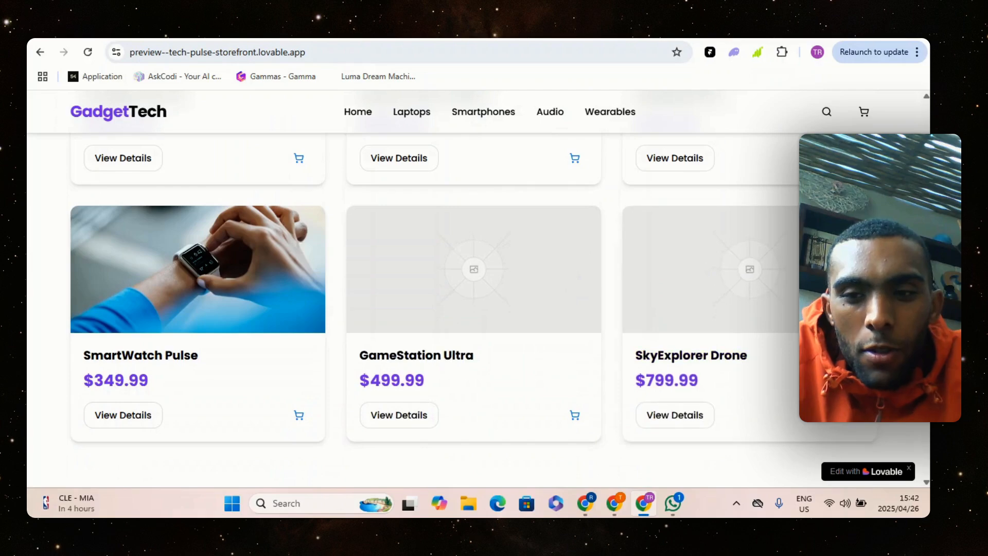
pyautogui.scroll(-5, 692, 271)
pyautogui.scroll(-10, 727, 263)
pyautogui.scroll(2, 727, 262)
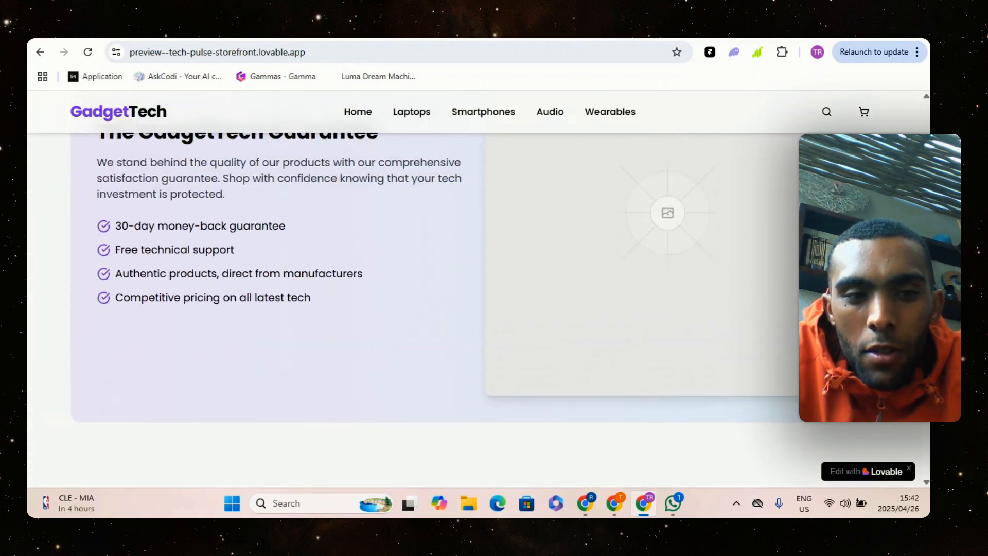
pyautogui.scroll(-16, 479, 309)
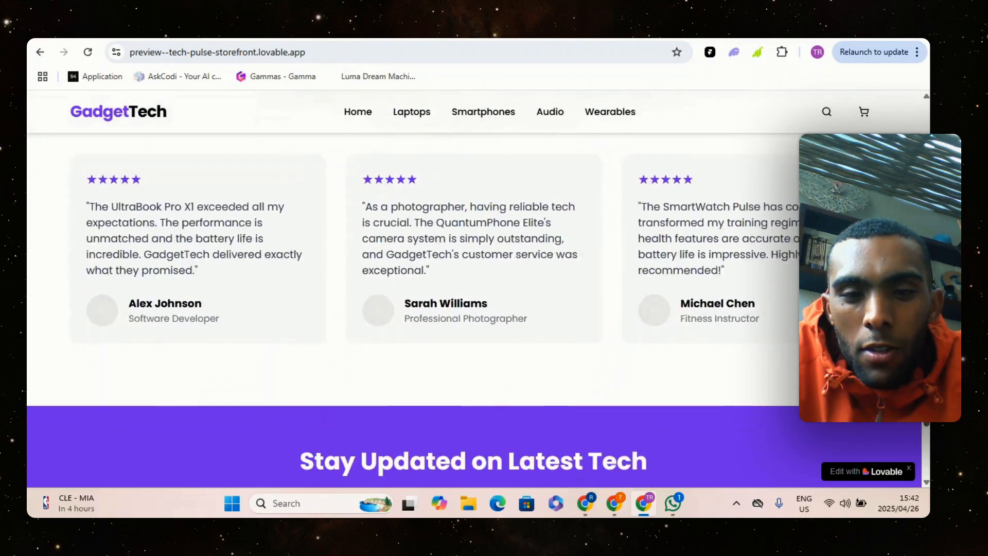
pyautogui.scroll(20, 479, 309)
pyautogui.scroll(10, 479, 288)
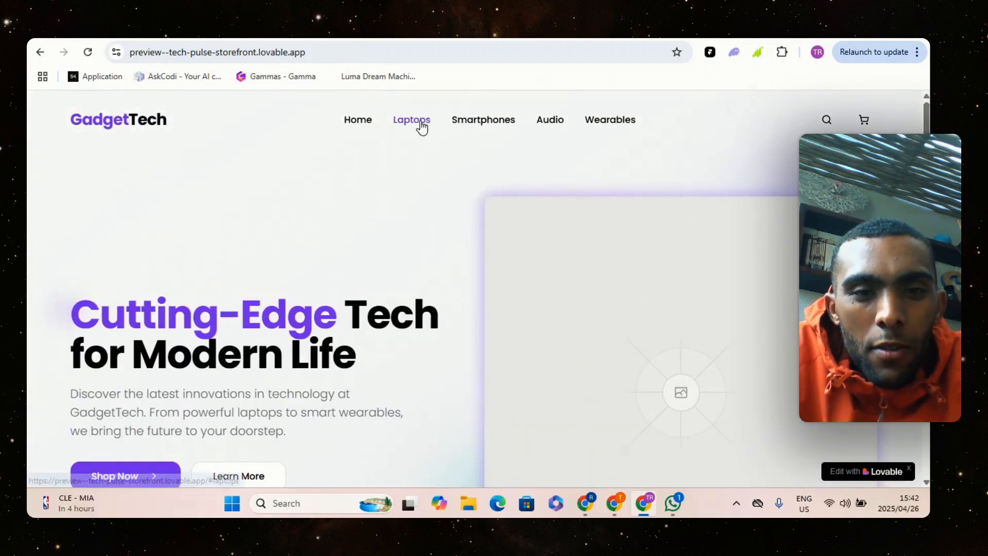
# Follow the store's Laptops link and examine the featured products it leads to
pyautogui.click(418, 122)
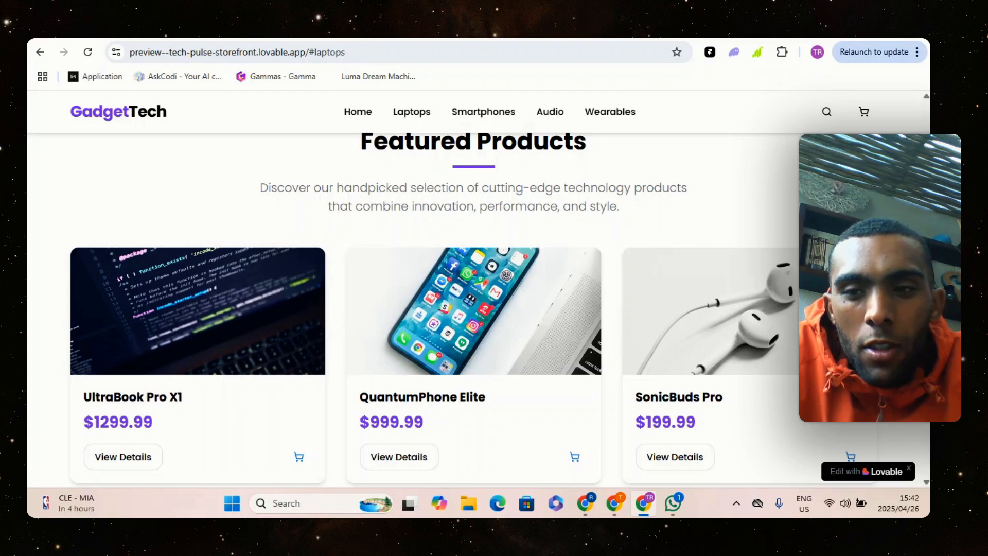
pyautogui.scroll(-3, 662, 170)
pyautogui.scroll(12, 662, 170)
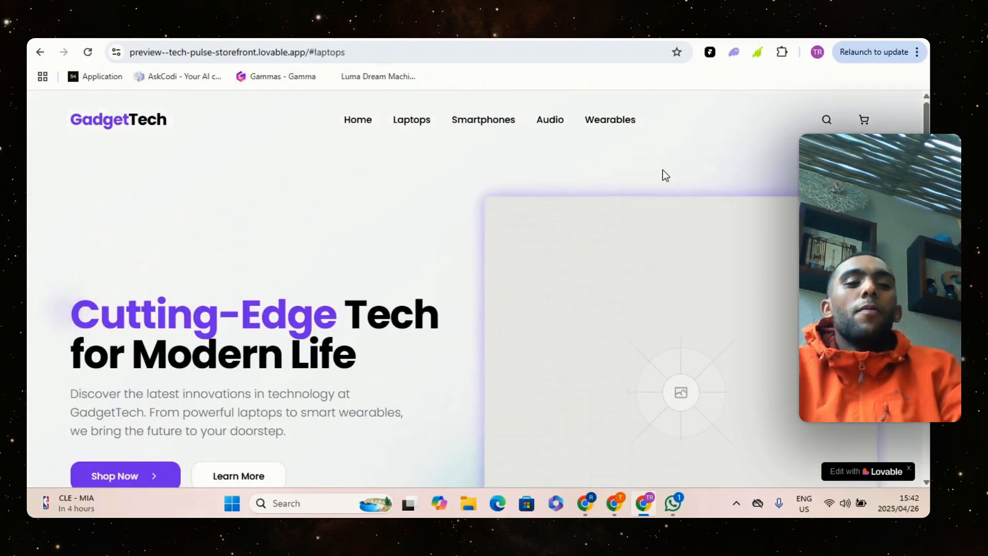
pyautogui.scroll(-8, 677, 327)
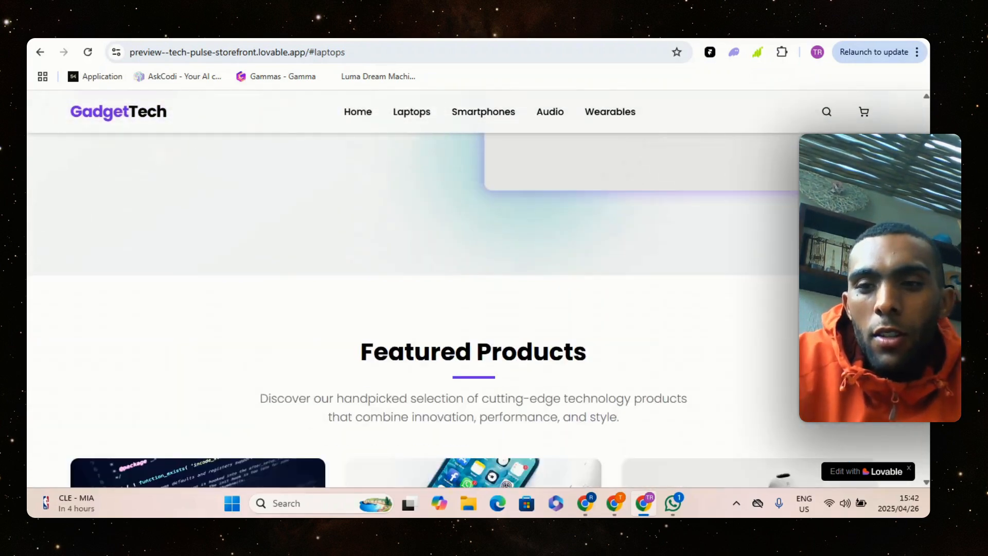
pyautogui.scroll(-5, 423, 251)
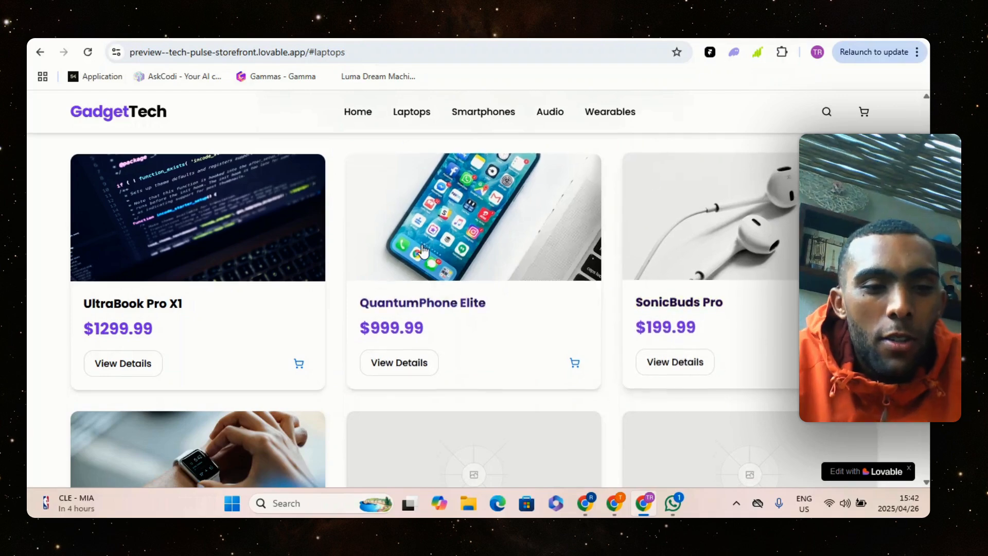
# Open the QuantumPhone Elite product page and review its description, key specifications and purchase options
pyautogui.click(360, 266)
pyautogui.scroll(4, 618, 252)
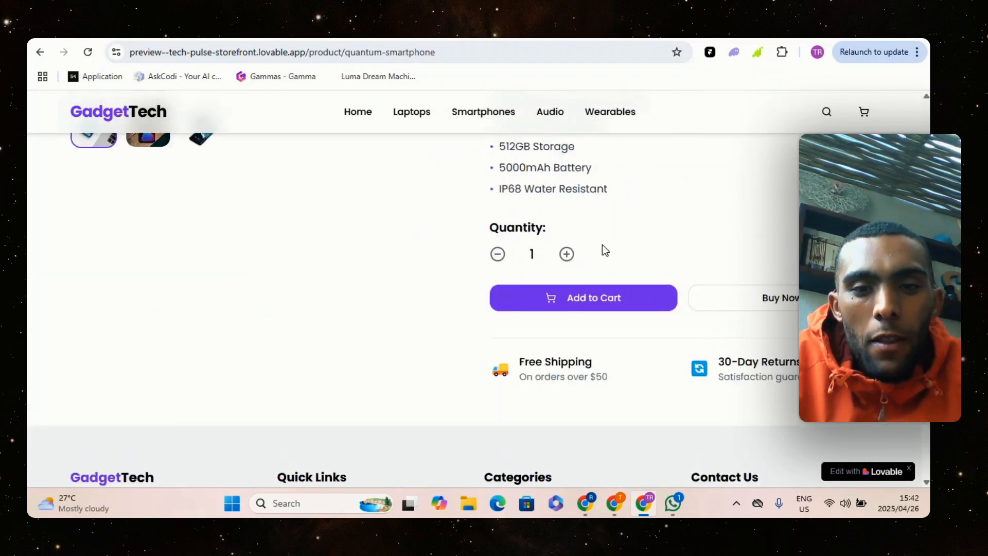
pyautogui.scroll(-3, 604, 250)
pyautogui.scroll(2, 587, 254)
pyautogui.scroll(5, 586, 254)
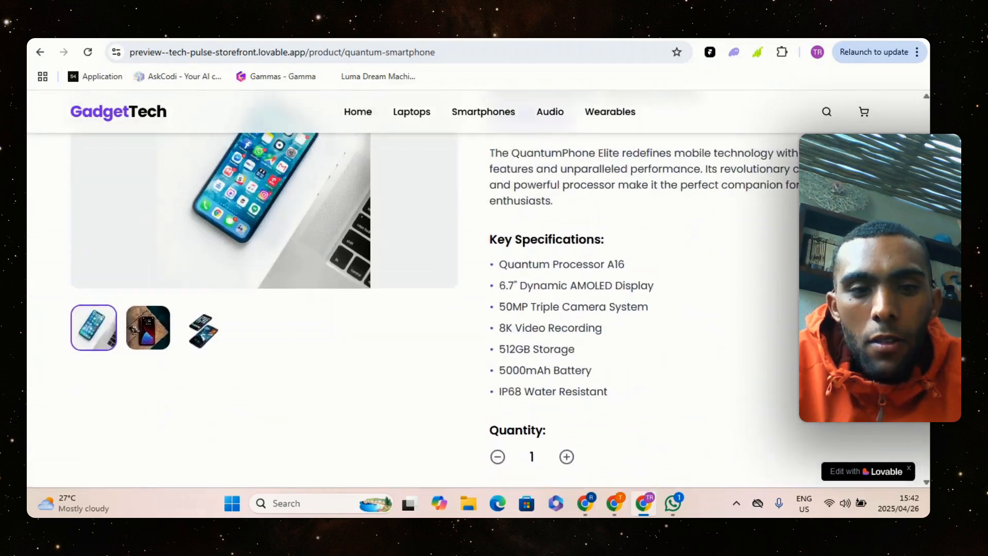
pyautogui.scroll(2, 586, 253)
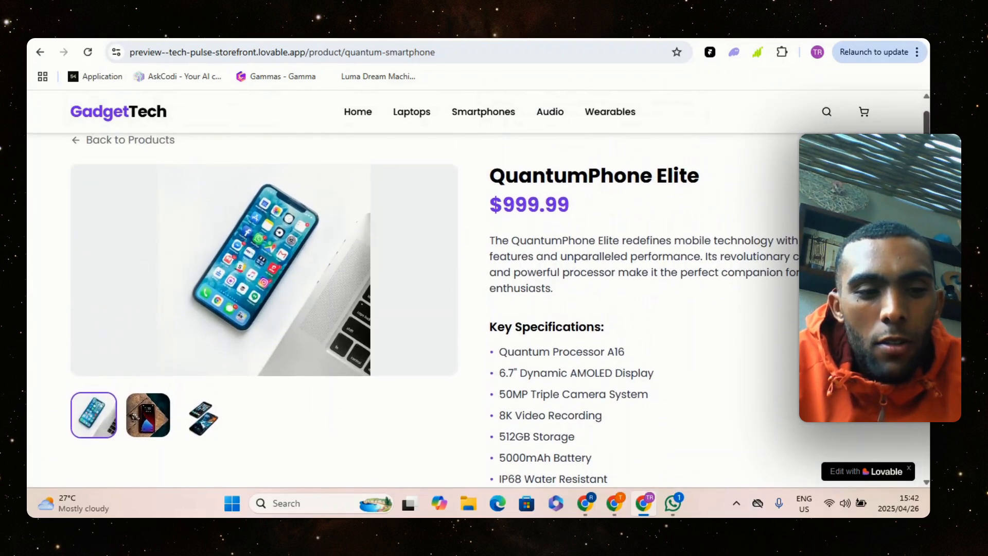
# View the alternative QuantumPhone Elite gallery images, then review the specifications beside them
pyautogui.click(156, 426)
pyautogui.click(210, 418)
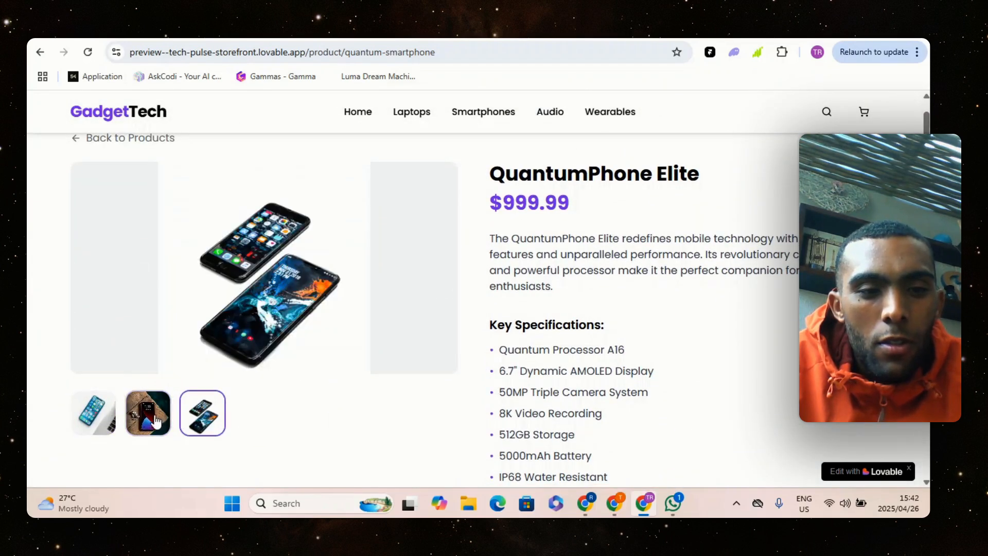
pyautogui.click(81, 420)
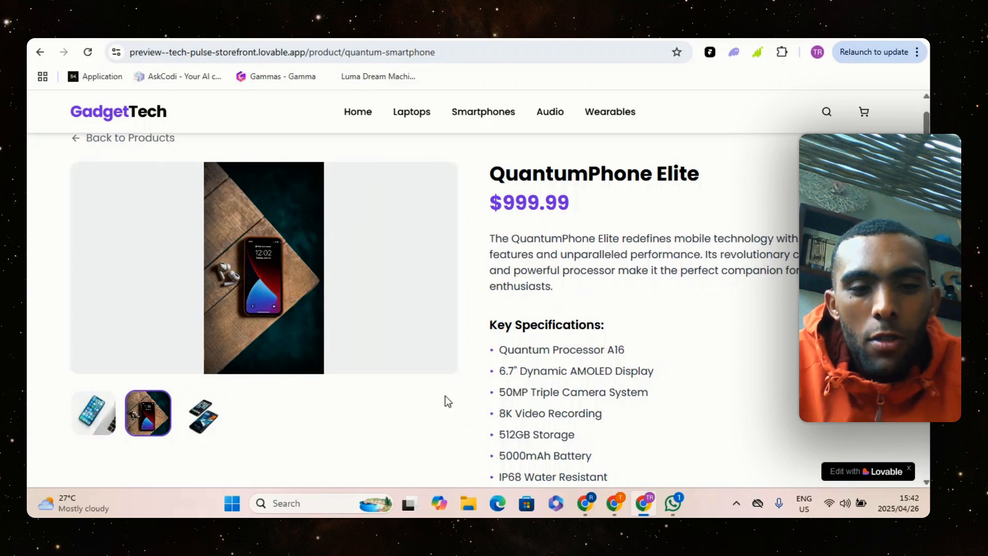
pyautogui.scroll(-1, 479, 295)
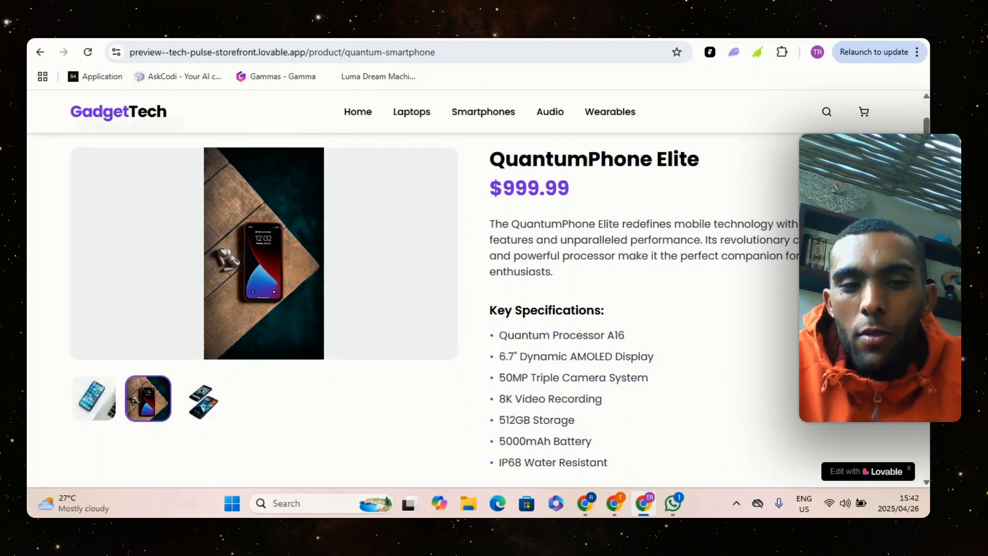
pyautogui.scroll(-4, 613, 282)
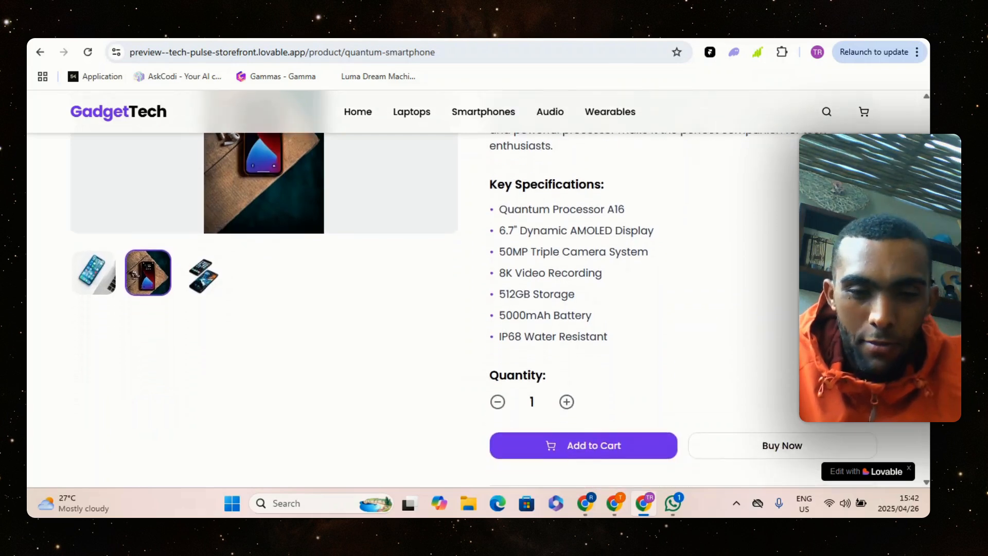
# Try the QuantumPhone Elite quantity control by raising it to 2 and returning it to 1
pyautogui.click(567, 304)
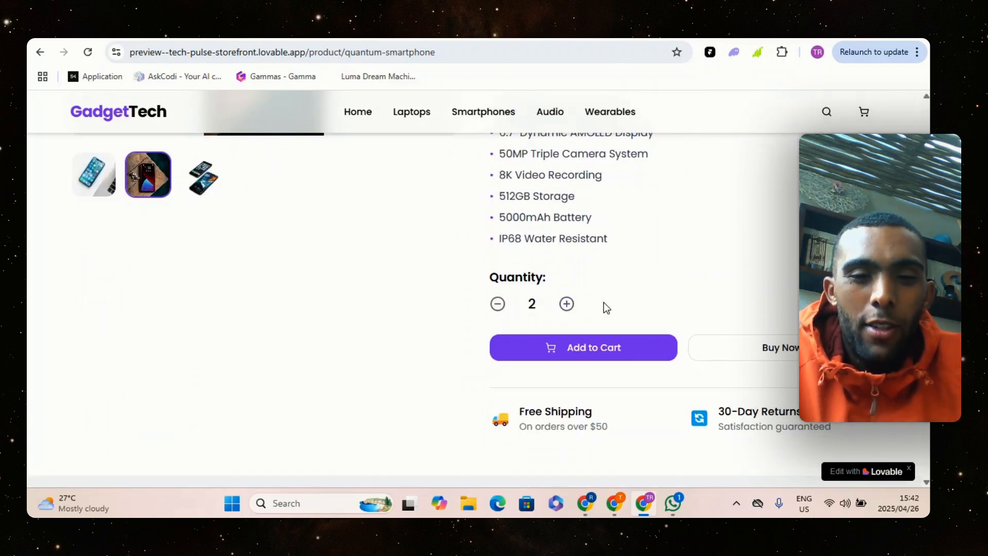
pyautogui.scroll(-3, 632, 304)
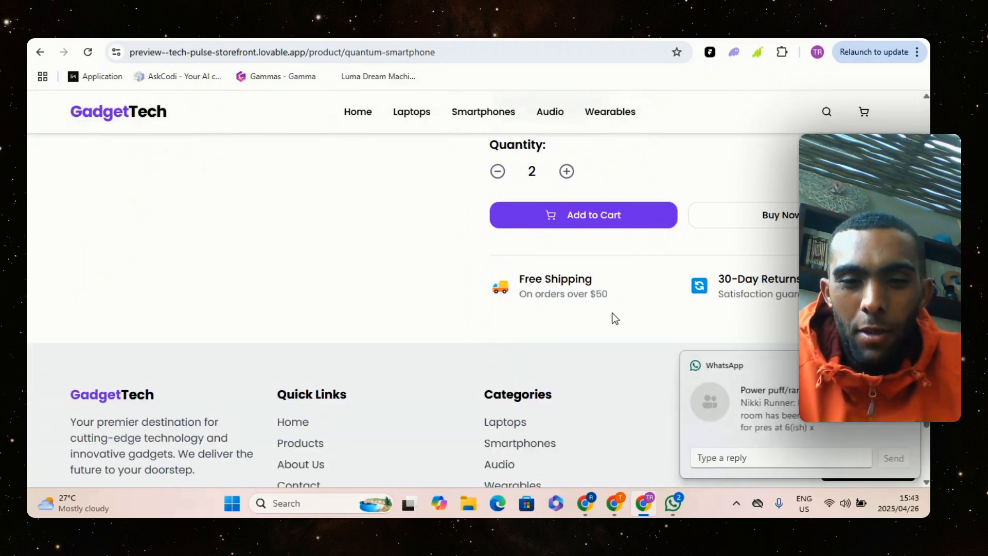
pyautogui.scroll(1, 479, 309)
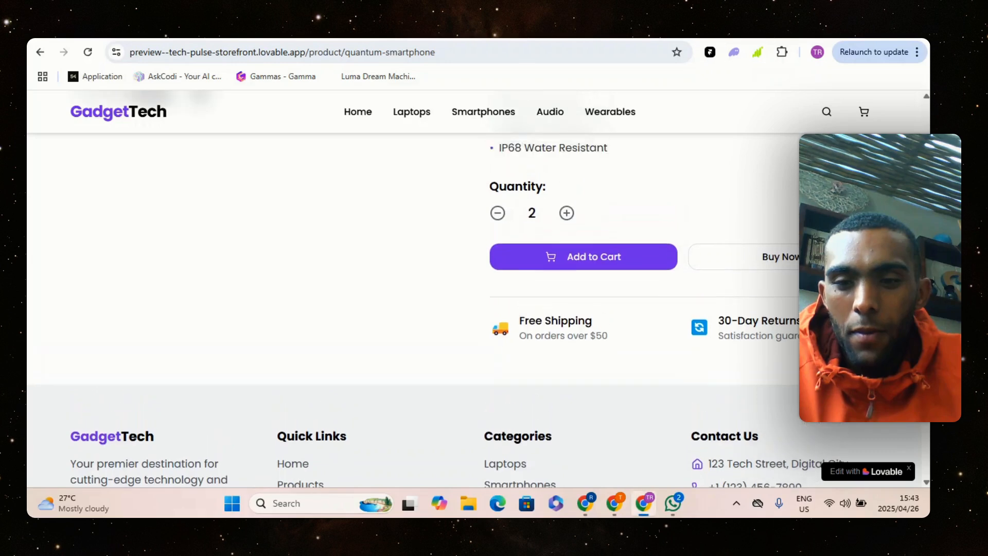
pyautogui.scroll(6, 479, 288)
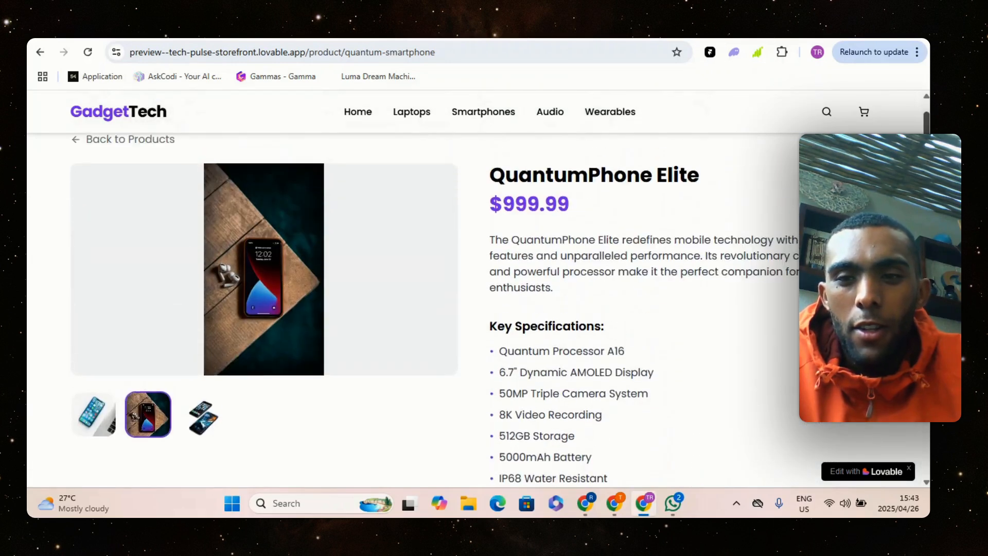
pyautogui.scroll(-5, 478, 288)
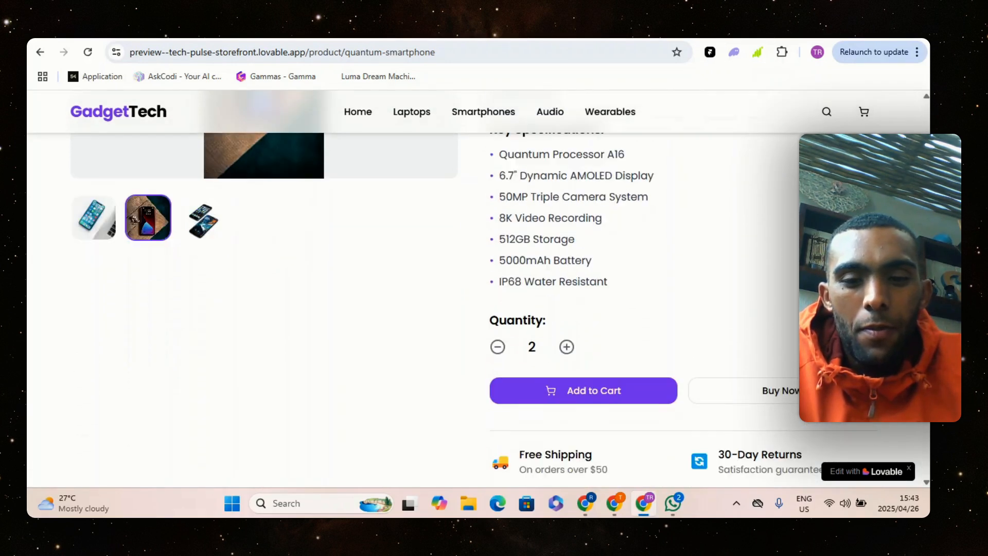
pyautogui.click(497, 346)
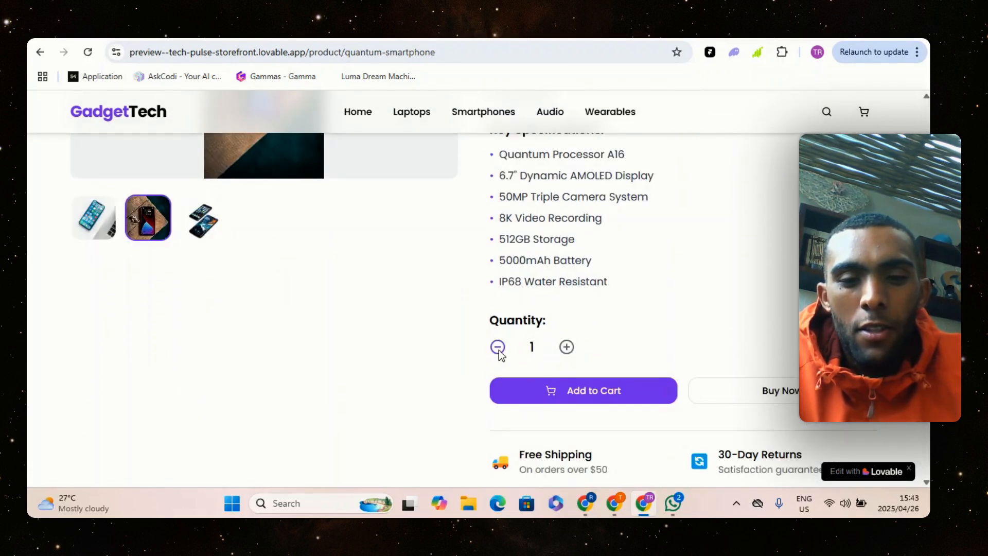
# Buy one QuantumPhone Elite directly from its product page and review the checkout form
pyautogui.click(746, 394)
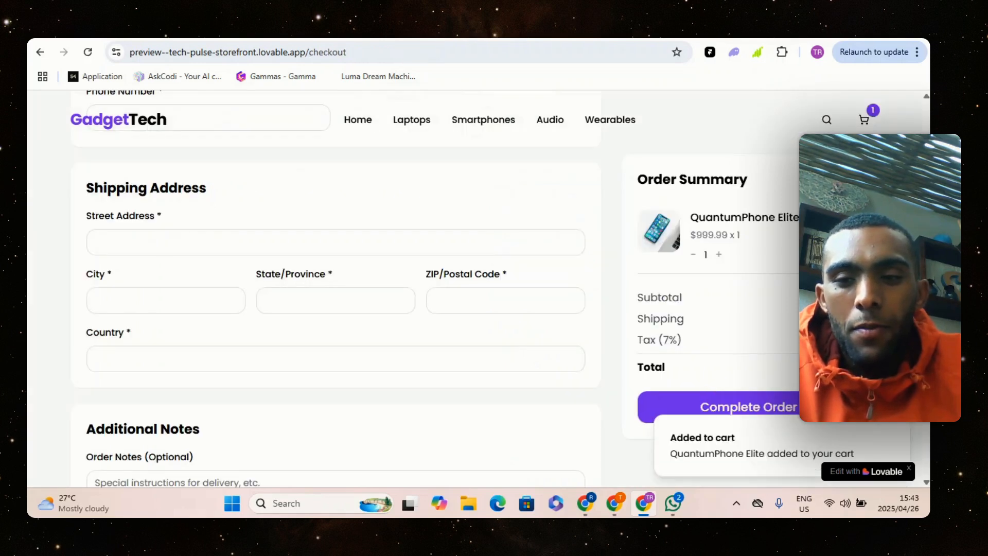
pyautogui.scroll(4, 478, 289)
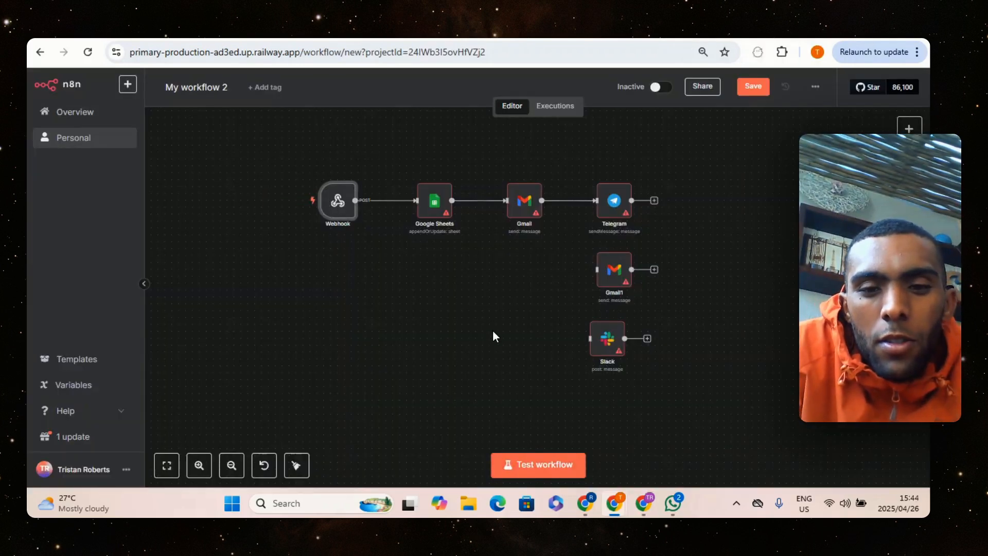
# Switch to n8n, remove the connection between Webhook and Google Sheets, and retry the workflow test
pyautogui.click(515, 474)
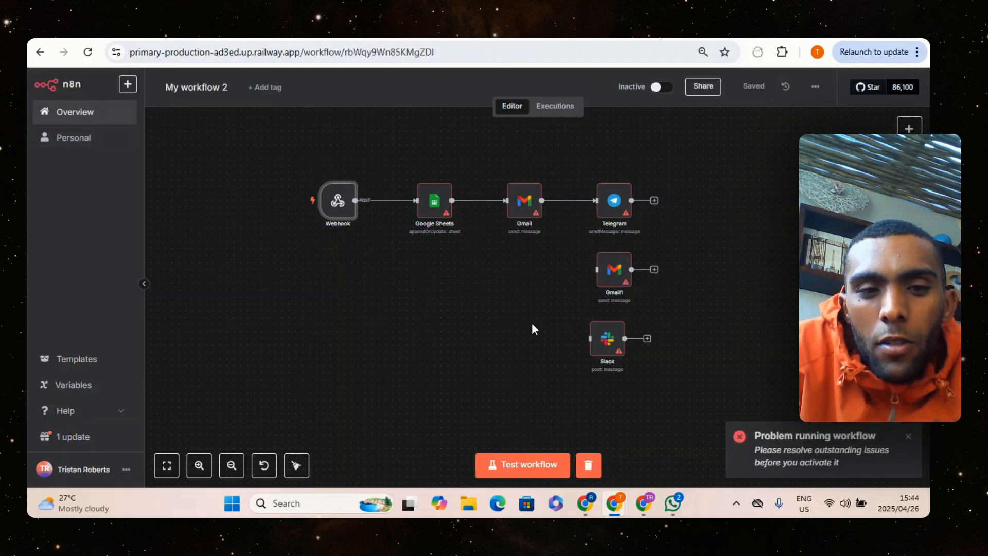
pyautogui.click(400, 201)
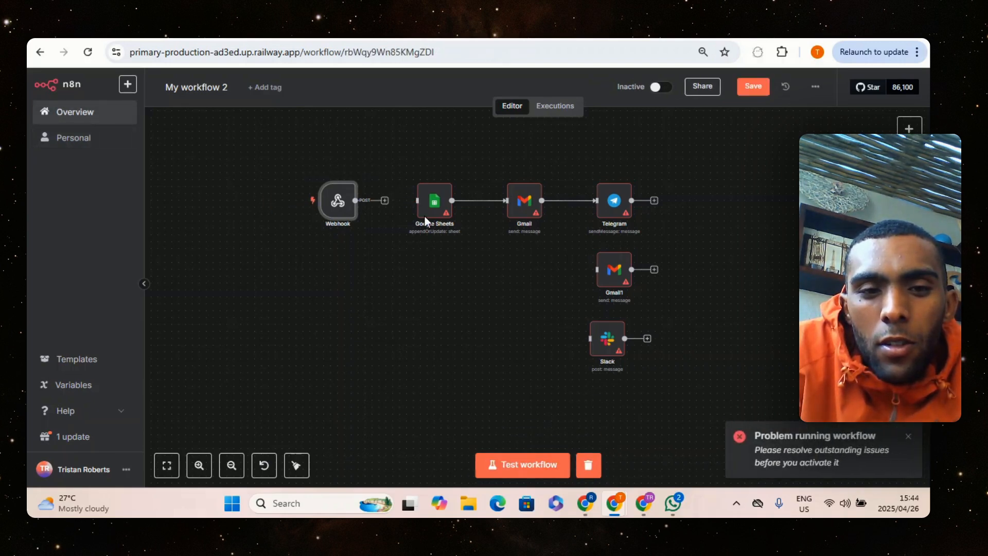
pyautogui.click(909, 437)
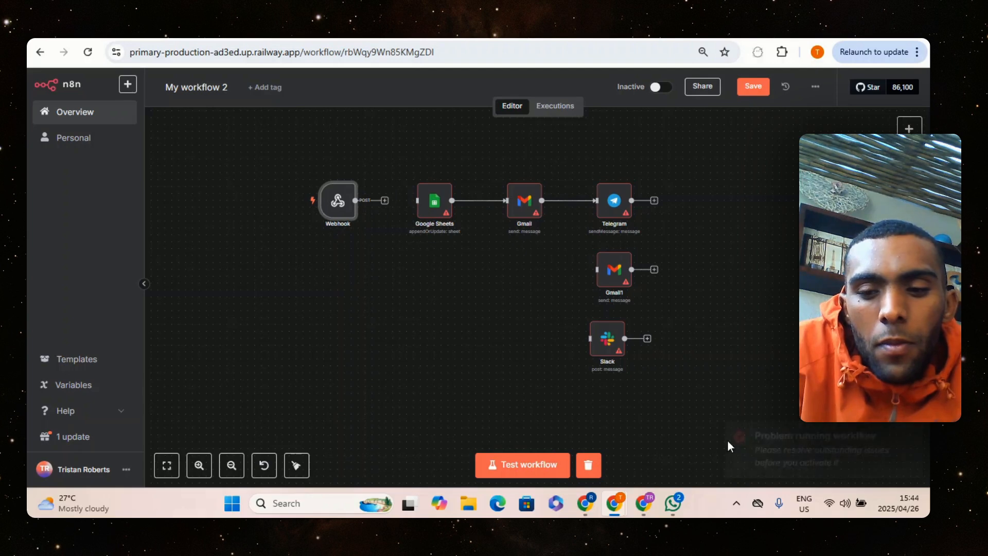
pyautogui.click(550, 464)
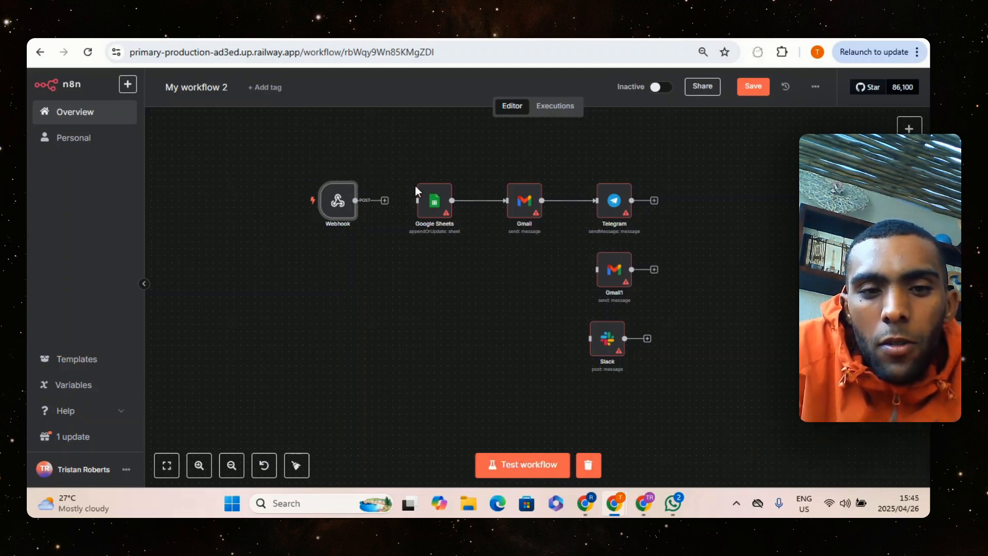
# Deactivate the Google Sheets, Gmail, Telegram, Gmail1 and Slack nodes together, leaving the Webhook node active
pyautogui.moveTo(409, 155); pyautogui.dragTo(702, 388)
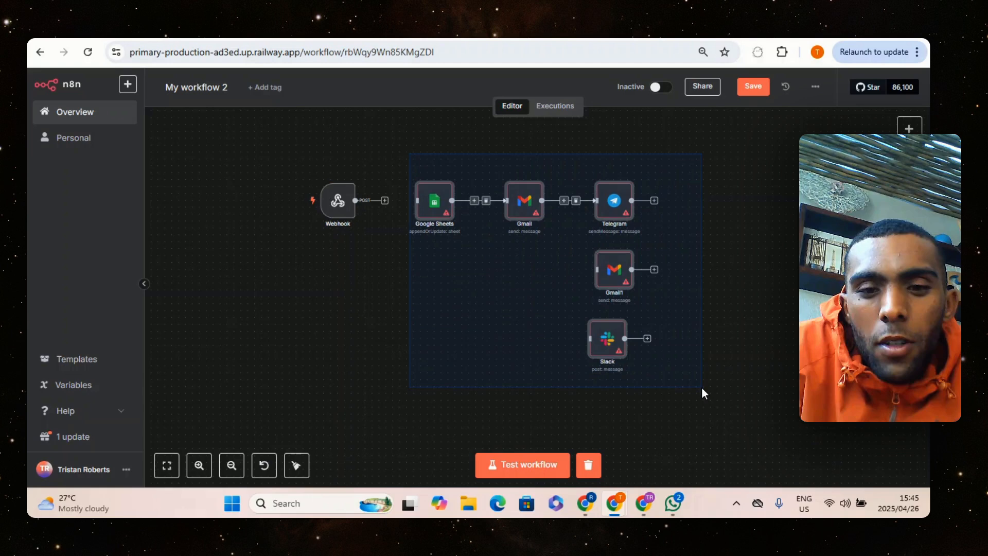
pyautogui.click(742, 360)
pyautogui.moveTo(389, 157); pyautogui.dragTo(689, 392)
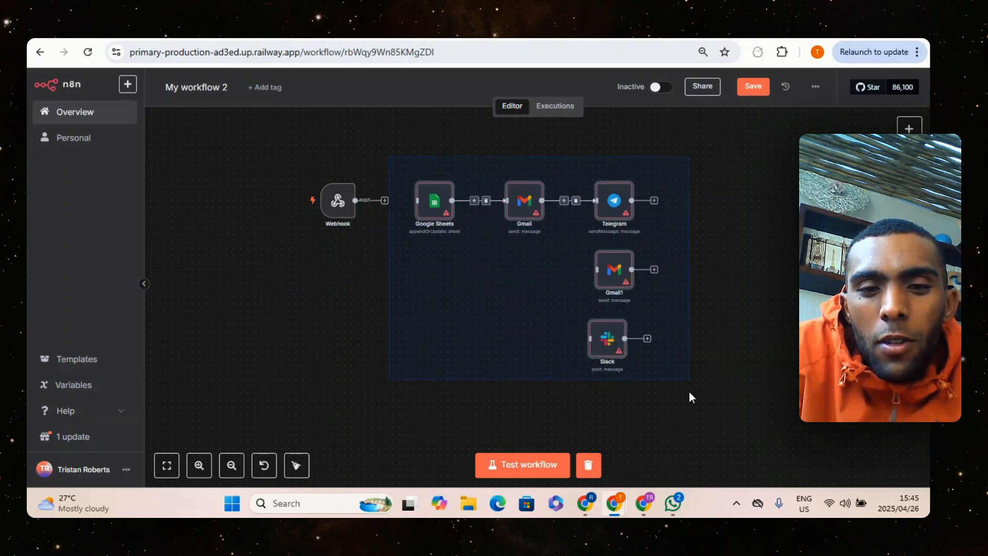
pyautogui.rightClick(611, 268)
pyautogui.click(651, 288)
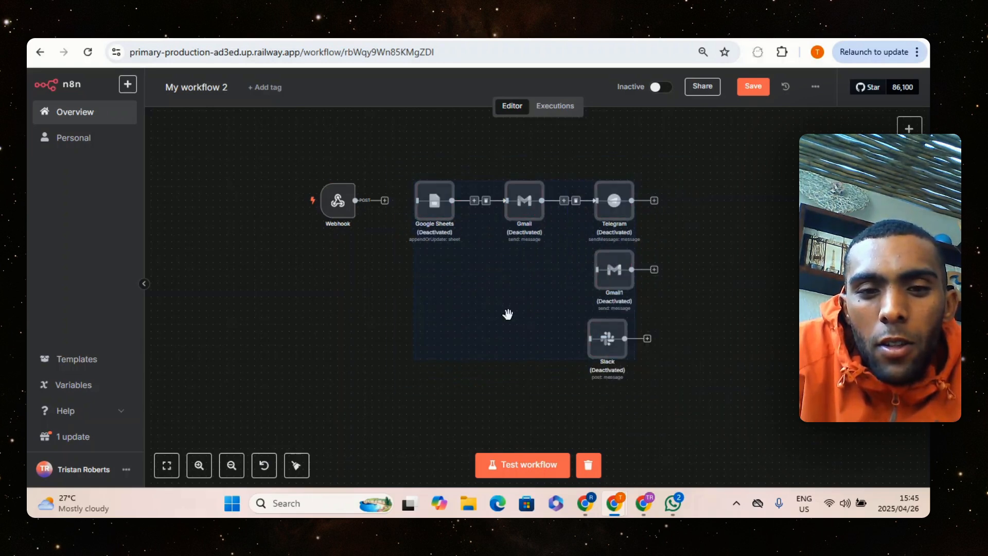
# Start a test run of the workflow and open the Webhook node while it listens for a test event
pyautogui.click(404, 323)
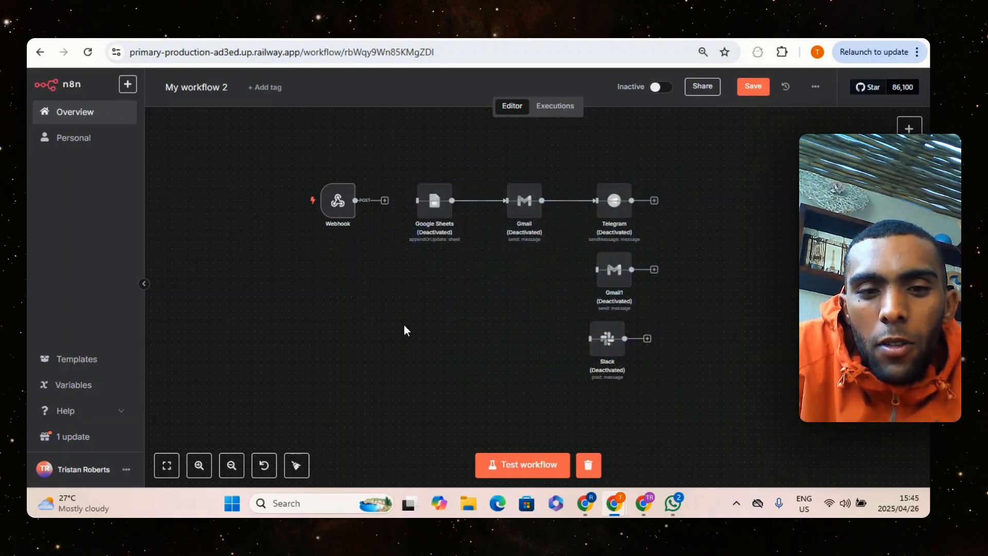
pyautogui.click(571, 461)
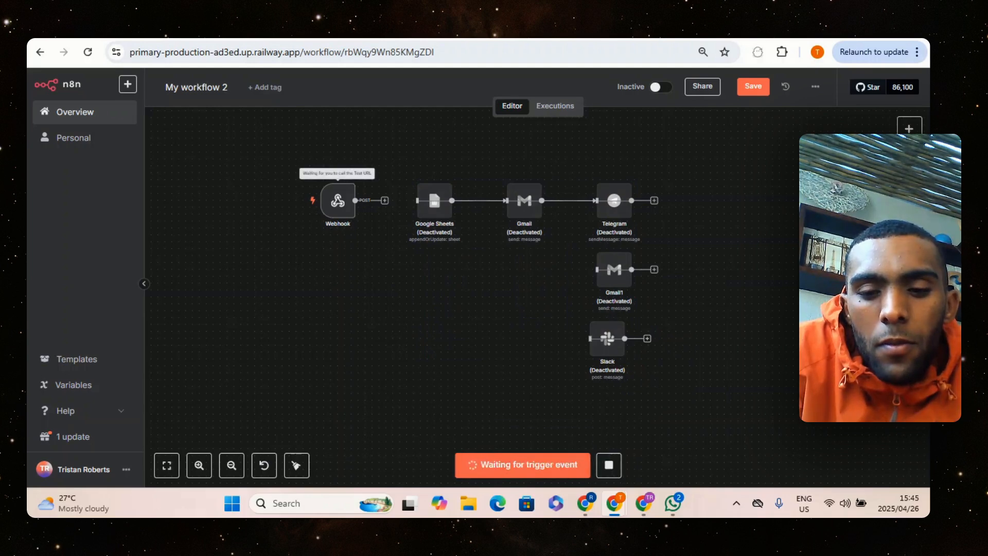
pyautogui.click(337, 202)
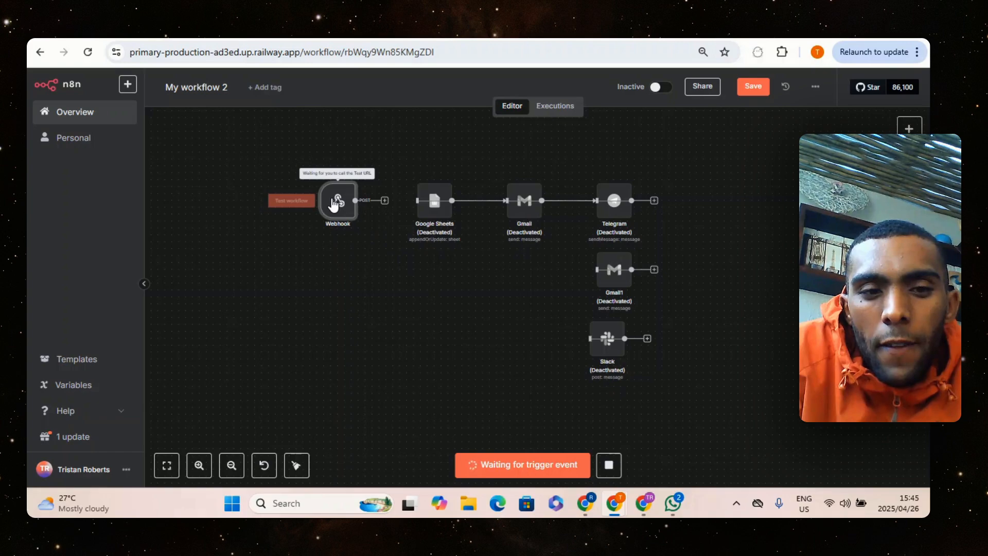
pyautogui.doubleClick(336, 204)
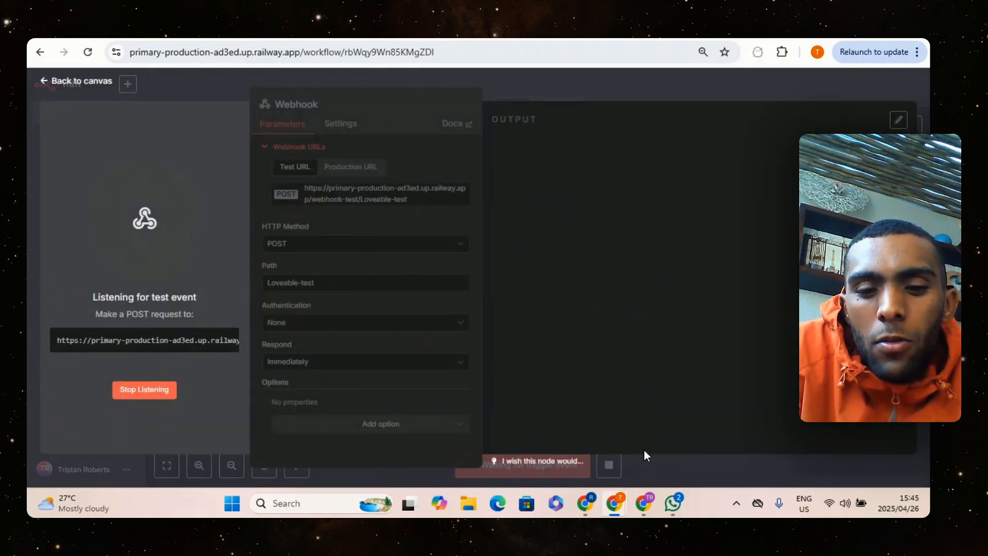
# Switch to the GadgetTech checkout and fill in the contact and shipping details from the saved address
pyautogui.click(643, 503)
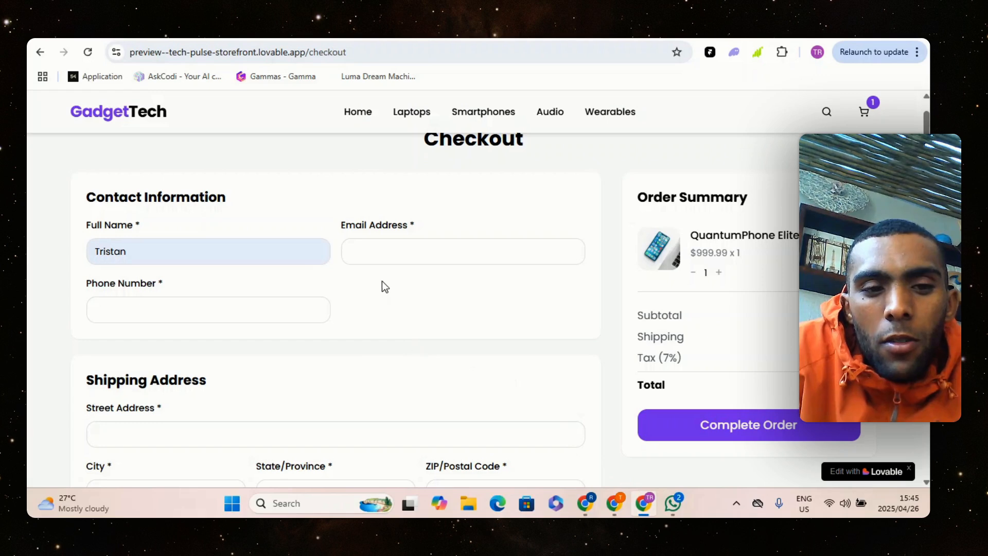
pyautogui.click(296, 315)
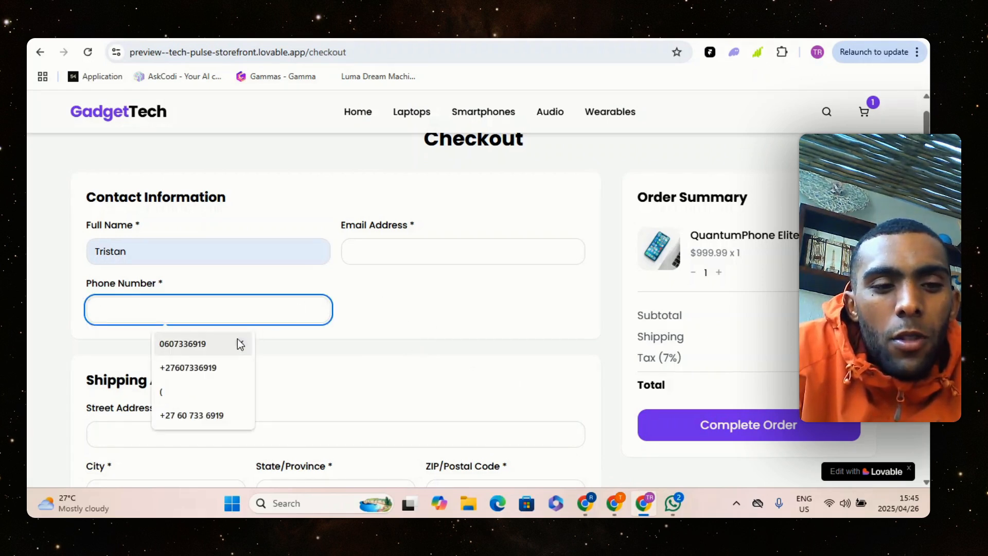
pyautogui.click(367, 360)
pyautogui.scroll(-3, 381, 353)
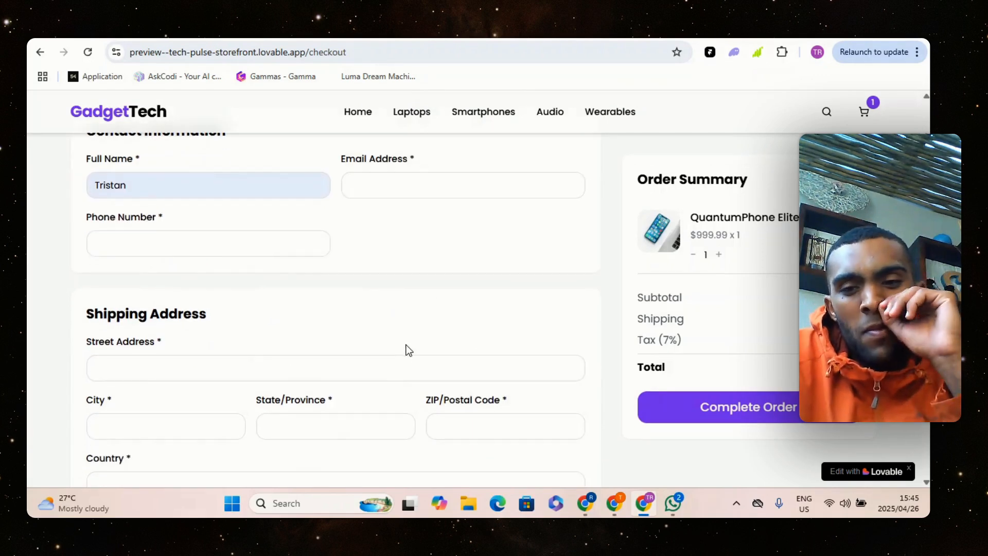
pyautogui.click(302, 306)
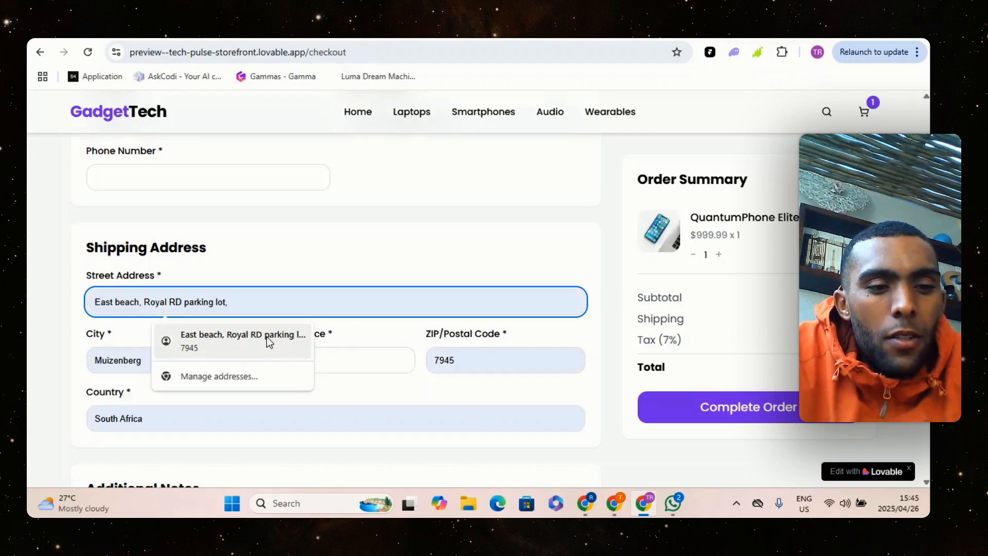
pyautogui.click(274, 345)
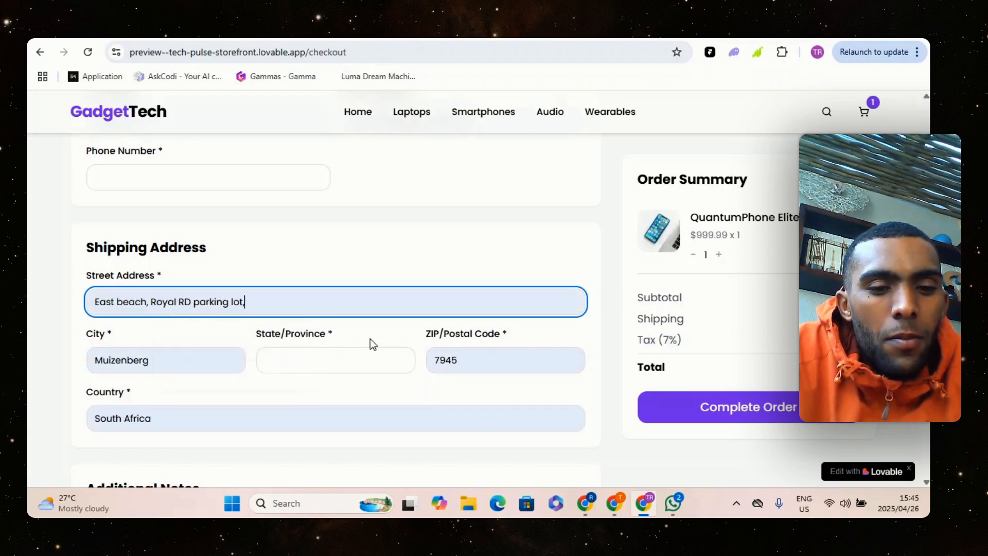
# Enter the order note "tt", leave the webhook URL empty, and try to complete the order
pyautogui.scroll(-3, 368, 338)
pyautogui.scroll(-3, 358, 336)
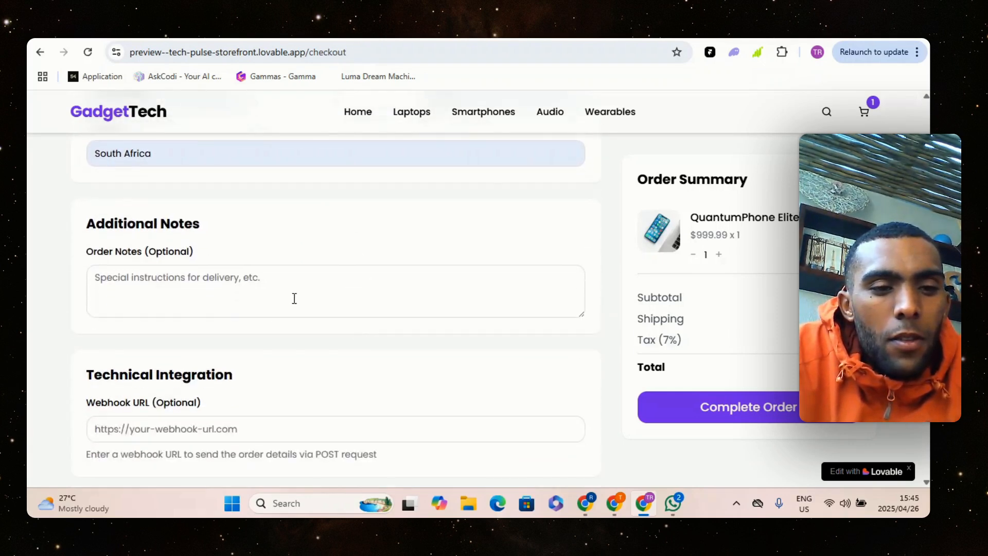
pyautogui.click(315, 290)
pyautogui.write('tt')
pyautogui.scroll(-2, 324, 291)
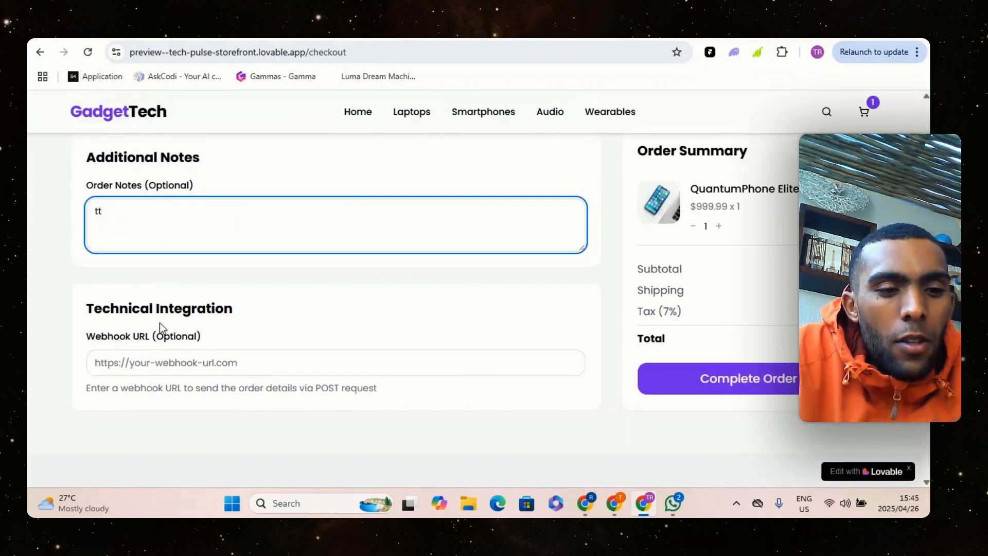
pyautogui.click(223, 366)
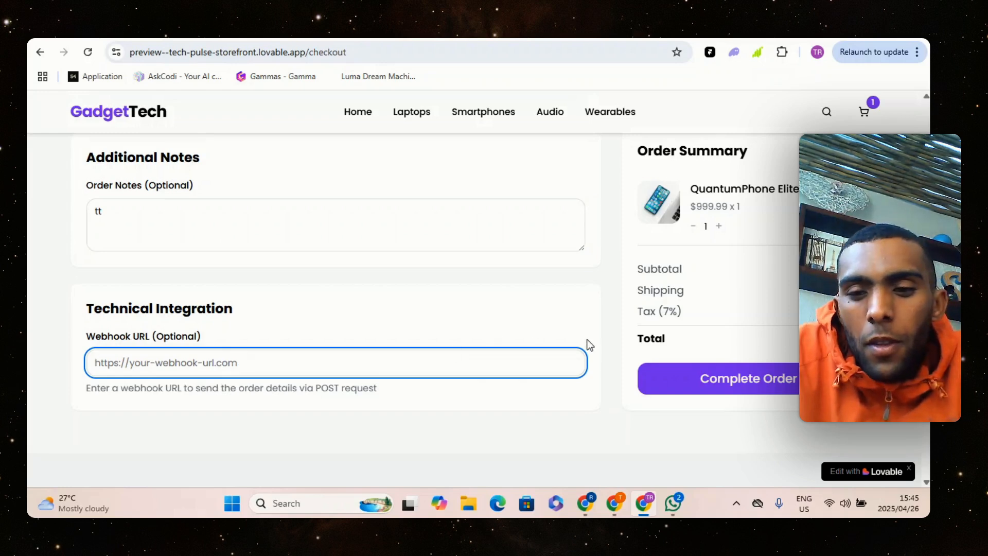
pyautogui.scroll(-1, 576, 337)
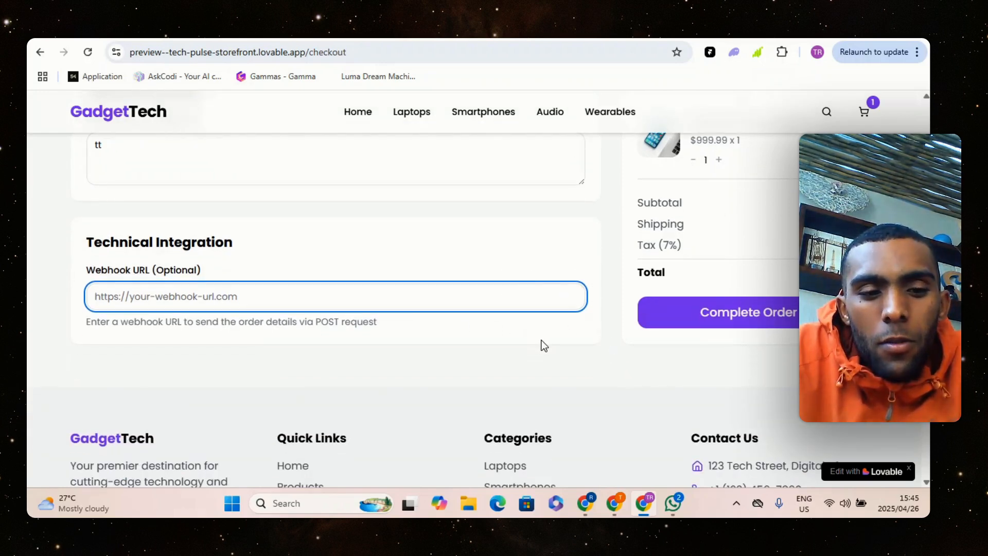
pyautogui.scroll(1, 669, 337)
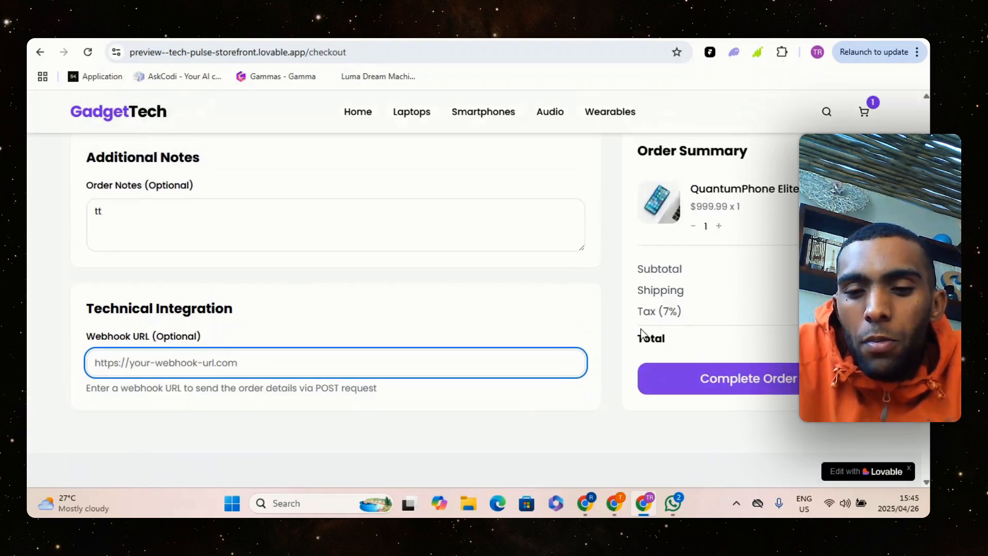
pyautogui.scroll(1, 671, 379)
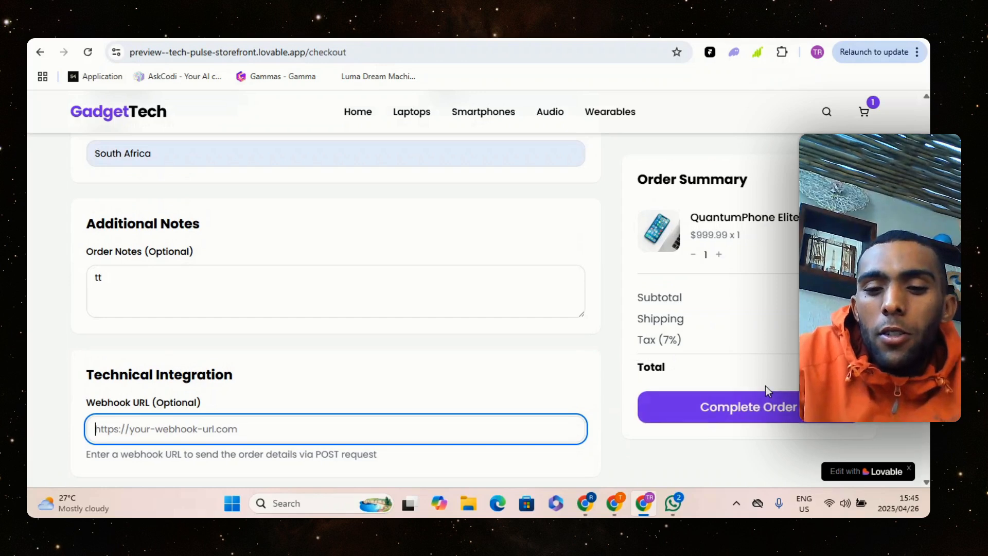
pyautogui.click(767, 408)
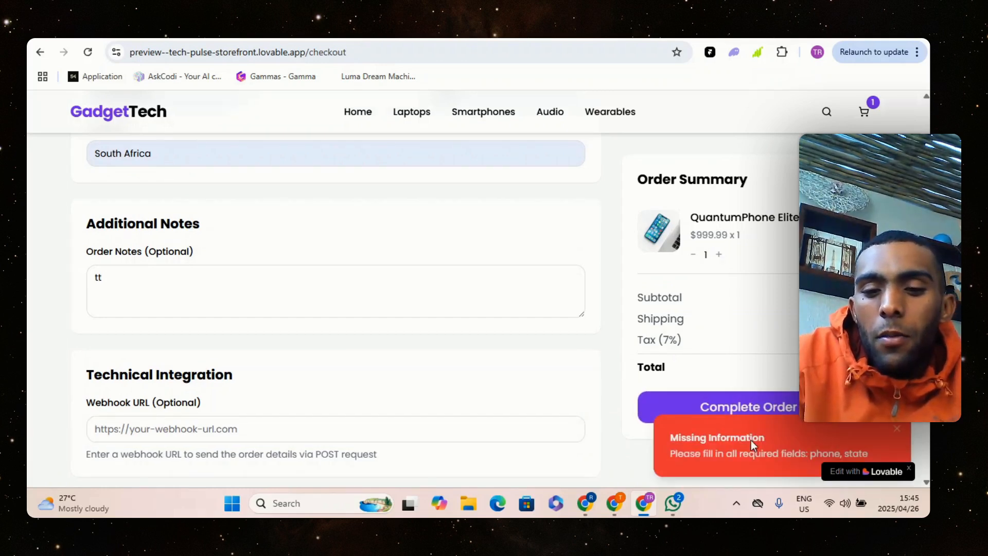
# Fill in the customer's phone number in the contact information and try to complete the order again
pyautogui.scroll(7, 576, 345)
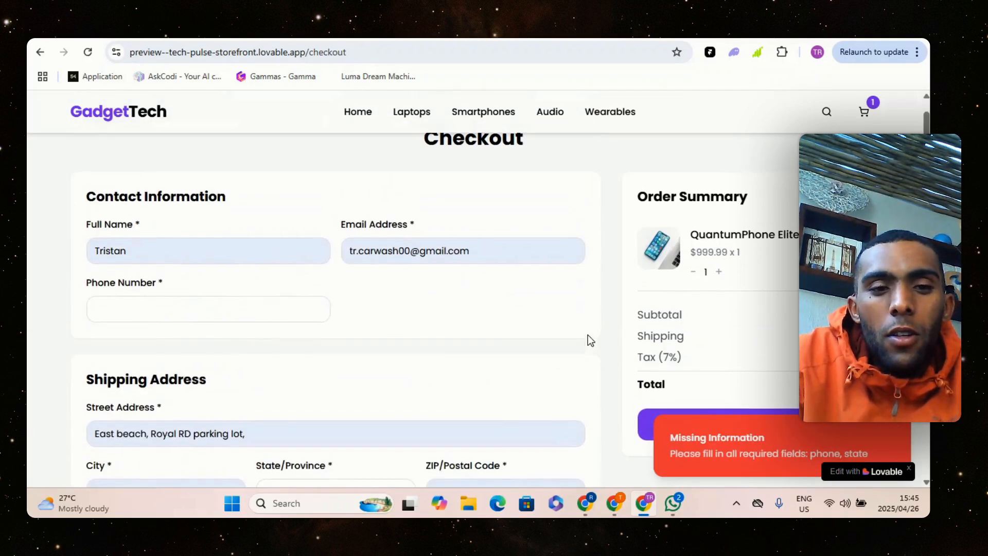
pyautogui.scroll(1, 588, 335)
pyautogui.click(235, 343)
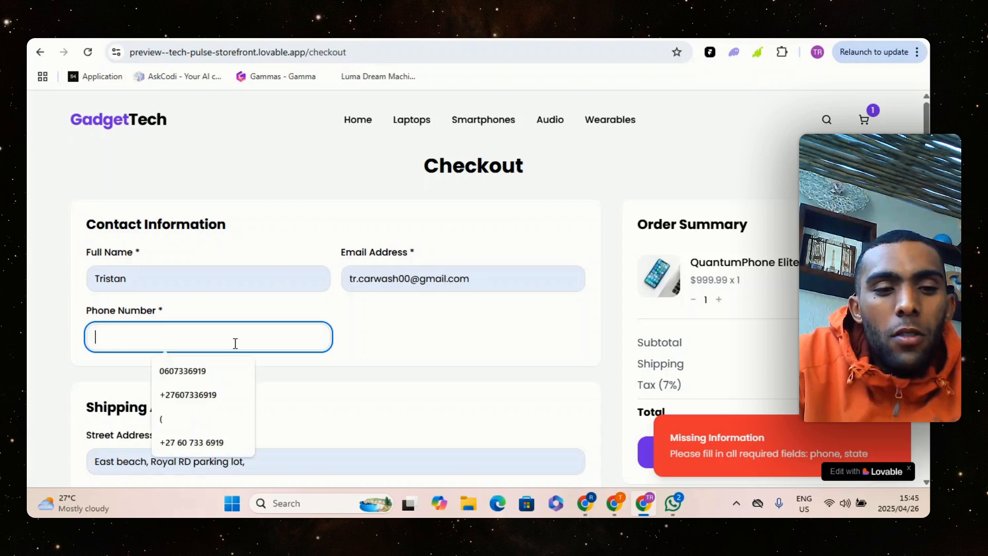
pyautogui.write('555555')
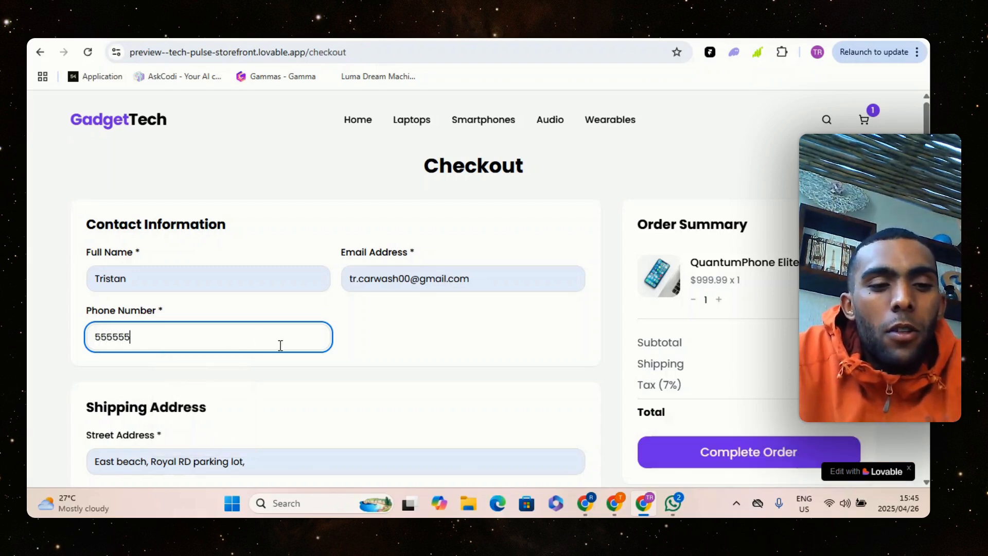
pyautogui.write('5555')
pyautogui.click(674, 463)
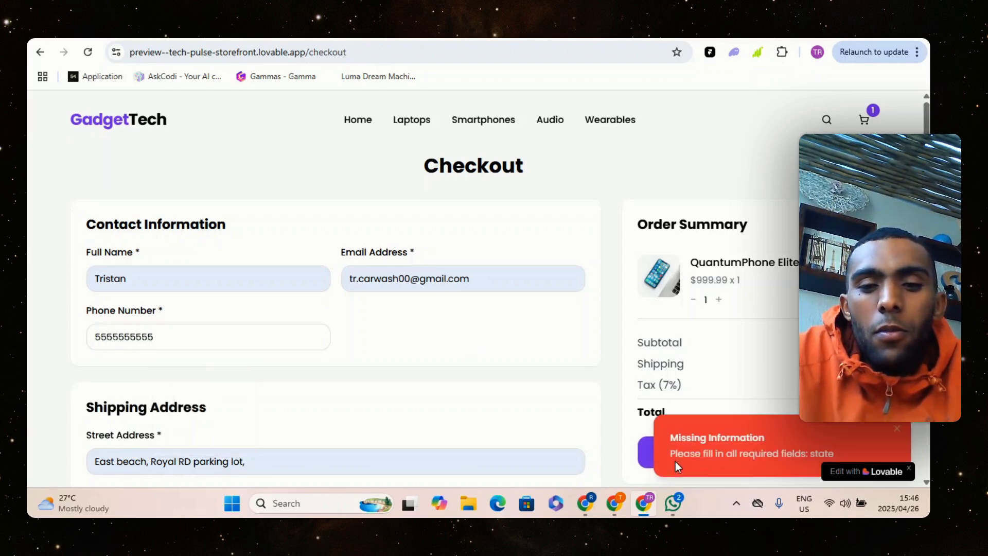
# Fill in the State/Province field with the saved suggestion and complete the QuantumPhone Elite order
pyautogui.scroll(-4, 485, 345)
pyautogui.click(346, 321)
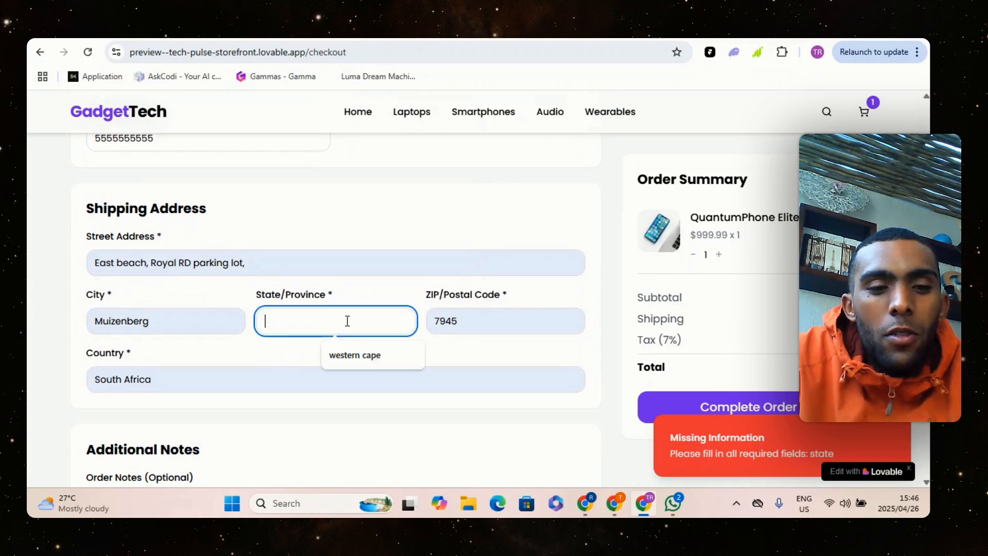
pyautogui.write('6')
pyautogui.press('BackSpace')
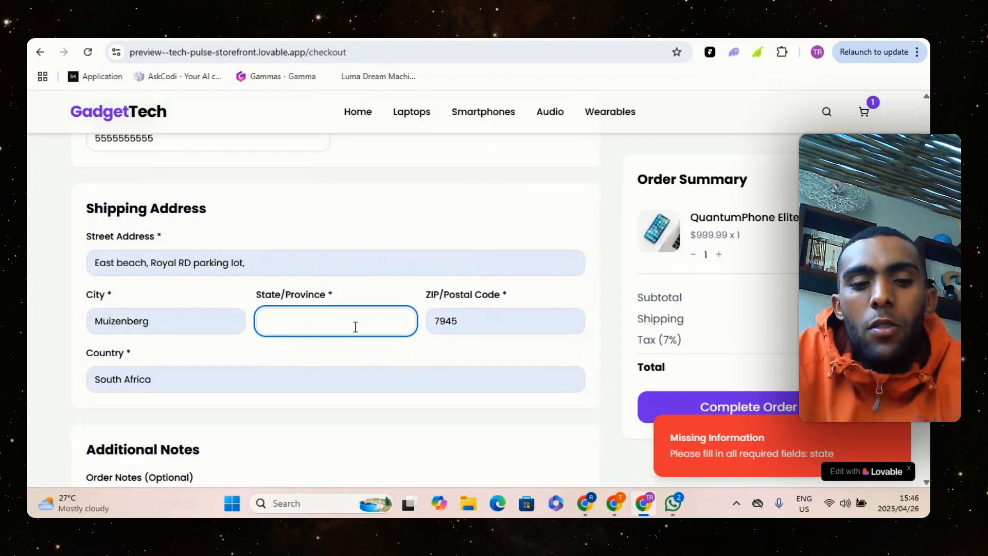
pyautogui.click(343, 329)
pyautogui.scroll(-1, 577, 345)
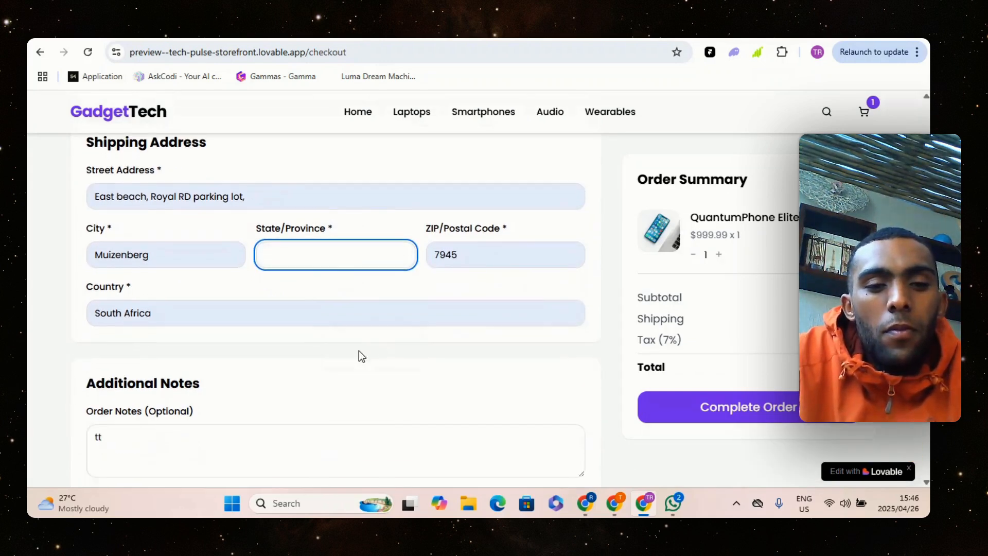
pyautogui.click(357, 266)
pyautogui.click(357, 295)
pyautogui.scroll(-3, 569, 335)
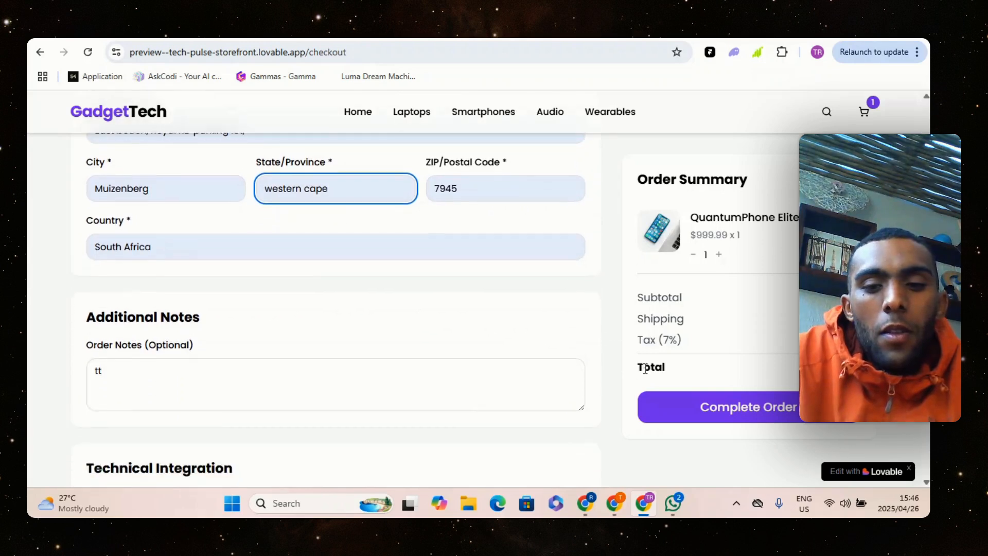
pyautogui.scroll(-4, 615, 368)
pyautogui.click(659, 279)
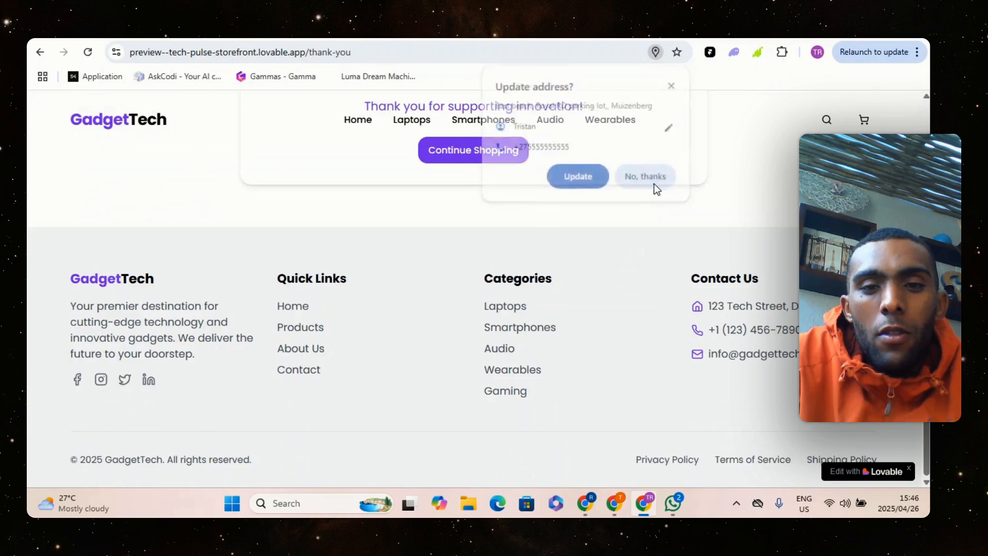
# Decline the browser's offer to update the saved address and review the order confirmation page
pyautogui.click(649, 180)
pyautogui.scroll(6, 622, 274)
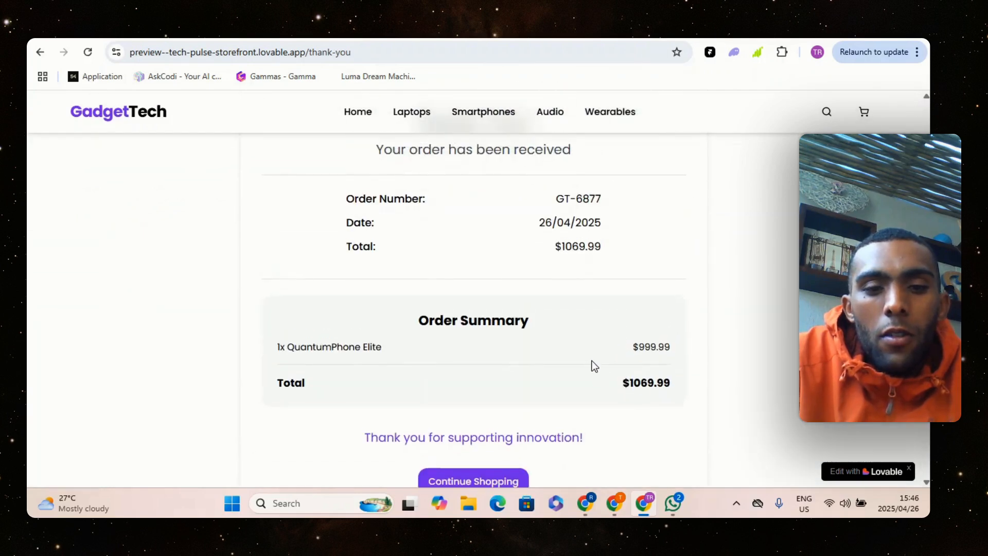
pyautogui.scroll(-3, 602, 370)
# Switch to n8n and examine the order data received in the Webhook node's output, including the body field
pyautogui.moveTo(617, 505)
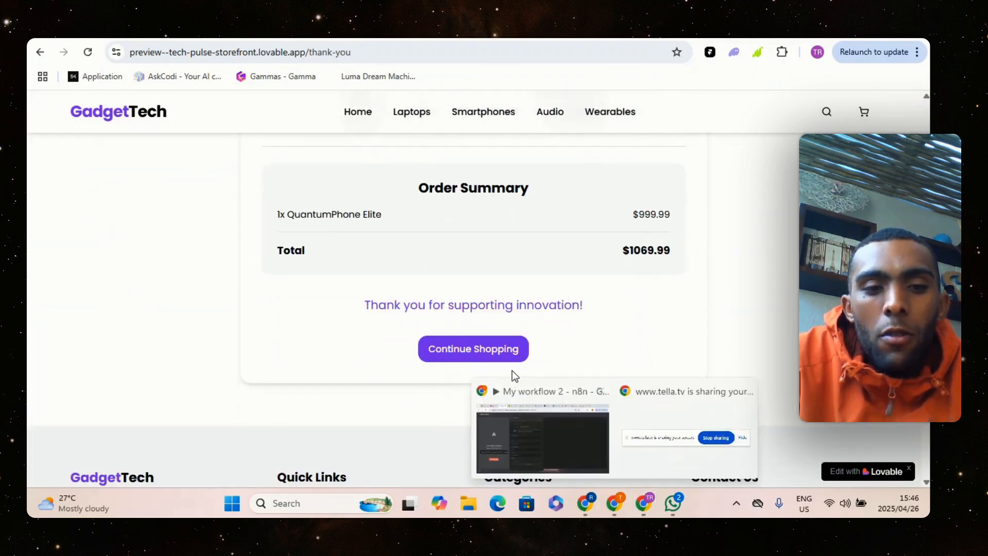
pyautogui.click(515, 388)
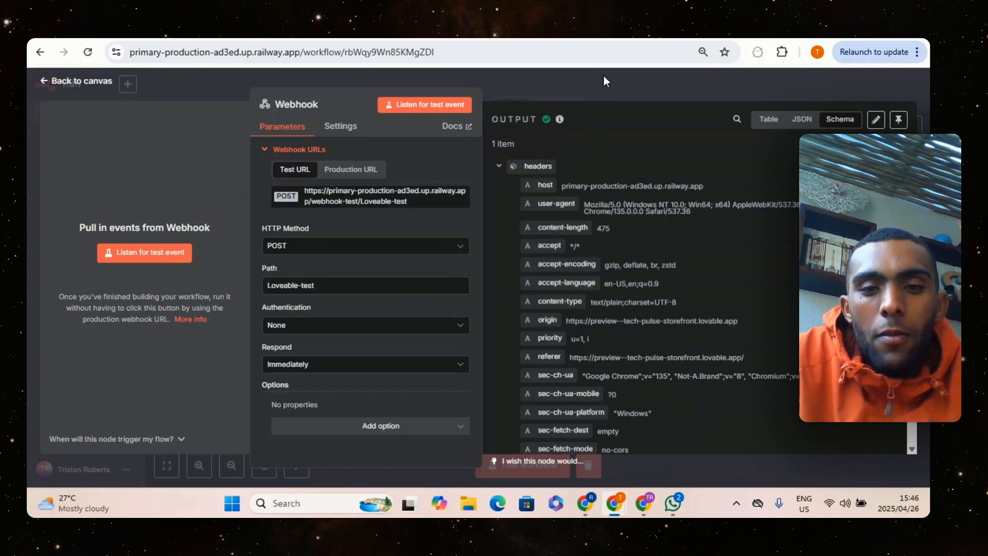
pyautogui.click(603, 78)
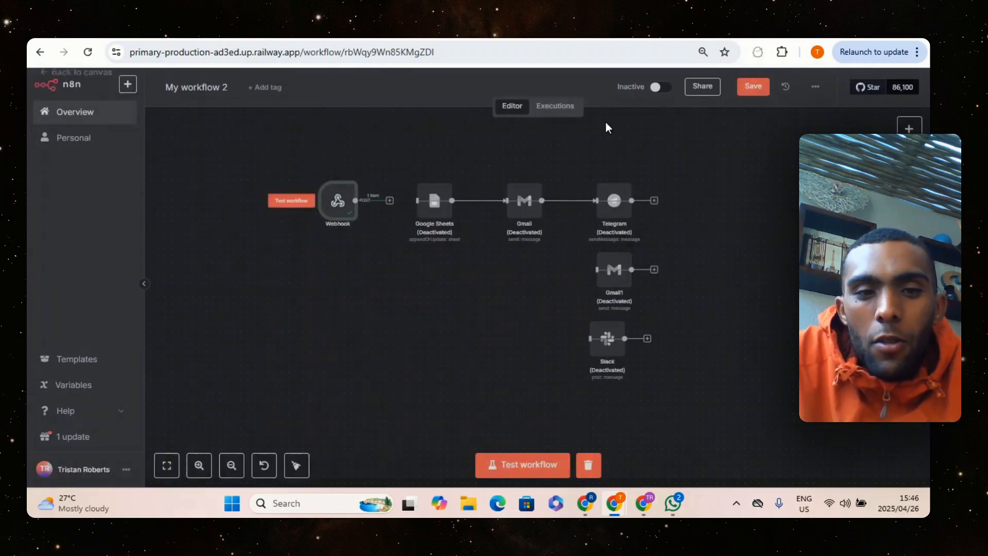
pyautogui.doubleClick(349, 211)
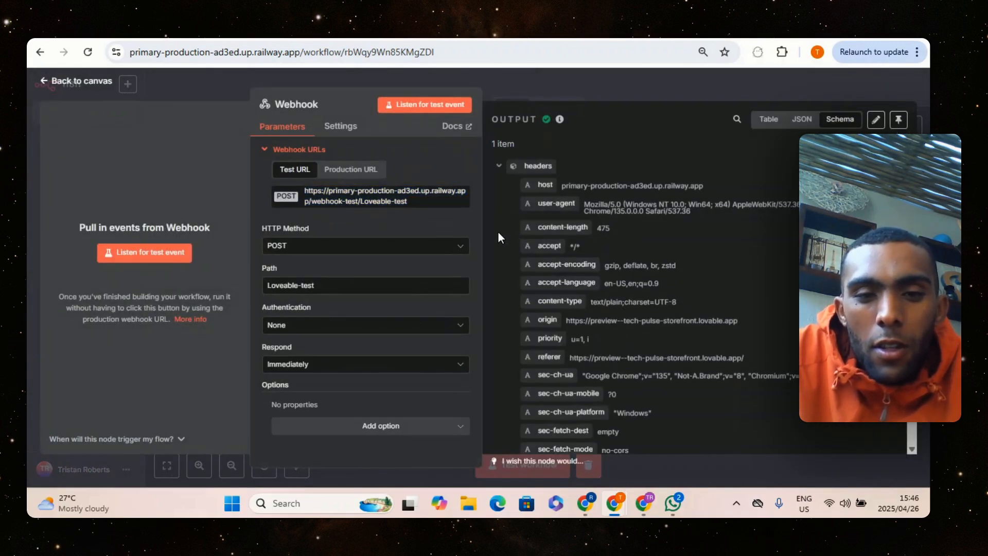
pyautogui.scroll(-3, 649, 270)
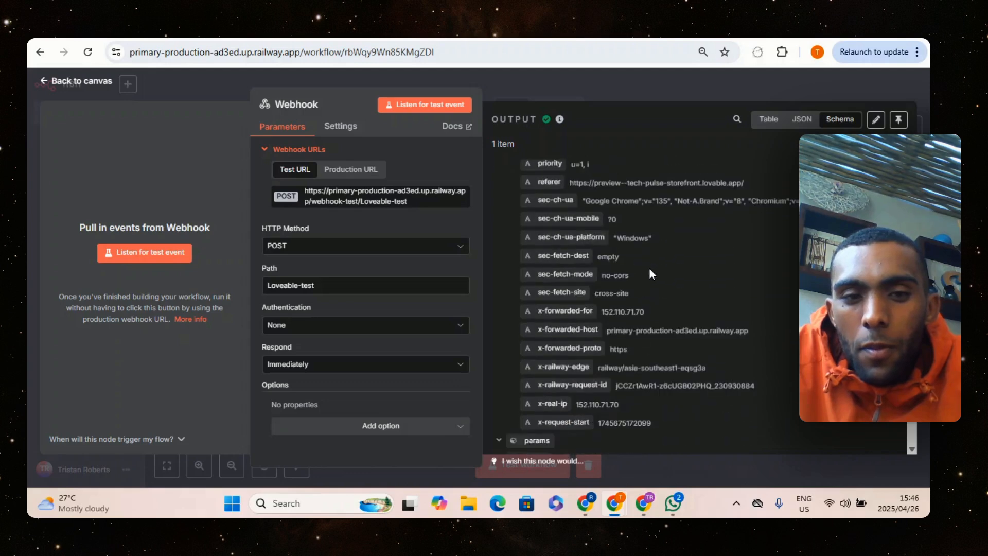
pyautogui.scroll(-3, 649, 274)
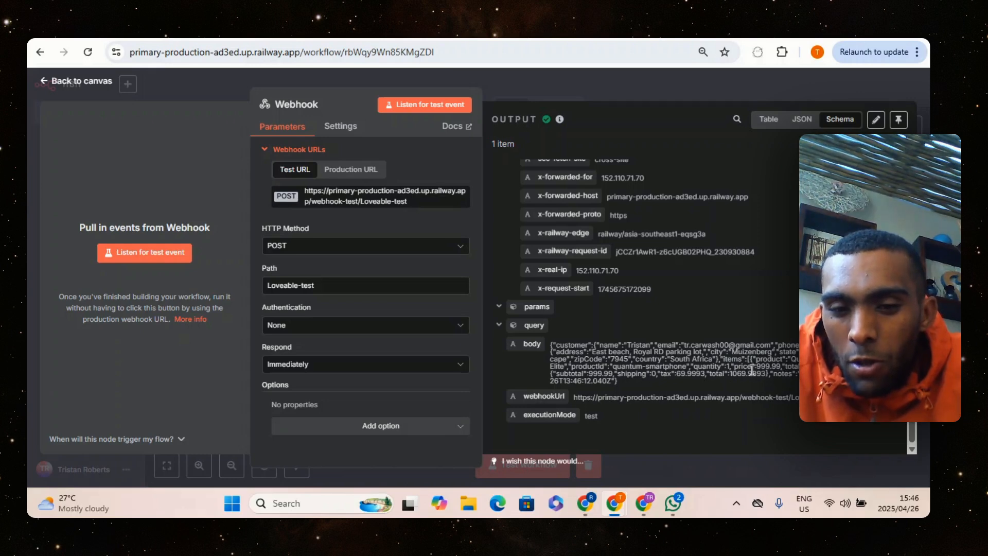
pyautogui.click(582, 92)
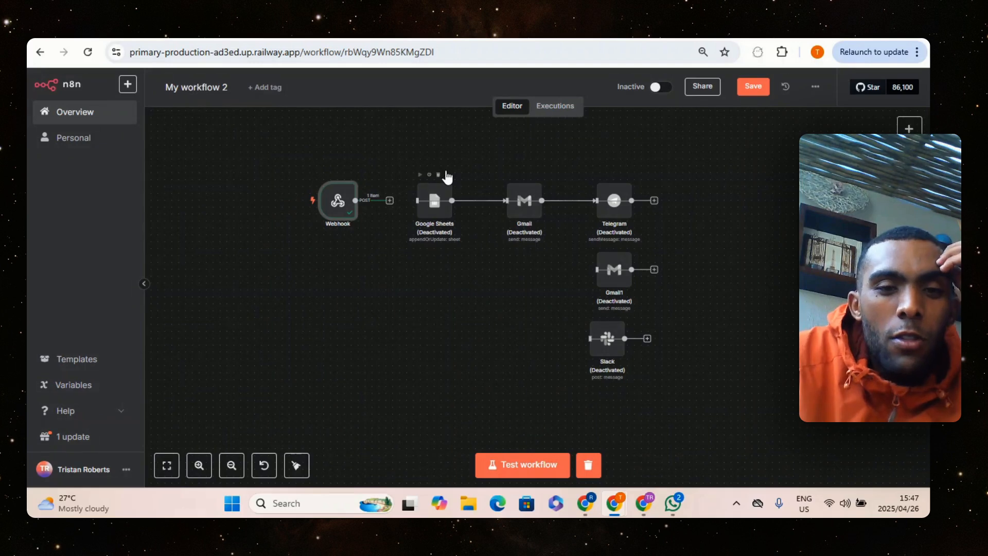
# Reactivate the Google Sheets node, leaving the Gmail, Telegram, Gmail1 and Slack nodes deactivated
pyautogui.click(446, 175)
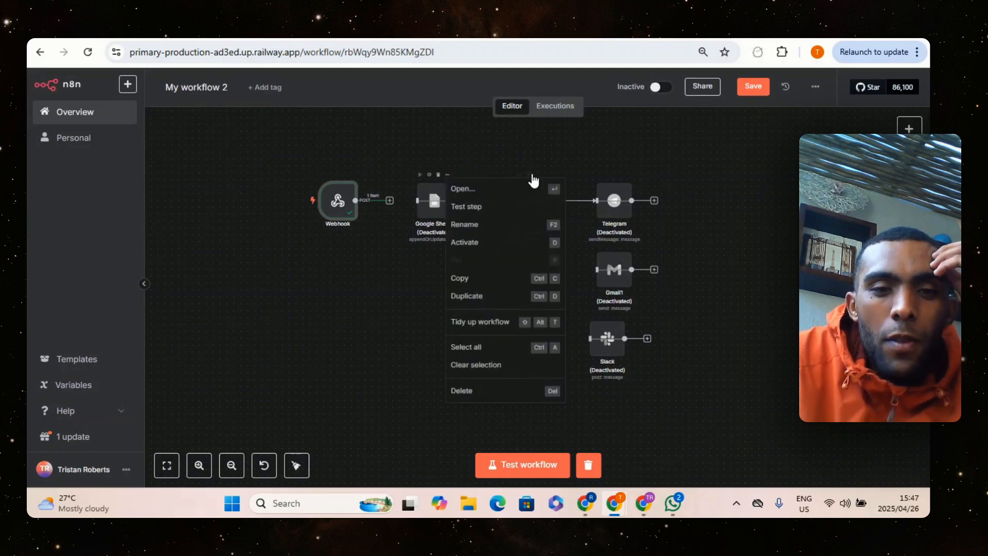
pyautogui.click(495, 243)
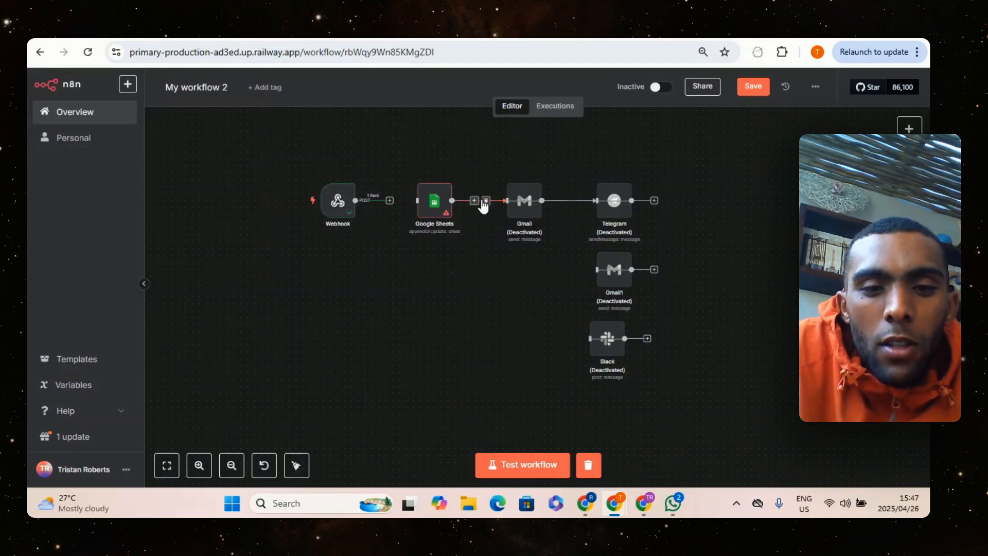
# Delete the connection between the Google Sheets and Gmail nodes in the workflow
pyautogui.click(485, 201)
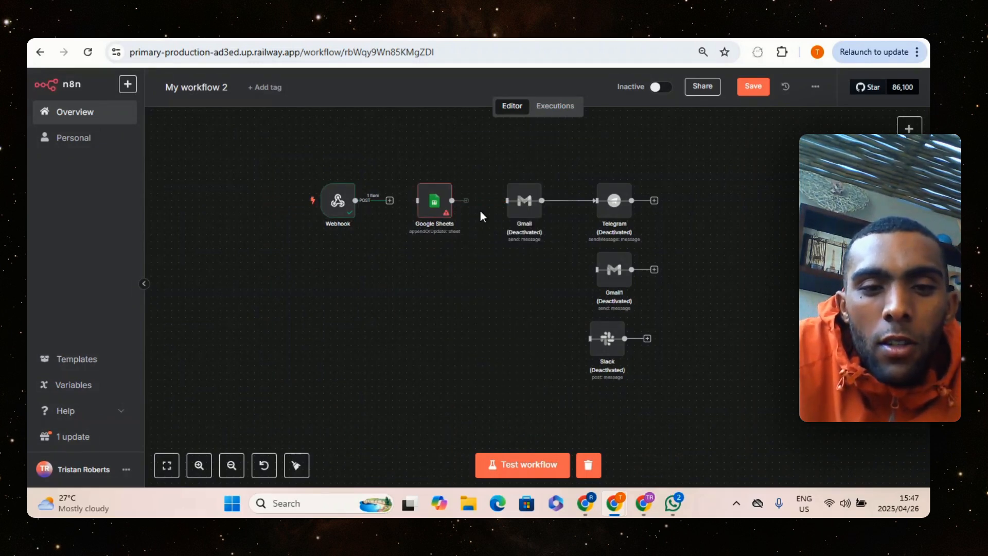
# Open a new credential form from the Google Sheets node and review its OAuth2 redirect URL, Client ID and Client Secret fields
pyautogui.doubleClick(438, 202)
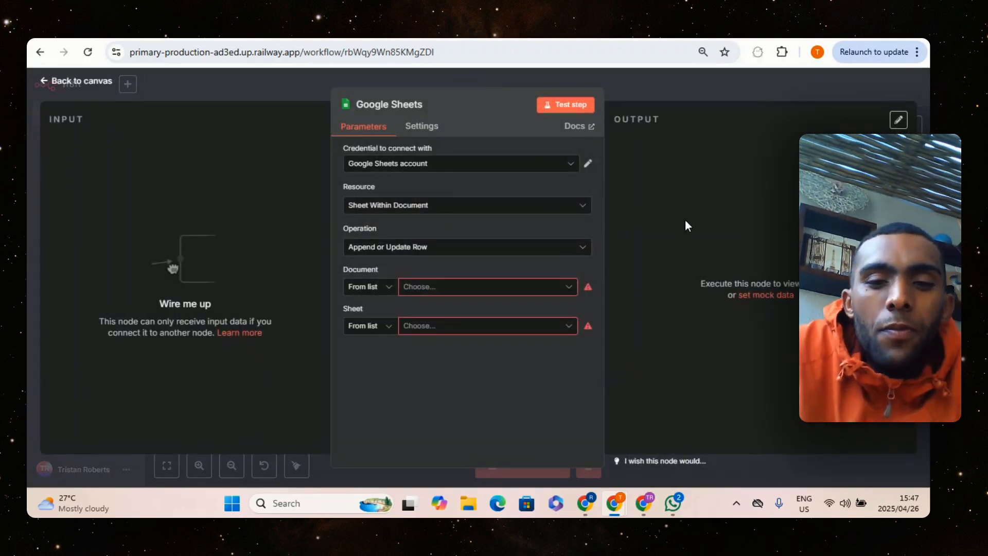
pyautogui.click(552, 166)
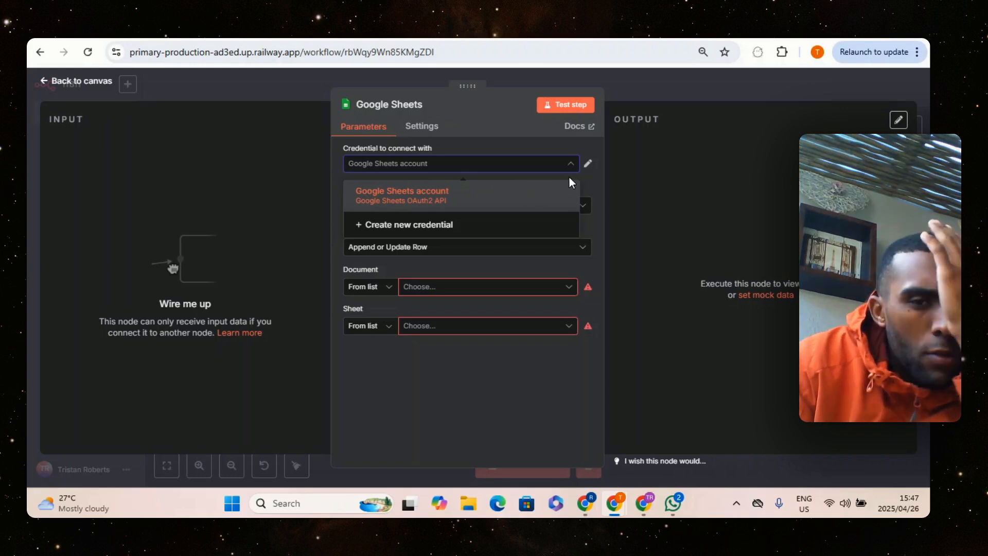
pyautogui.click(453, 225)
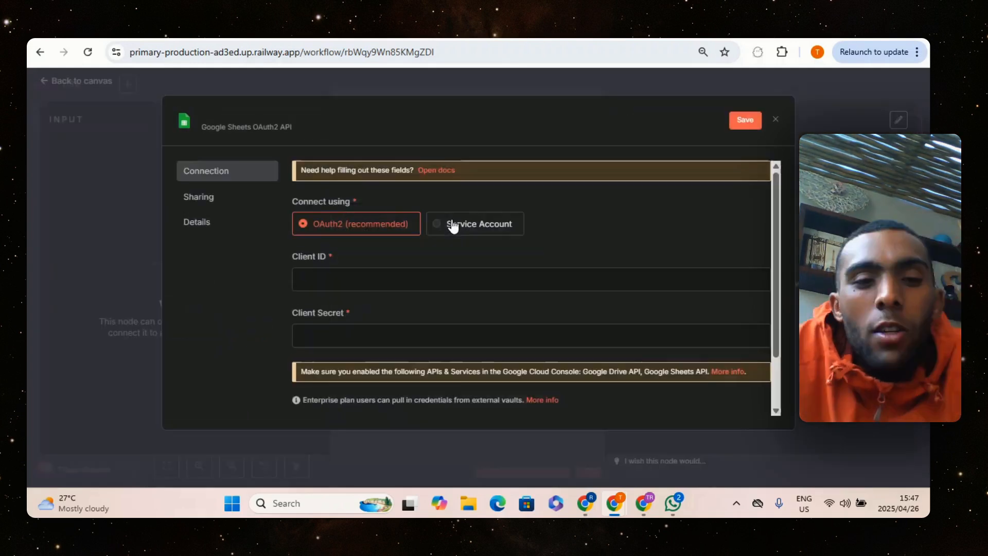
pyautogui.scroll(-3, 463, 278)
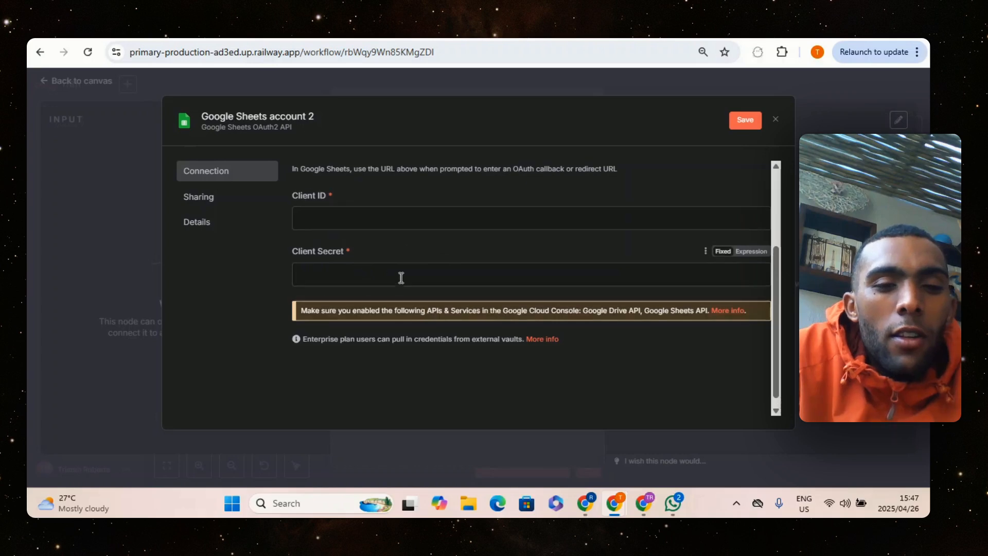
pyautogui.scroll(3, 360, 252)
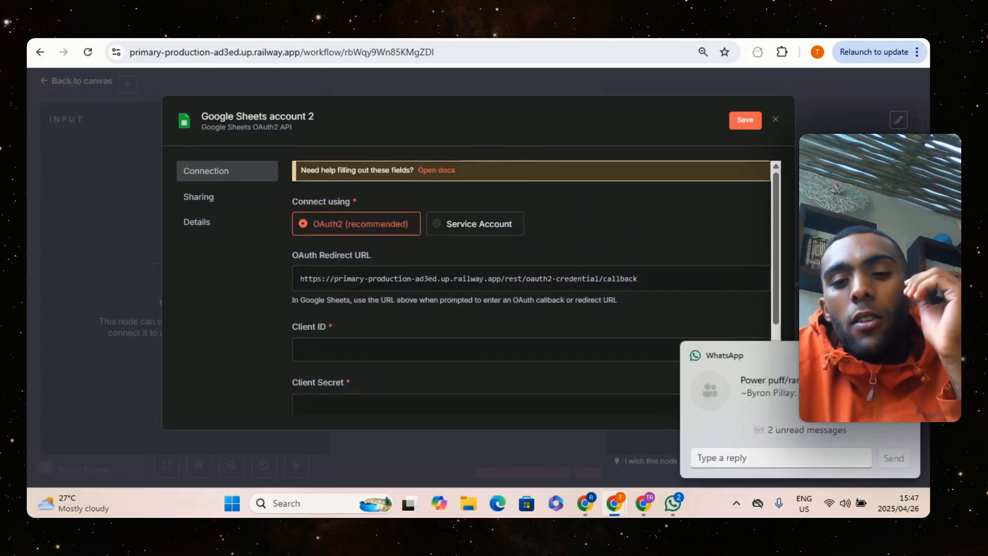
pyautogui.scroll(-2, 583, 241)
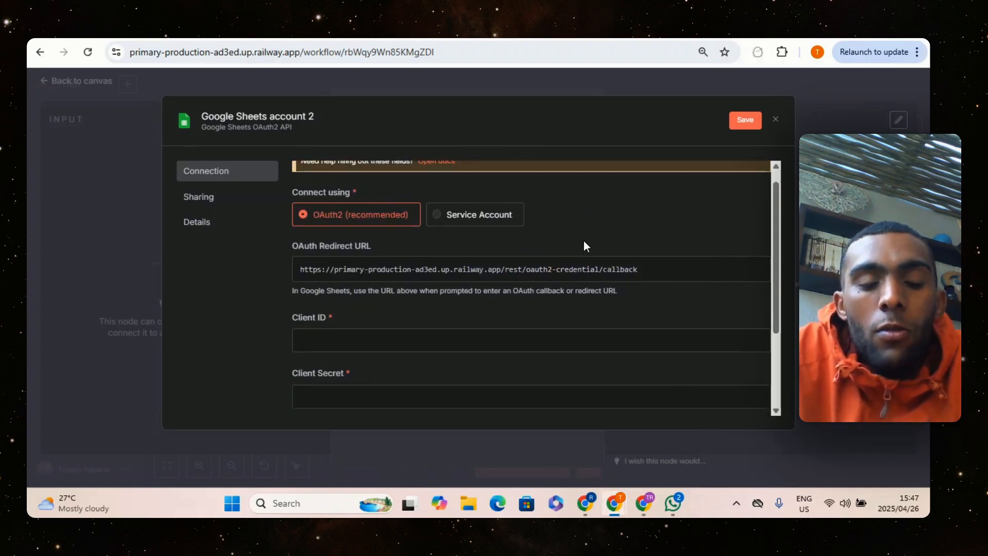
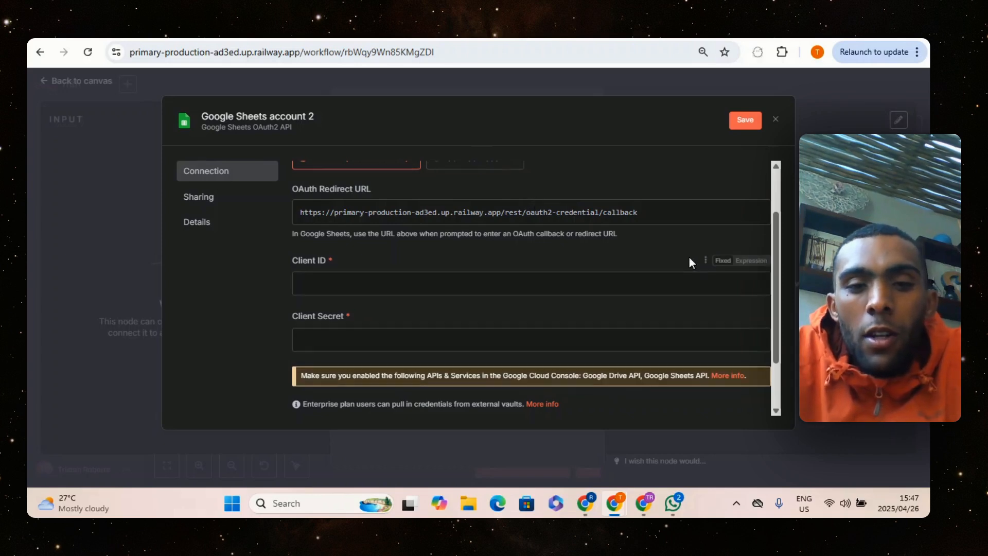
# Close the Google Sheets credential form without connecting the new credential
pyautogui.scroll(2, 685, 257)
pyautogui.scroll(-2, 682, 257)
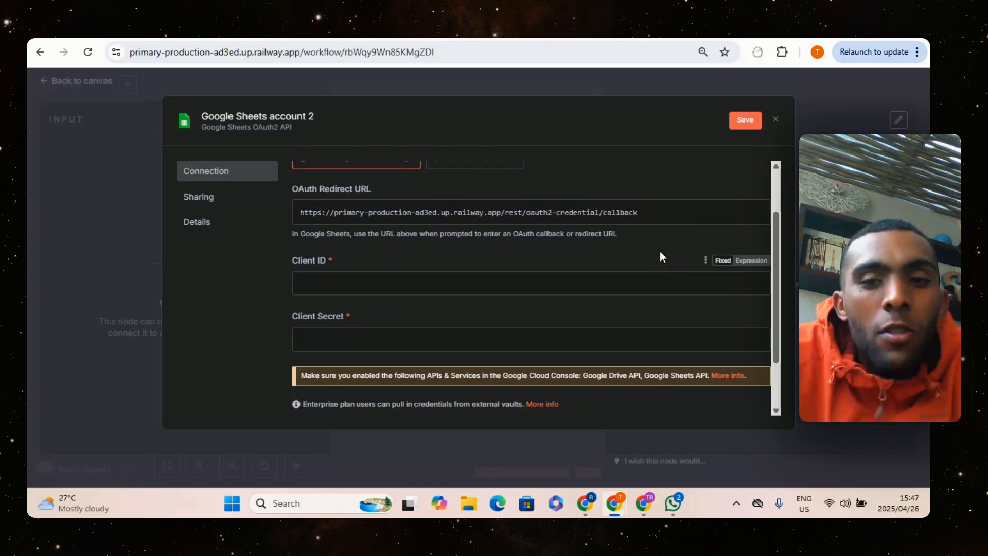
pyautogui.click(774, 120)
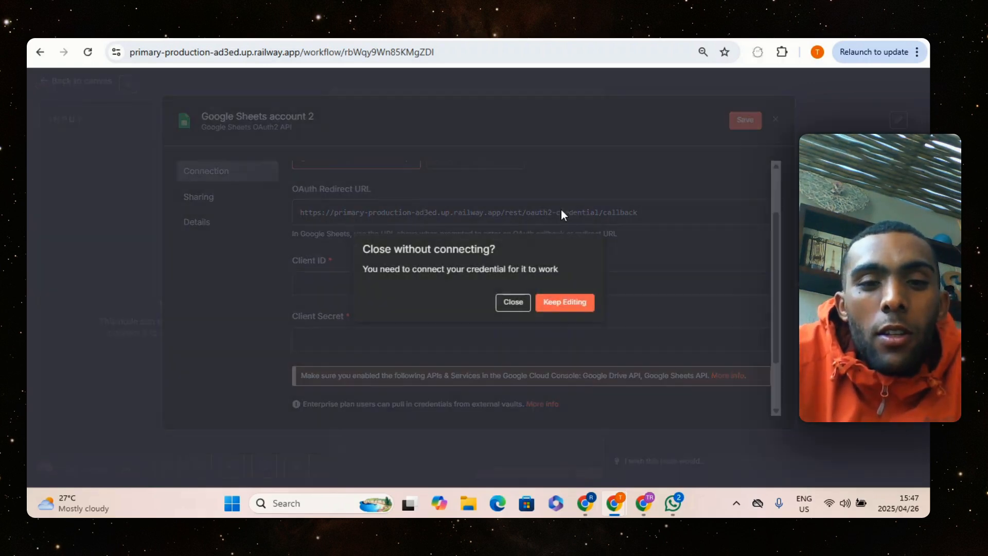
pyautogui.click(523, 302)
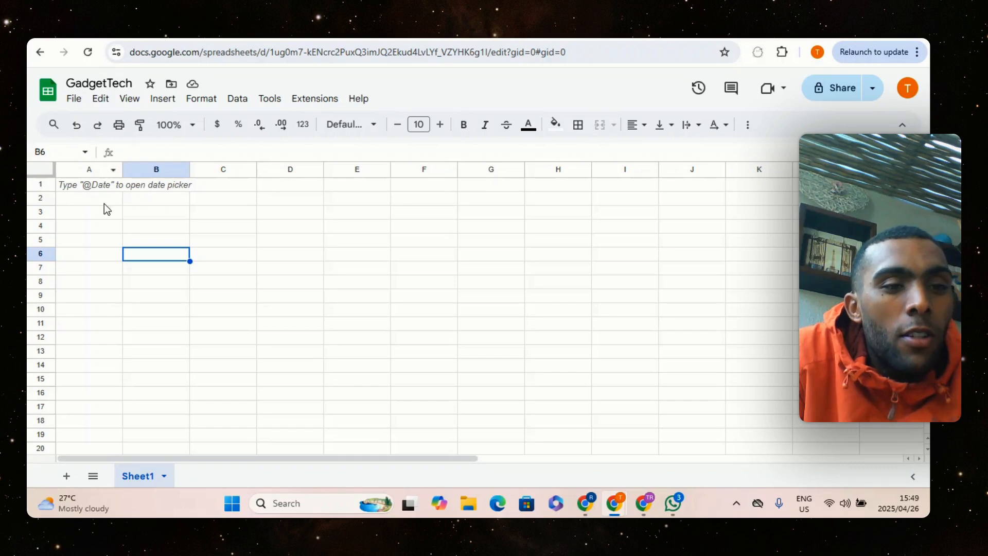
# Select cell A1 in the GadgetTech spreadsheet, and return to the n8n workflow canvas
pyautogui.click(95, 183)
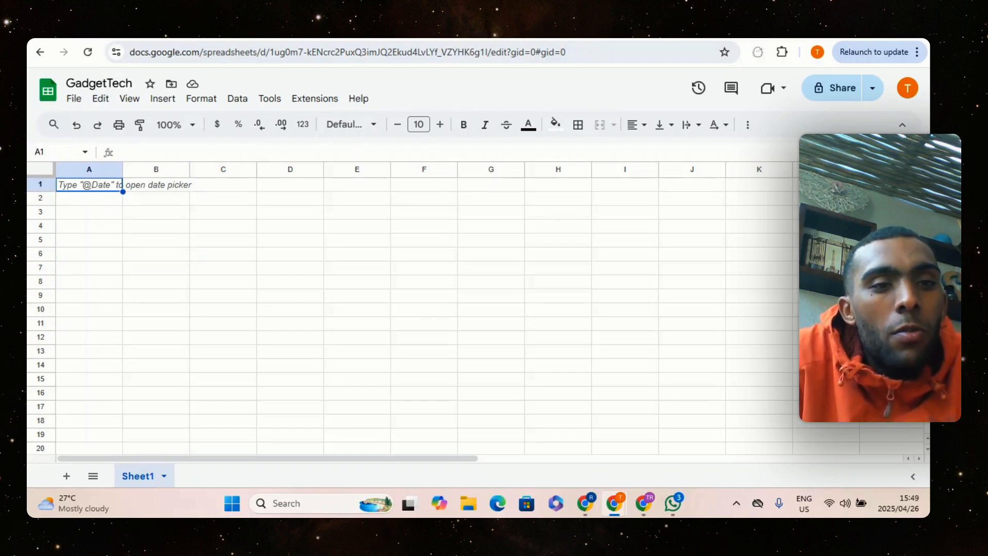
pyautogui.click(273, 32)
pyautogui.click(627, 89)
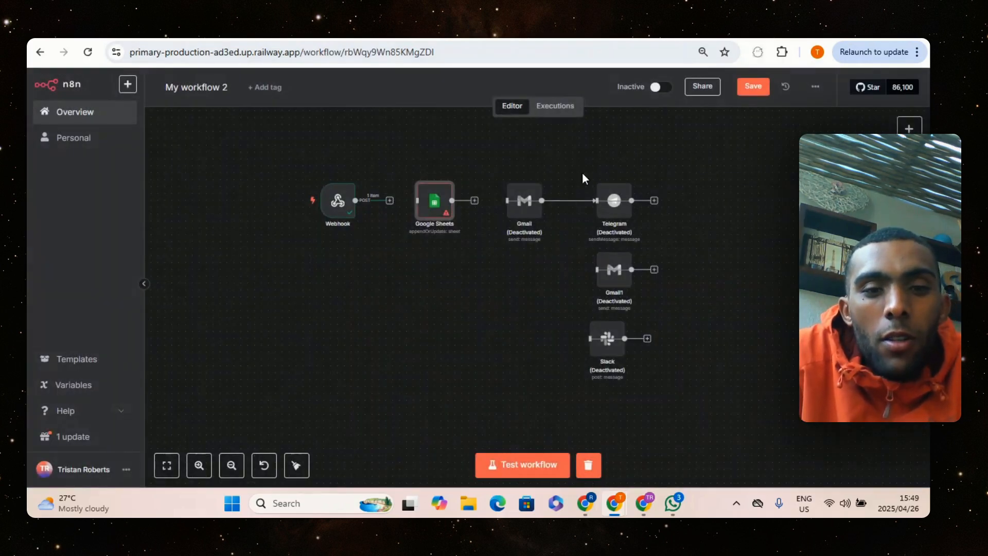
# Connect the Webhook node's output to the Google Sheets node
pyautogui.click(389, 201)
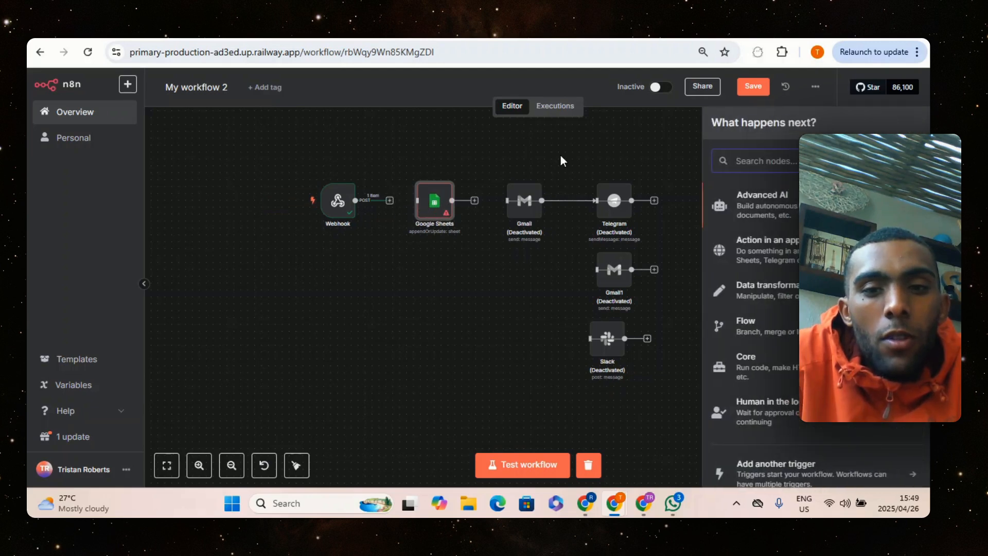
pyautogui.click(459, 160)
pyautogui.moveTo(379, 200); pyautogui.dragTo(427, 205)
# Open the Google Sheets node and examine its incoming webhook data, down to the body field
pyautogui.click(431, 205)
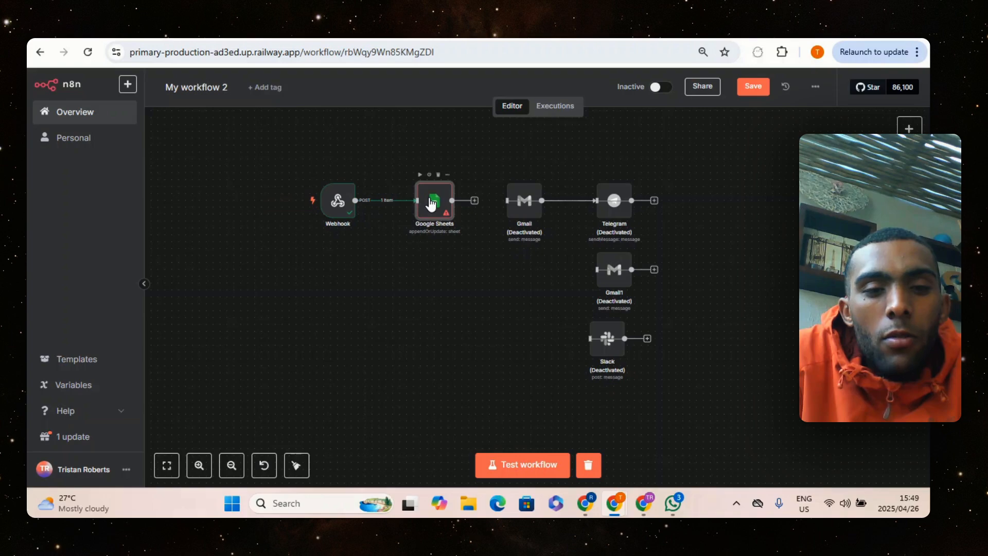
pyautogui.doubleClick(432, 204)
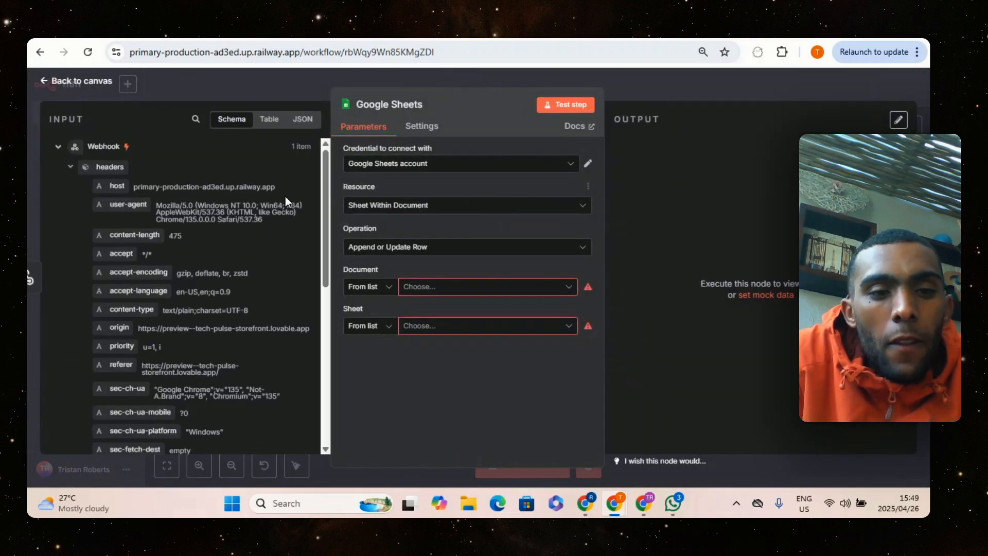
pyautogui.moveTo(324, 184); pyautogui.dragTo(321, 348)
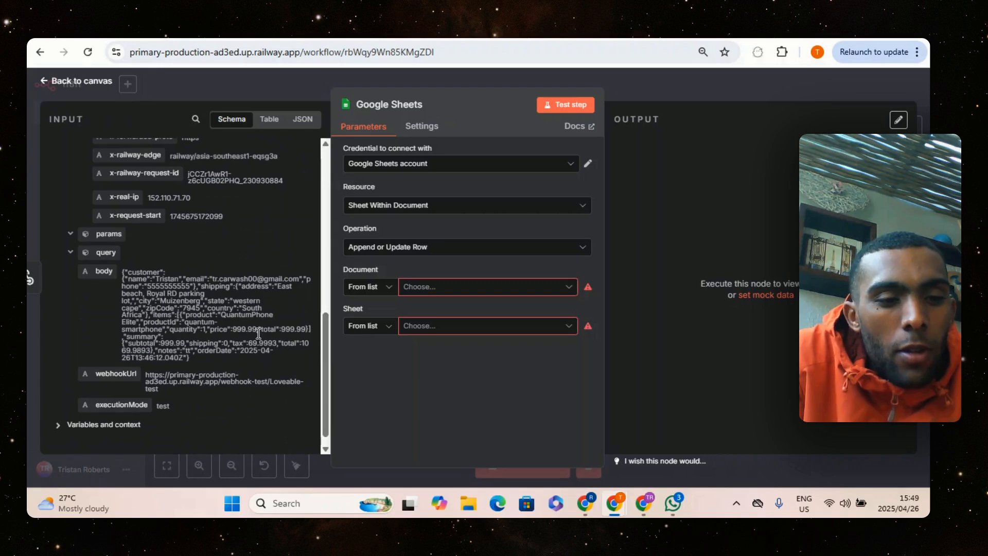
pyautogui.click(307, 82)
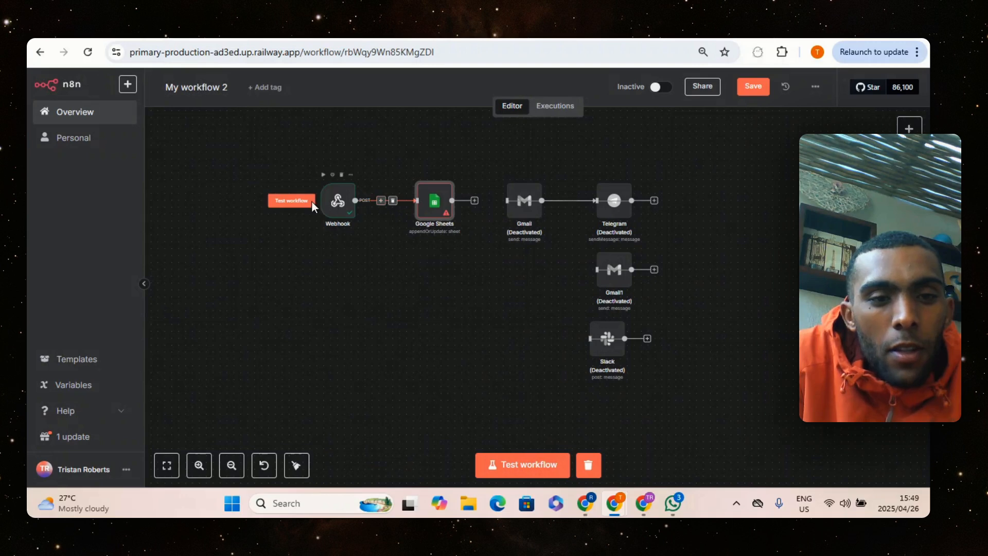
# Move the Webhook node farther away from the Google Sheets node to make room between them
pyautogui.moveTo(338, 201); pyautogui.dragTo(234, 201)
pyautogui.click(328, 201)
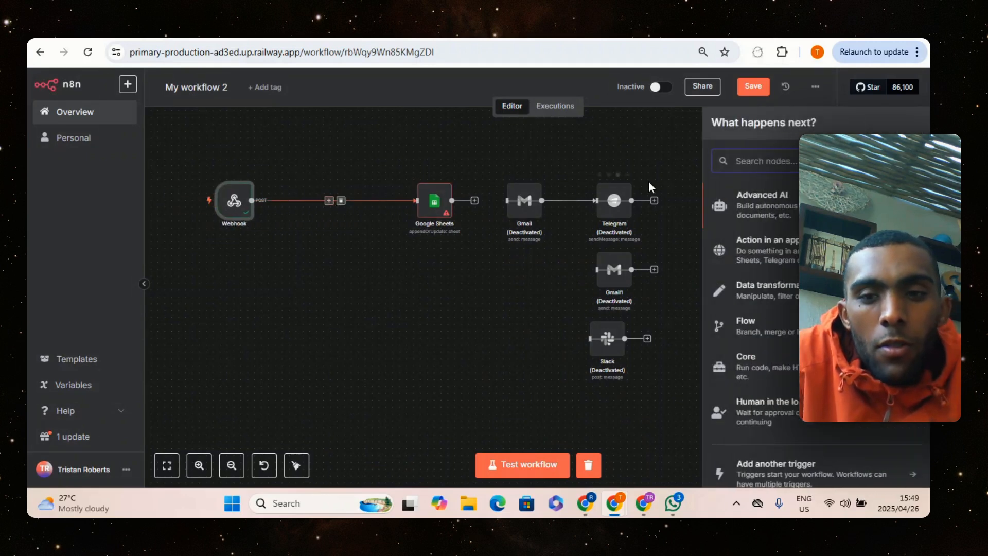
pyautogui.click(788, 197)
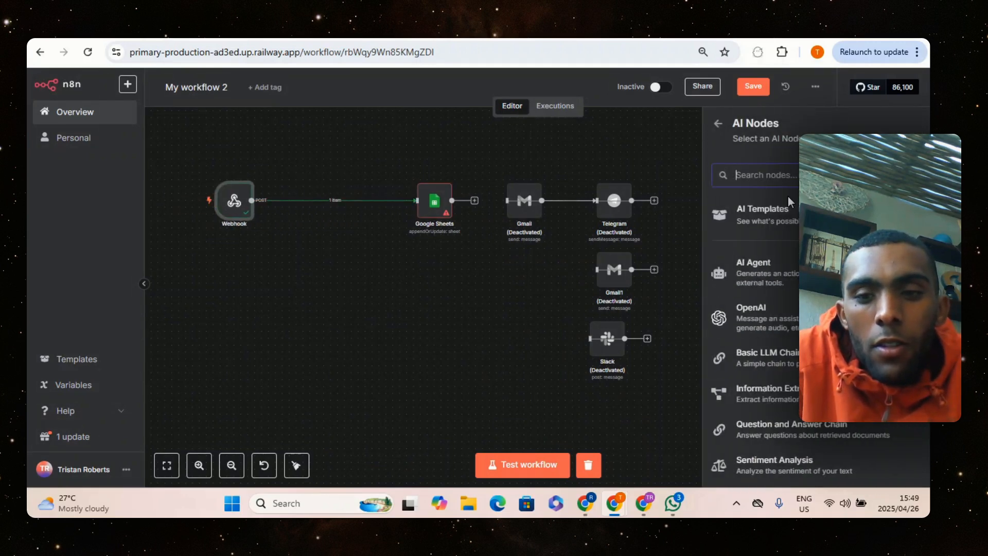
pyautogui.click(764, 256)
pyautogui.click(634, 94)
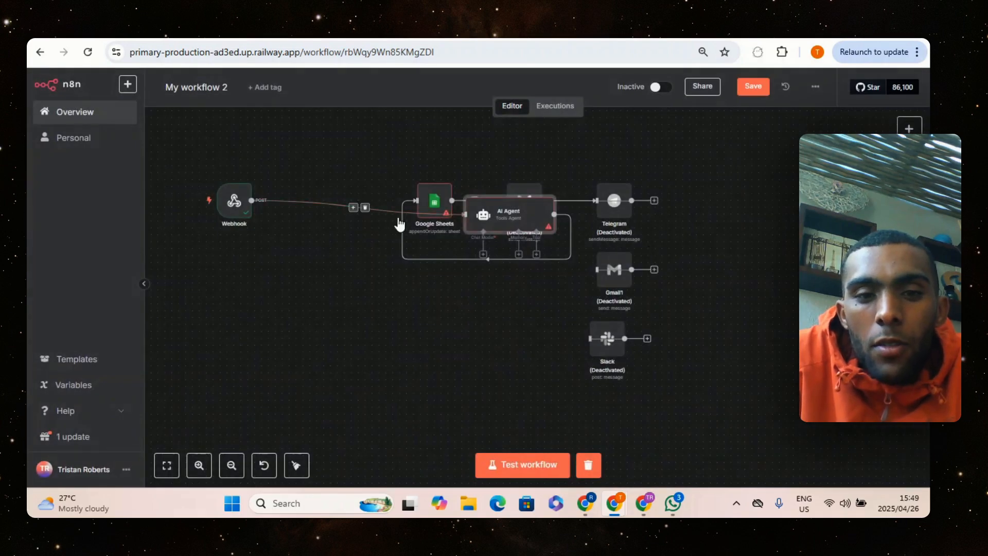
pyautogui.click(361, 182)
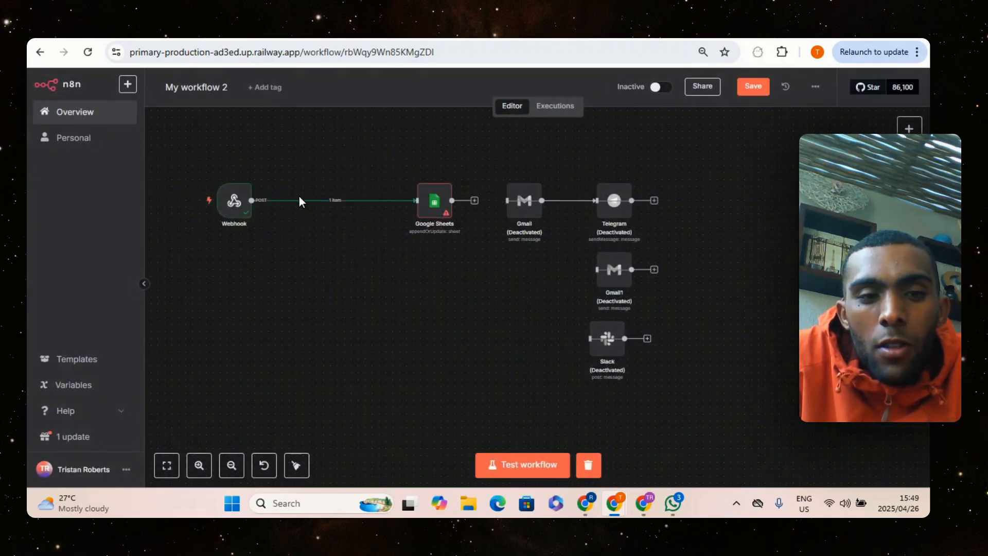
# Insert an OpenAI Message a Model node between Webhook and Google Sheets, and move Google Sheets off the Gmail node
pyautogui.click(329, 200)
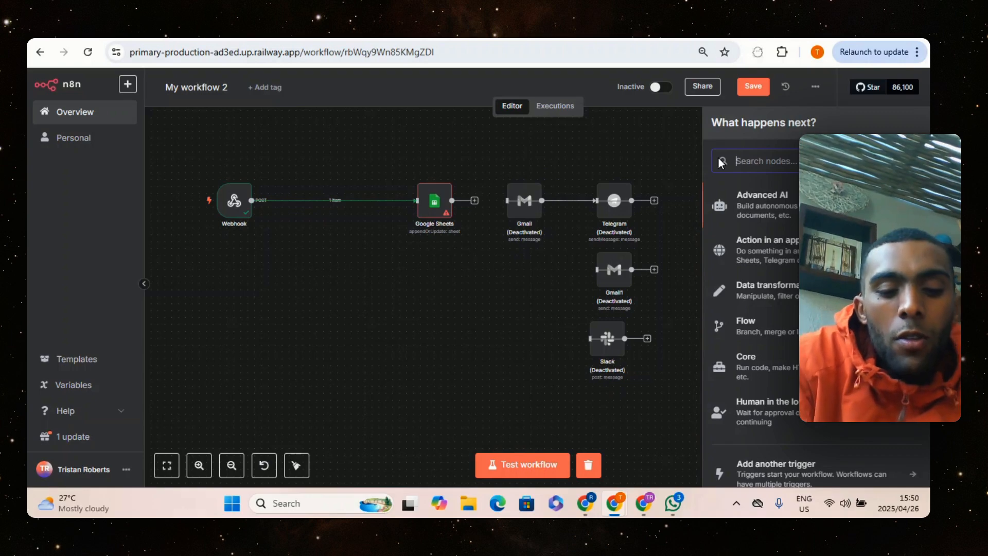
pyautogui.write('openai')
pyautogui.click(749, 197)
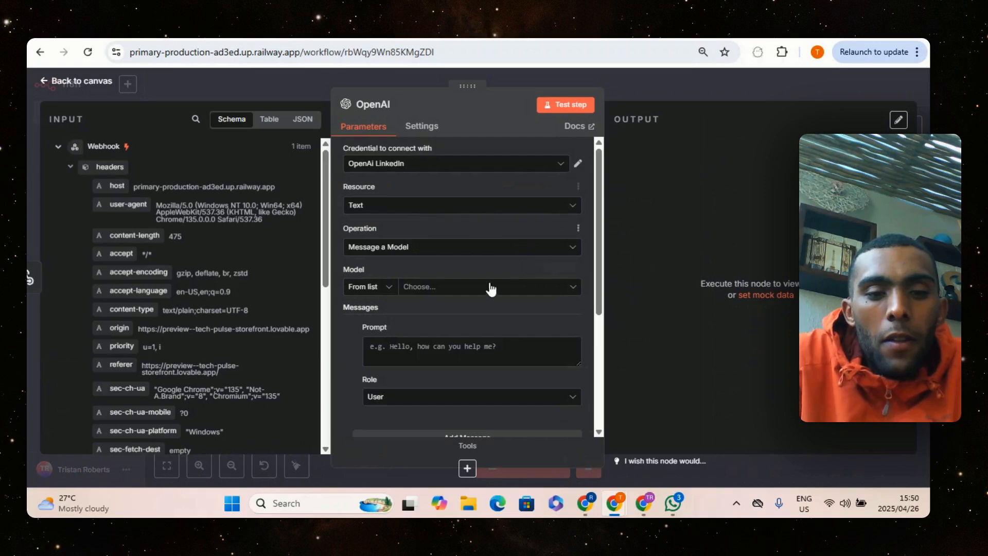
pyautogui.press('Escape')
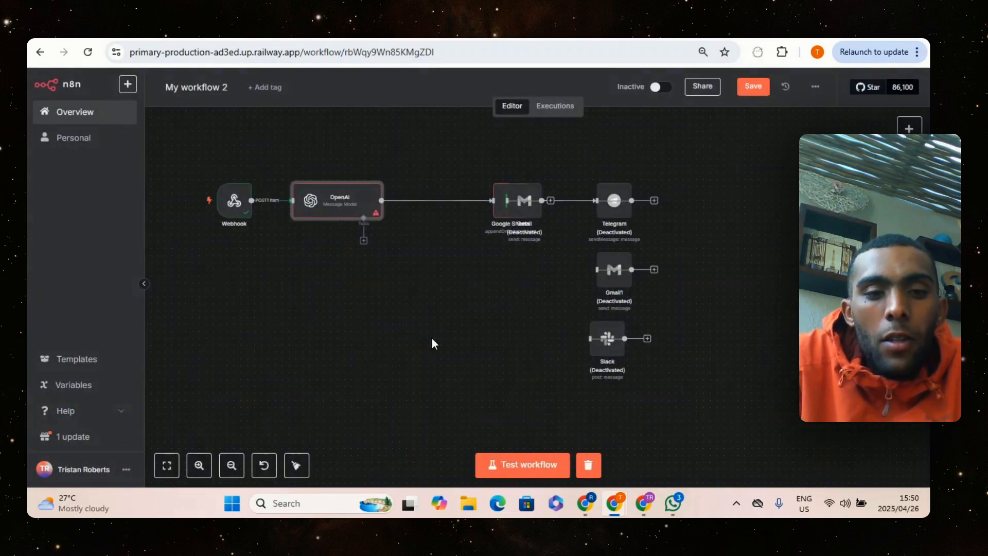
pyautogui.doubleClick(345, 208)
pyautogui.press('Escape')
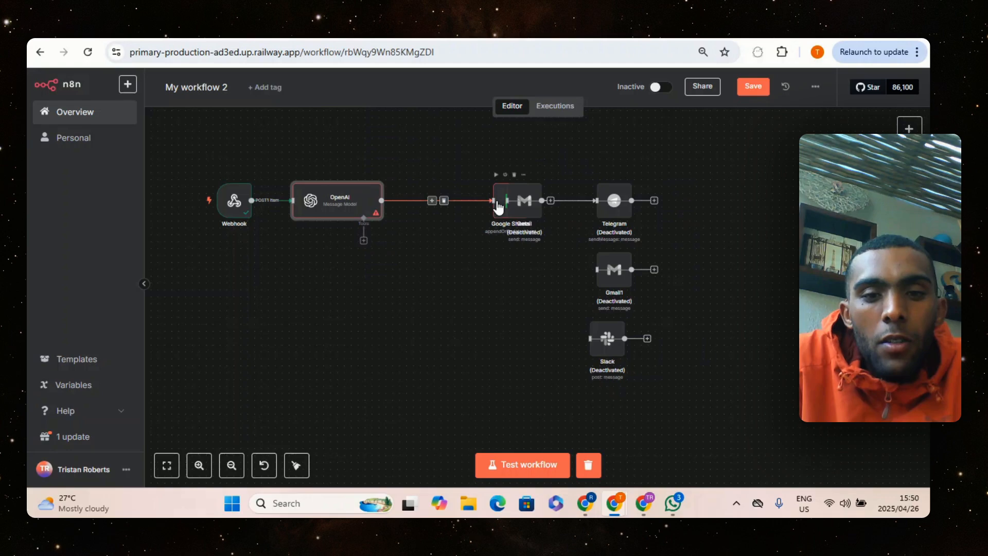
pyautogui.moveTo(498, 206); pyautogui.dragTo(435, 207)
# Examine the OpenAI node's model, prompt and output settings alongside the body field of its webhook input
pyautogui.click(330, 203)
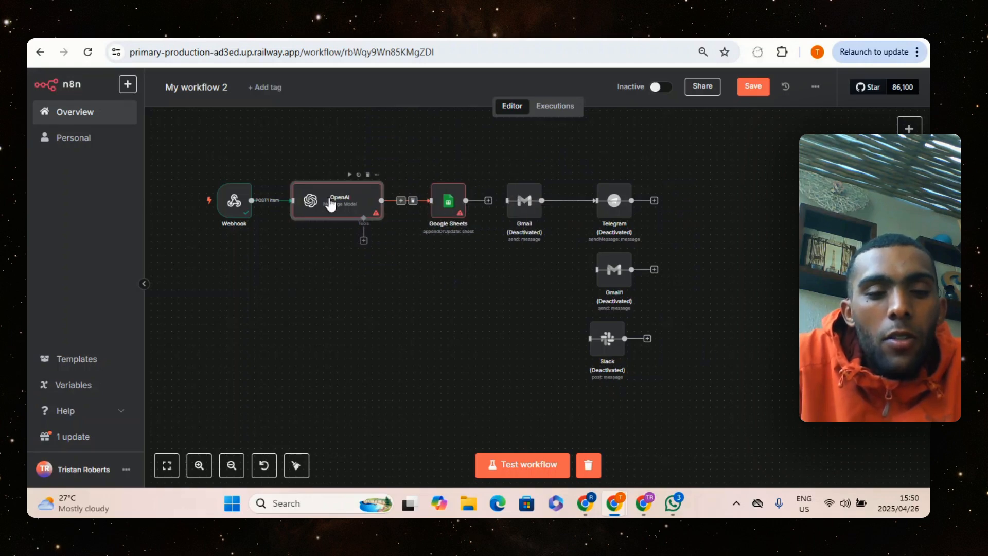
pyautogui.press('Return')
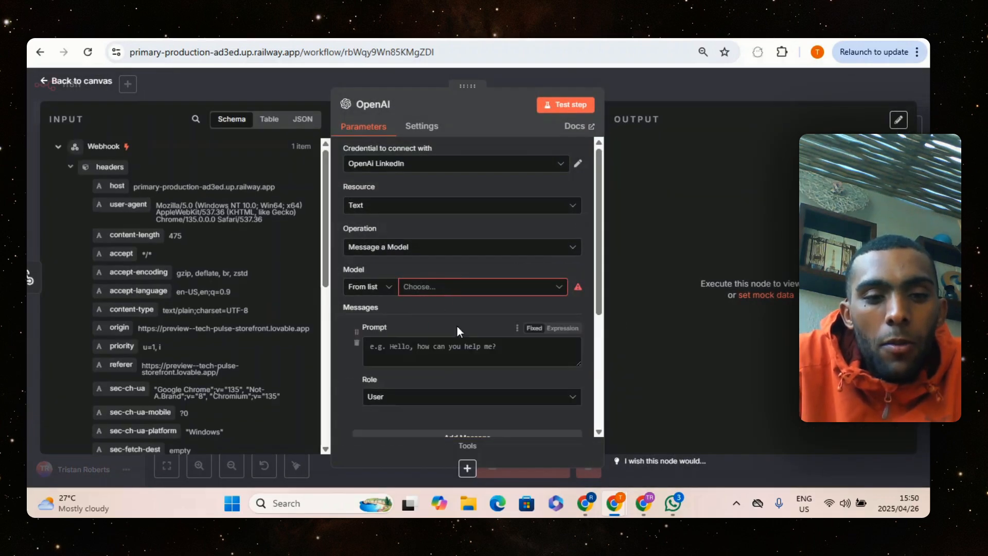
pyautogui.scroll(-3, 457, 327)
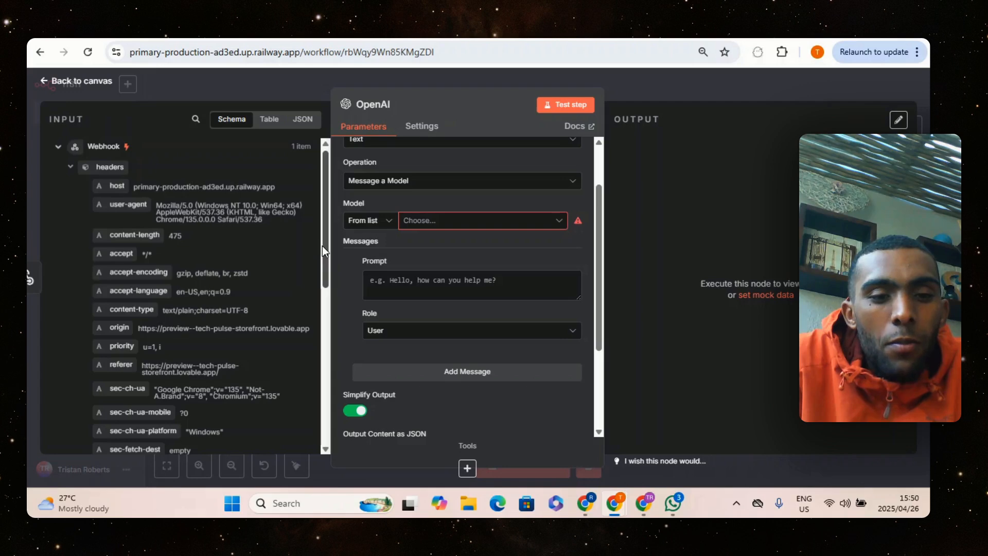
pyautogui.scroll(-10, 322, 245)
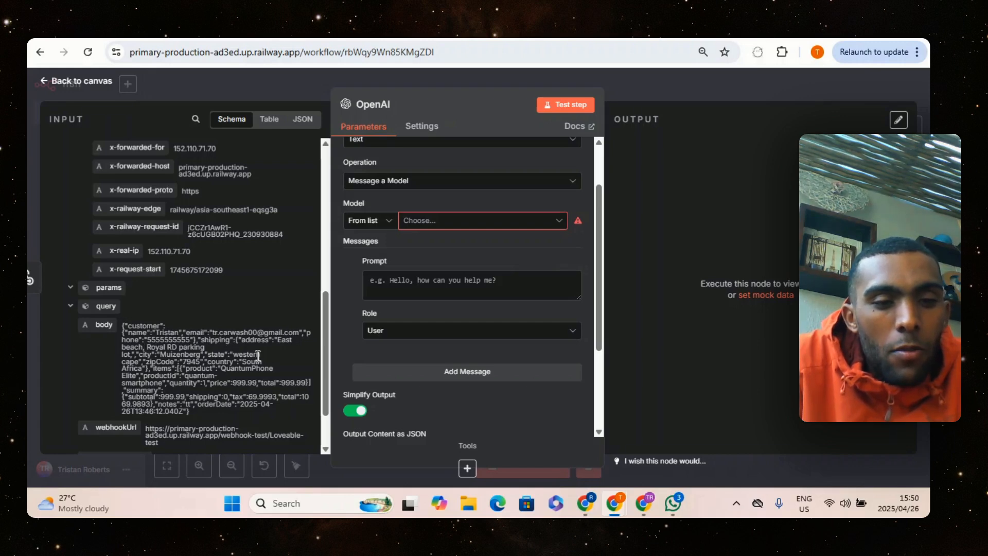
pyautogui.moveTo(323, 301); pyautogui.dragTo(501, 57)
pyautogui.click(663, 90)
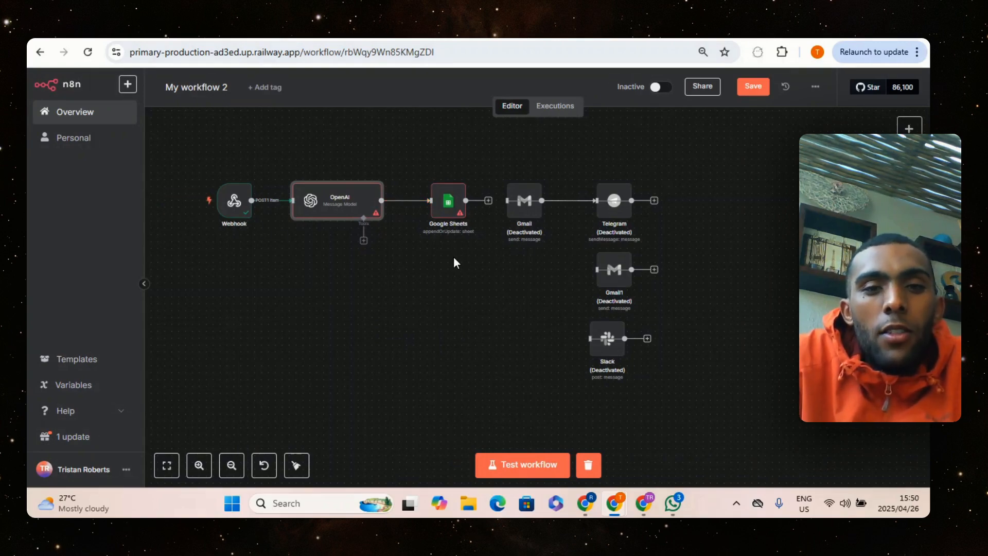
pyautogui.doubleClick(375, 194)
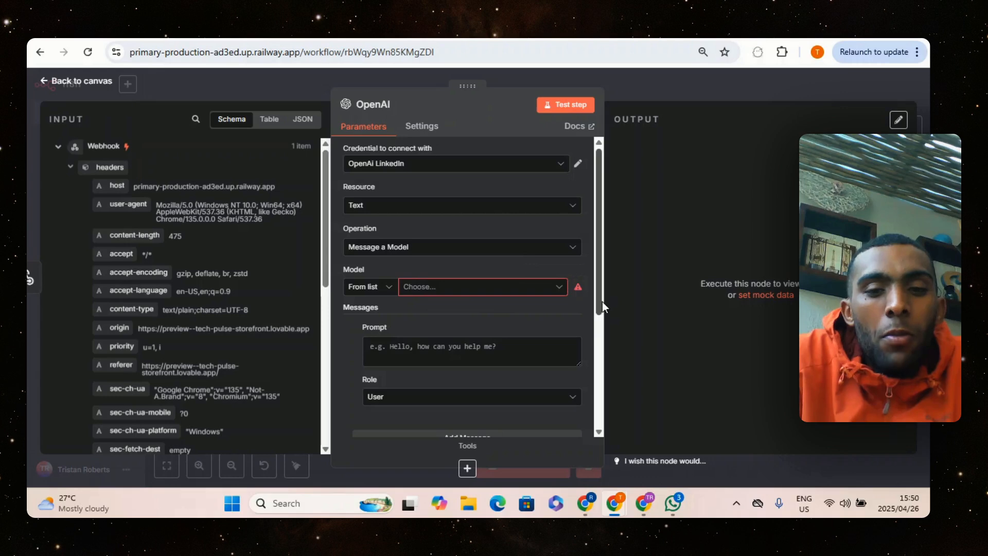
pyautogui.scroll(-3, 602, 322)
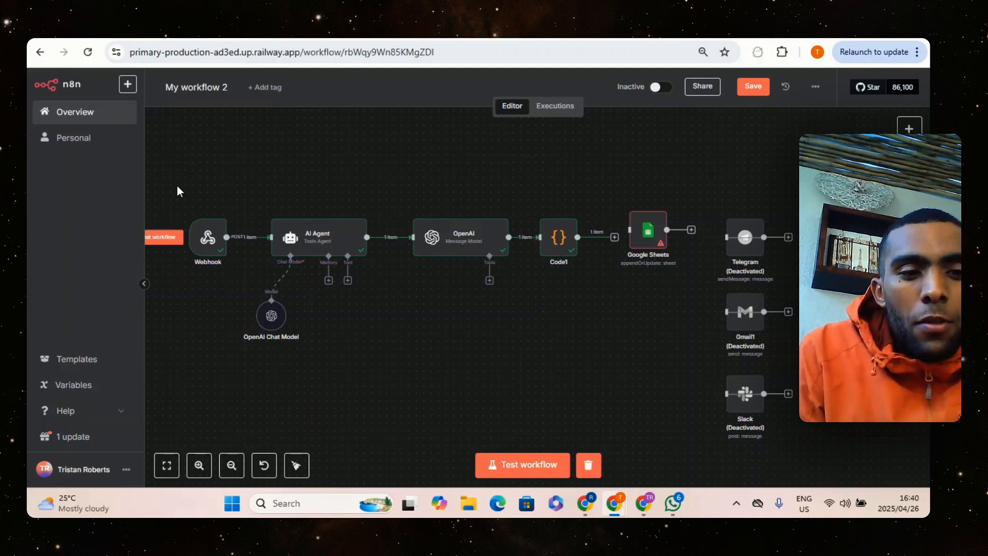
# Review the Webhook node's output down to the customer details in the body field
pyautogui.doubleClick(205, 232)
pyautogui.scroll(-3, 757, 265)
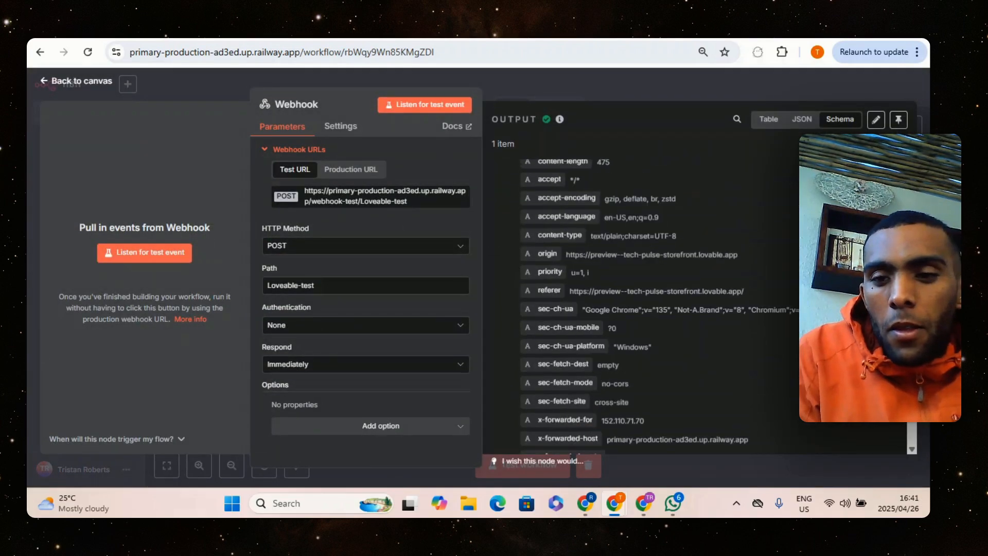
pyautogui.scroll(-5, 592, 344)
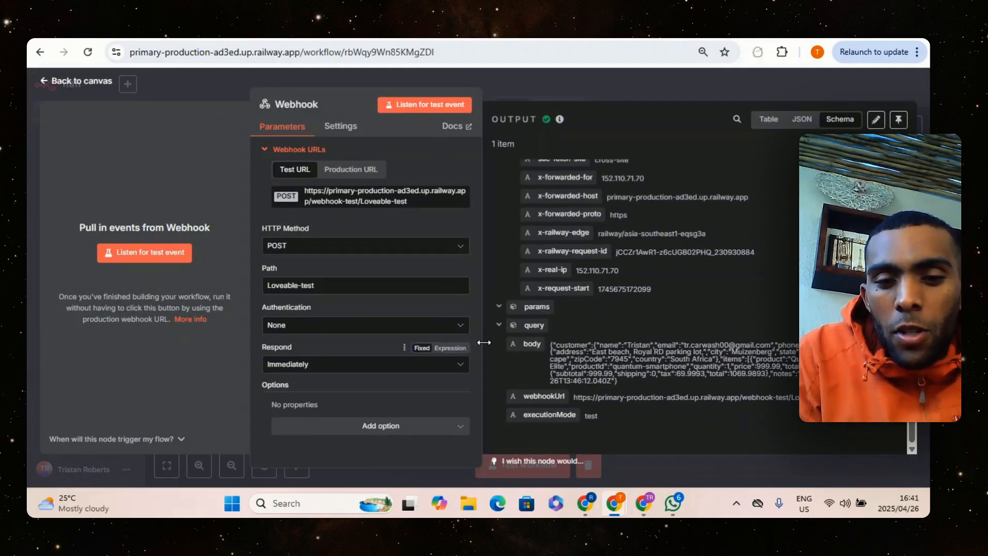
pyautogui.moveTo(603, 348); pyautogui.dragTo(621, 348)
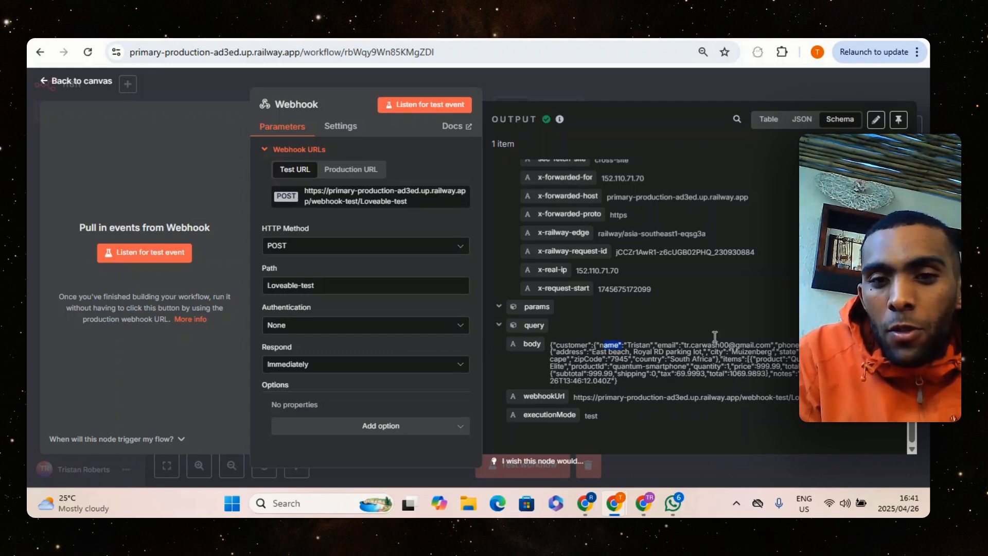
pyautogui.click(582, 90)
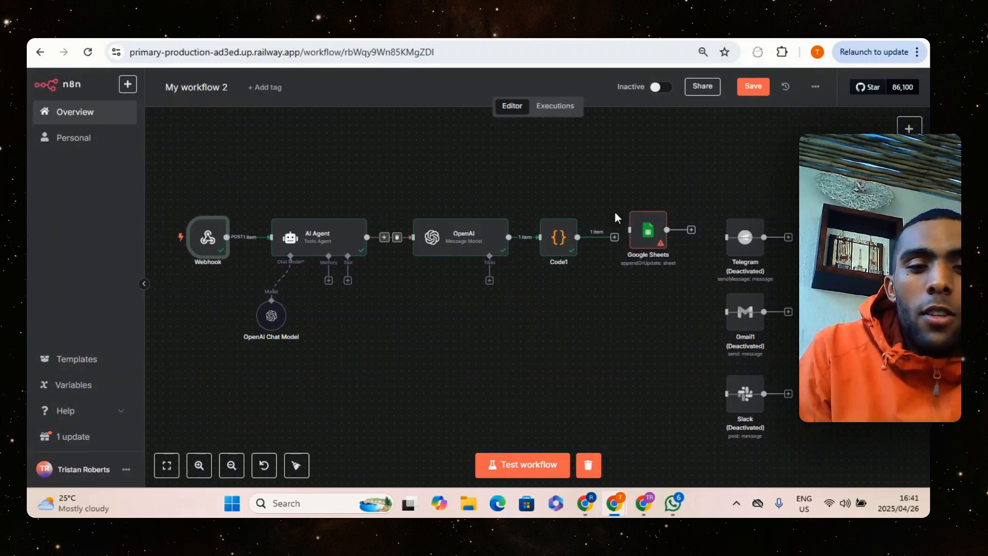
# Review the AI Agent node's webhook input and its prompt for extracting order fields from the body
pyautogui.click(309, 238)
pyautogui.doubleClick(309, 237)
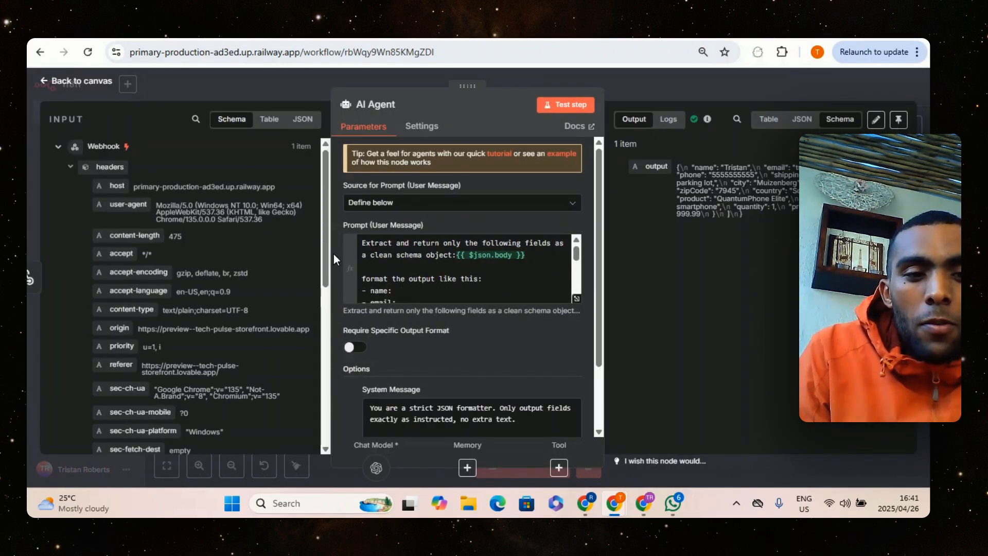
pyautogui.moveTo(327, 248); pyautogui.dragTo(320, 398)
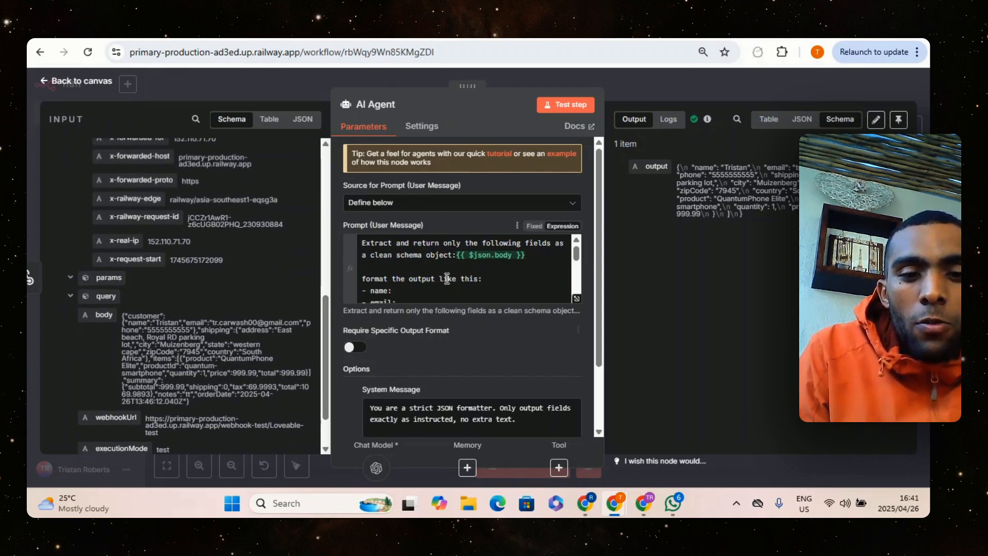
pyautogui.moveTo(577, 256); pyautogui.dragTo(576, 288)
pyautogui.click(679, 105)
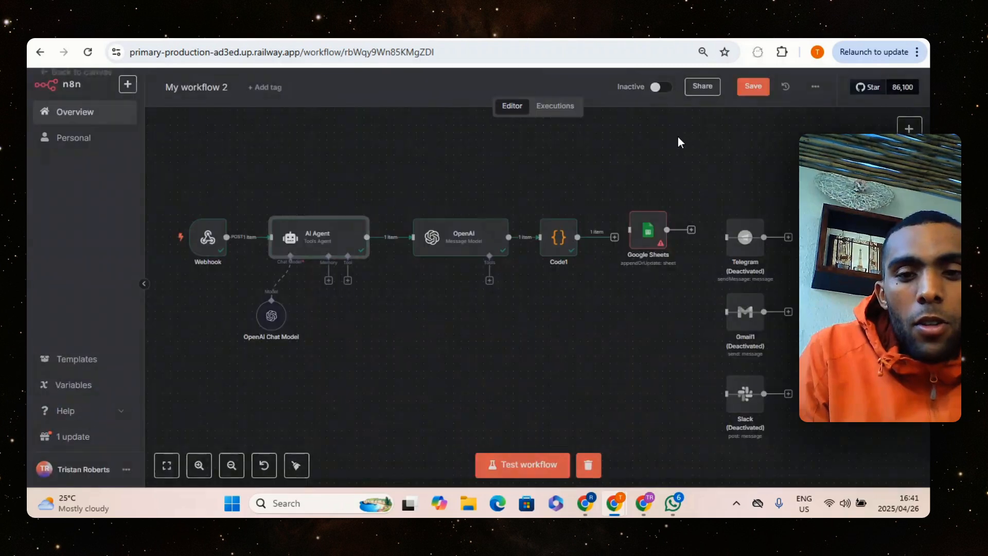
# Open the OpenAI node and view its full extraction prompt in the expanded expression editor
pyautogui.click(465, 253)
pyautogui.doubleClick(465, 253)
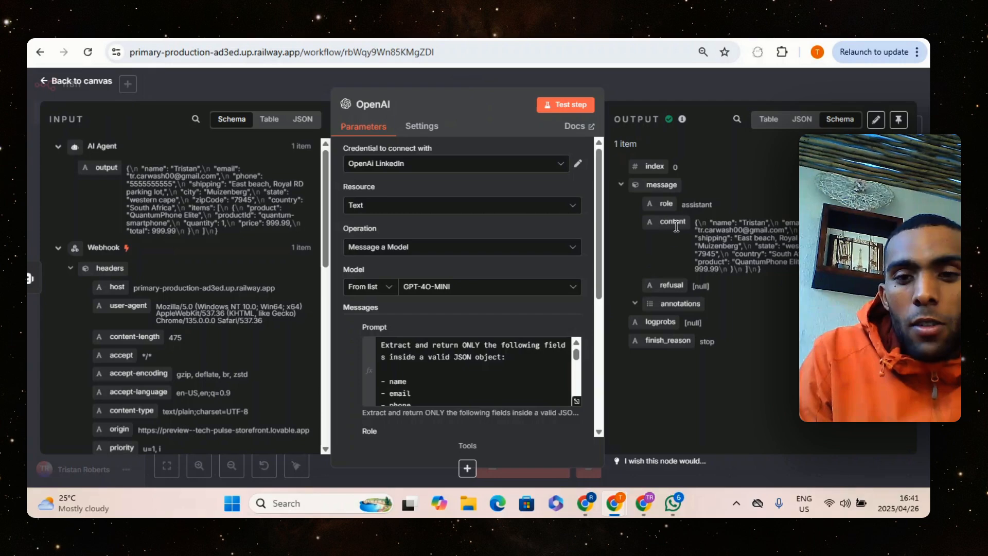
pyautogui.moveTo(575, 354); pyautogui.dragTo(572, 376)
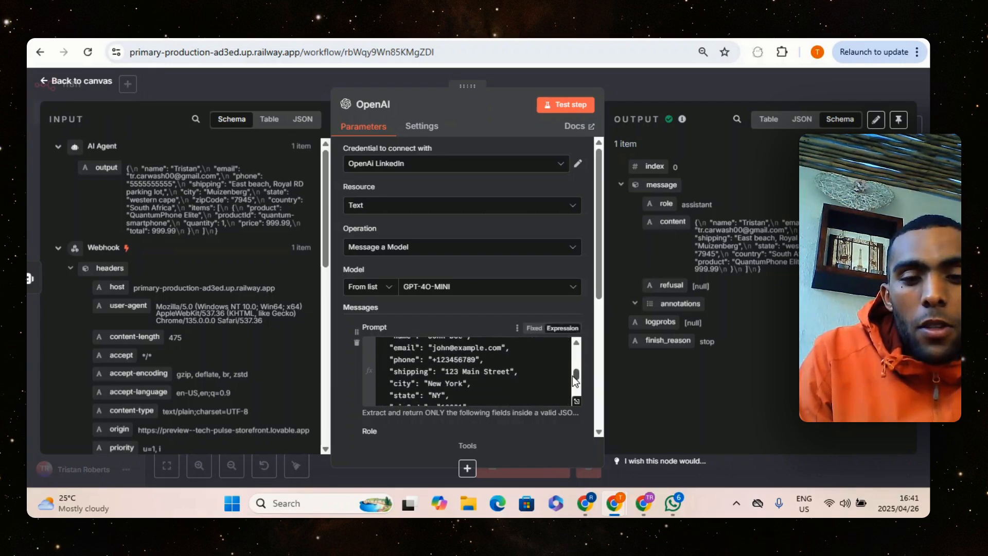
pyautogui.click(576, 402)
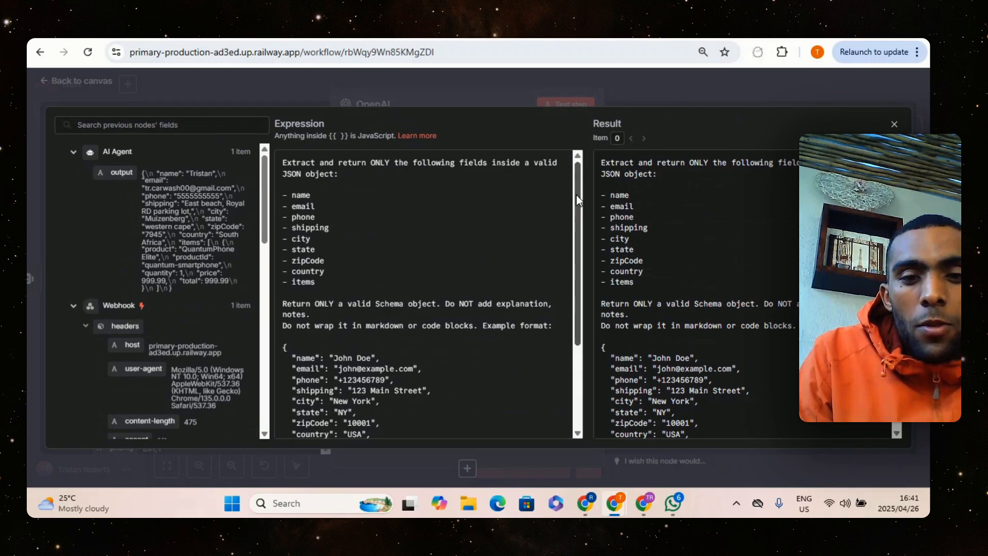
# Compare the OpenAI node's full extraction prompt with the AI Agent node's full prompt, viewing each in the expanded expression editor
pyautogui.scroll(-2, 575, 226)
pyautogui.moveTo(573, 223); pyautogui.dragTo(565, 103)
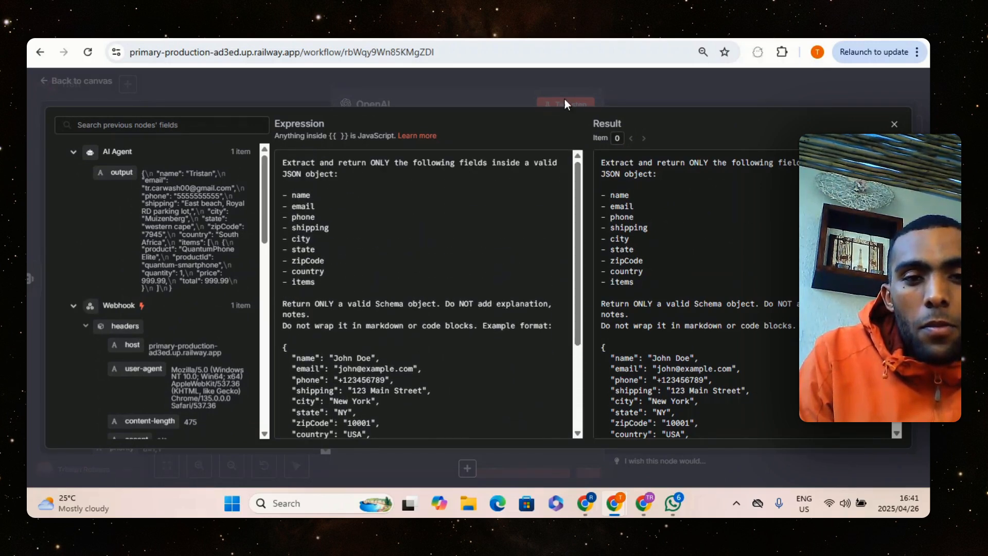
pyautogui.click(506, 97)
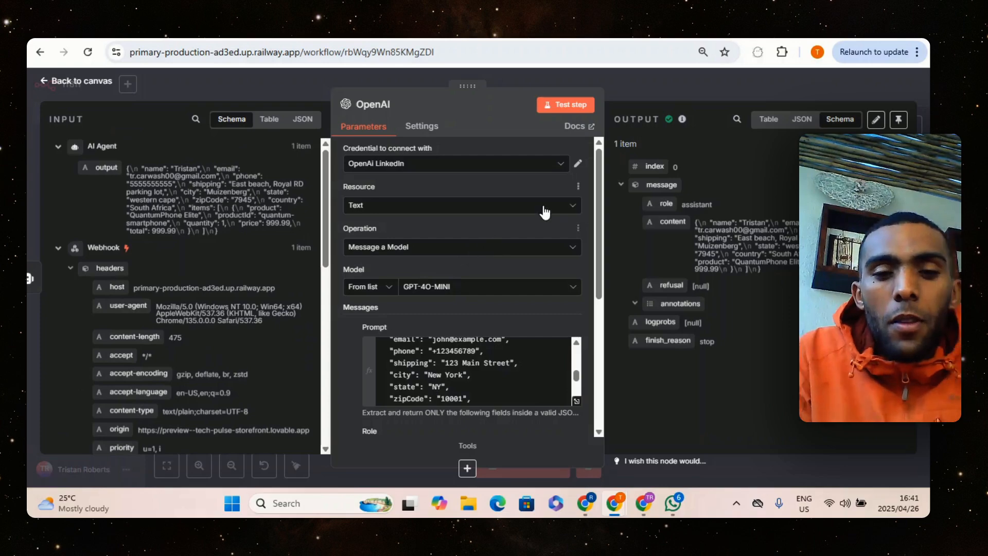
pyautogui.click(267, 93)
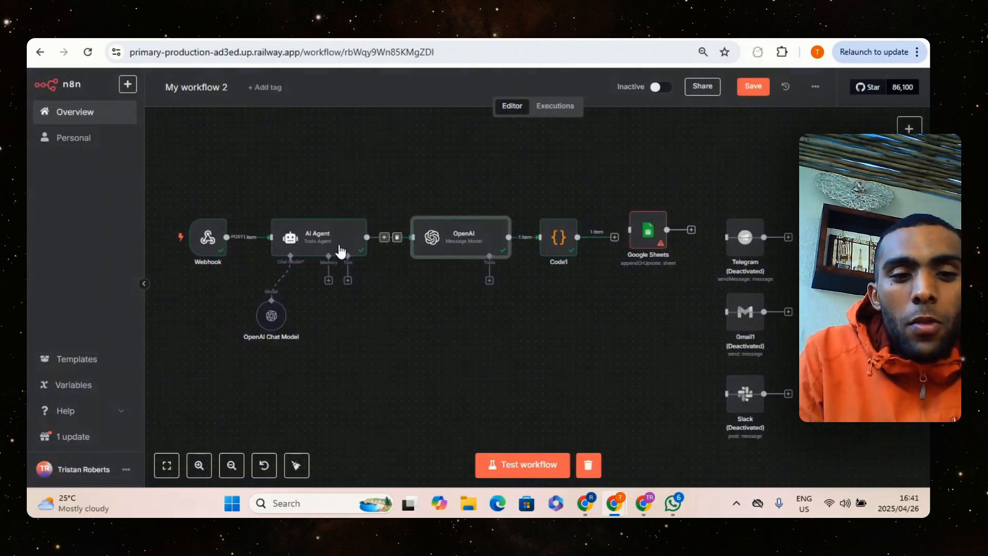
pyautogui.doubleClick(327, 234)
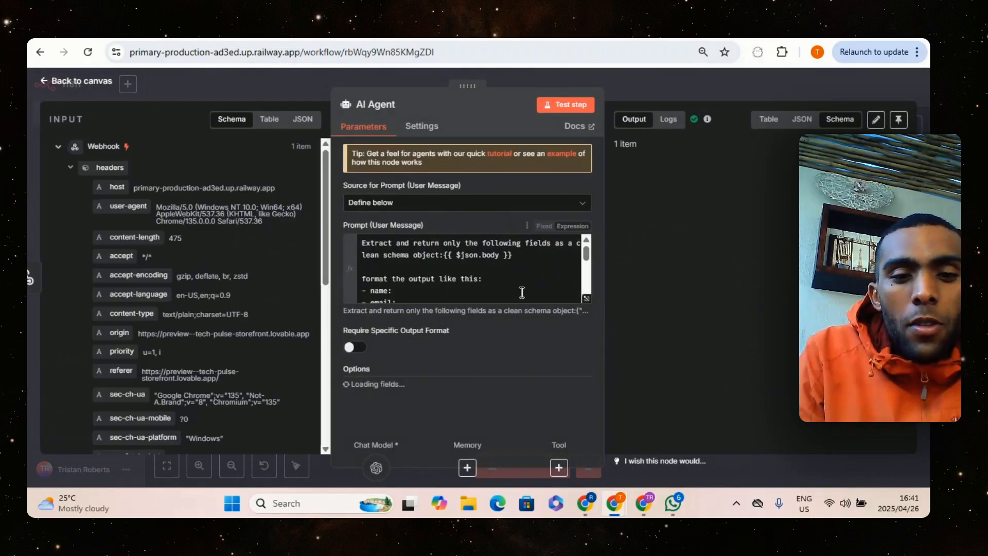
pyautogui.click(579, 297)
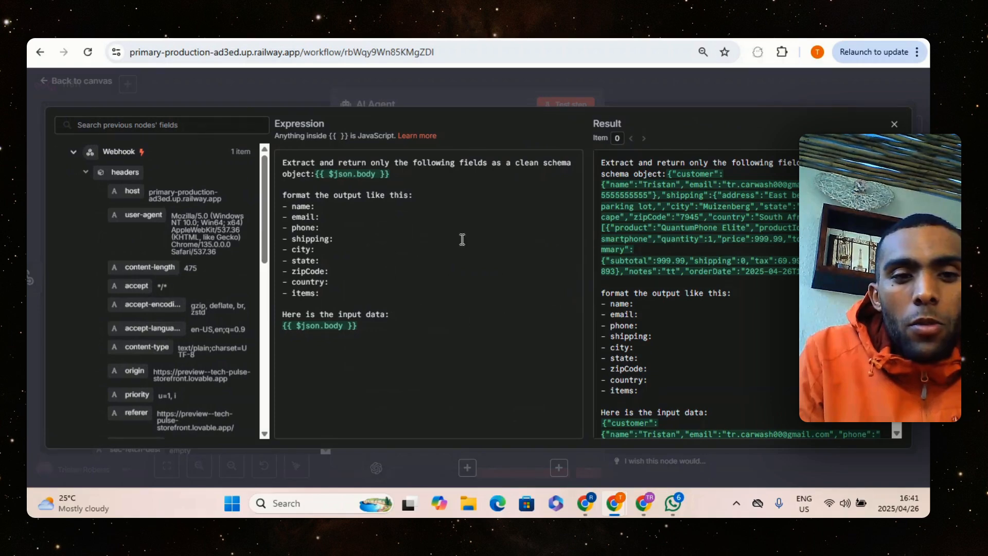
pyautogui.click(437, 100)
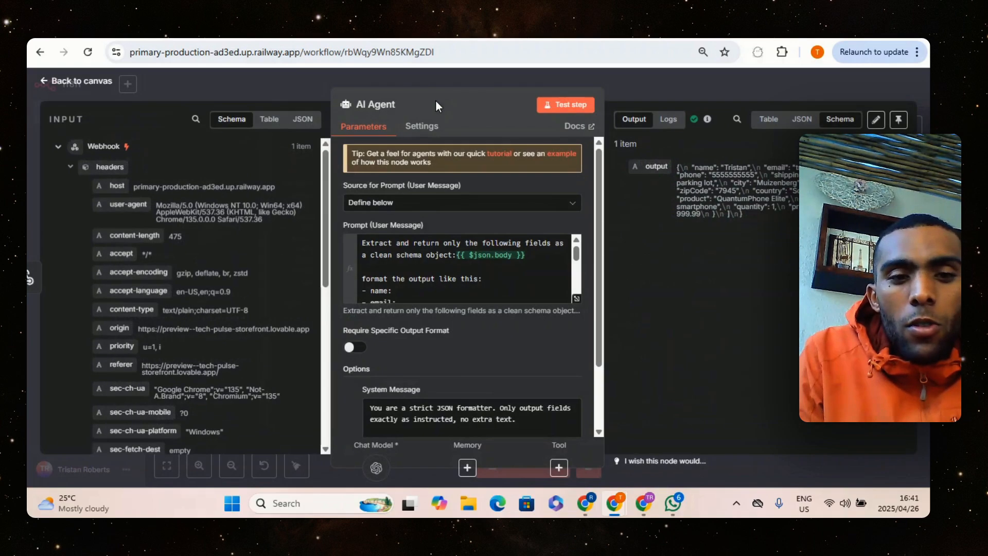
pyautogui.click(616, 94)
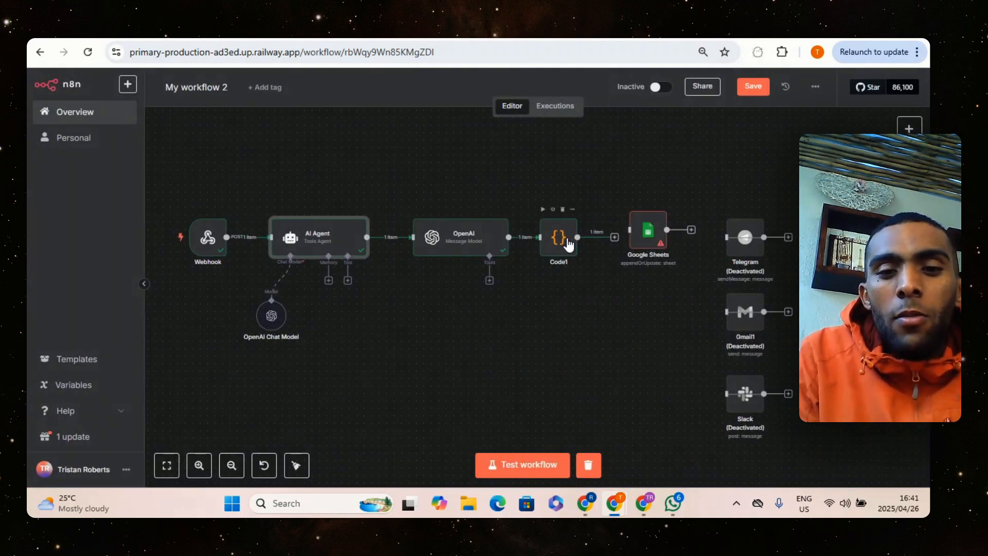
# Review the Code1 node's JavaScript for parsing the OpenAI output, and nudge the node slightly toward Google Sheets on the canvas
pyautogui.click(558, 241)
pyautogui.doubleClick(570, 231)
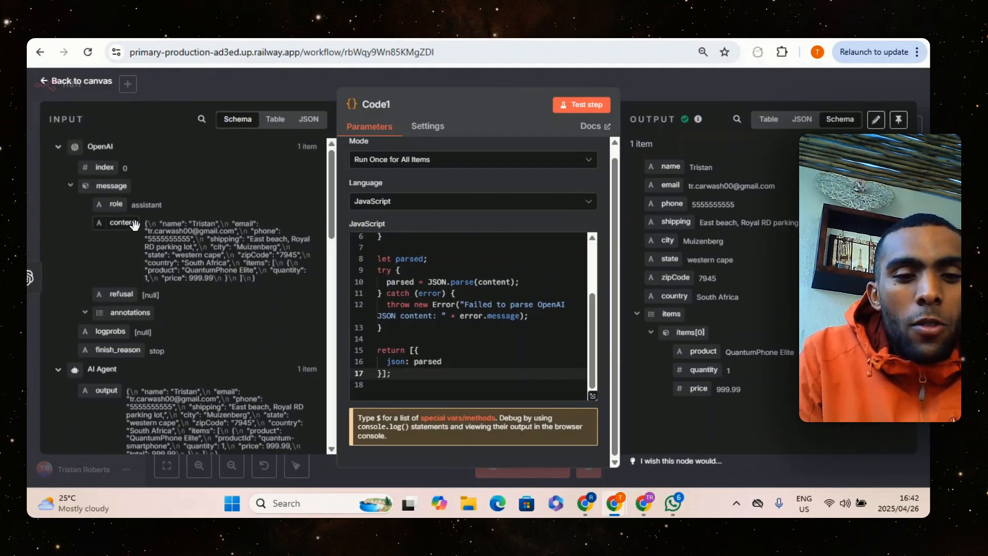
pyautogui.scroll(3, 442, 267)
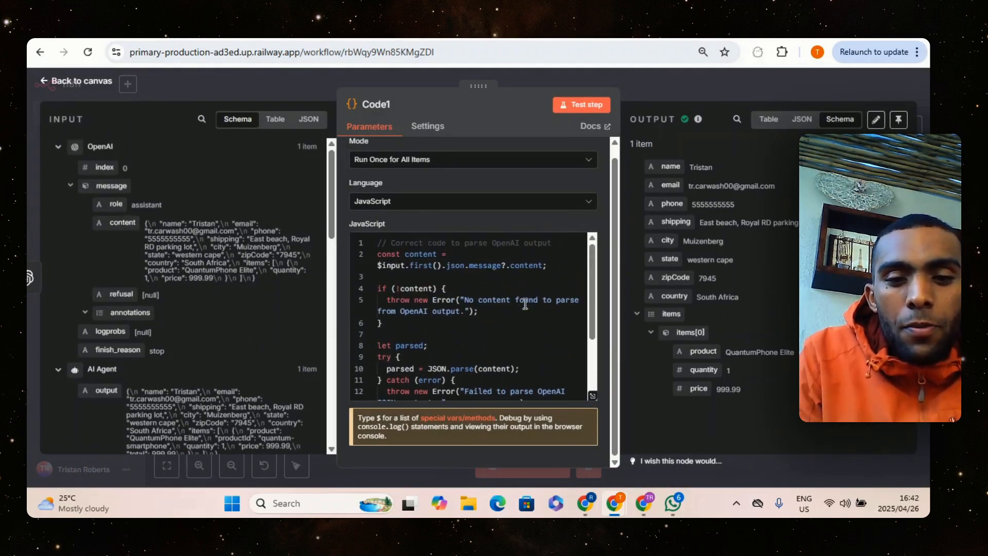
pyautogui.scroll(-3, 442, 267)
pyautogui.click(636, 93)
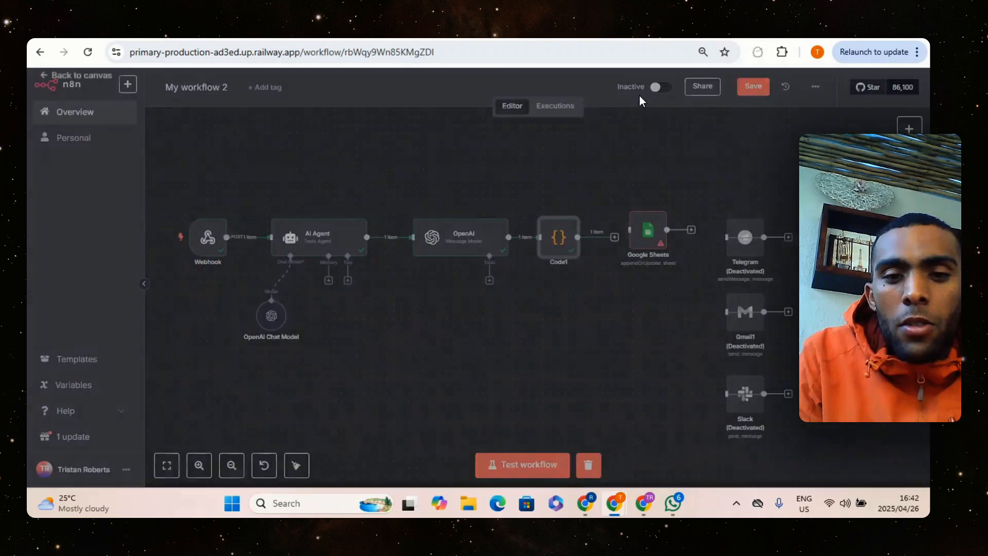
pyautogui.moveTo(558, 244); pyautogui.dragTo(565, 238)
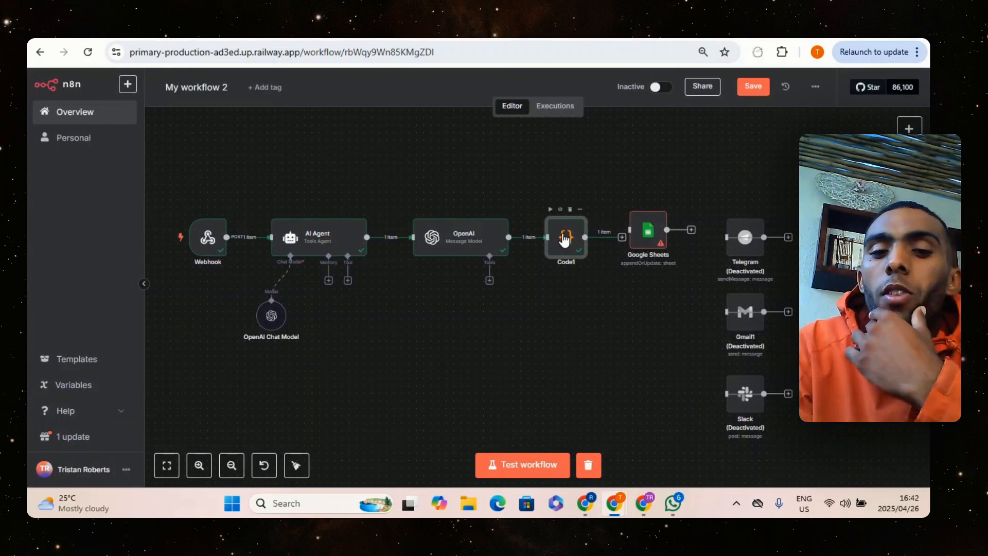
# Set the Google Sheets node's document to GadgetTech and its sheet to Sheet1
pyautogui.doubleClick(646, 235)
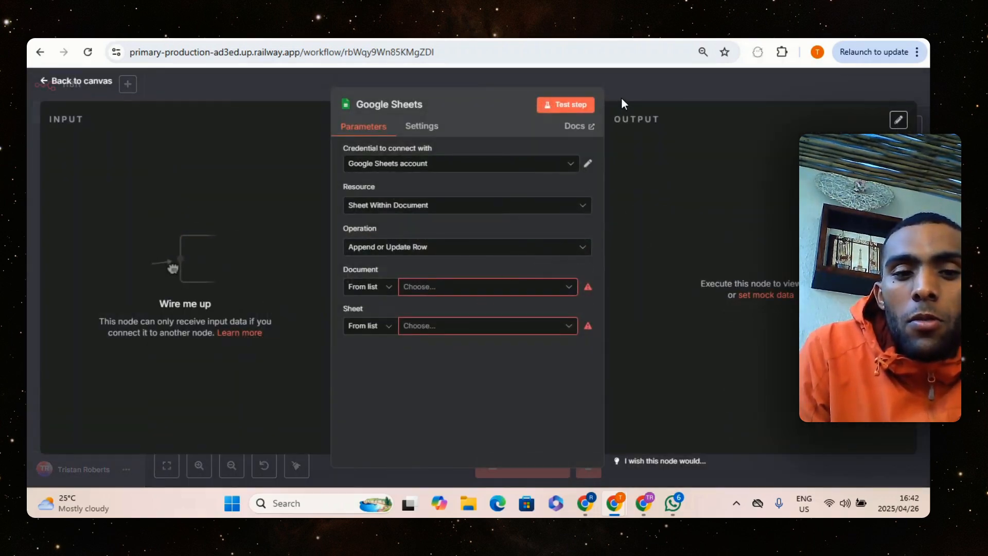
pyautogui.click(522, 286)
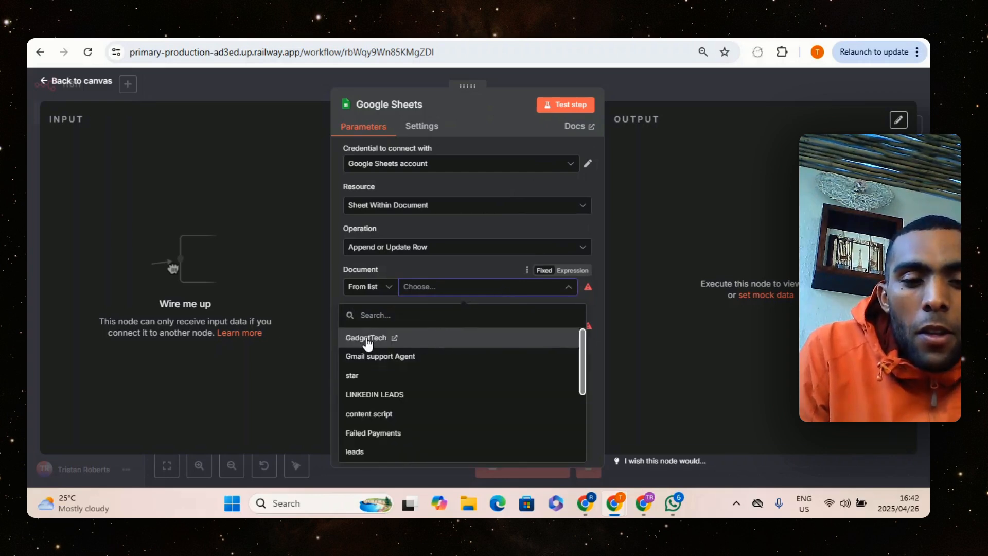
pyautogui.click(443, 341)
pyautogui.click(465, 326)
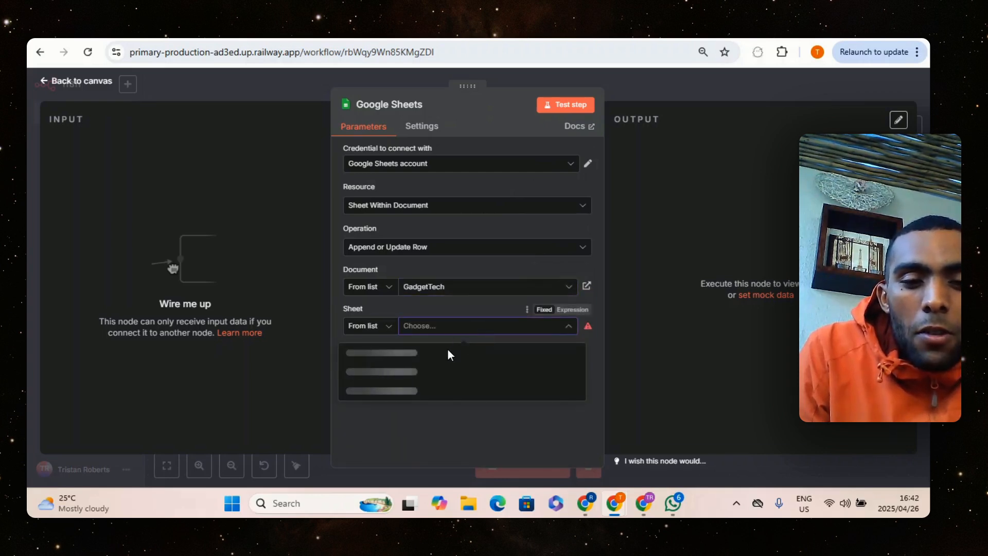
pyautogui.click(446, 354)
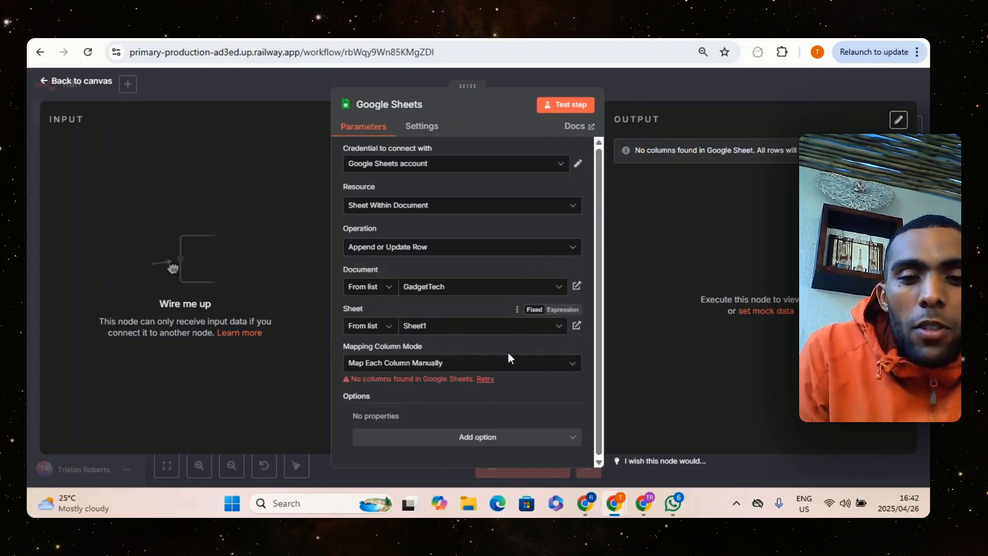
pyautogui.click(640, 93)
# Copy the "name" field label from the Code1 node's output into cell A1 of the GadgetTech spreadsheet
pyautogui.click(567, 33)
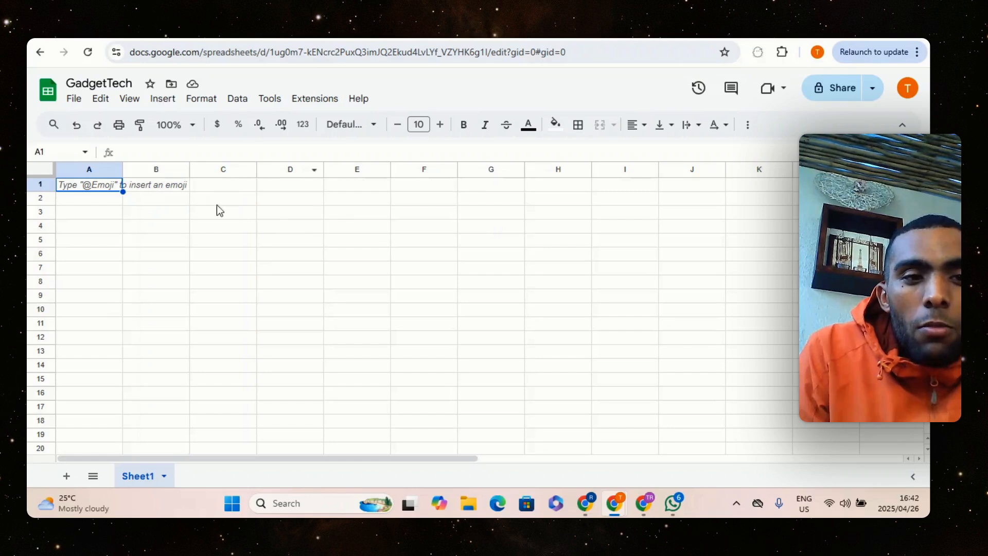
pyautogui.click(184, 32)
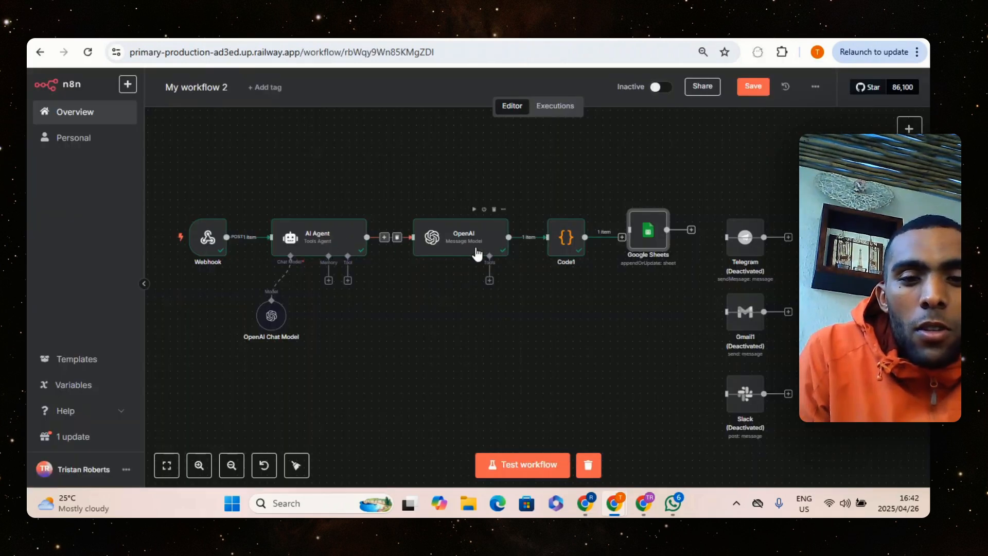
pyautogui.click(552, 245)
pyautogui.doubleClick(560, 244)
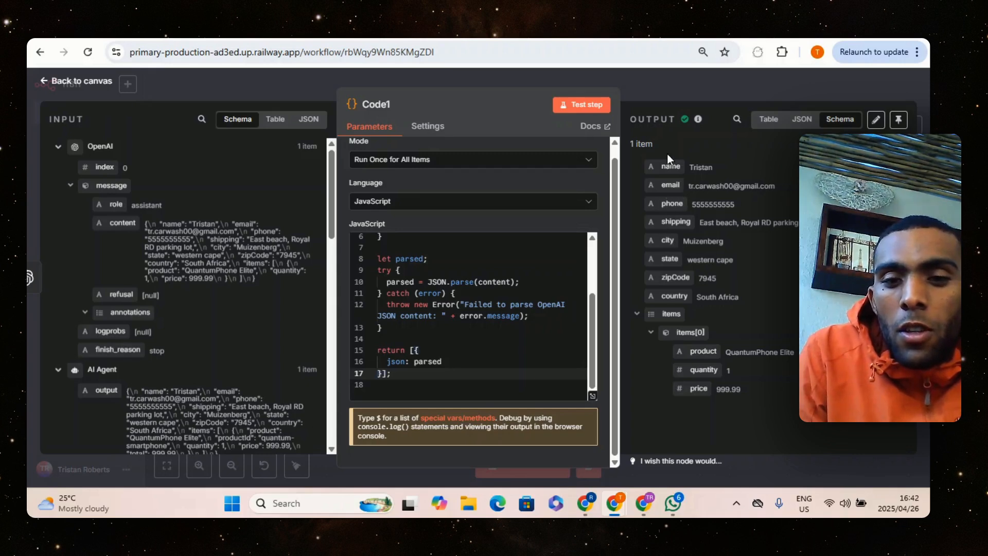
pyautogui.rightClick(672, 168)
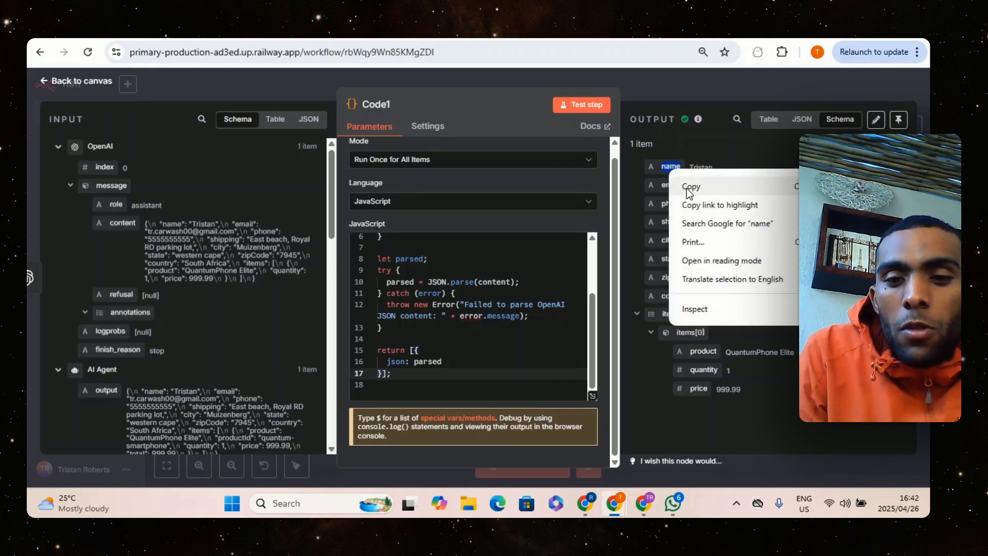
pyautogui.click(687, 184)
pyautogui.click(544, 38)
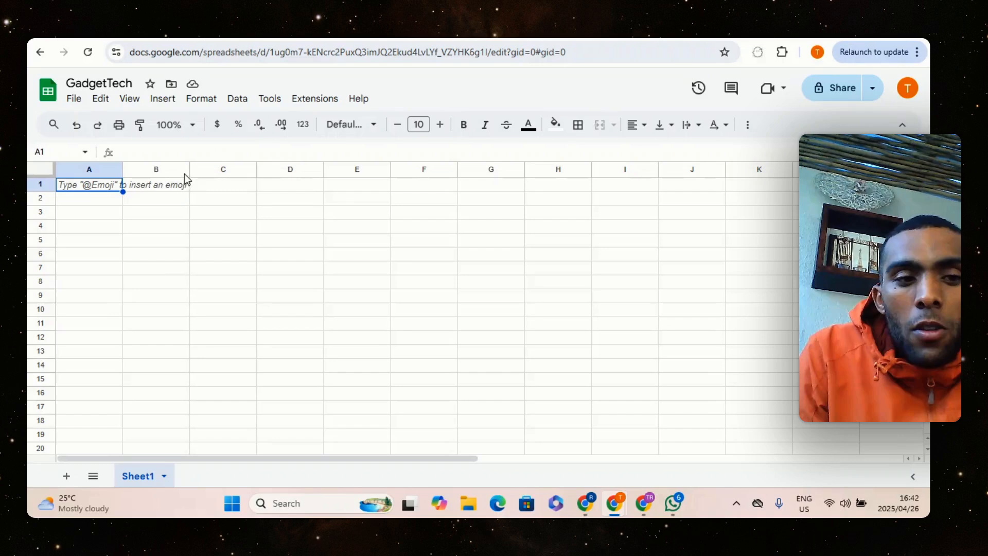
pyautogui.rightClick(95, 188)
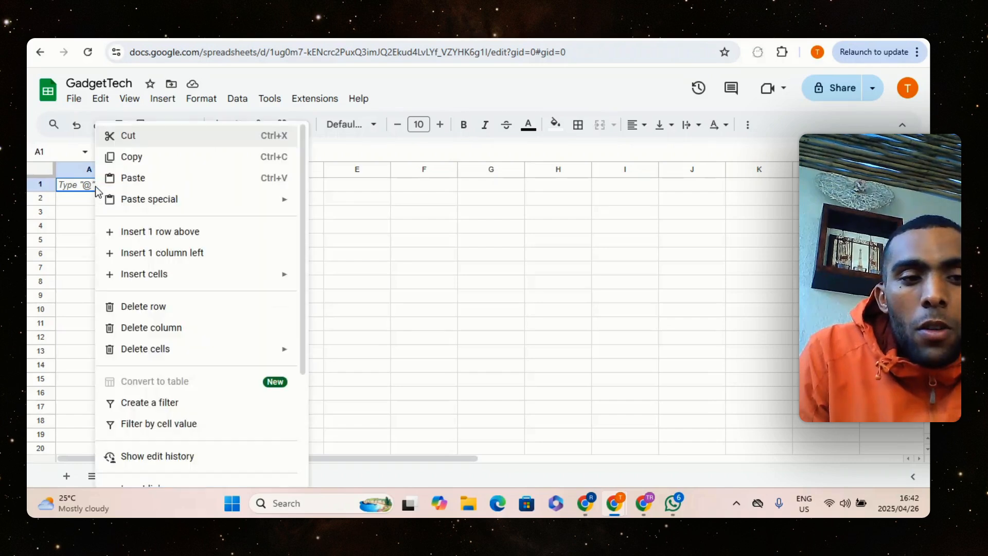
pyautogui.click(133, 178)
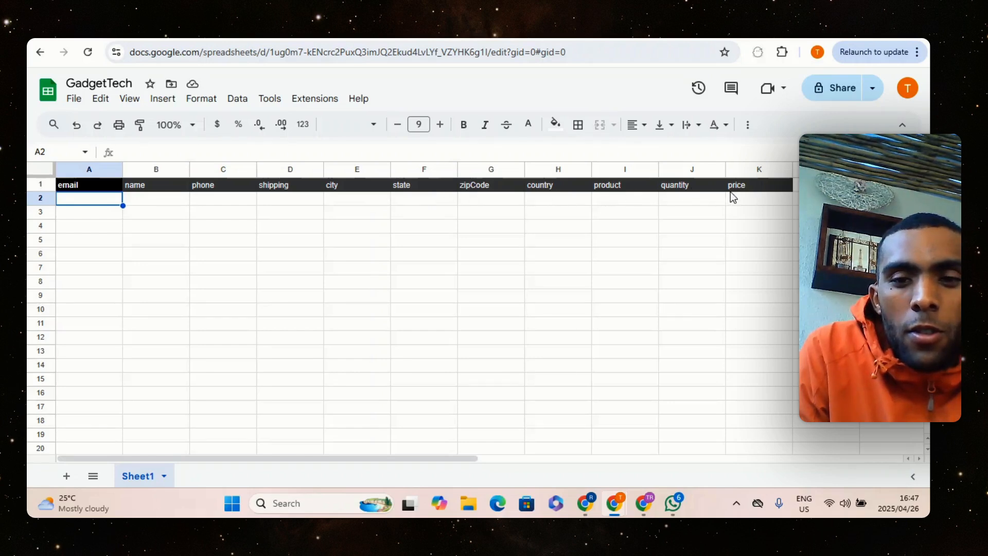
# Return to the n8n workflow and set the Google Sheets node's column to match on to name
pyautogui.click(232, 38)
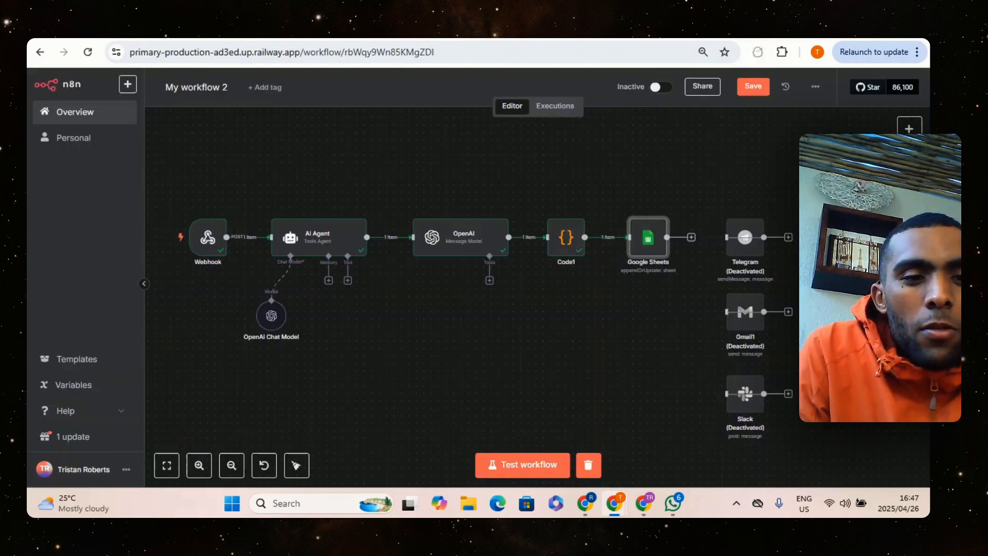
pyautogui.doubleClick(648, 238)
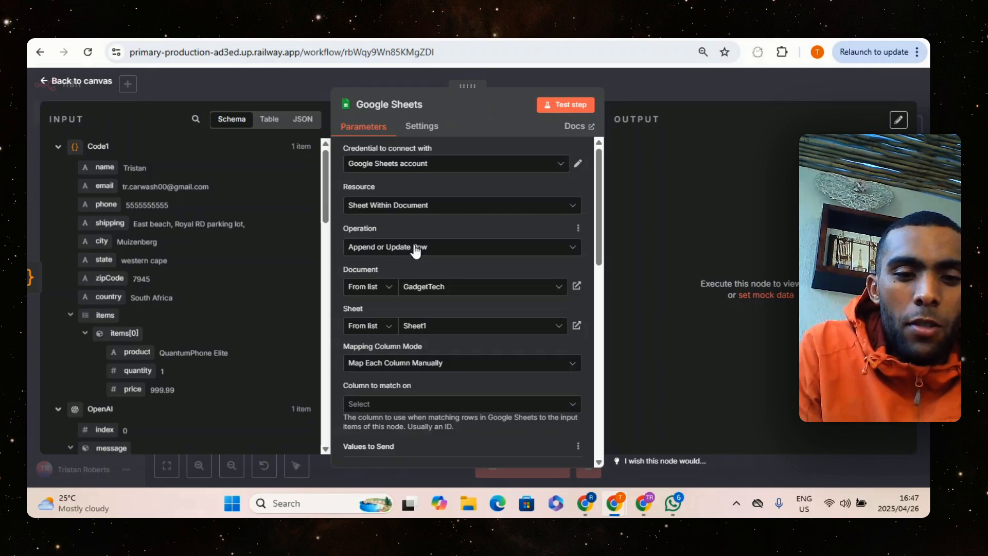
pyautogui.scroll(-1, 436, 297)
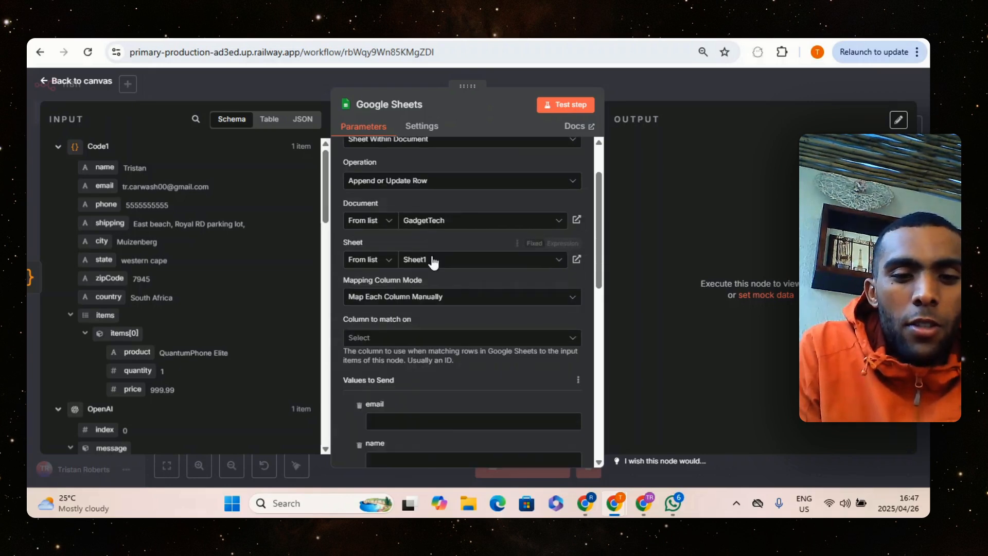
pyautogui.scroll(-1, 376, 277)
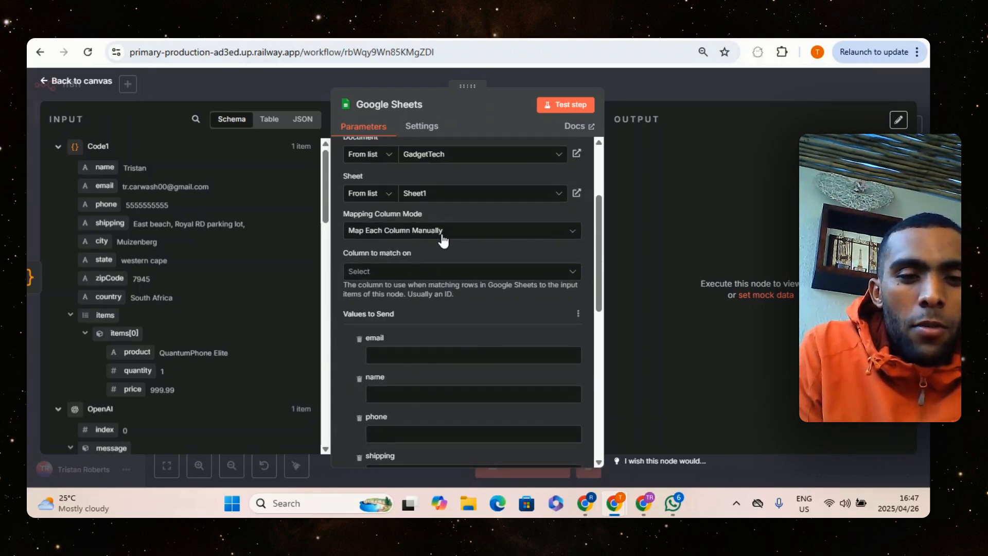
pyautogui.scroll(-1, 383, 216)
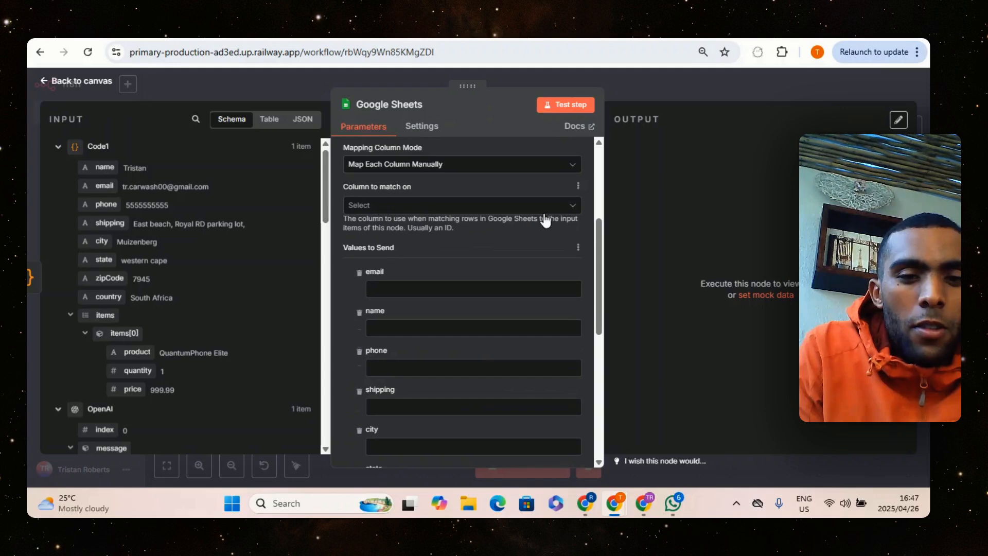
pyautogui.click(546, 211)
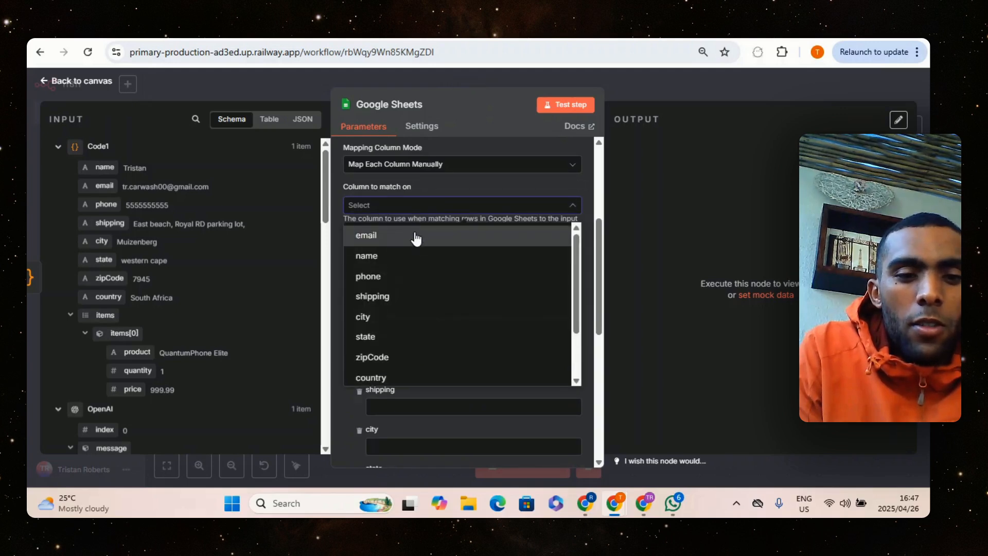
pyautogui.click(417, 255)
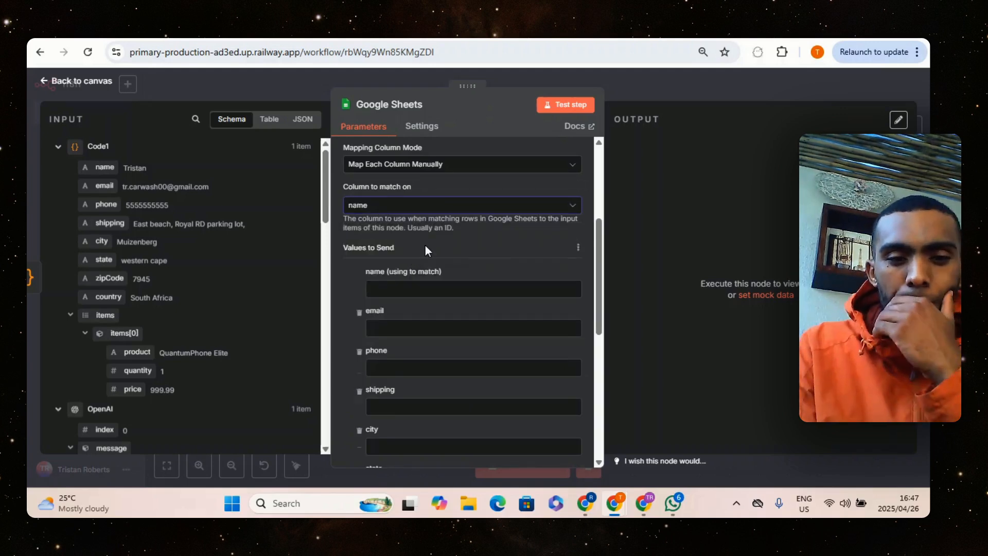
# Map the name, email and phone fields from the Code1 output to the matching columns in the Google Sheets node
pyautogui.moveTo(104, 167); pyautogui.dragTo(373, 290)
pyautogui.moveTo(105, 186); pyautogui.dragTo(391, 339)
pyautogui.moveTo(104, 204); pyautogui.dragTo(421, 390)
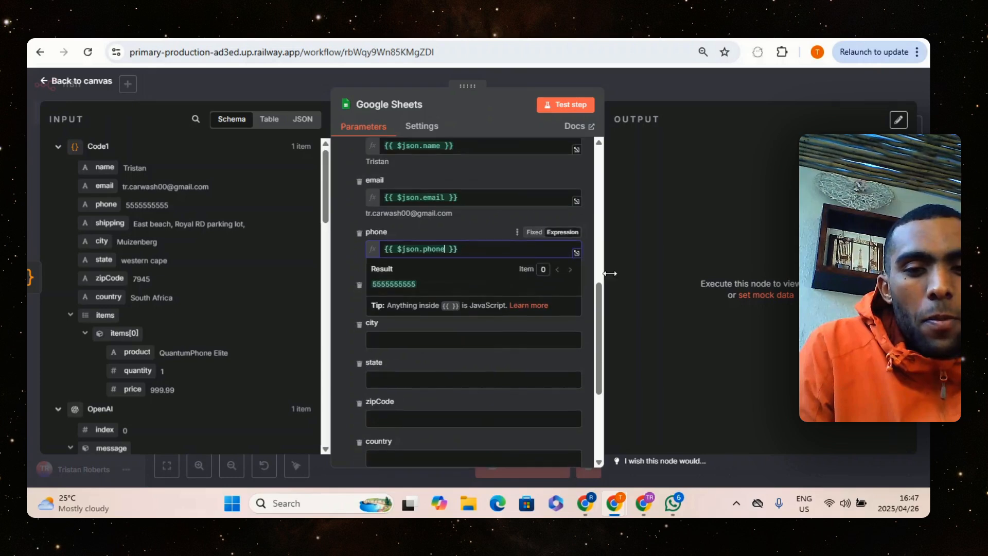
# Map the shipping, city, state, zipCode and country fields from the Code1 output to their matching Google Sheets columns
pyautogui.moveTo(110, 223); pyautogui.dragTo(391, 248)
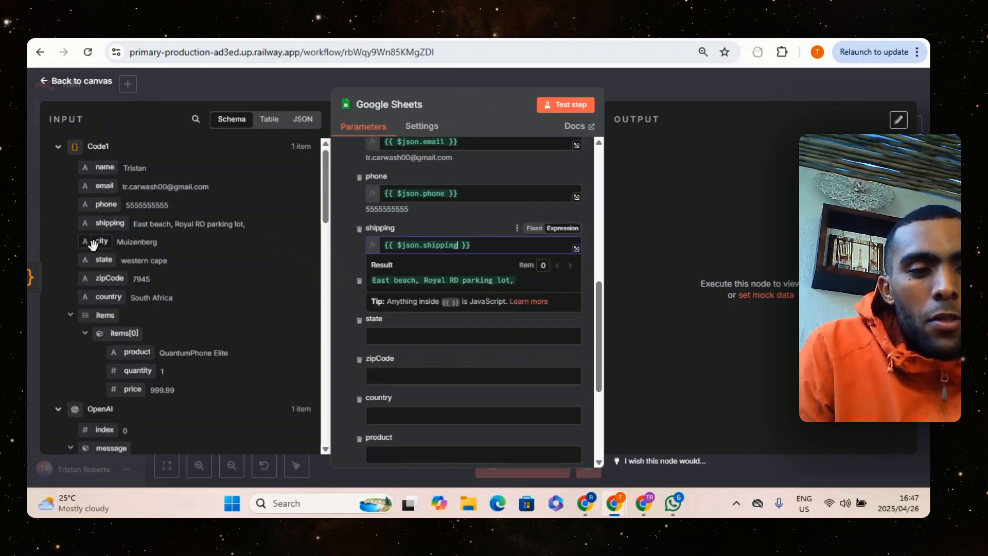
pyautogui.moveTo(94, 245); pyautogui.dragTo(387, 296)
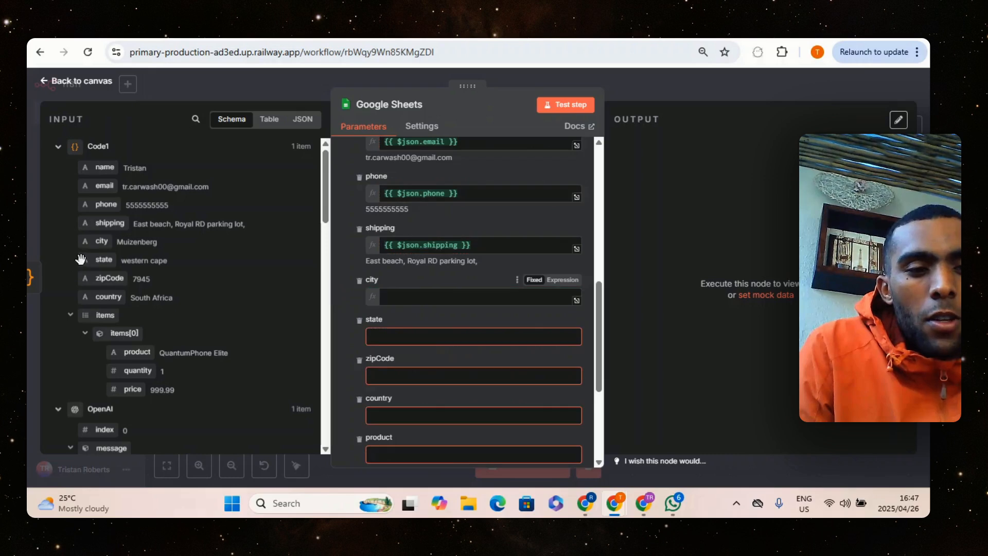
pyautogui.moveTo(81, 259); pyautogui.dragTo(381, 348)
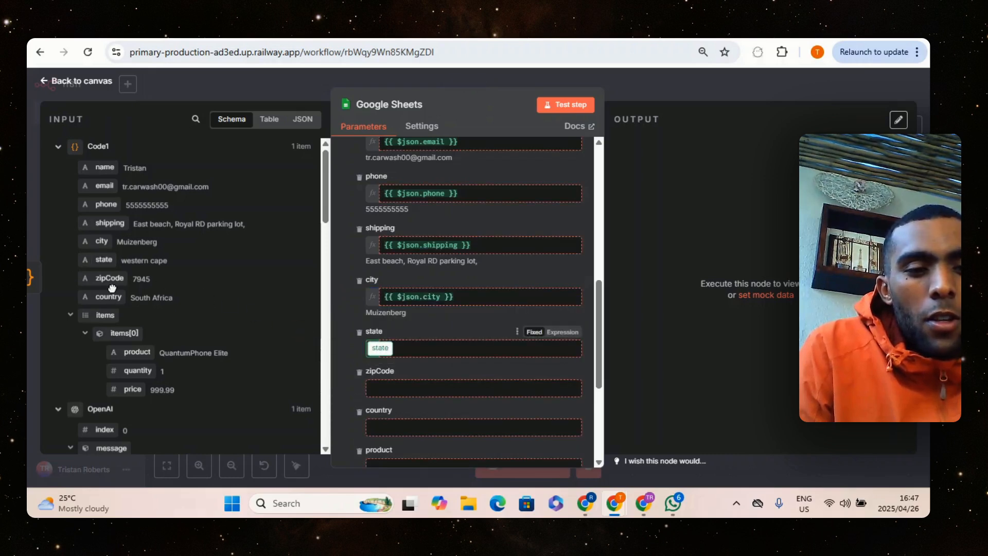
pyautogui.moveTo(101, 280); pyautogui.dragTo(393, 399)
pyautogui.scroll(-4, 422, 307)
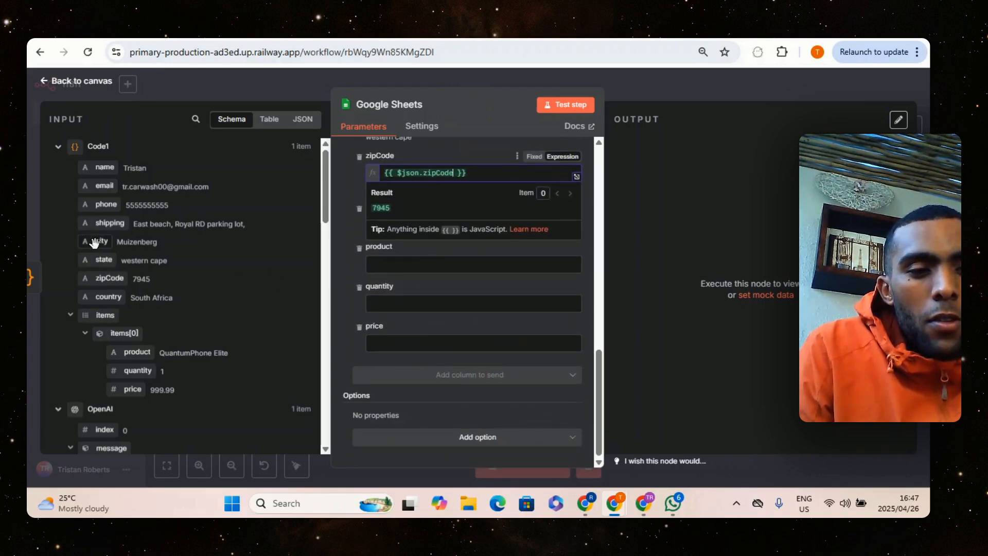
pyautogui.moveTo(108, 297); pyautogui.dragTo(356, 233)
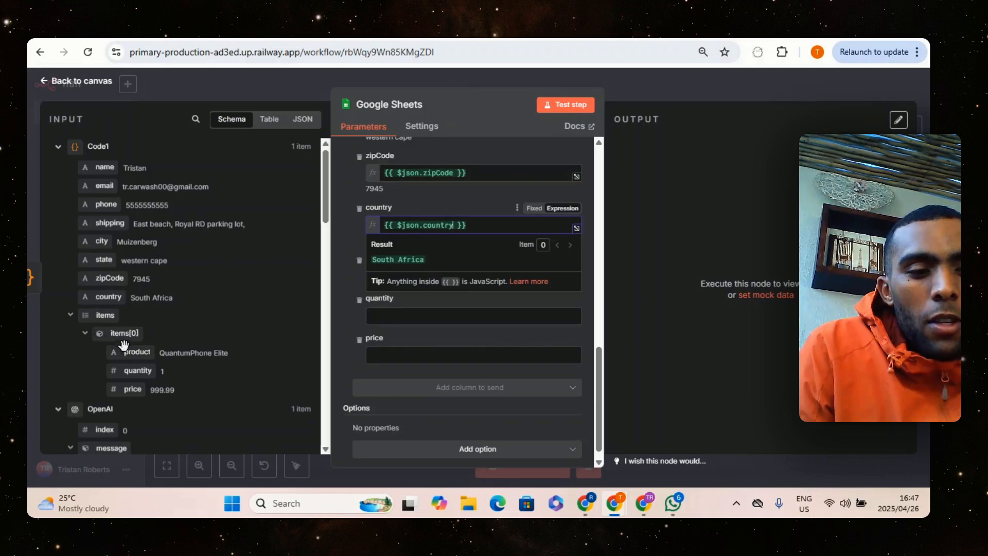
# Map the product, quantity and price fields of items[0] from the Code1 output to their matching Google Sheets columns
pyautogui.moveTo(124, 344); pyautogui.dragTo(370, 286)
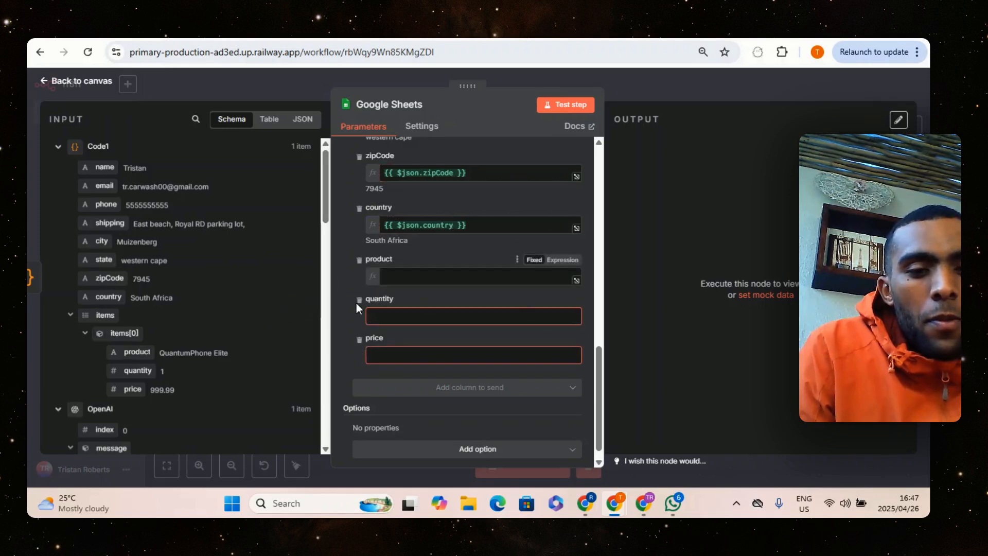
pyautogui.moveTo(132, 372); pyautogui.dragTo(381, 320)
pyautogui.moveTo(133, 389); pyautogui.dragTo(383, 380)
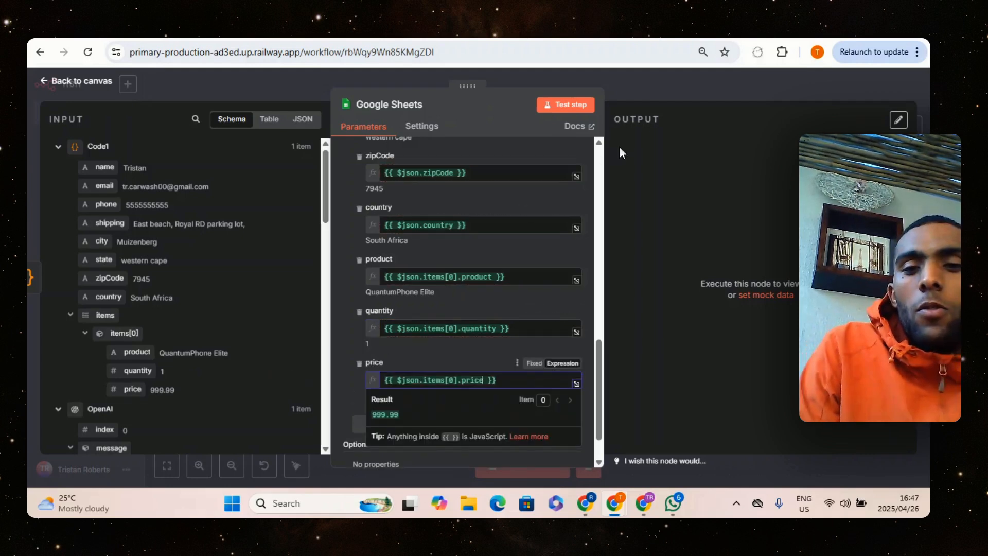
# Run a test of the Google Sheets node and return to the workflow canvas
pyautogui.click(647, 154)
pyautogui.click(580, 105)
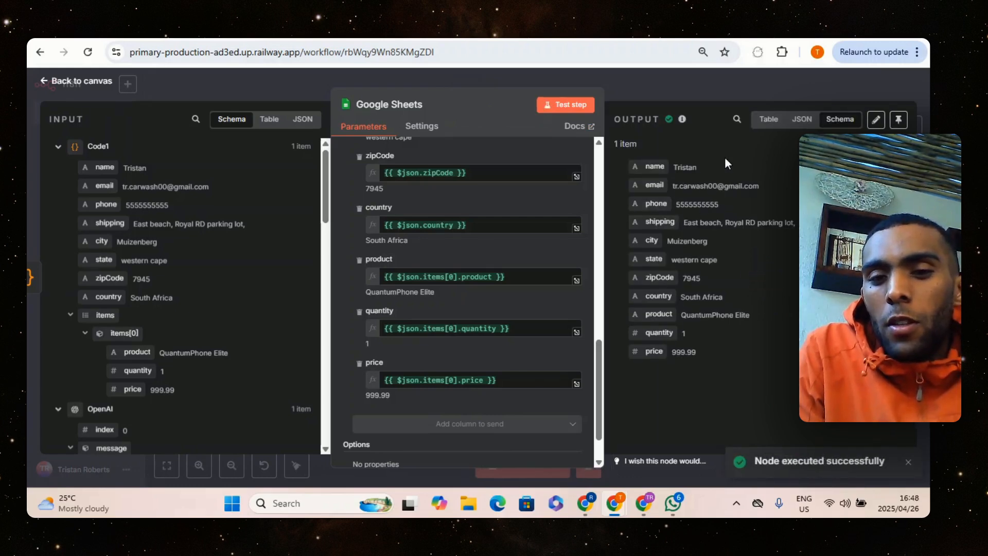
pyautogui.click(656, 91)
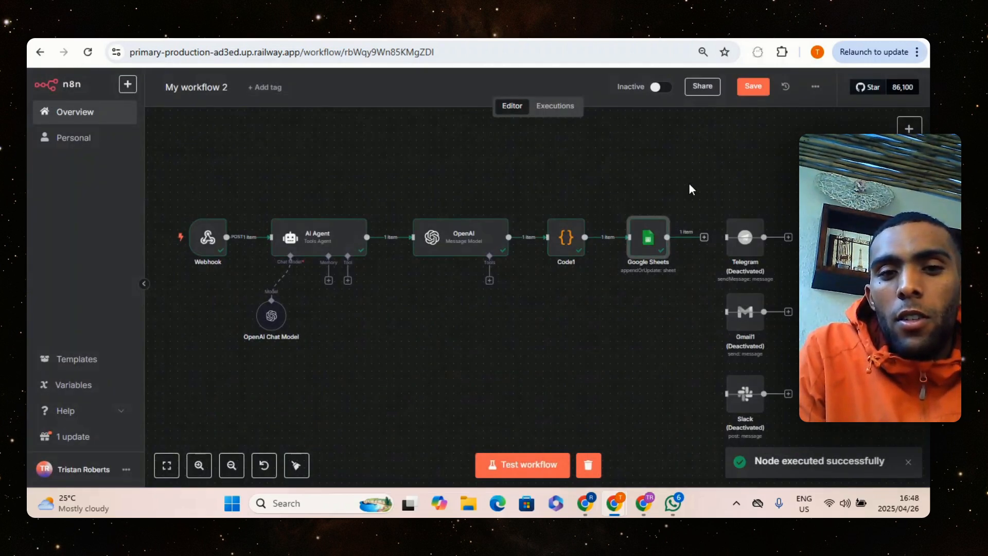
# Switch to the GadgetTech spreadsheet and check the contents of the email cell in row 2
pyautogui.click(603, 38)
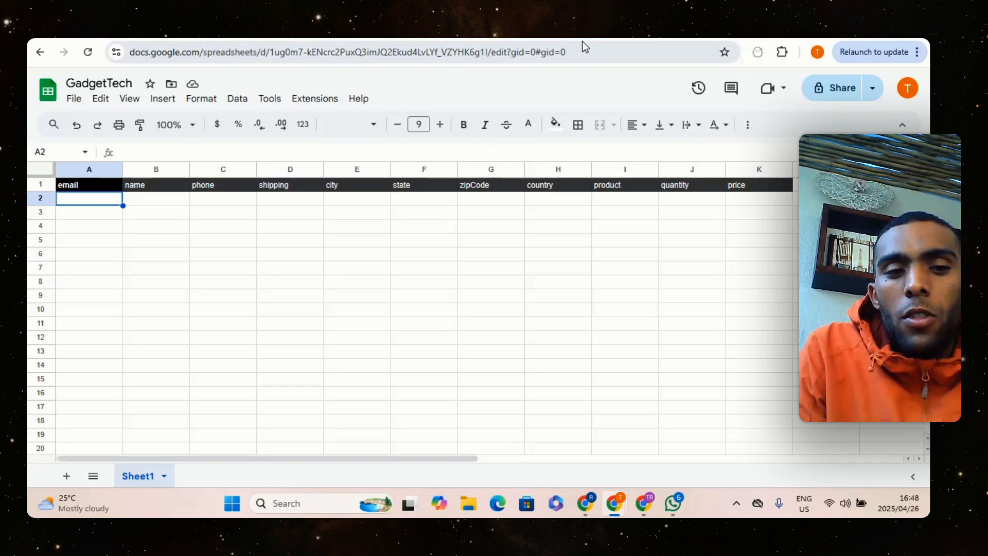
pyautogui.click(91, 242)
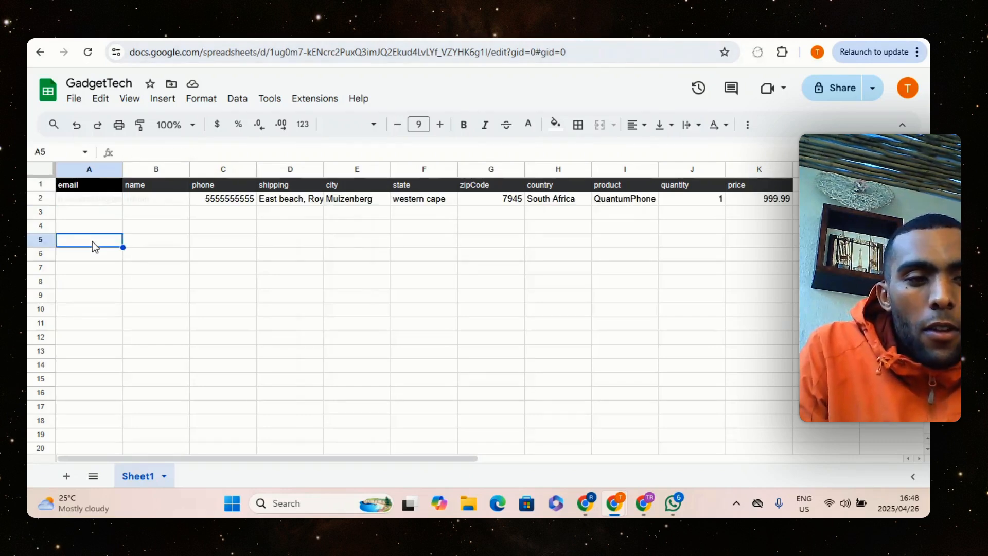
pyautogui.click(91, 200)
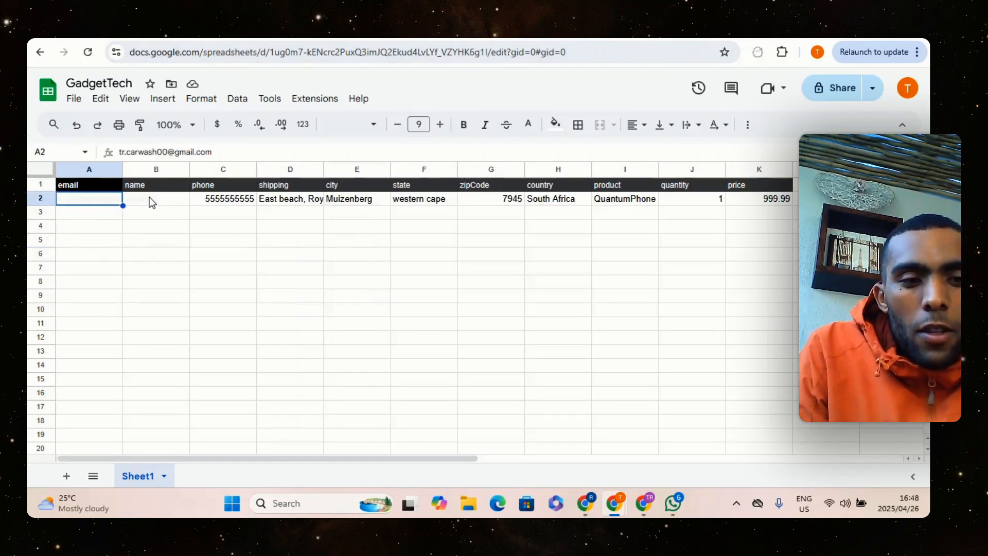
pyautogui.tripleClick(107, 197)
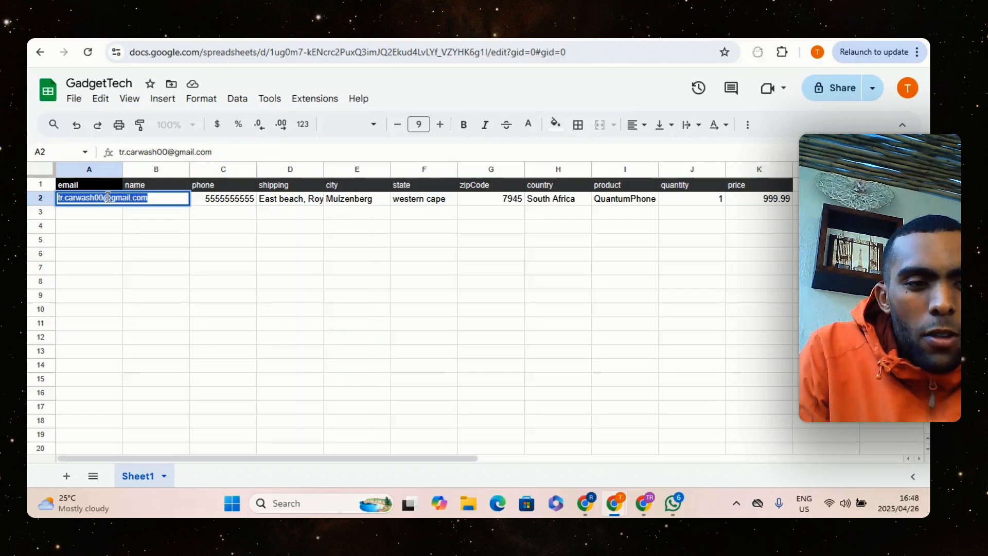
pyautogui.click(129, 224)
pyautogui.click(107, 200)
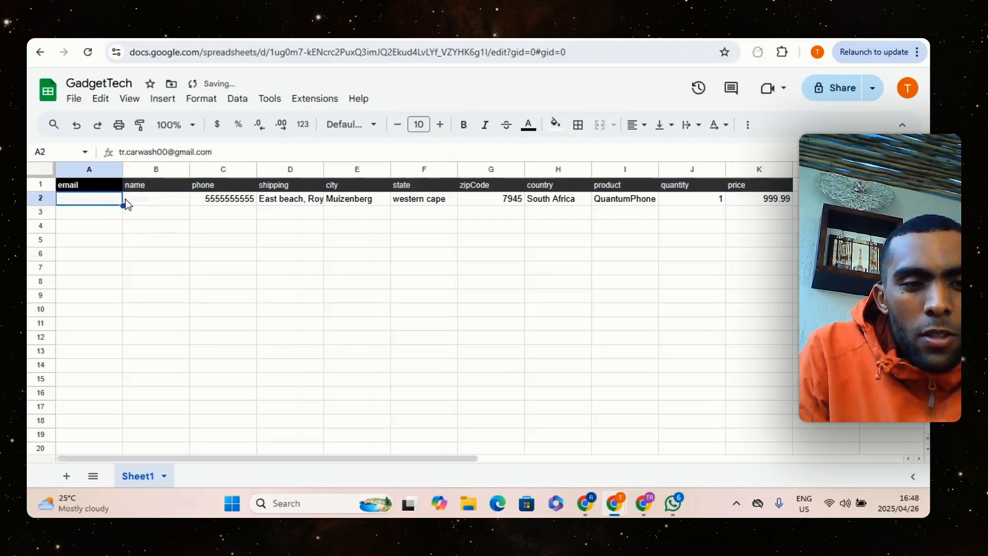
# Fill the email cell A2 with black
pyautogui.doubleClick(80, 201)
pyautogui.tripleClick(79, 201)
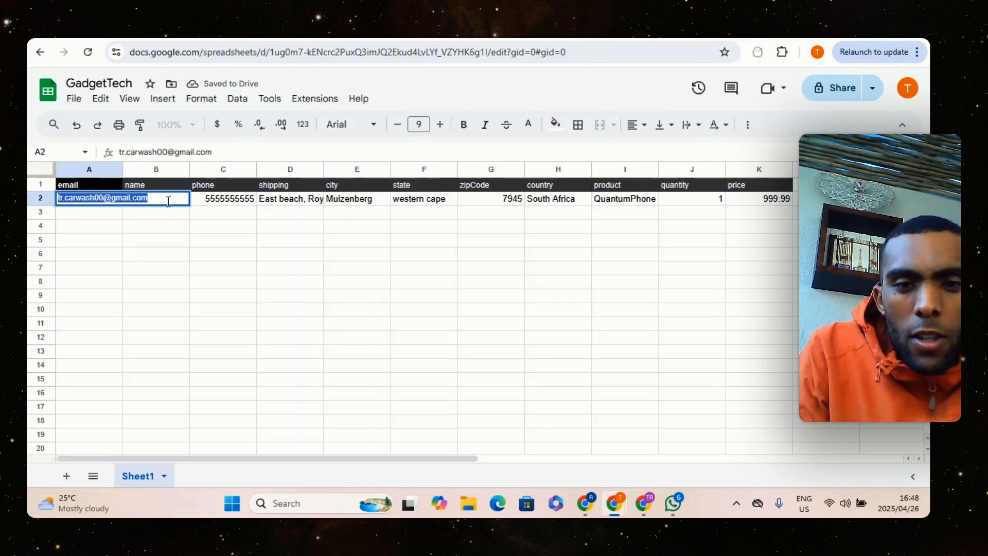
pyautogui.click(555, 126)
pyautogui.click(564, 175)
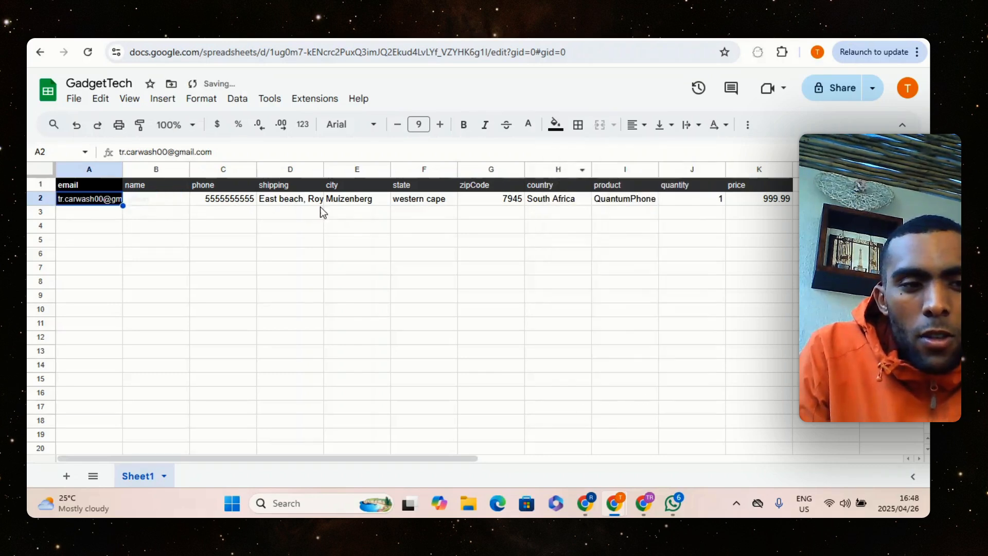
# Fill the name cell B2 with black and widen the shipping column so the whole address fits
pyautogui.click(171, 224)
pyautogui.click(156, 202)
pyautogui.doubleClick(155, 202)
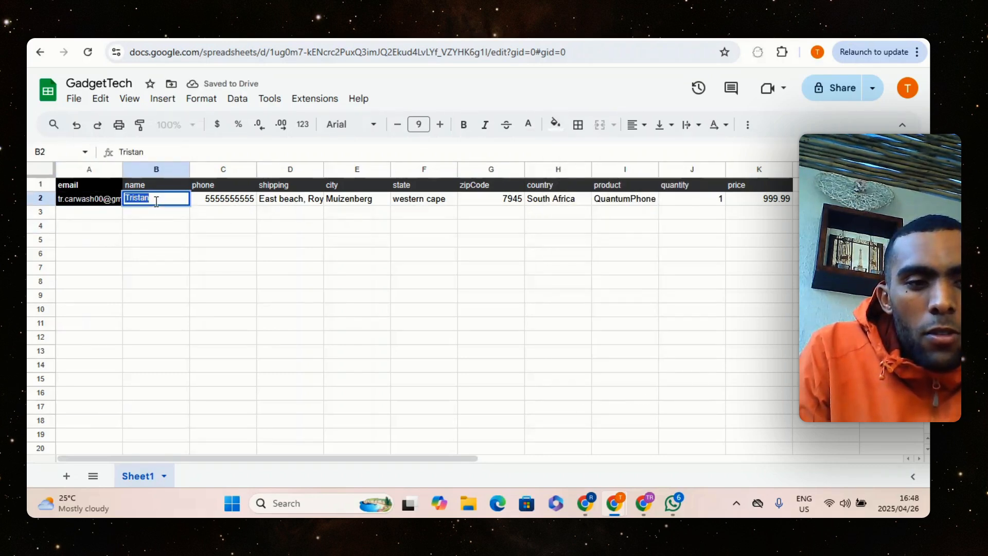
pyautogui.click(556, 125)
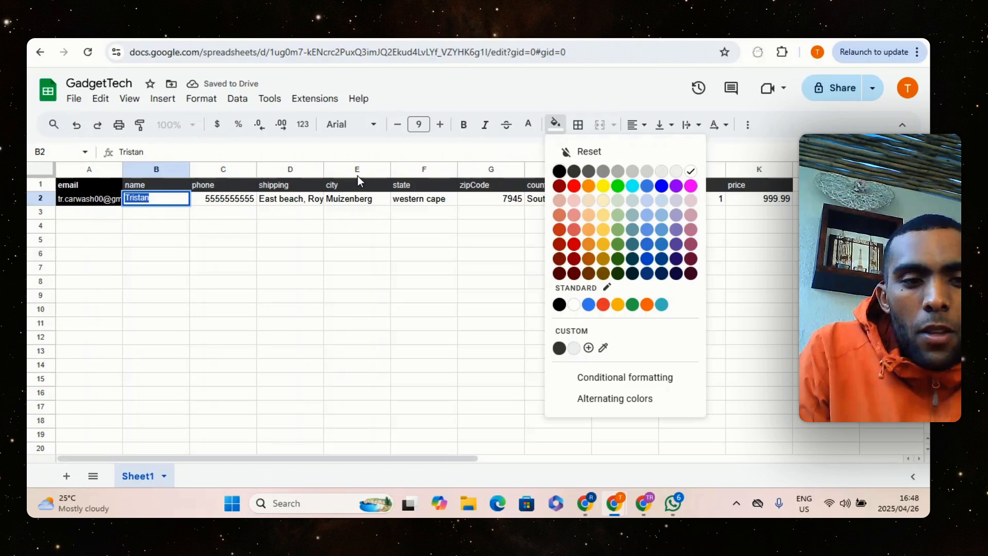
pyautogui.click(221, 212)
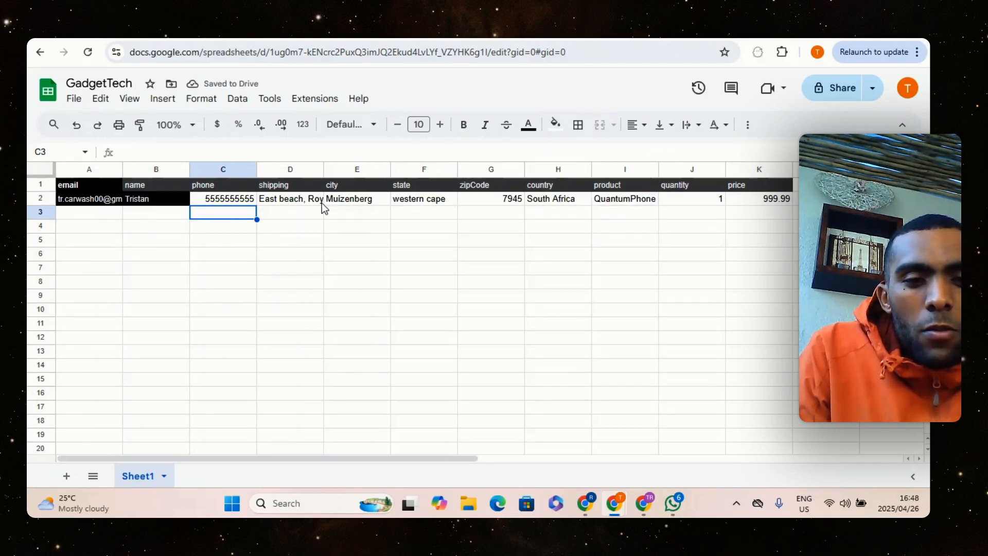
pyautogui.moveTo(324, 170); pyautogui.dragTo(394, 171)
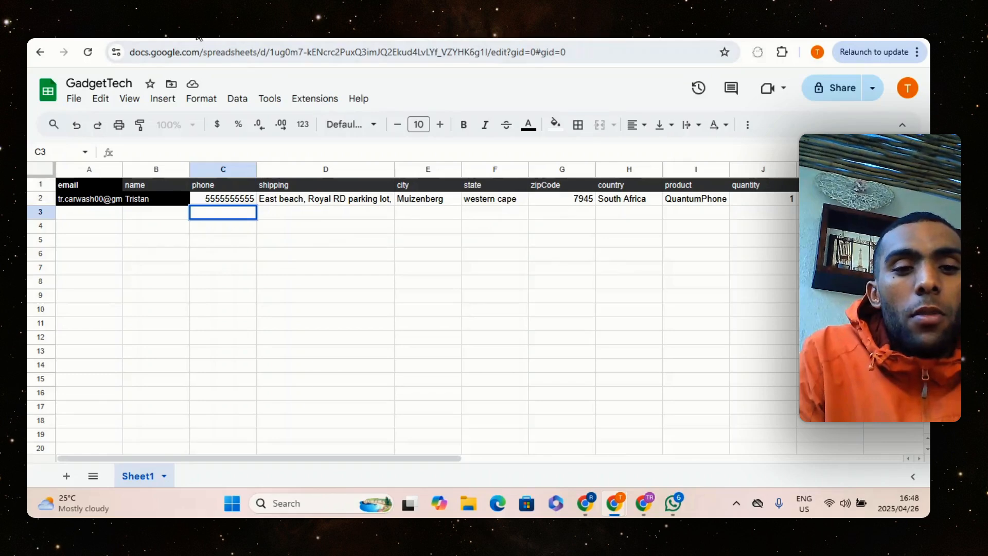
# Return to the n8n workflow and move the deactivated Telegram, Gmail1 and Slack nodes farther away from the Google Sheets node
pyautogui.click(371, 32)
pyautogui.moveTo(171, 185); pyautogui.dragTo(692, 405)
pyautogui.click(618, 336)
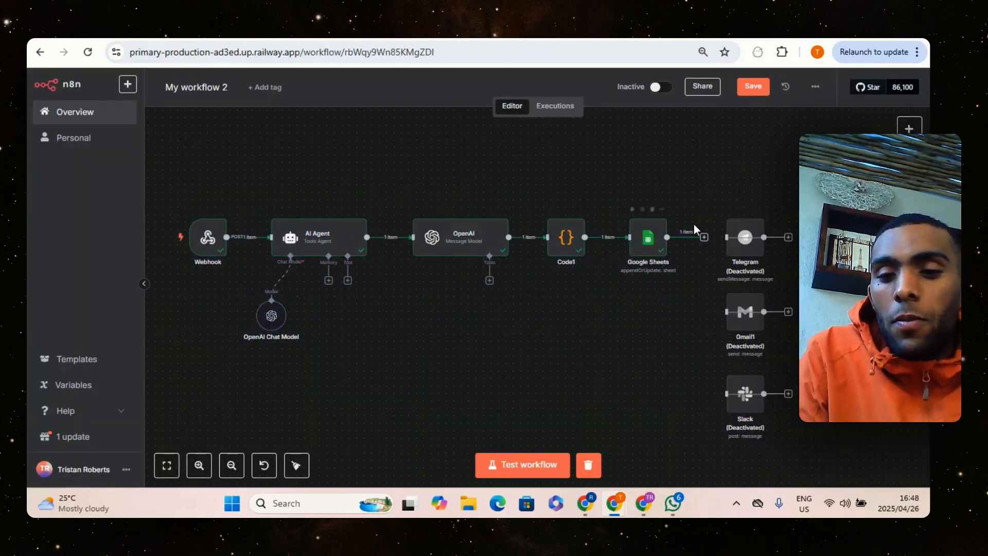
pyautogui.moveTo(751, 355); pyautogui.dragTo(818, 472)
pyautogui.press('Delete')
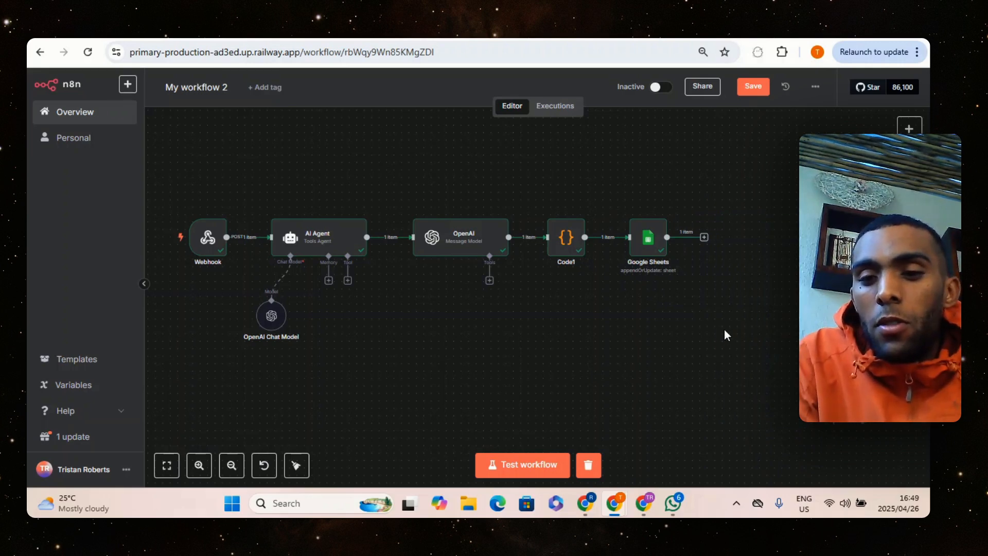
# Delete the Telegram and Slack nodes and move the Gmail1 node beside the Google Sheets node, in line with the workflow
pyautogui.hscroll(5, 691, 325)
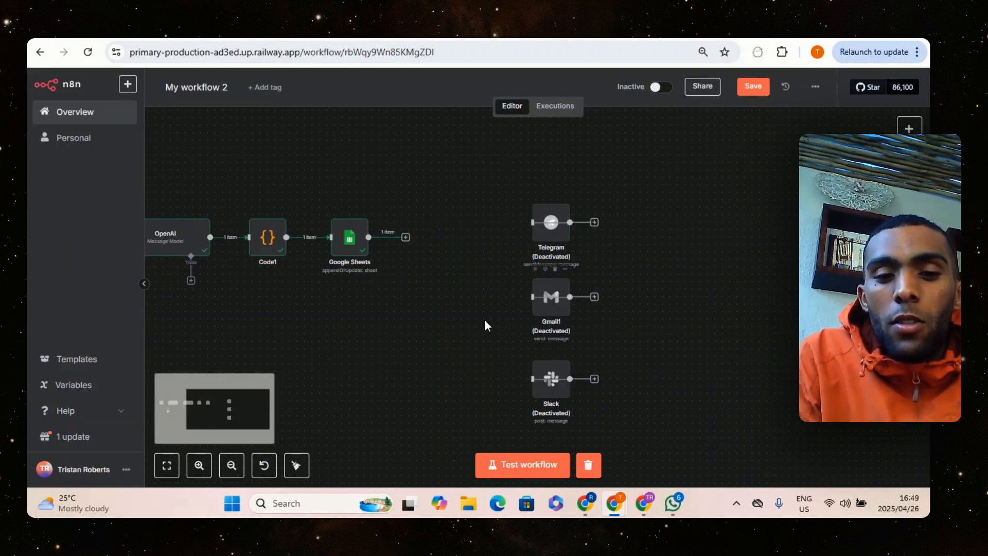
pyautogui.rightClick(544, 306)
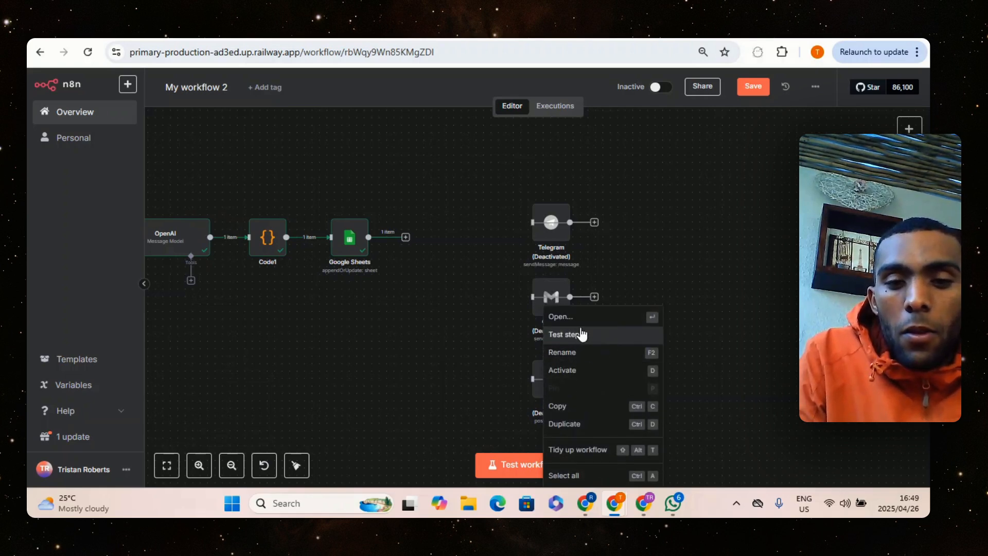
pyautogui.click(617, 207)
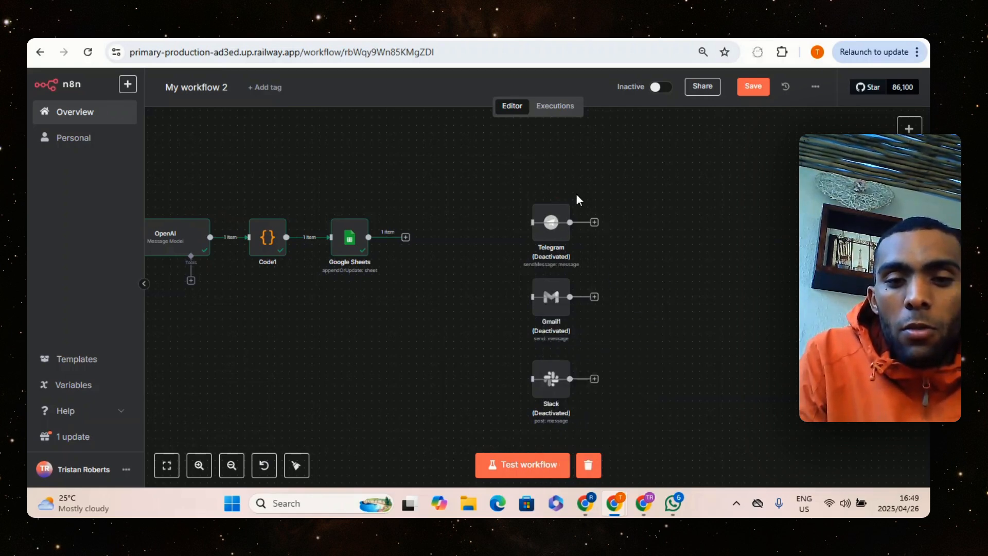
pyautogui.click(556, 195)
pyautogui.moveTo(546, 323); pyautogui.dragTo(472, 263)
pyautogui.click(556, 350)
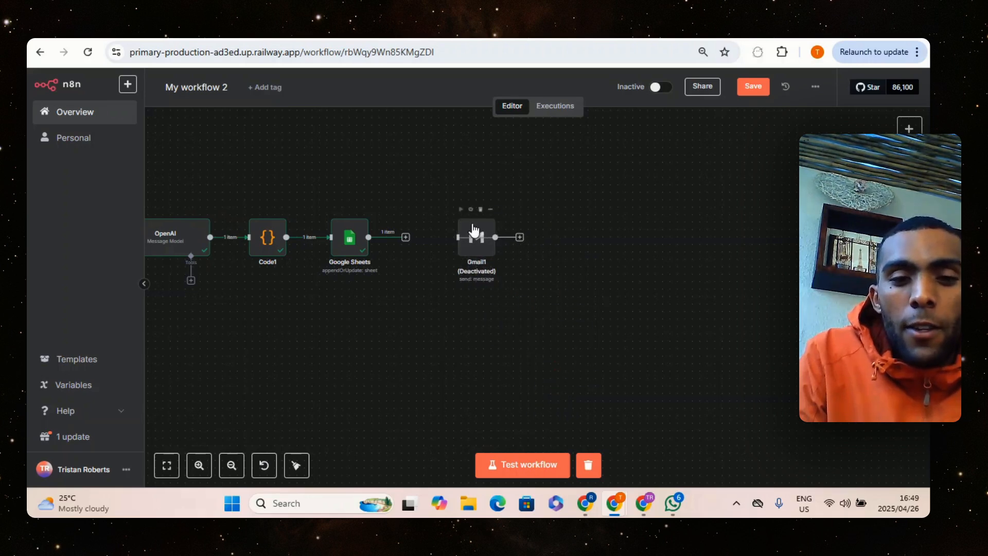
# Activate the Gmail1 node and connect the Google Sheets node's output to it
pyautogui.click(492, 210)
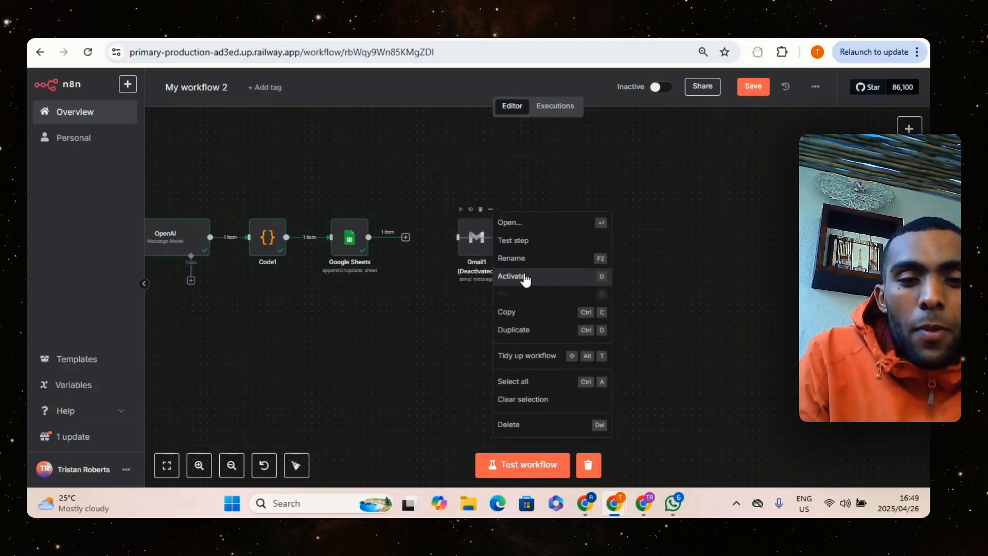
pyautogui.click(524, 279)
pyautogui.moveTo(467, 248); pyautogui.dragTo(452, 249)
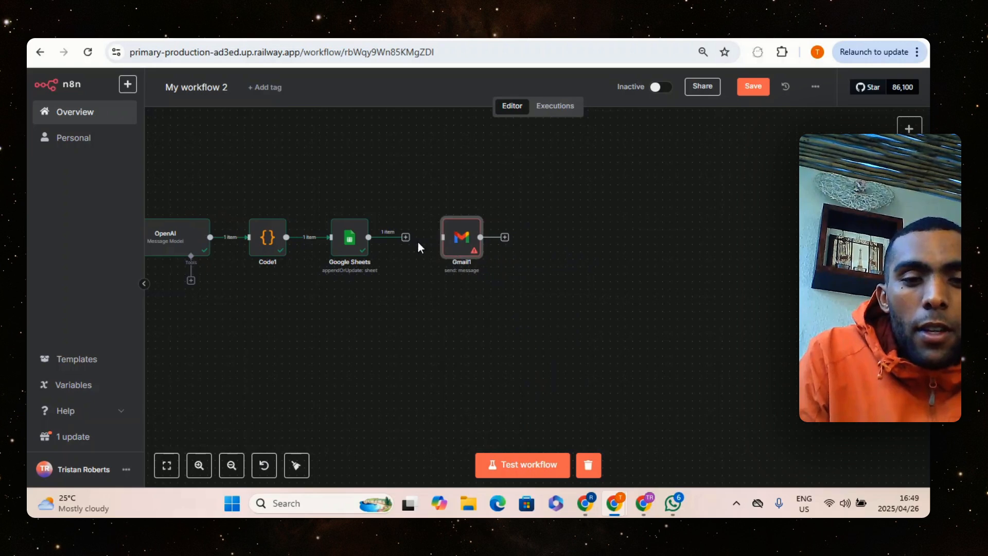
pyautogui.moveTo(368, 237); pyautogui.dragTo(440, 238)
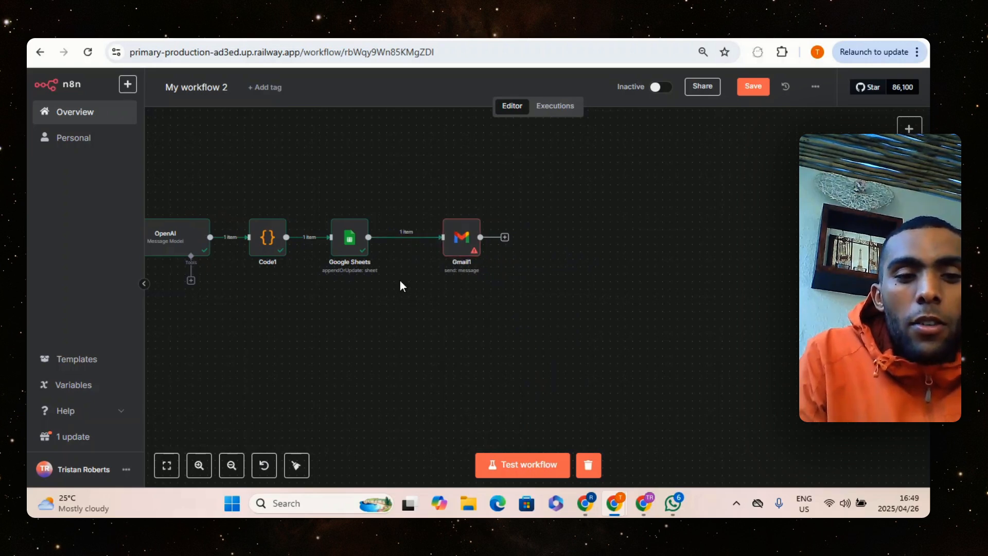
# Make room before the Gmail1 node and insert an OpenAI Message a Model node between Google Sheets and Gmail1
pyautogui.hscroll(-3, 400, 285)
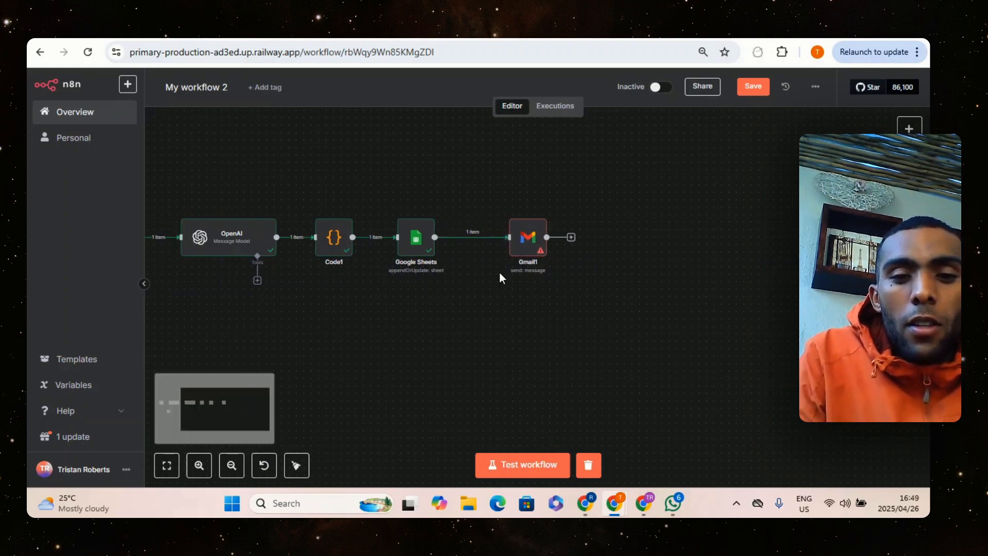
pyautogui.click(541, 208)
pyautogui.click(504, 255)
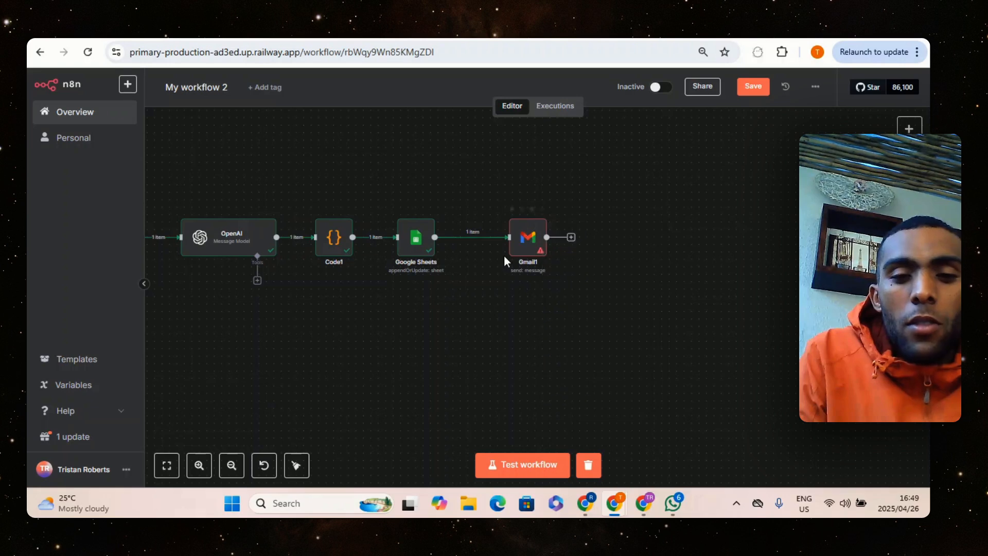
pyautogui.moveTo(525, 239); pyautogui.dragTo(587, 239)
pyautogui.click(496, 237)
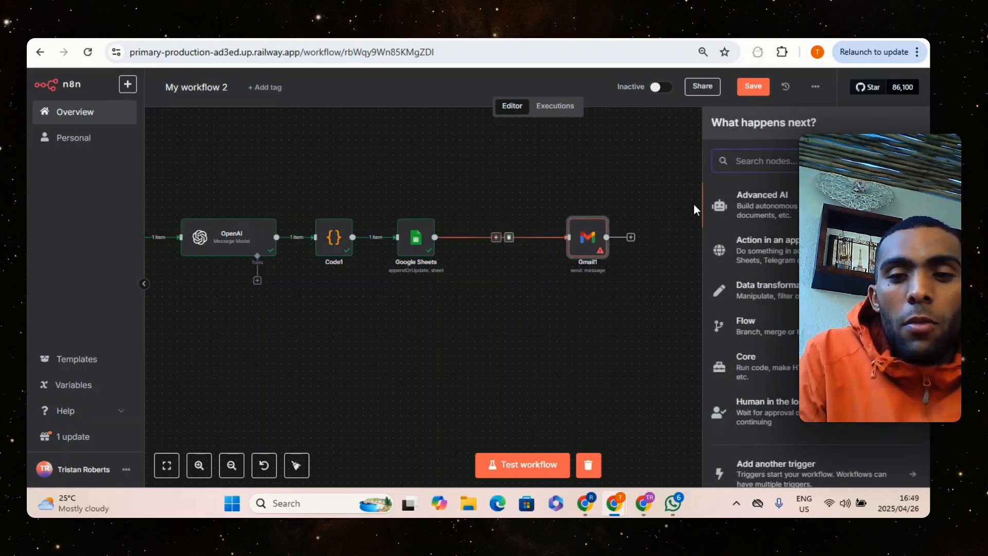
pyautogui.write('openai')
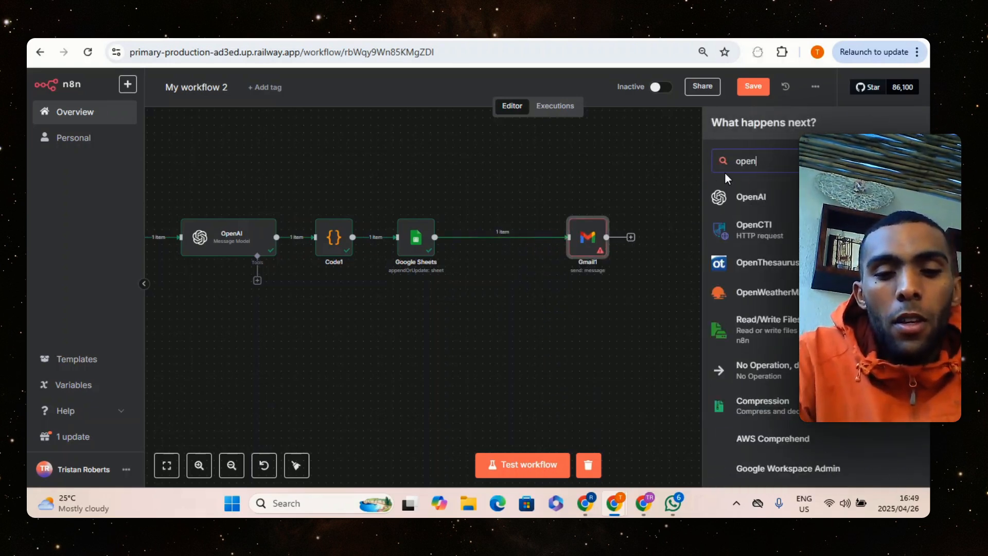
pyautogui.click(741, 196)
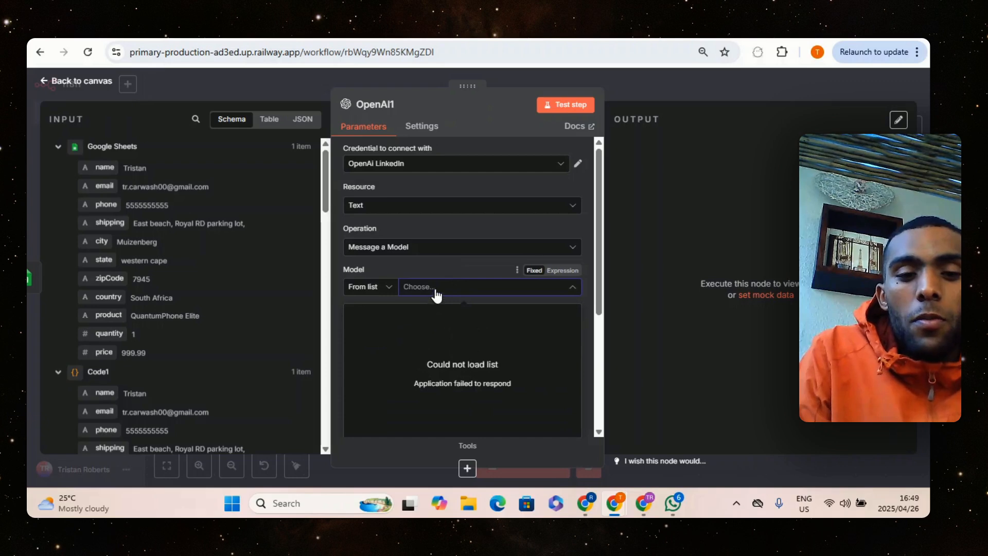
# Search the OpenAI1 node's model list for "4o-mini" and select GPT-4O-MINI as the model
pyautogui.click(449, 263)
pyautogui.scroll(-2, 461, 266)
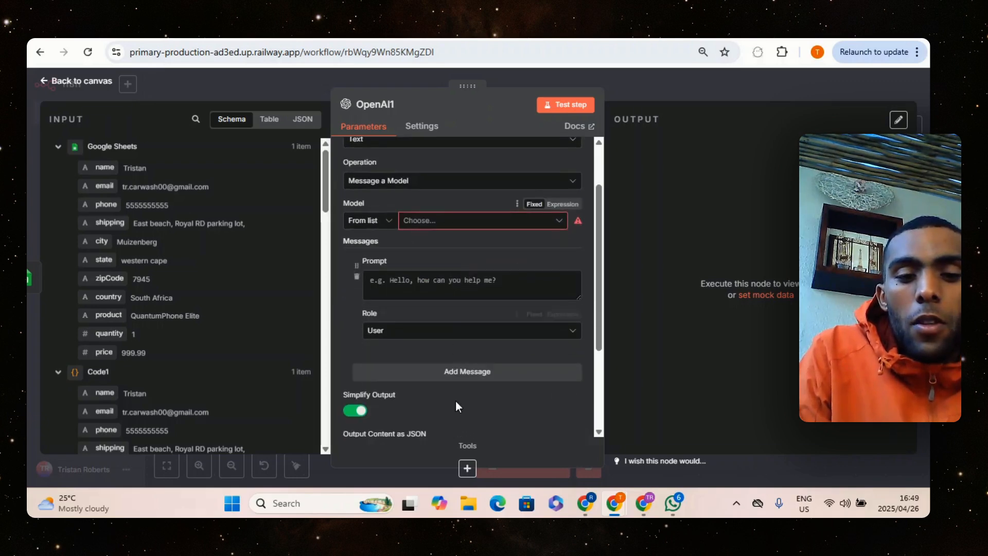
pyautogui.click(427, 221)
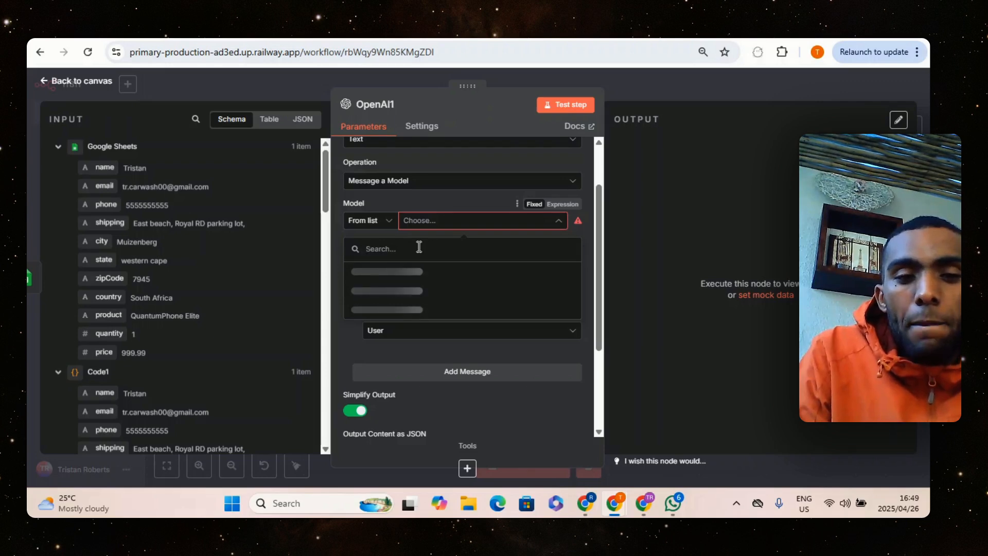
pyautogui.write('4')
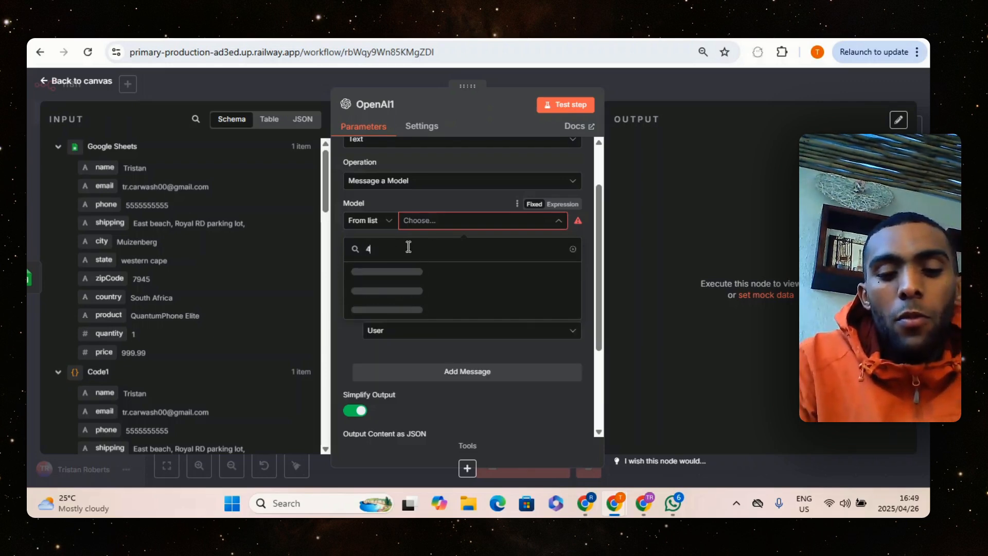
pyautogui.write('o mini')
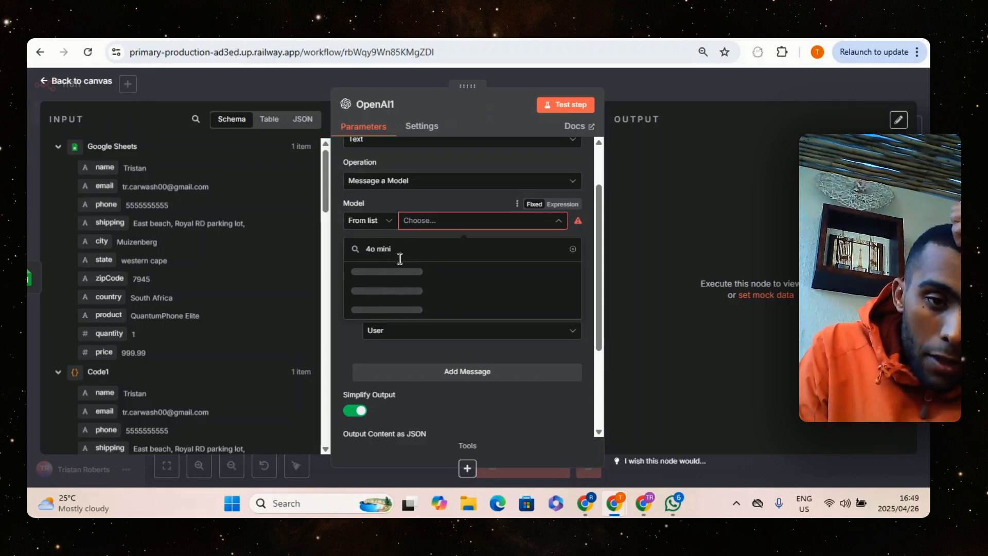
pyautogui.press('BackSpace')
pyautogui.press('BackSpace')
pyautogui.press('BackSpace')
pyautogui.press('BackSpace')
pyautogui.press('BackSpace')
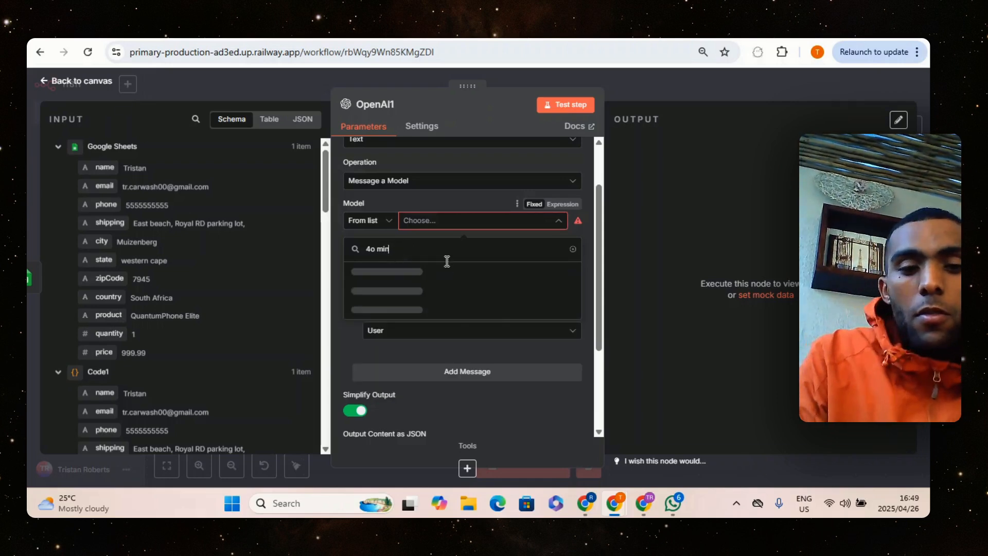
pyautogui.write('-mini')
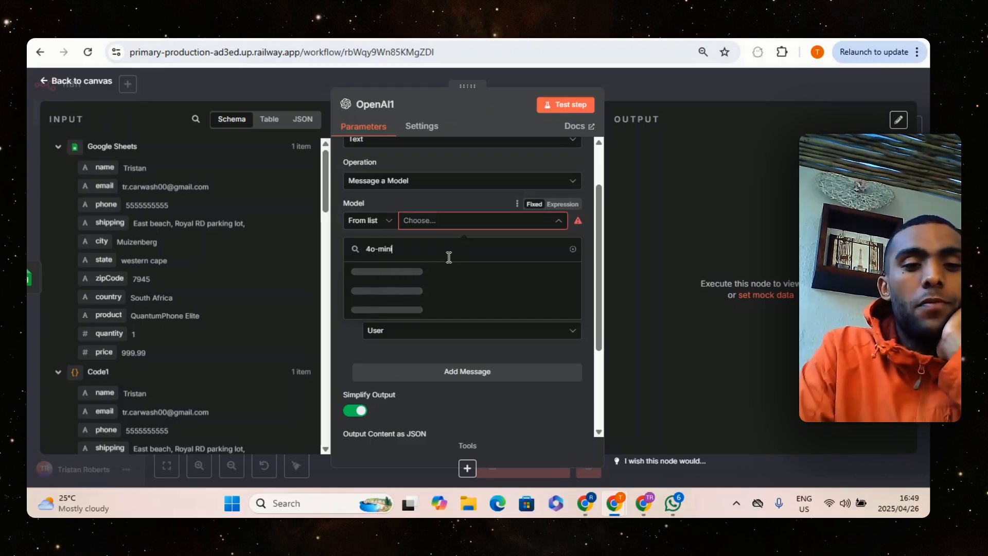
pyautogui.click(440, 280)
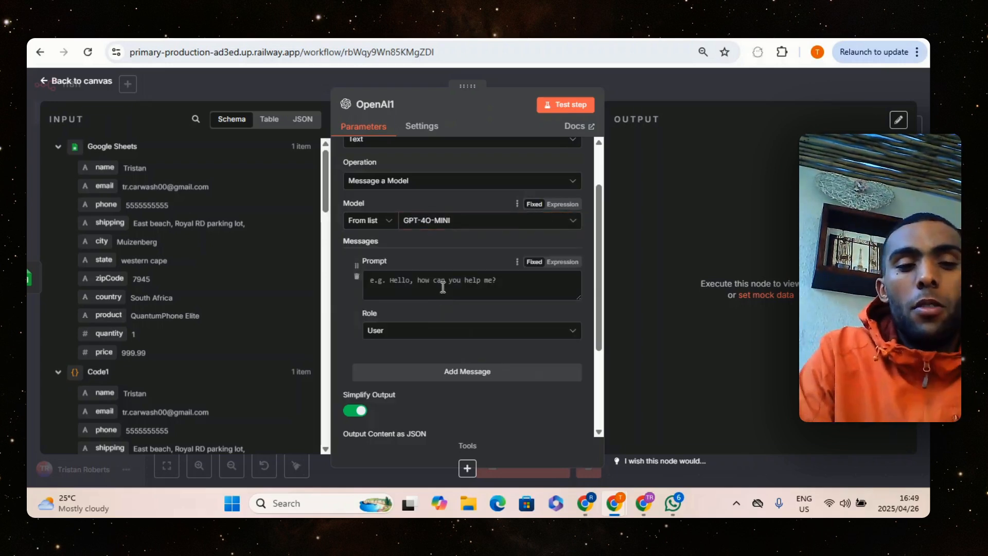
# Set the message role in the OpenAI1 node to System
pyautogui.click(417, 333)
pyautogui.click(419, 412)
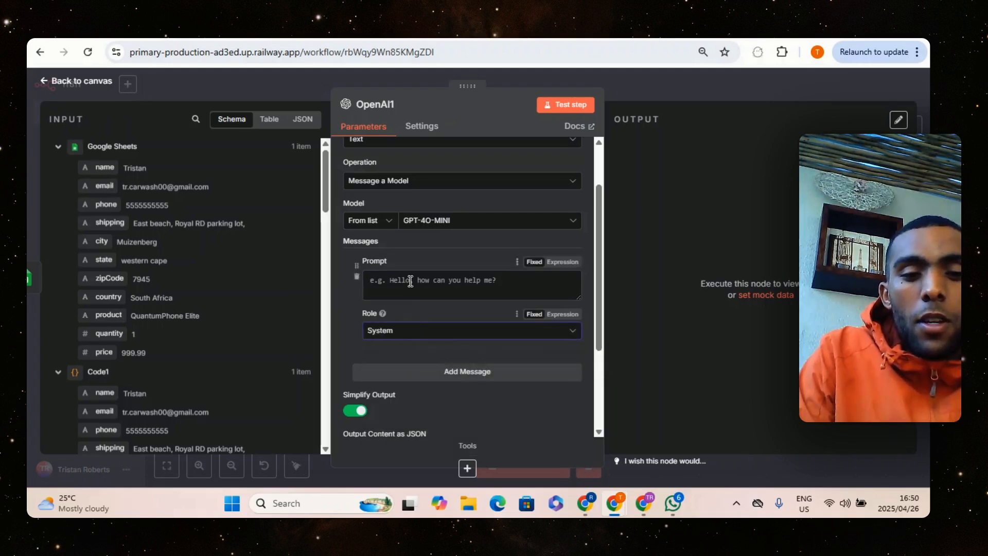
pyautogui.click(412, 332)
pyautogui.click(408, 419)
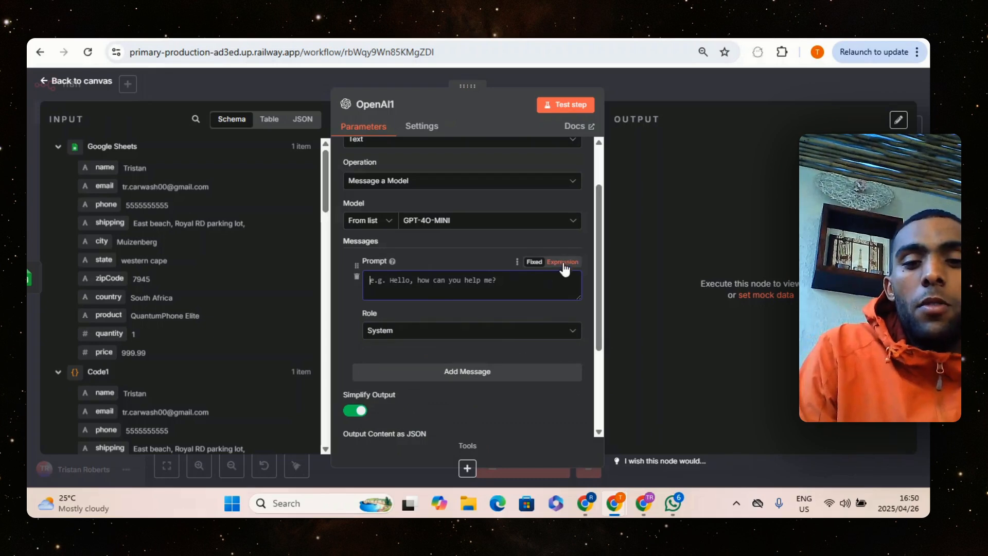
# Begin the prompt as an expression: "your job is to send out an email to the client who made a payment to confirm there booking:"
pyautogui.click(562, 262)
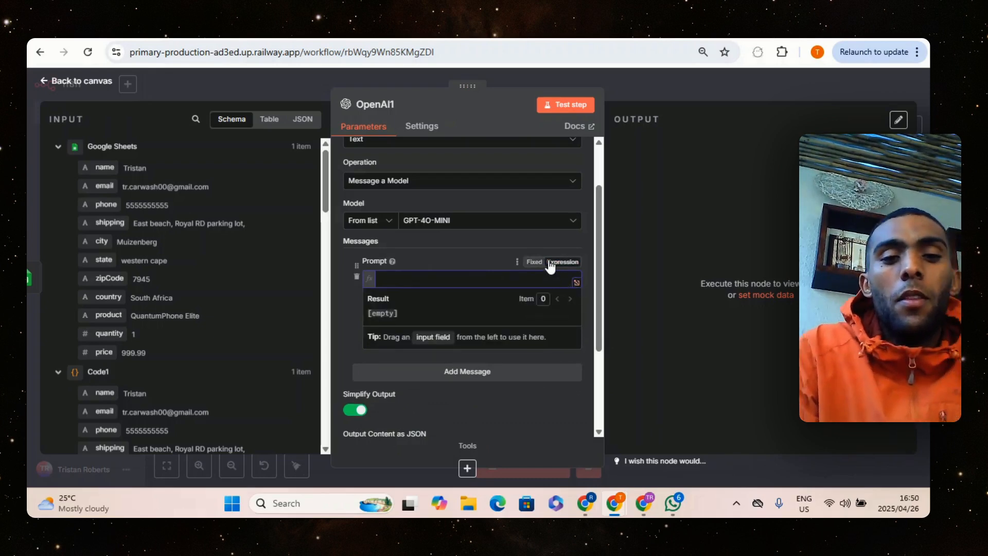
pyautogui.click(576, 282)
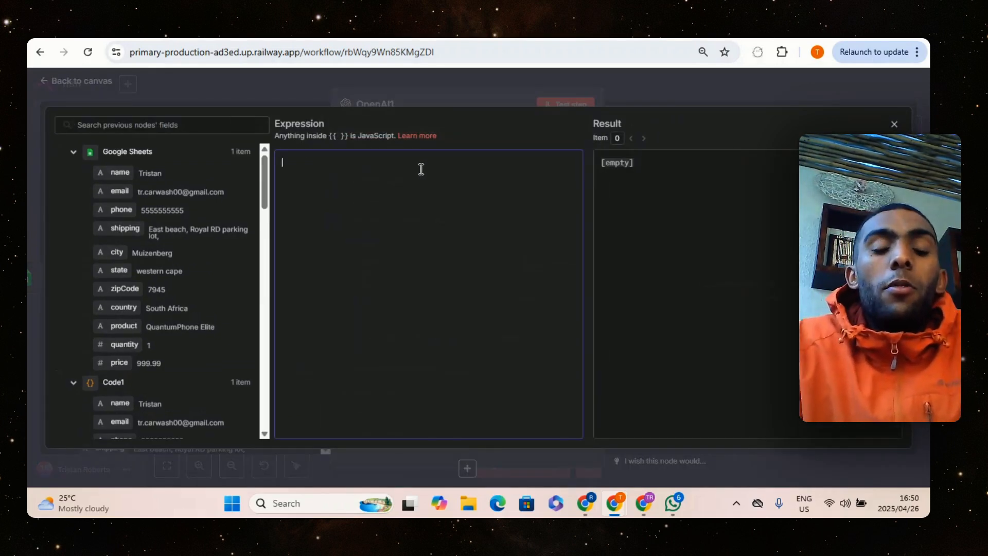
pyautogui.write('y')
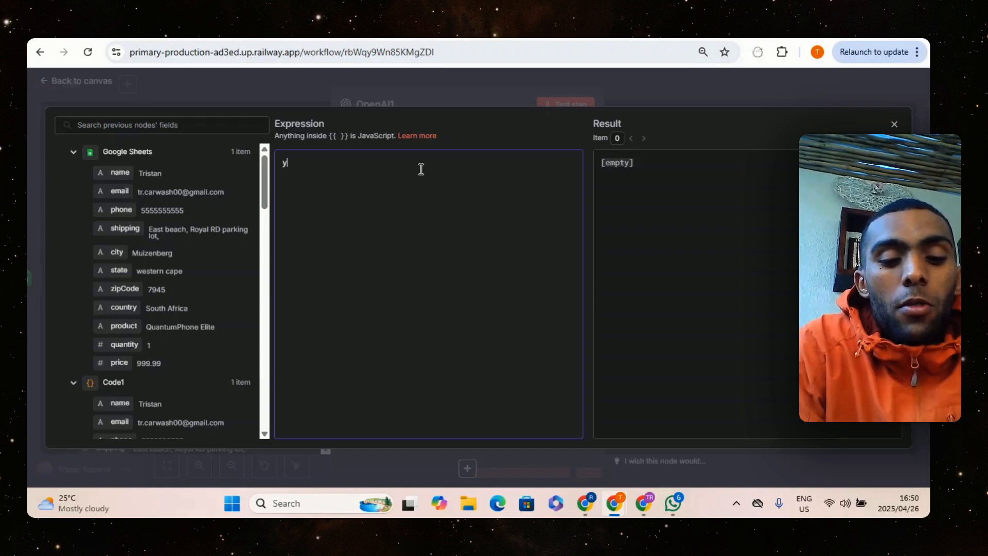
pyautogui.write('our job is to')
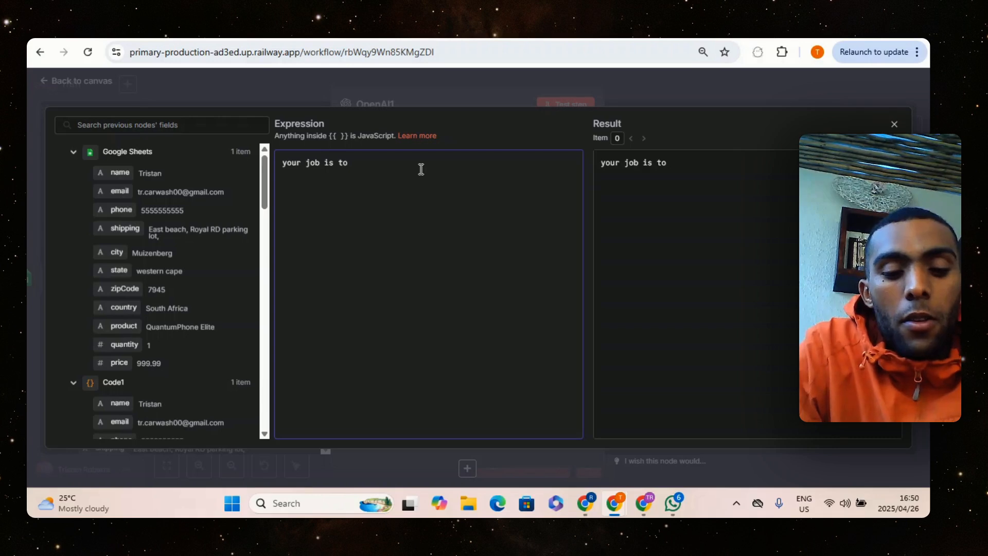
pyautogui.write('end o')
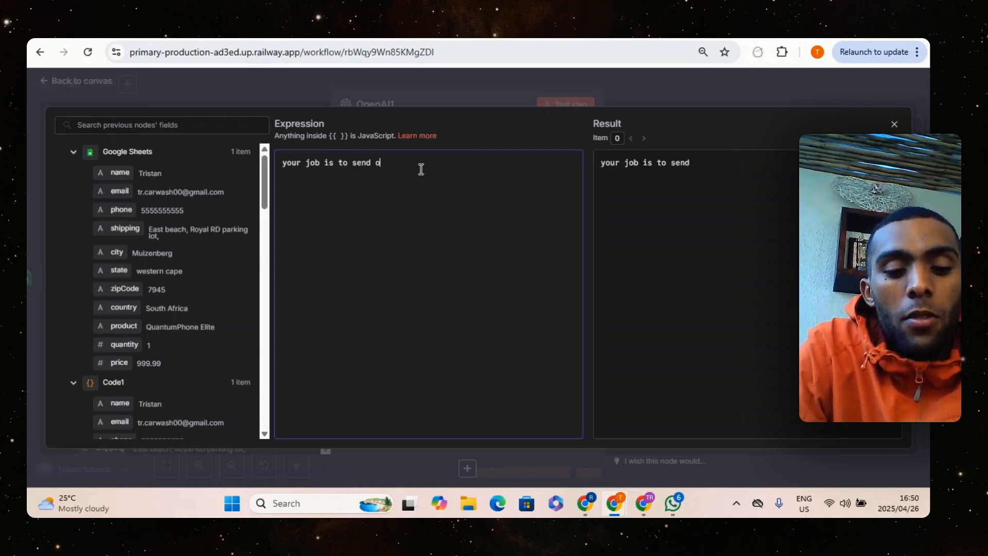
pyautogui.write('ut an emai')
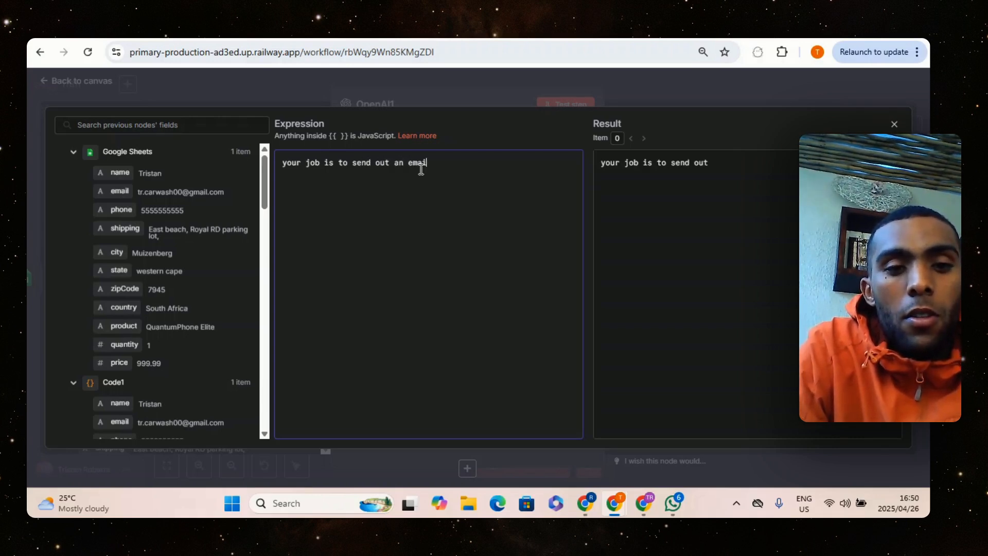
pyautogui.write('l to the ')
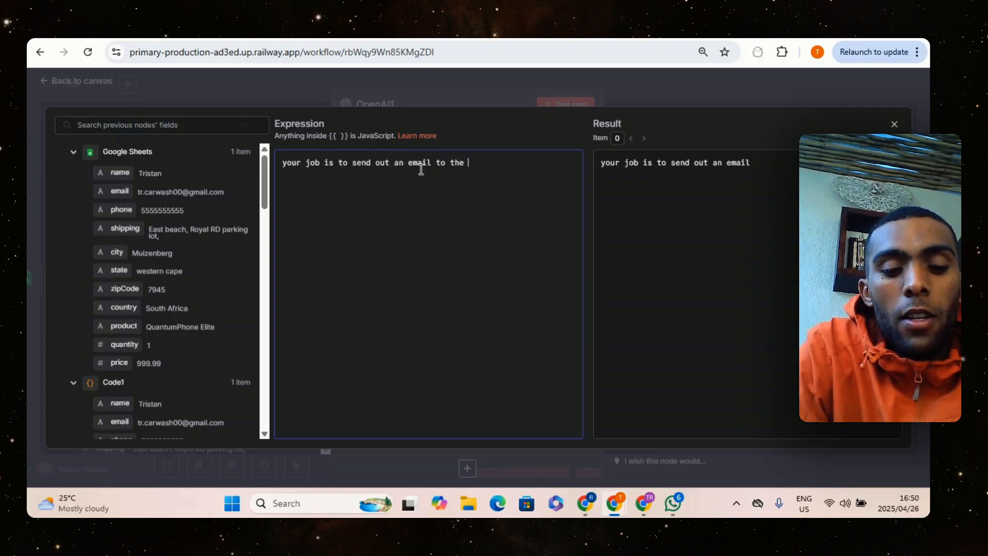
pyautogui.write('client who made a payme')
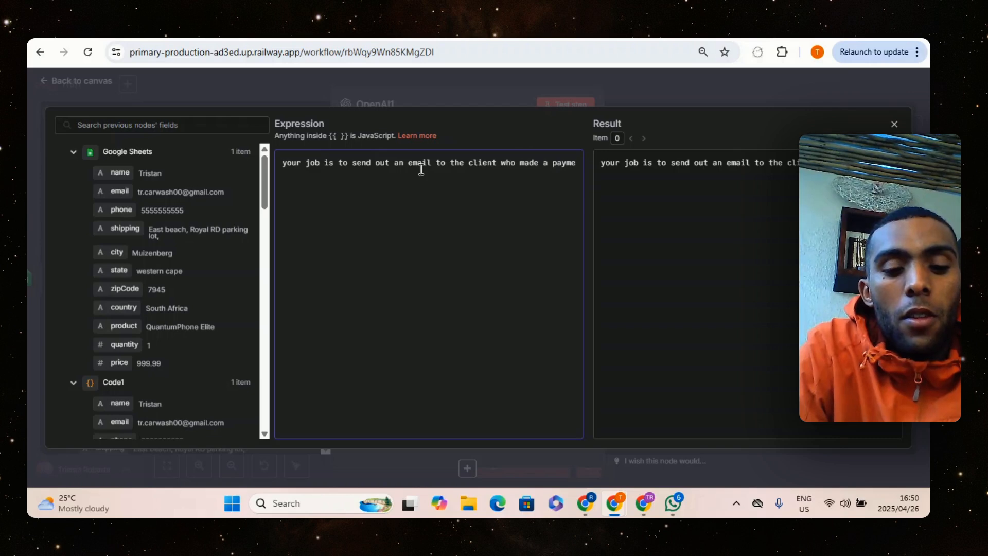
pyautogui.write('nt to confi')
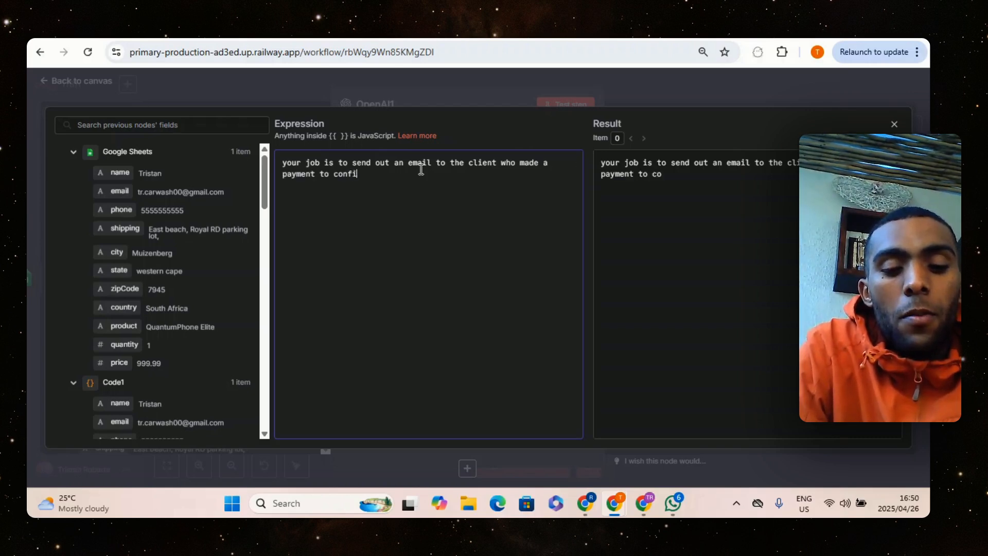
pyautogui.write('rm there ')
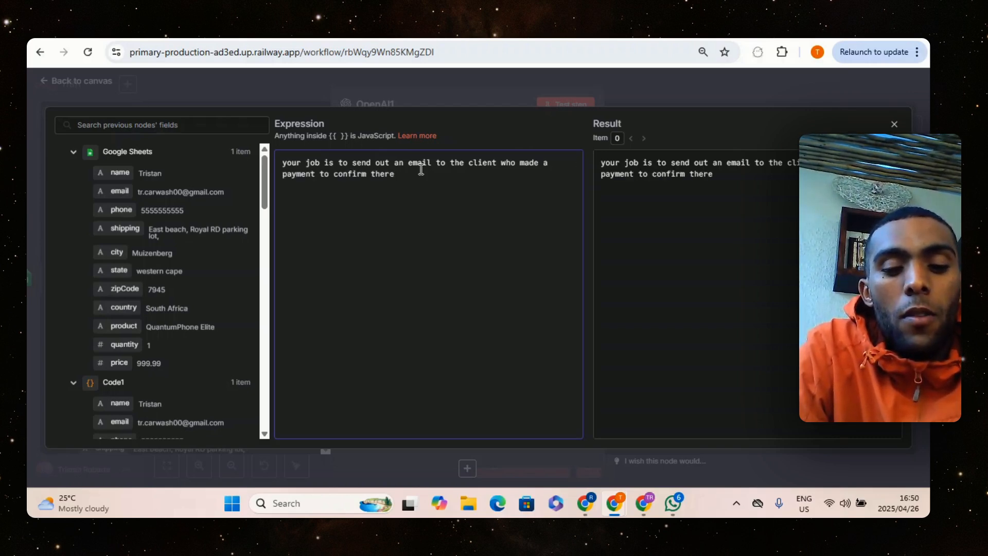
pyautogui.write('bo')
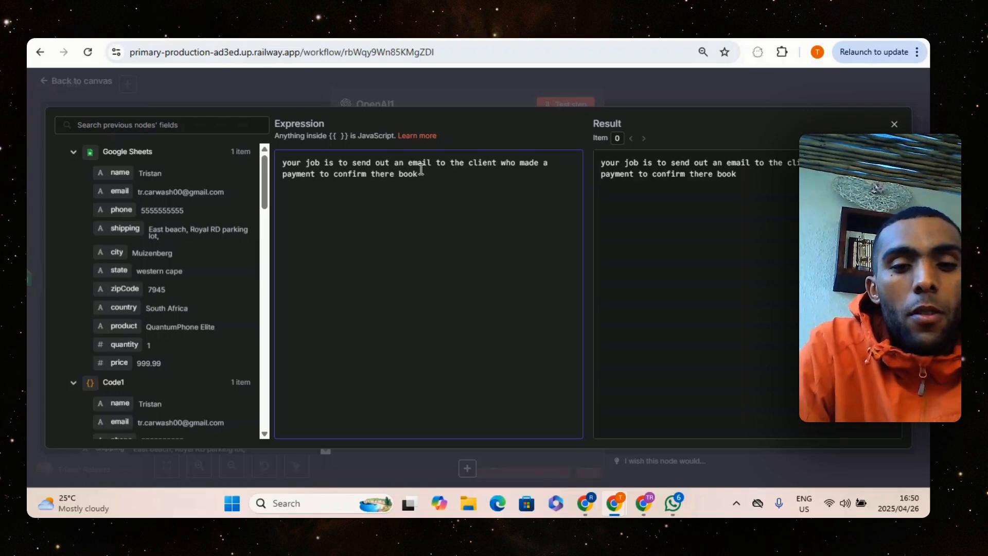
pyautogui.write('ok')
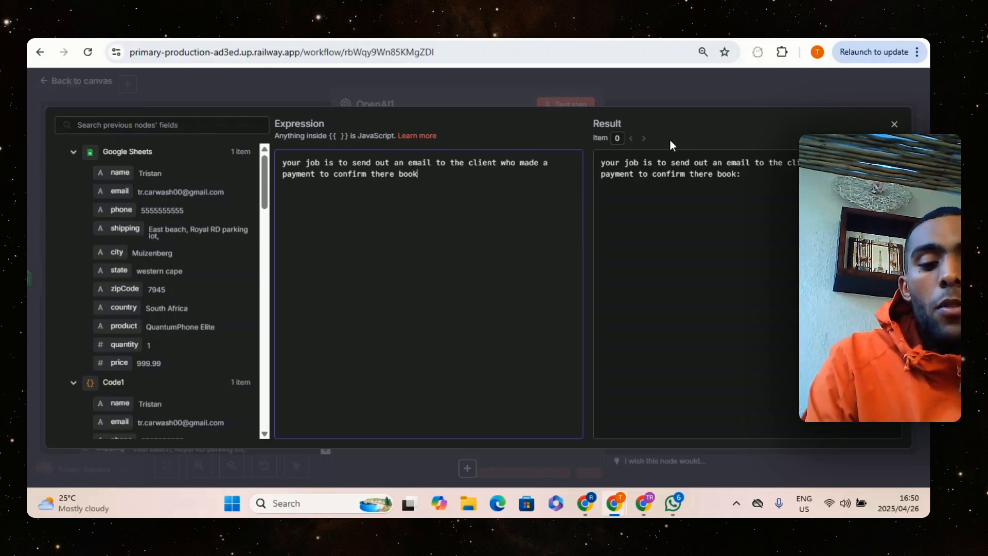
pyautogui.write('ing:  ')
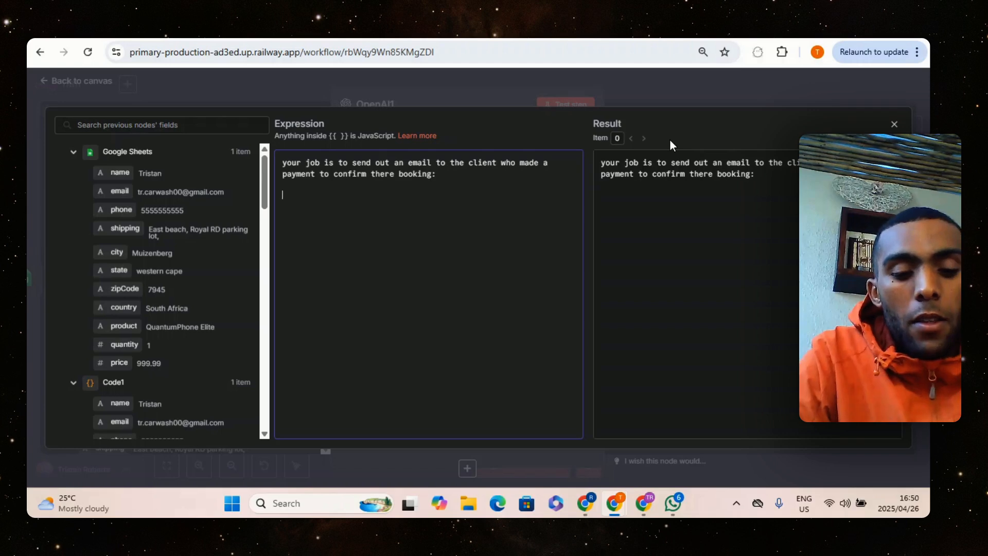
pyautogui.write('here ')
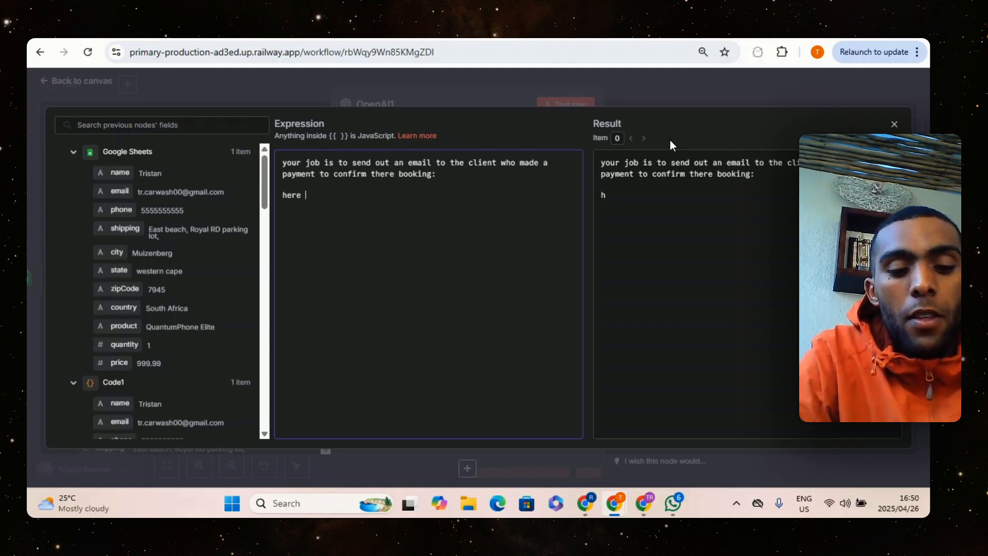
pyautogui.write('is the su')
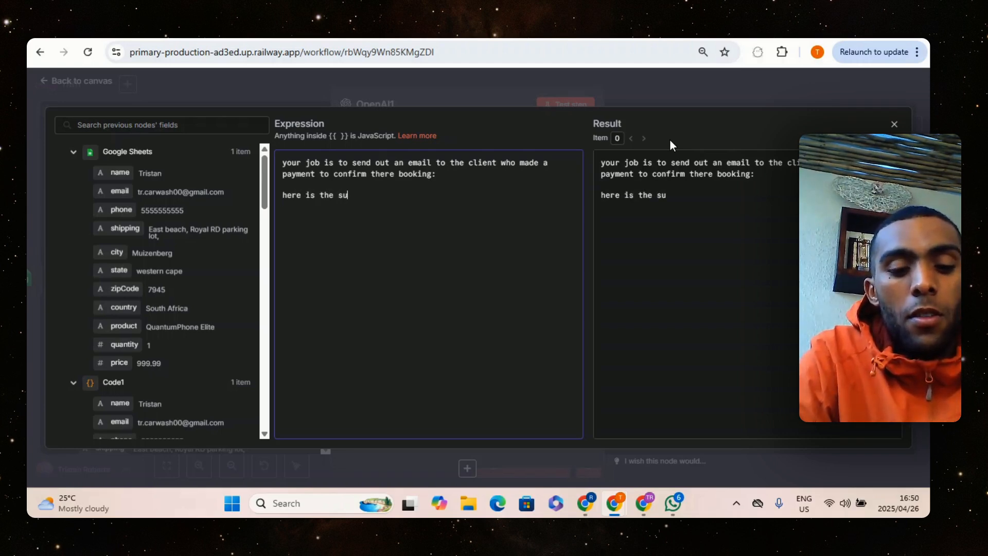
pyautogui.write('bject:')
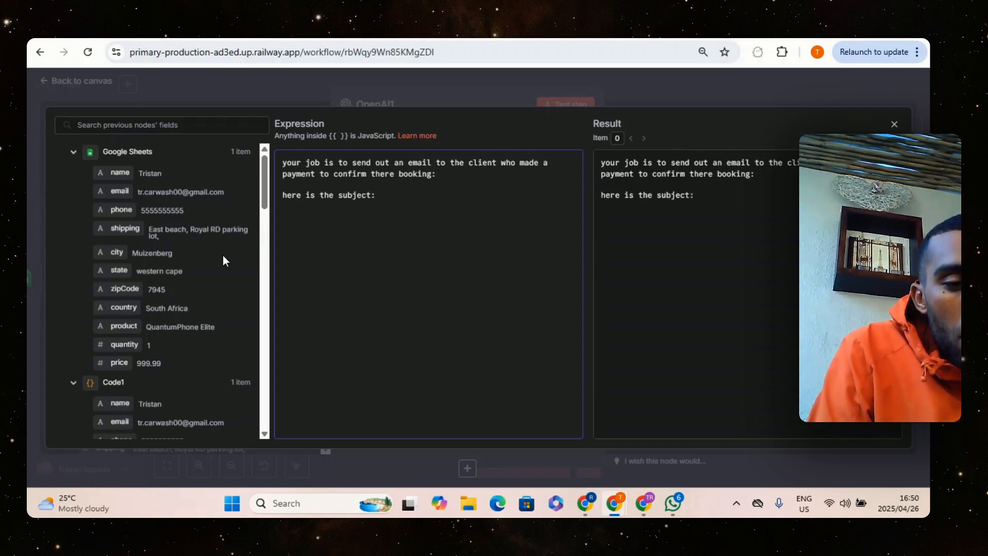
# Add the prompt line "here is the subject:" followed by the product field from the Google Sheets data
pyautogui.moveTo(131, 326); pyautogui.dragTo(430, 201)
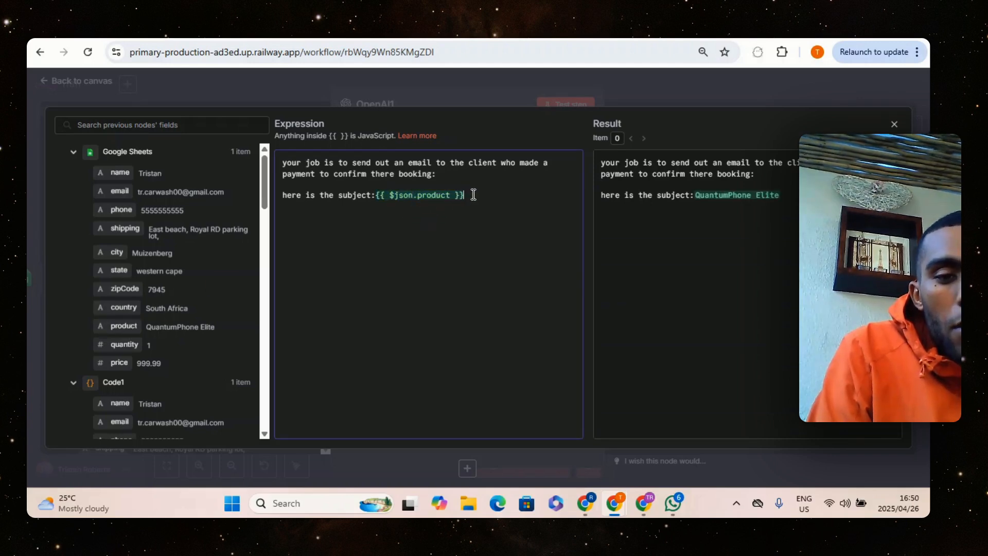
# Add the prompt line "all you have to do is write a body for the successful purchase:" below the subject line
pyautogui.press('Return')
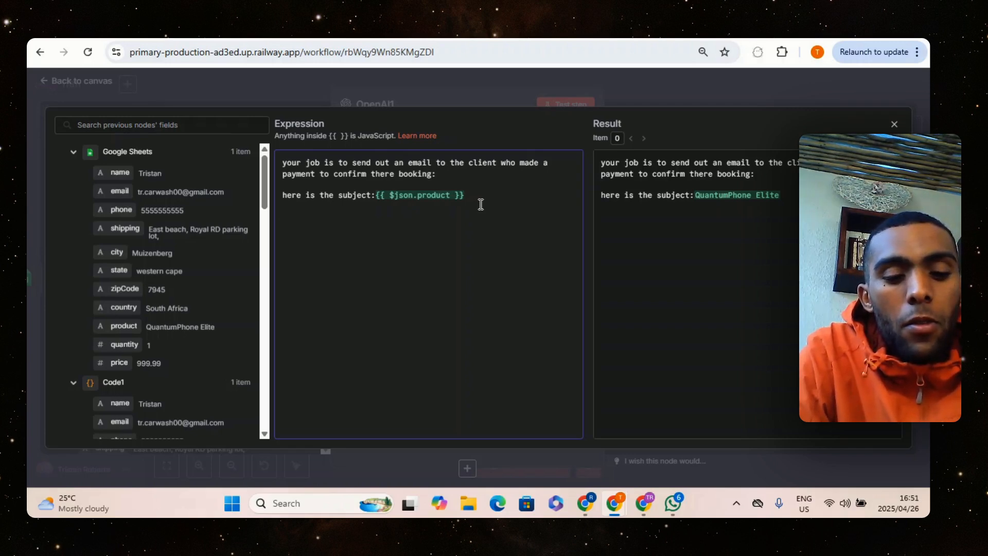
pyautogui.write('all you')
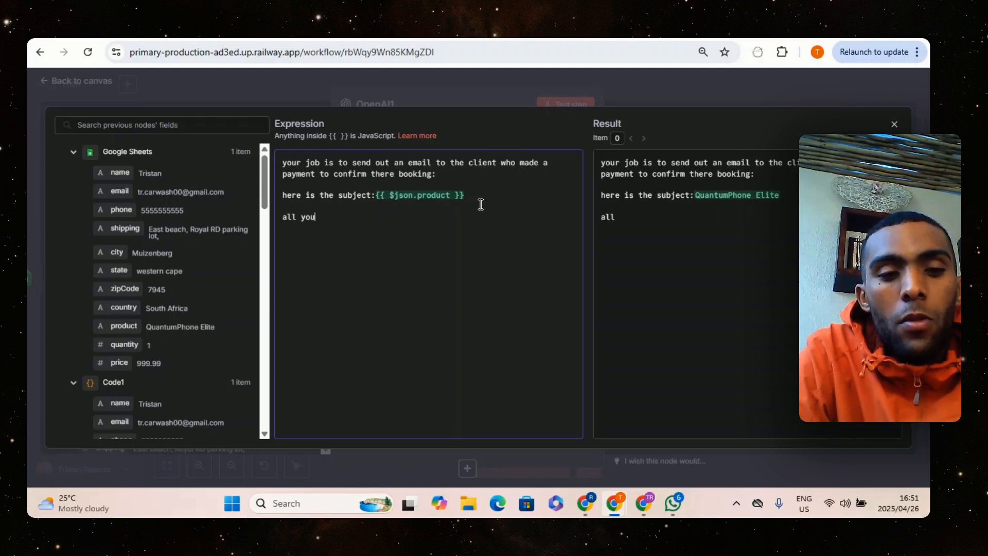
pyautogui.write(' have to ')
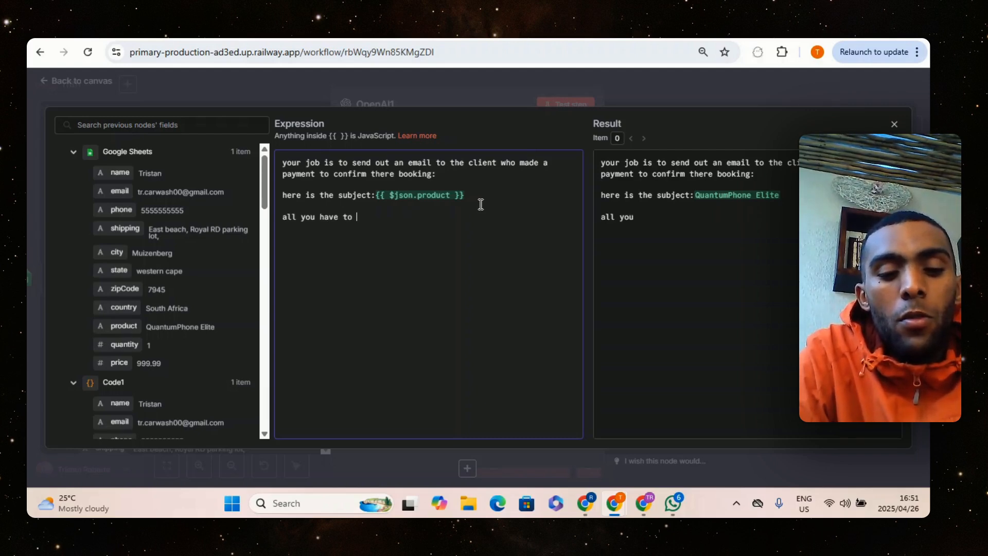
pyautogui.write('do it')
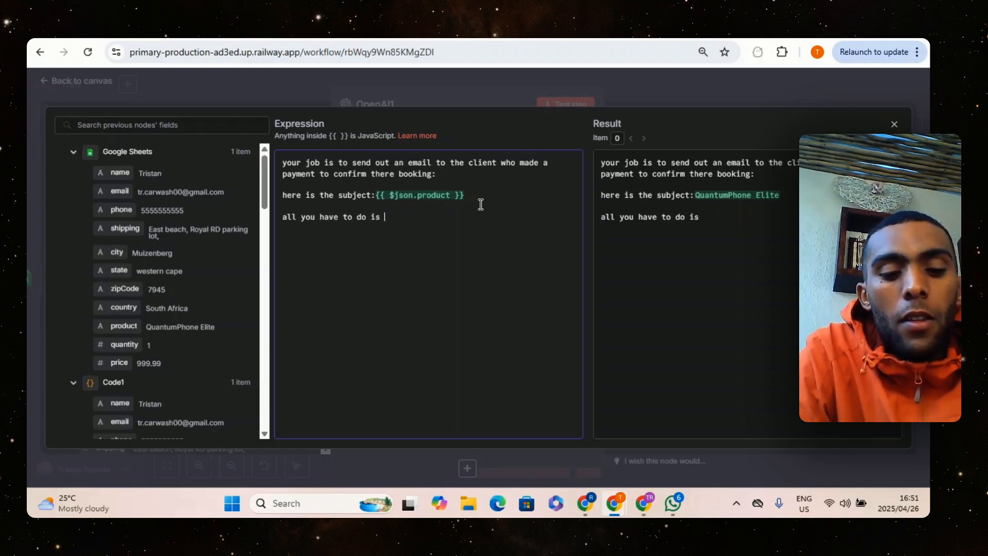
pyautogui.write('writ')
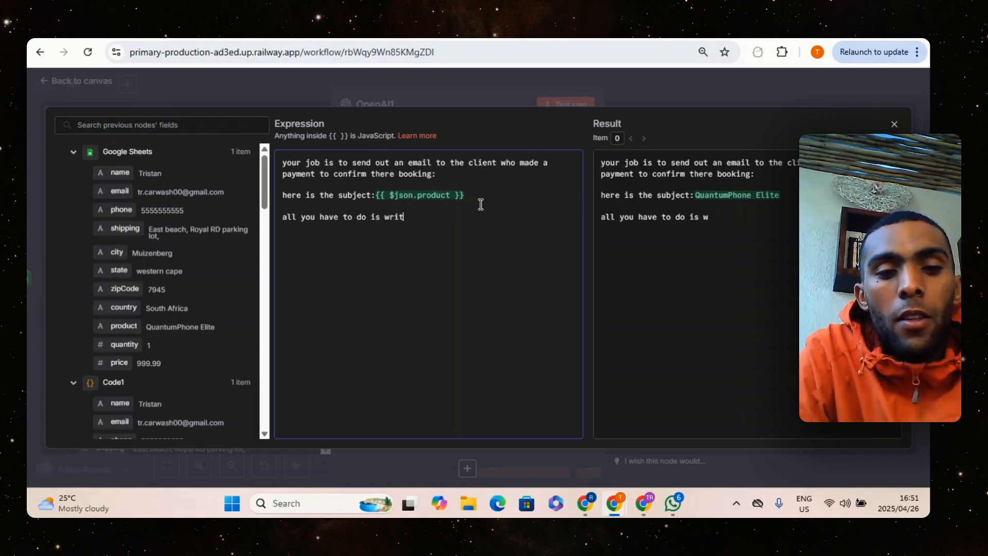
pyautogui.write('e a bod')
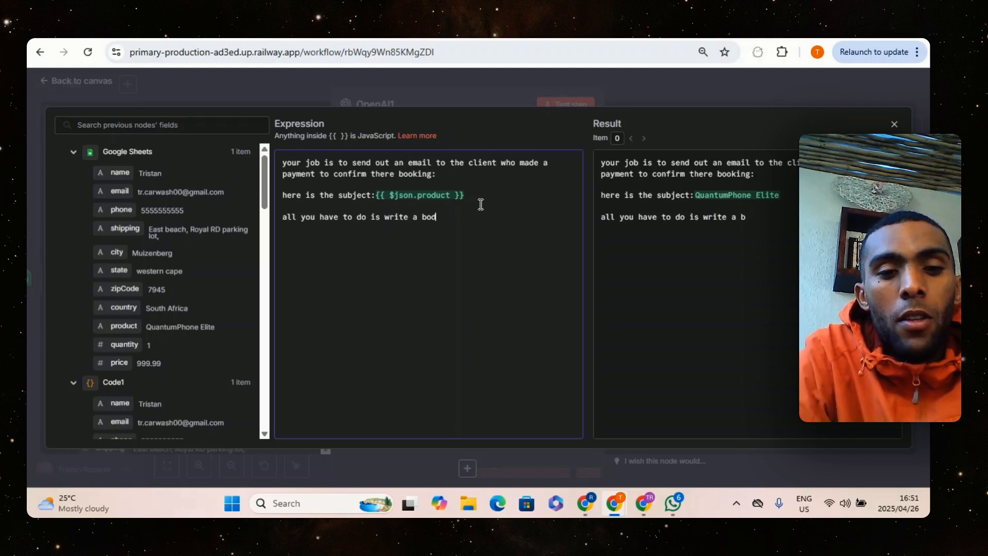
pyautogui.write('y fo')
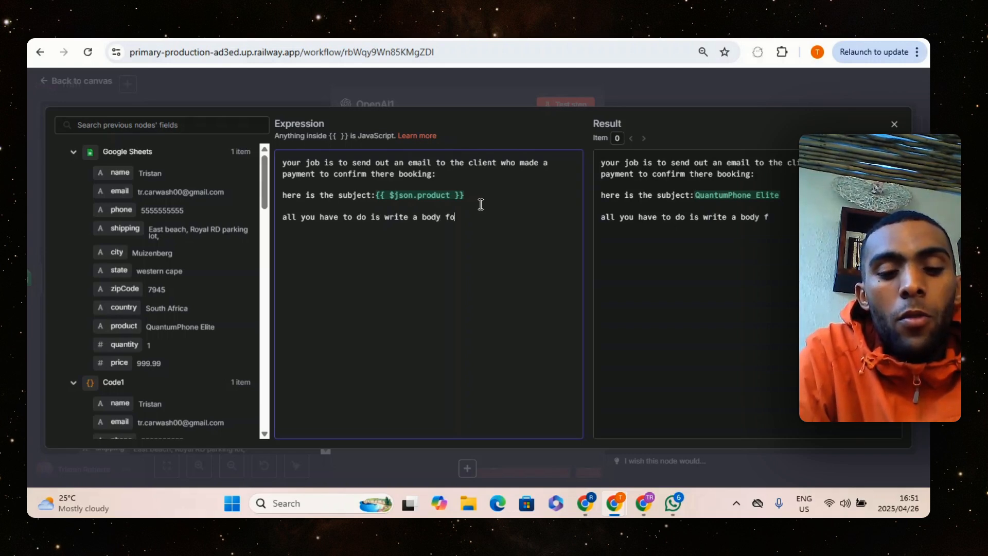
pyautogui.write('rth')
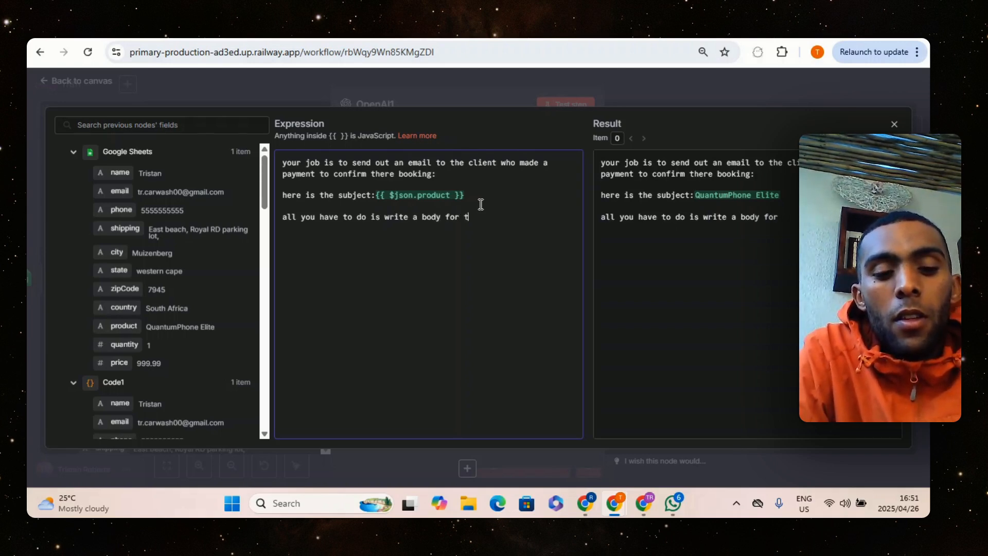
pyautogui.write('he succes')
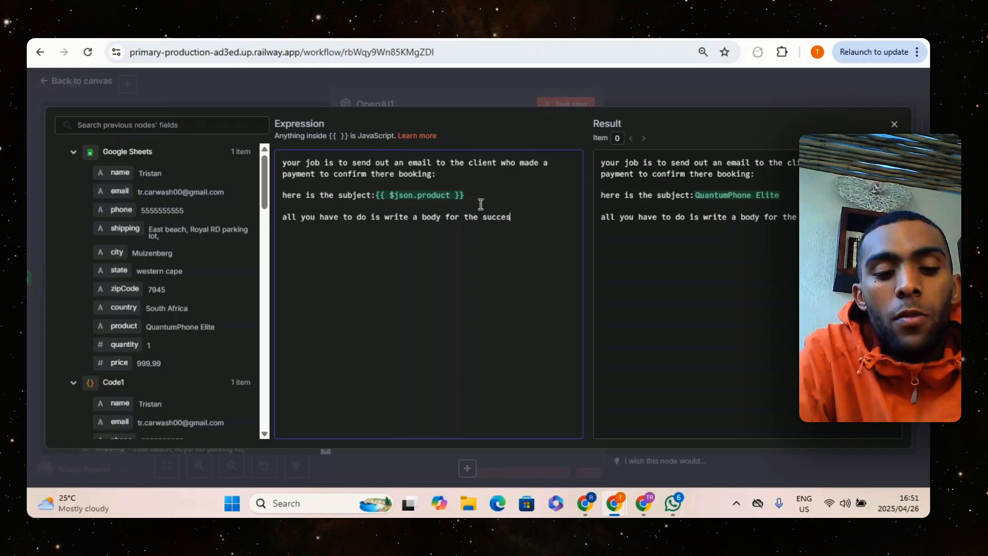
pyautogui.write('sful ')
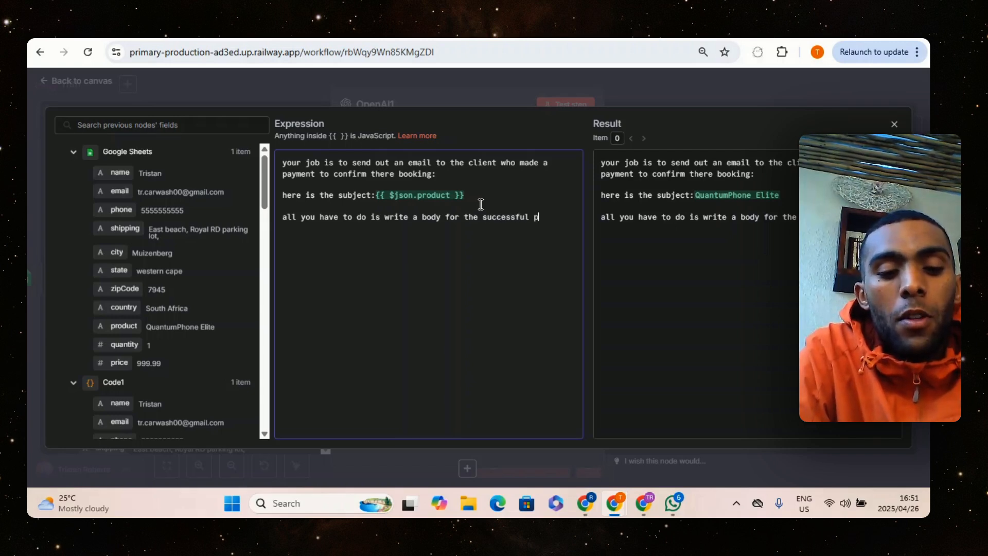
pyautogui.write('purchase')
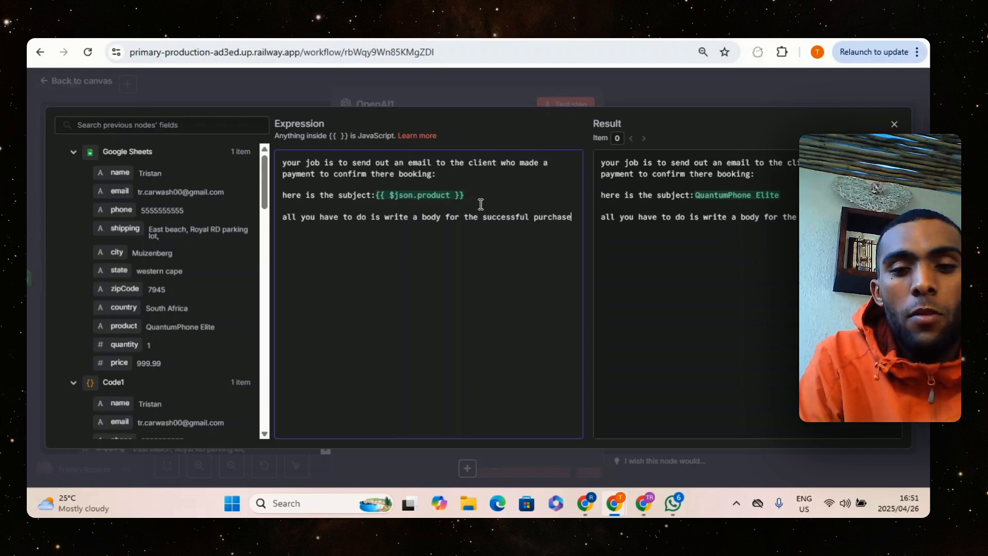
pyautogui.write(':')
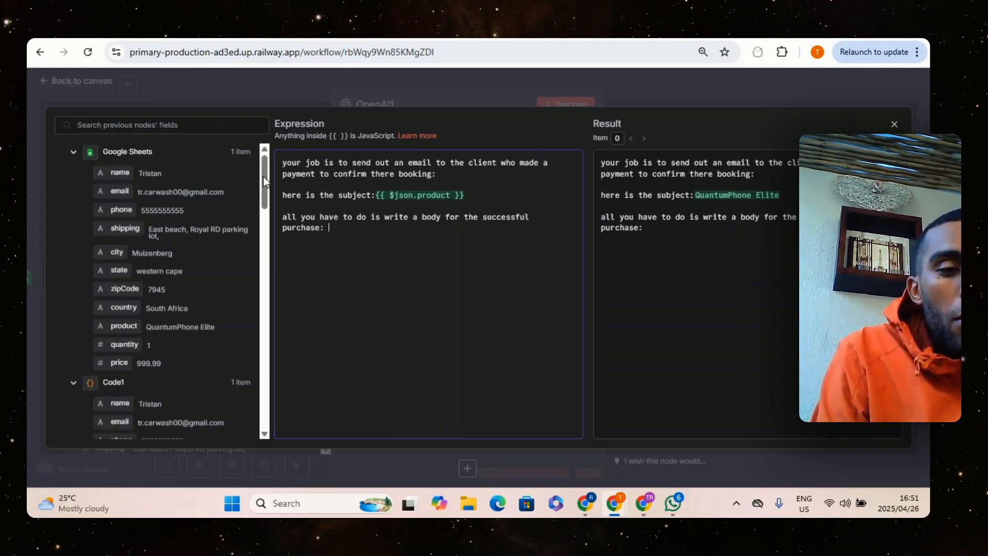
# Insert the message content field from the first OpenAI node after "purchase:" in the prompt
pyautogui.scroll(-4, 260, 191)
pyautogui.scroll(-6, 254, 220)
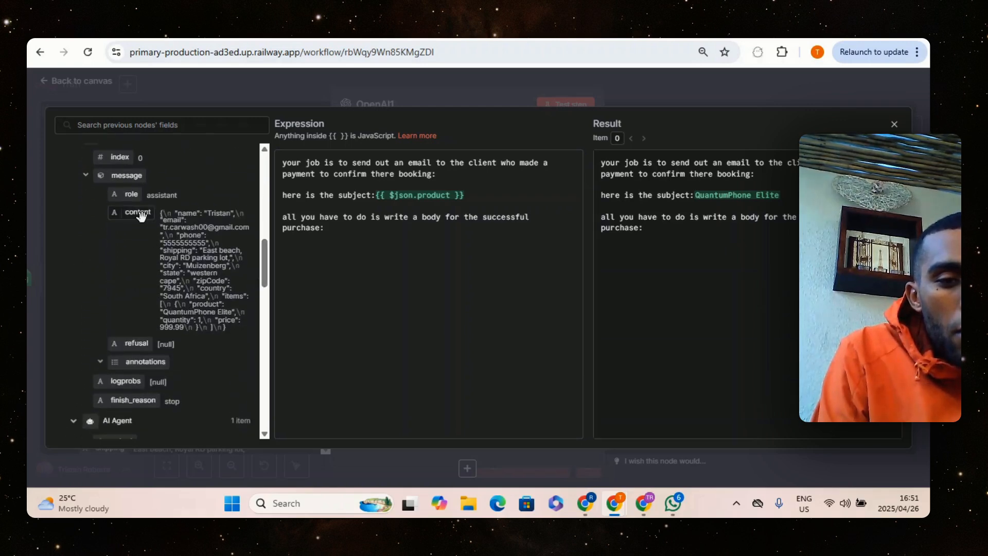
pyautogui.moveTo(136, 212); pyautogui.dragTo(340, 239)
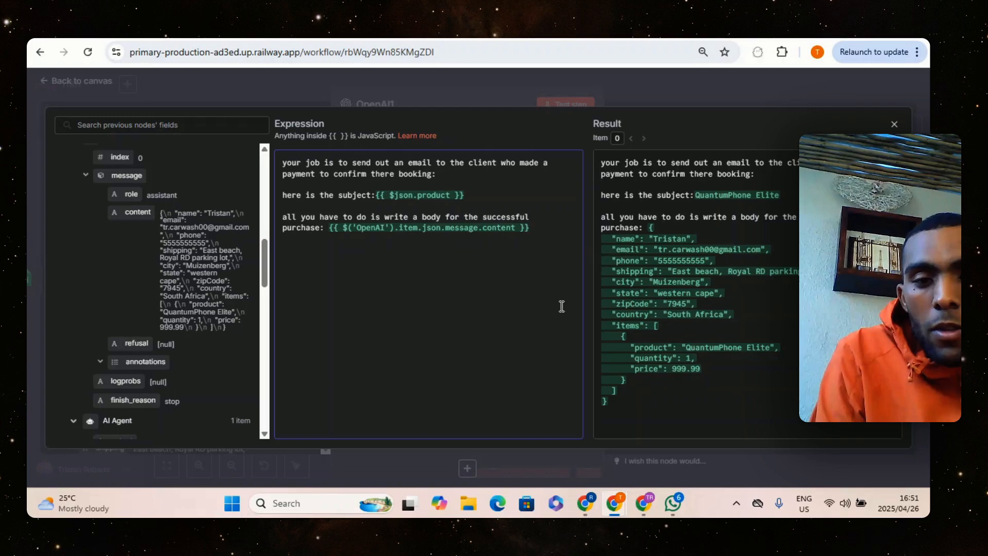
# Close the expression editor, test the OpenAI1 node and return to the canvas
pyautogui.click(494, 98)
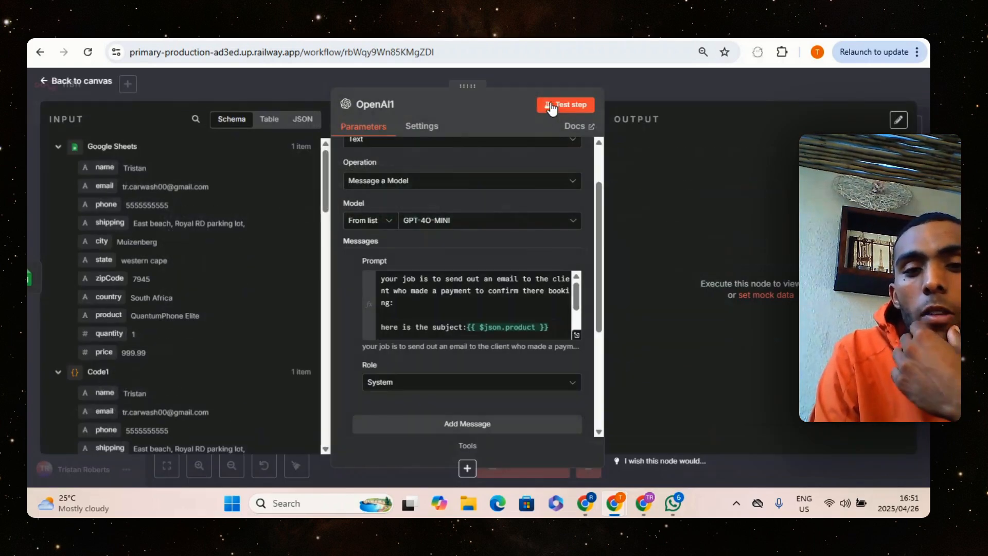
pyautogui.click(551, 106)
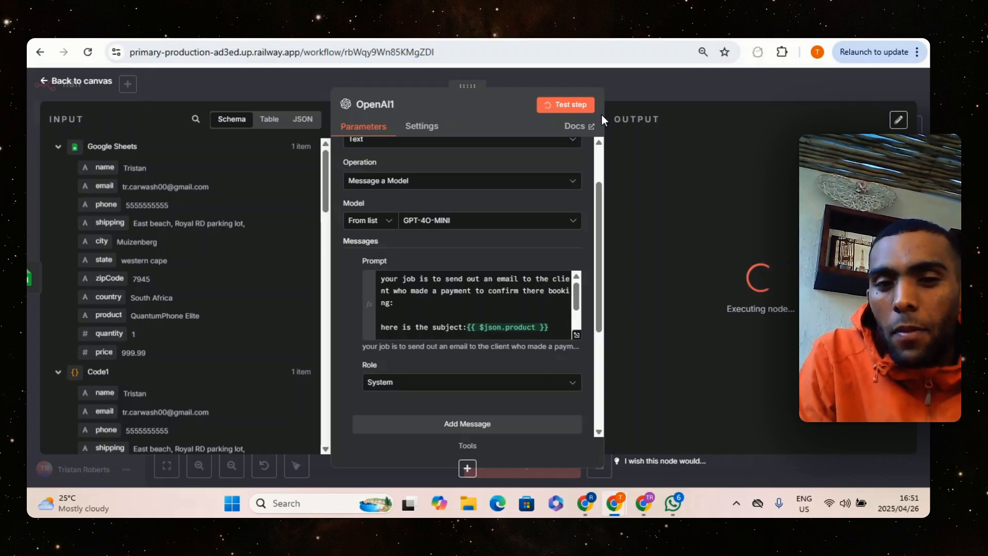
pyautogui.click(659, 87)
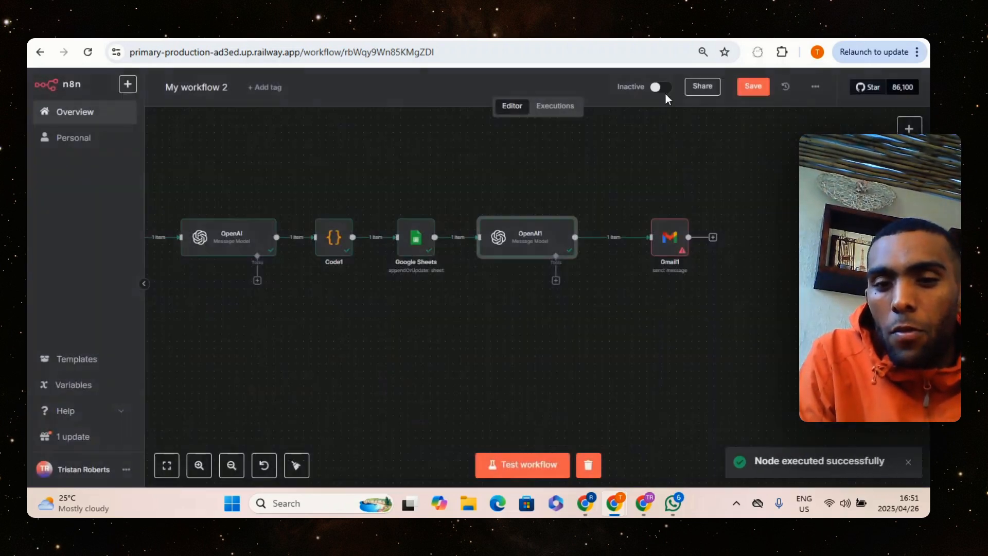
# Open the Gmail1 node and map its To field to the email field from the Google Sheets data
pyautogui.click(662, 249)
pyautogui.doubleClick(661, 249)
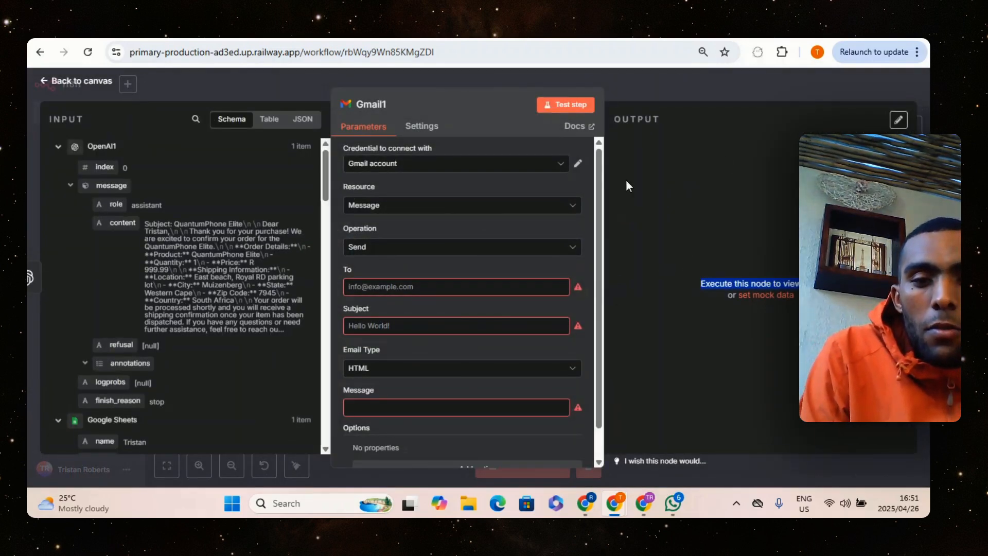
pyautogui.click(533, 134)
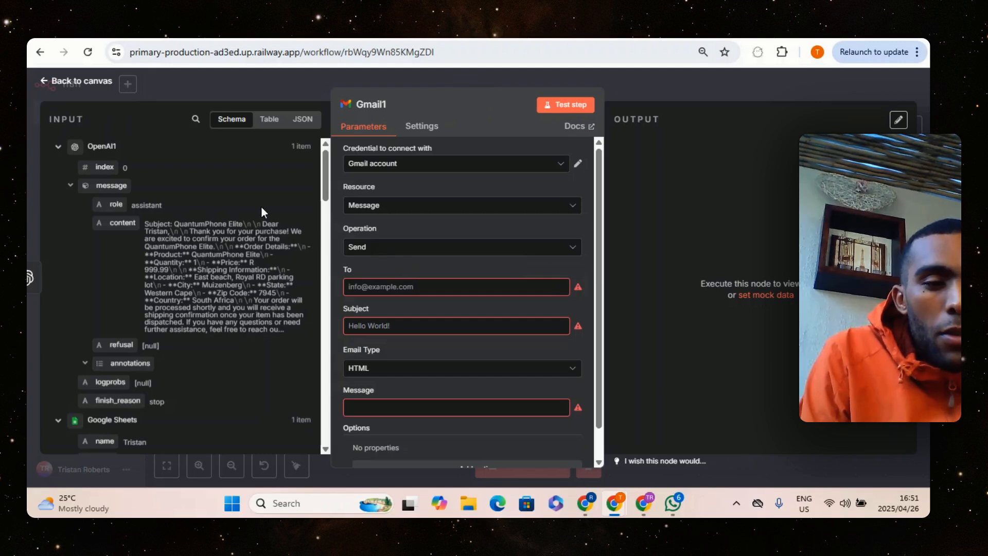
pyautogui.moveTo(323, 177); pyautogui.dragTo(310, 207)
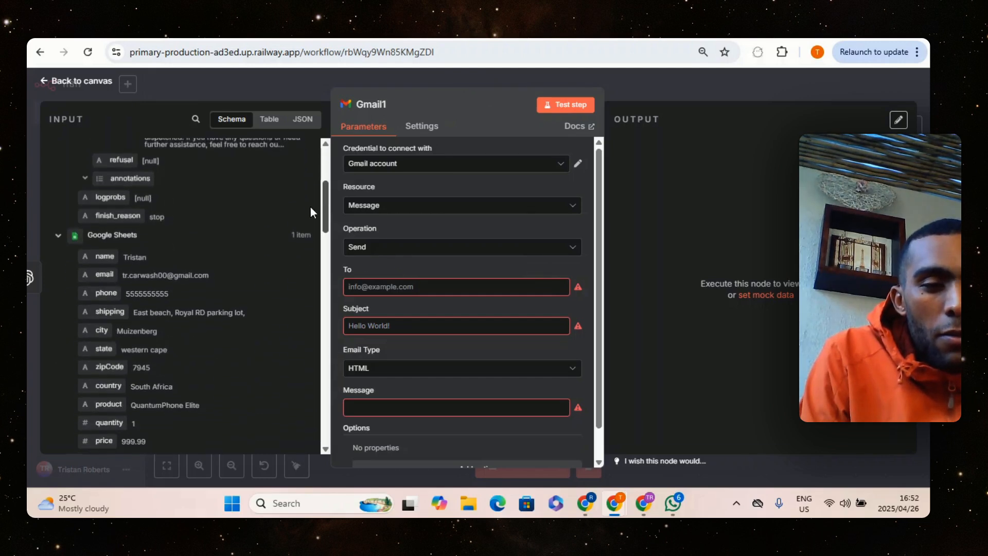
pyautogui.moveTo(104, 254); pyautogui.dragTo(371, 261)
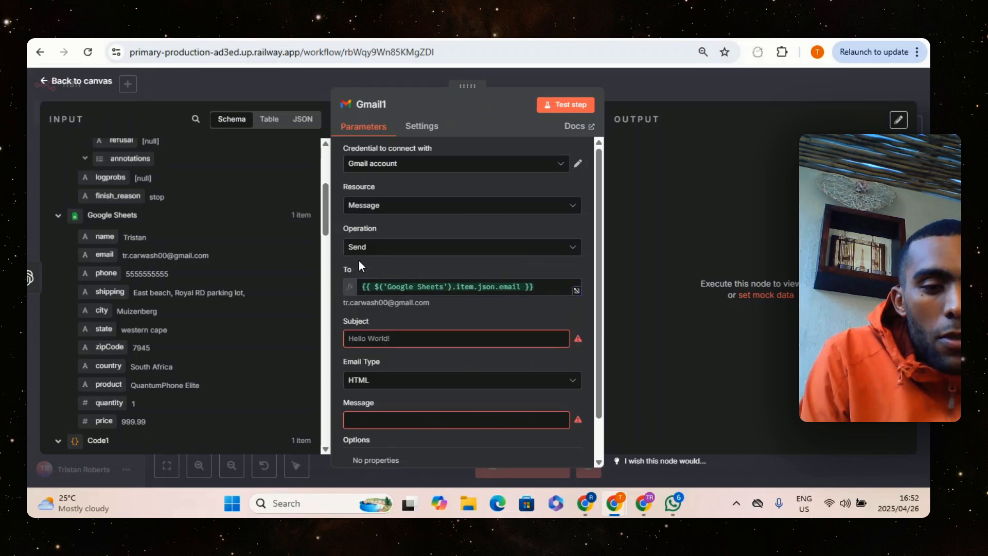
# Map the Gmail1 node's Subject to the product field from the Google Sheets data
pyautogui.scroll(-1, 362, 264)
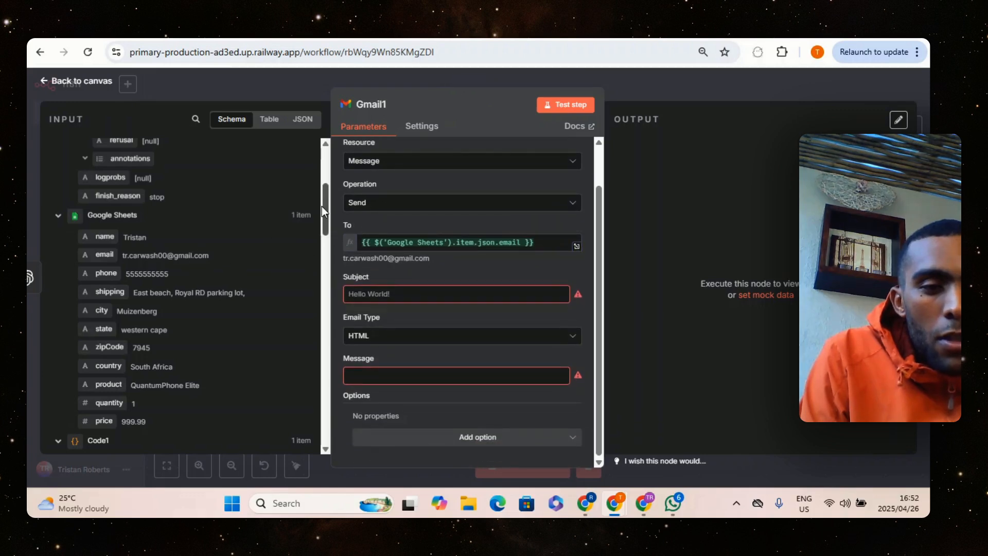
pyautogui.moveTo(322, 193); pyautogui.dragTo(327, 165)
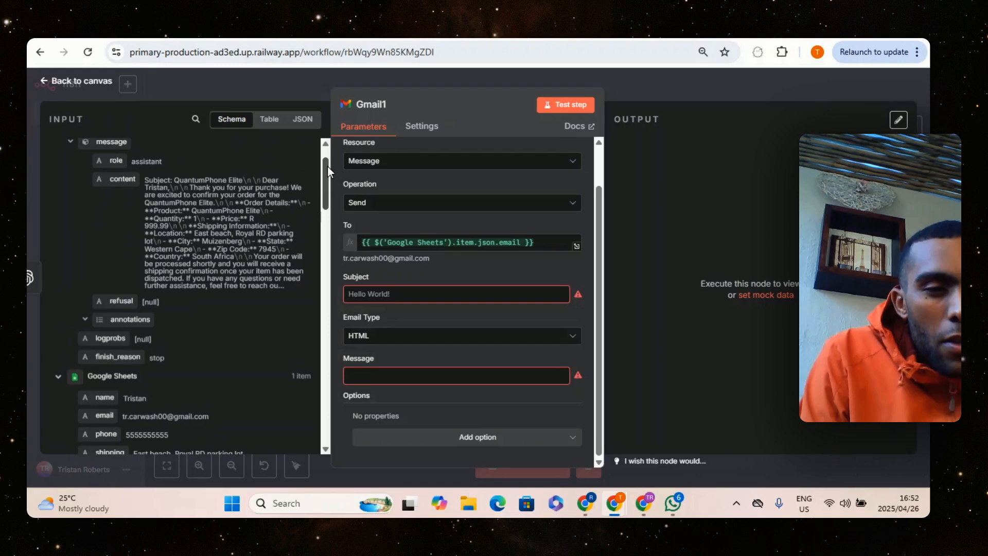
pyautogui.moveTo(321, 170); pyautogui.dragTo(322, 223)
pyautogui.moveTo(103, 229); pyautogui.dragTo(416, 284)
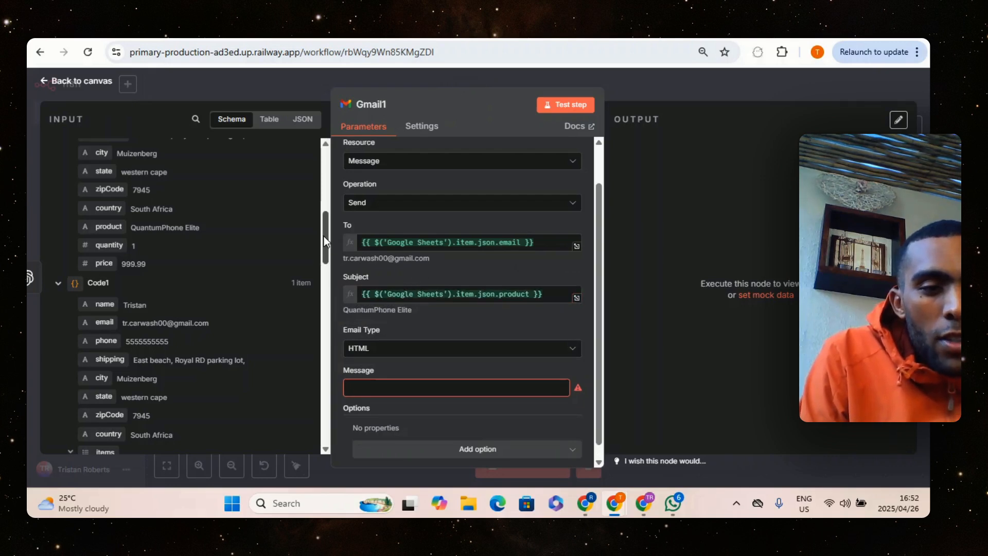
# Map the Gmail1 node's Message to the message content field from the OpenAI1 output
pyautogui.moveTo(323, 237); pyautogui.dragTo(317, 230)
pyautogui.scroll(3, 316, 230)
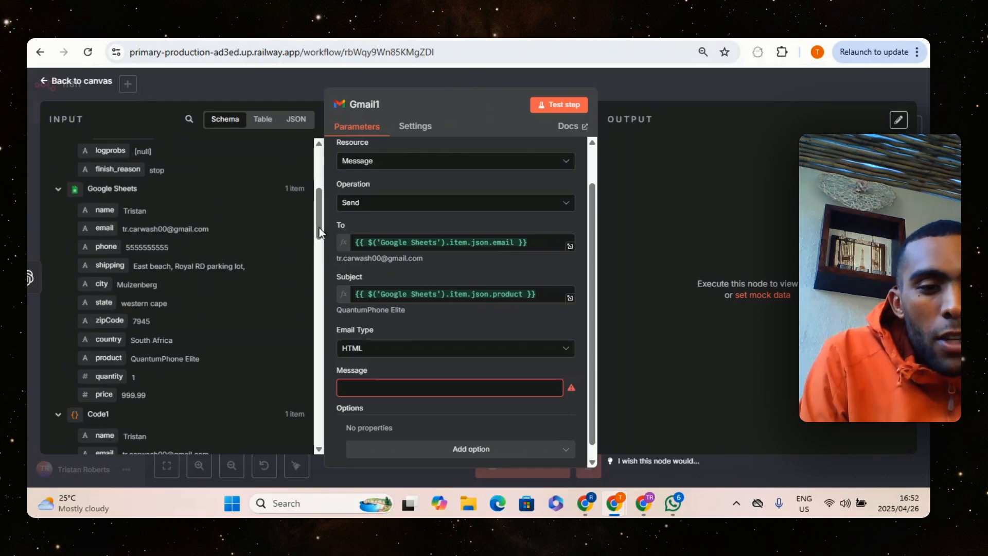
pyautogui.scroll(-5, 227, 224)
pyautogui.scroll(9, 217, 224)
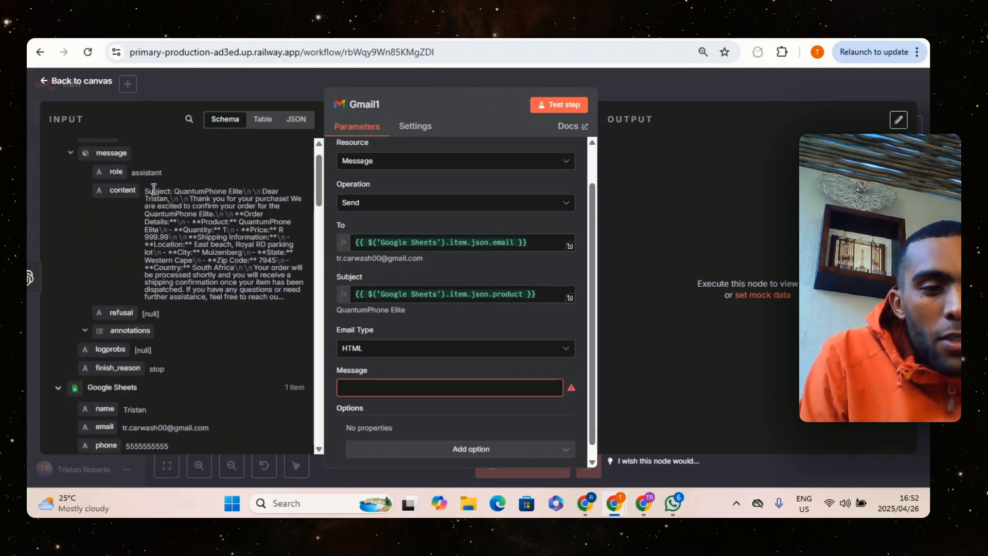
pyautogui.moveTo(116, 190); pyautogui.dragTo(378, 379)
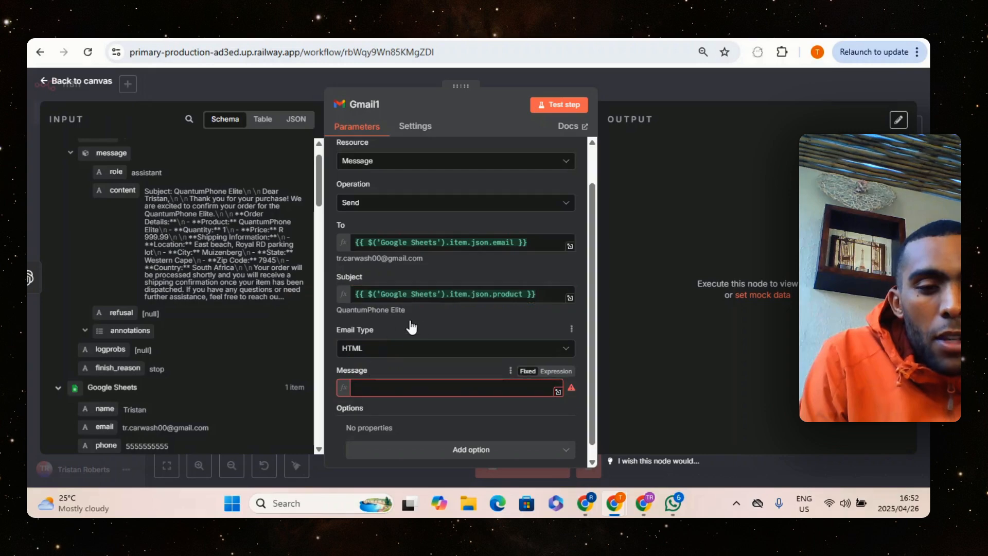
# Reopen the OpenAI1 node's prompt and delete the "here is the subject:" line with its product expression
pyautogui.click(625, 85)
pyautogui.click(499, 247)
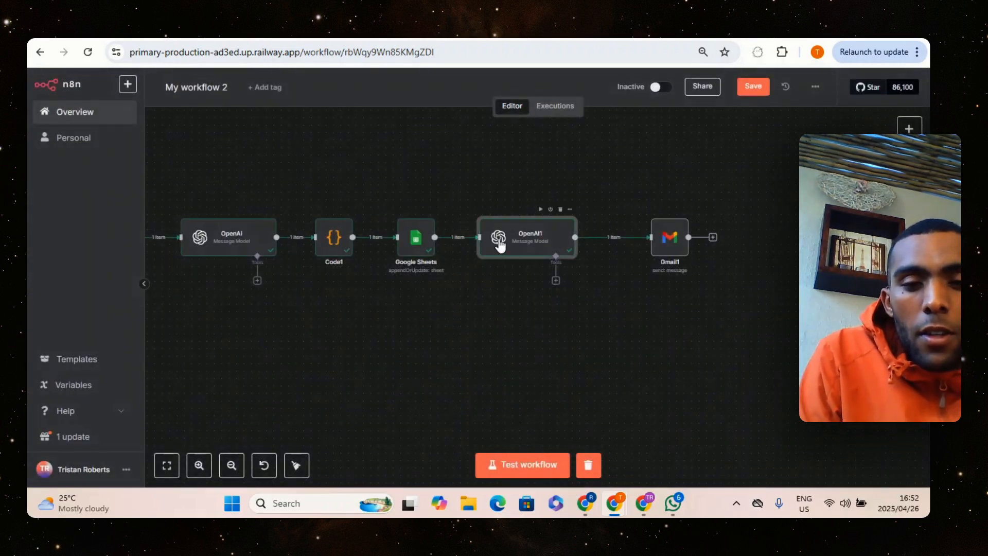
pyautogui.doubleClick(499, 247)
pyautogui.click(467, 245)
pyautogui.click(488, 223)
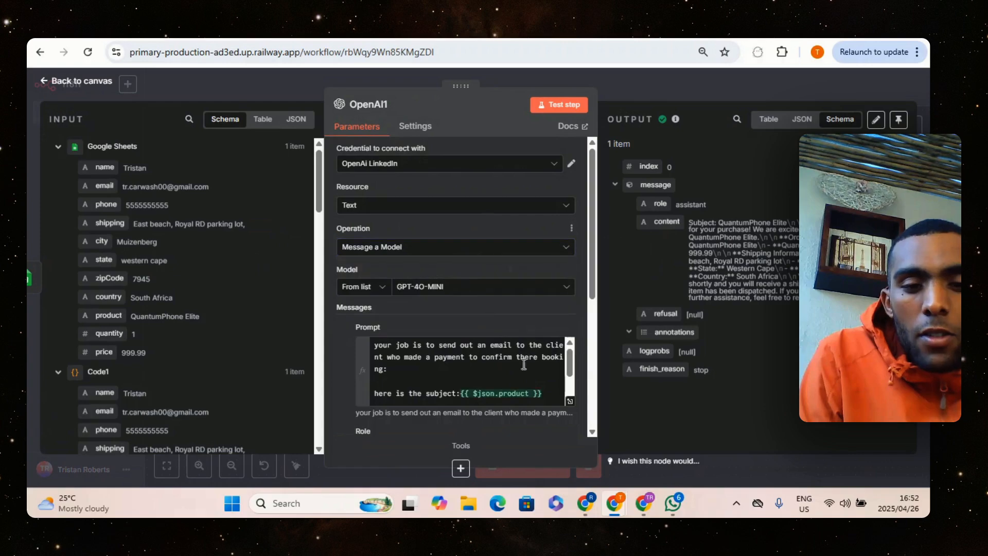
pyautogui.click(569, 401)
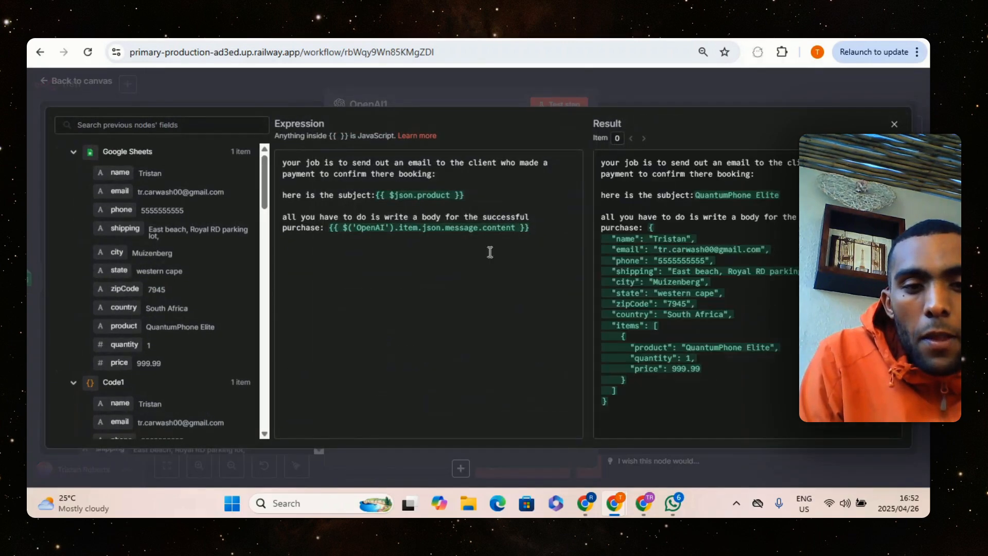
pyautogui.moveTo(459, 194); pyautogui.dragTo(256, 198)
pyautogui.press('BackSpace')
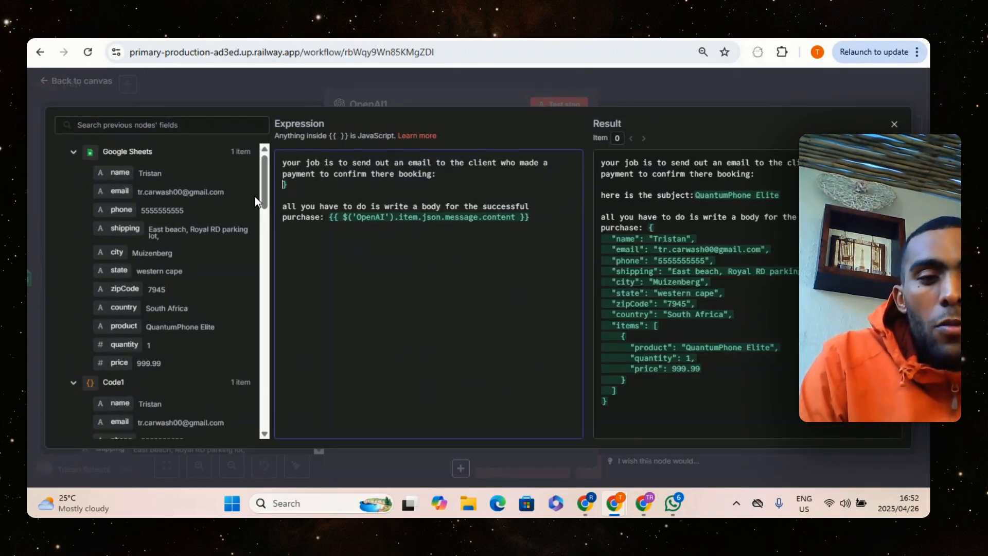
pyautogui.press('BackSpace')
pyautogui.press('BackSpace')
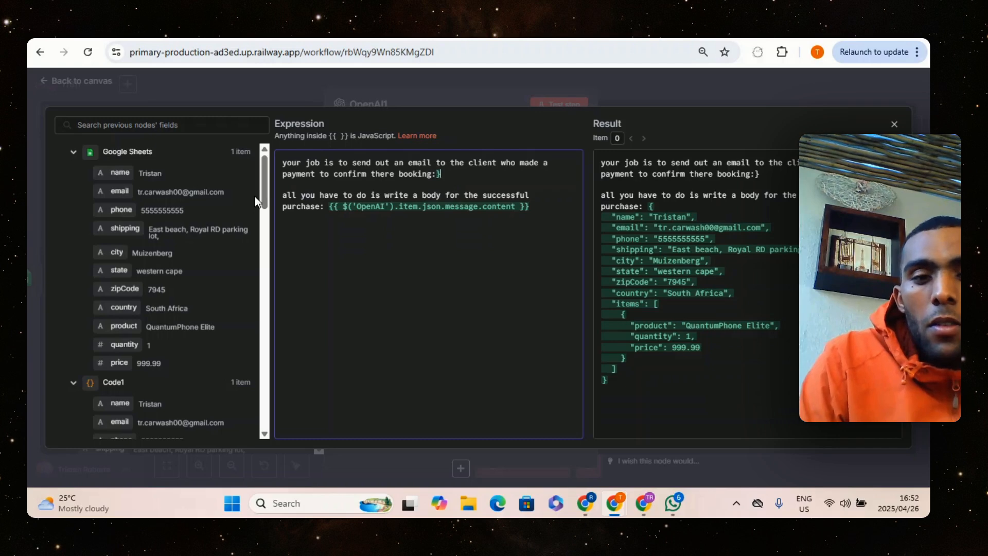
pyautogui.press('BackSpace')
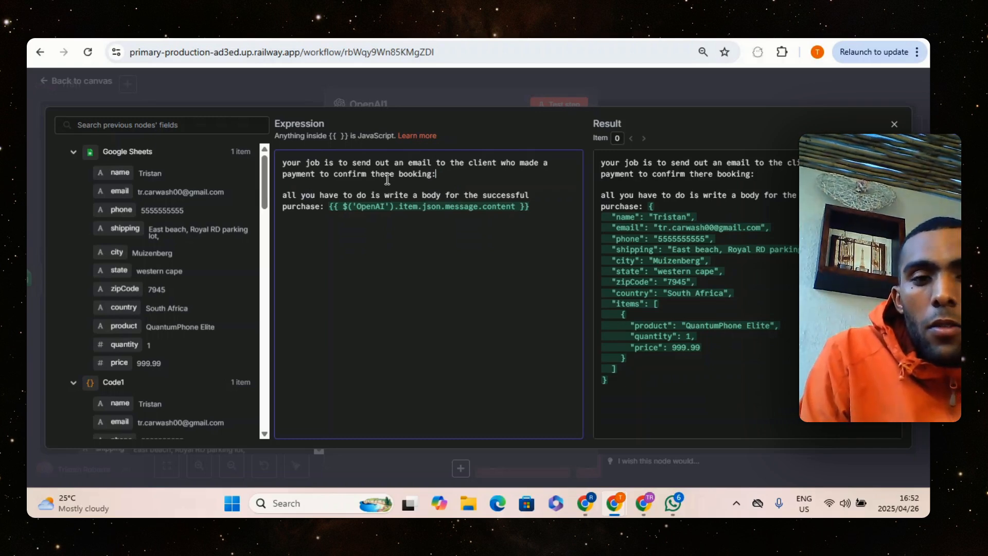
# Close the expression editor, run the OpenAI1 node again with the shortened prompt and leave the node
pyautogui.click(468, 105)
pyautogui.click(540, 103)
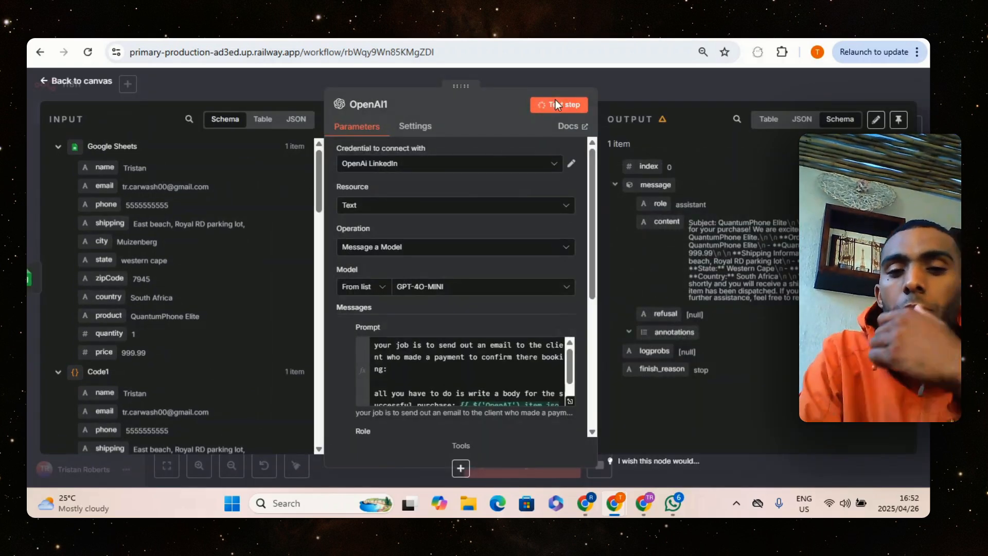
pyautogui.click(622, 95)
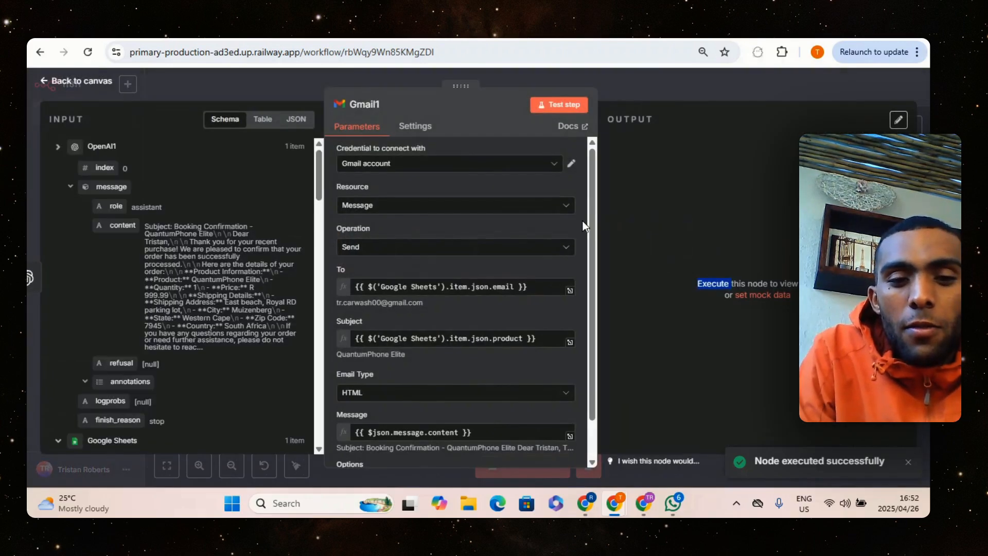
# Insert the OpenAI1 message content into the Gmail1 node's Message again and delete the duplicate expression so only one remains
pyautogui.click(607, 214)
pyautogui.scroll(-3, 592, 209)
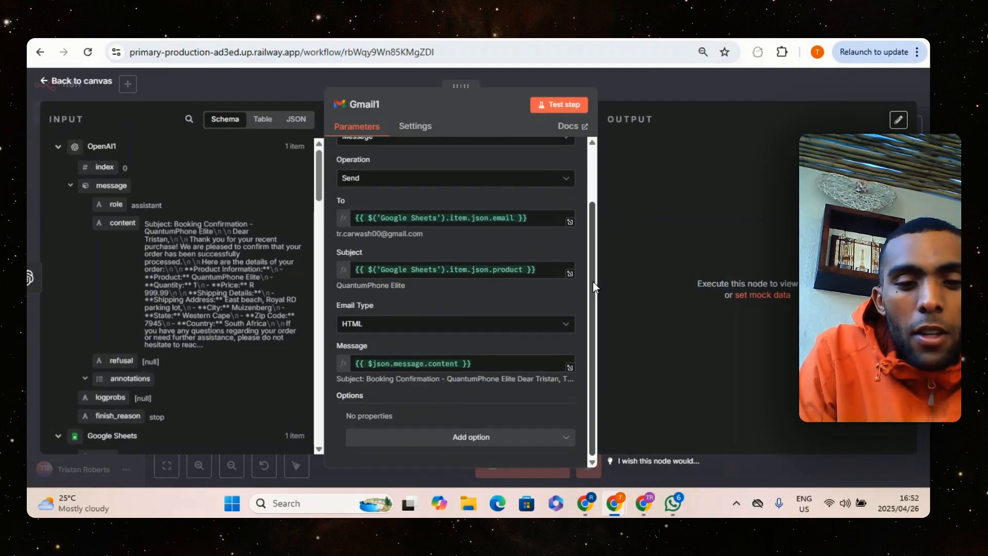
pyautogui.moveTo(116, 223); pyautogui.dragTo(468, 363)
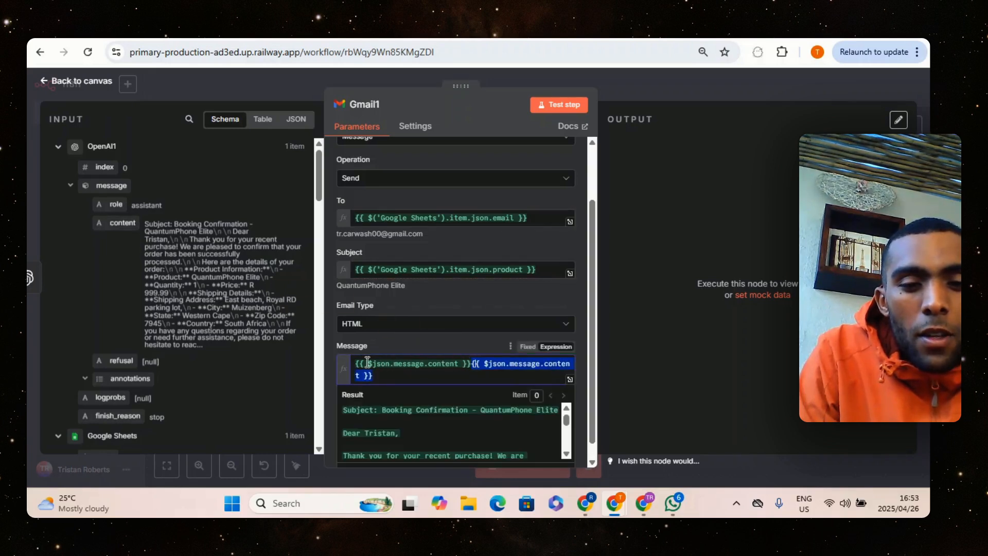
pyautogui.moveTo(356, 363); pyautogui.dragTo(470, 365)
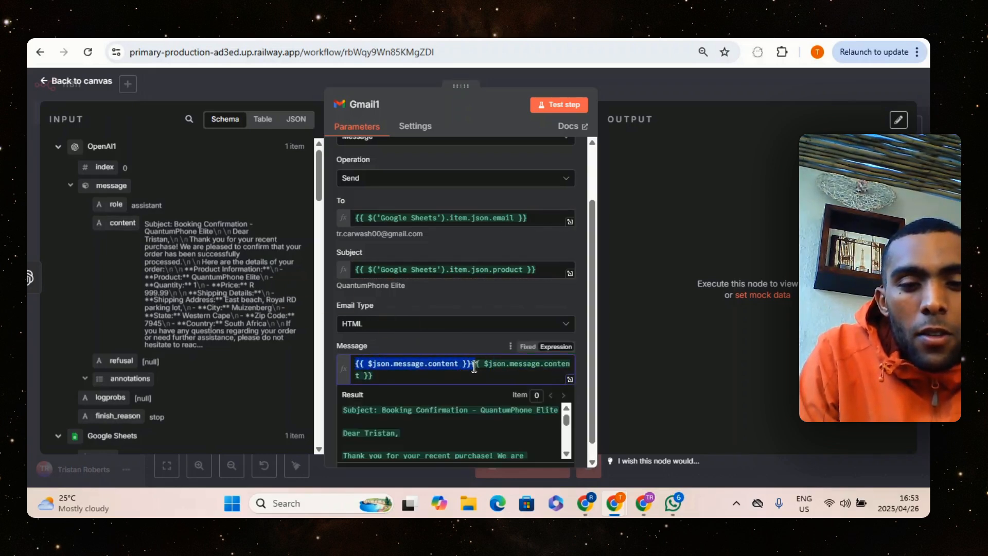
pyautogui.press('BackSpace')
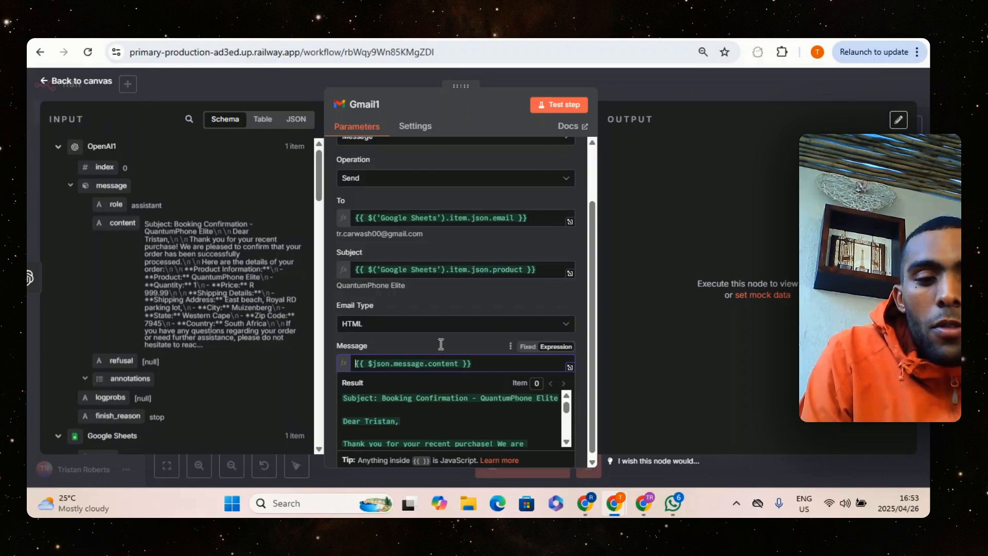
pyautogui.click(458, 340)
# Run the Gmail1 node to send the email, view its output as a table and return to the canvas
pyautogui.click(547, 106)
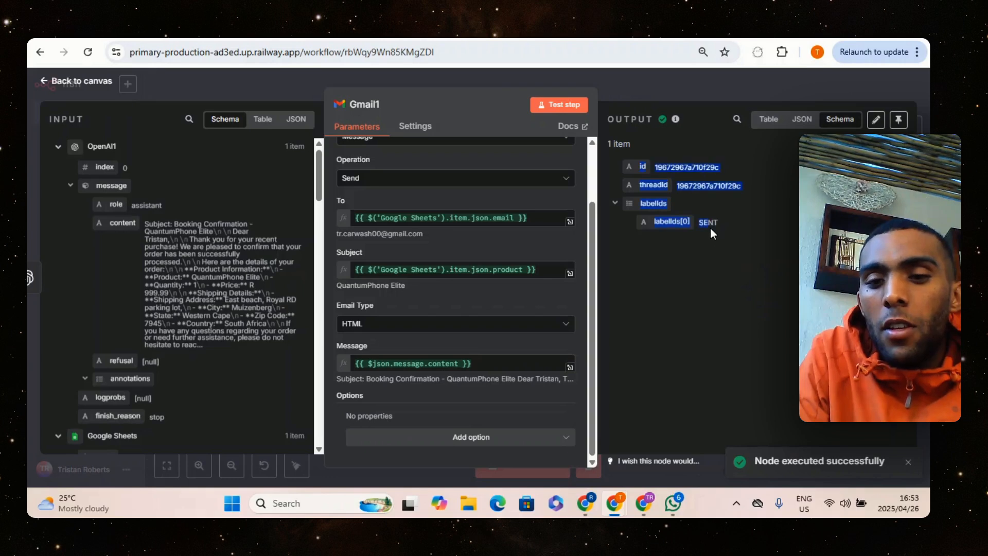
pyautogui.click(768, 120)
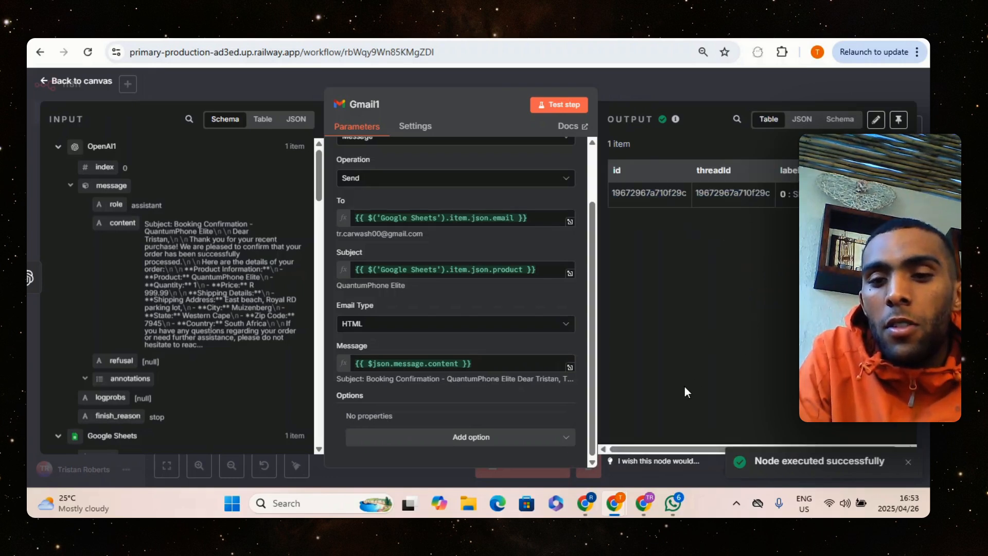
pyautogui.moveTo(705, 449); pyautogui.dragTo(749, 446)
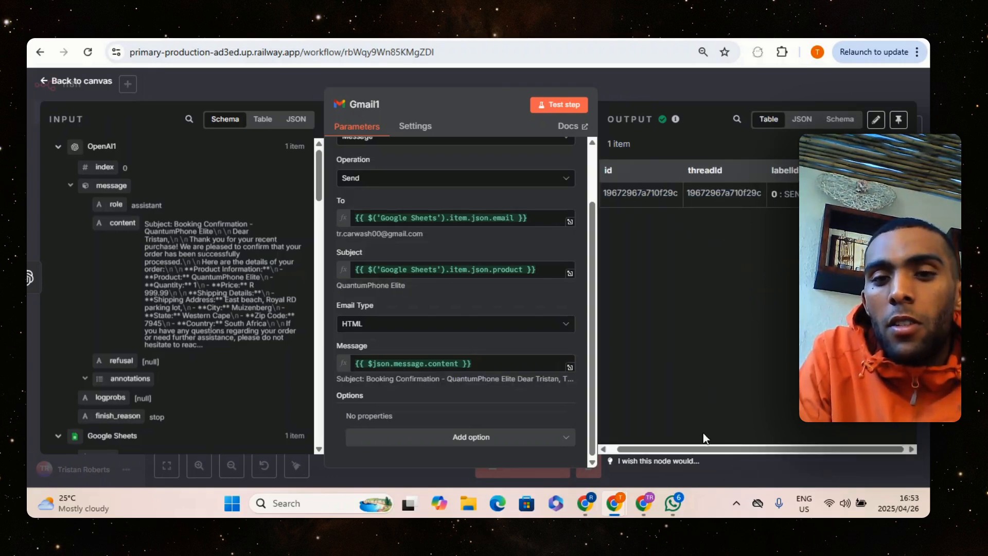
pyautogui.click(651, 90)
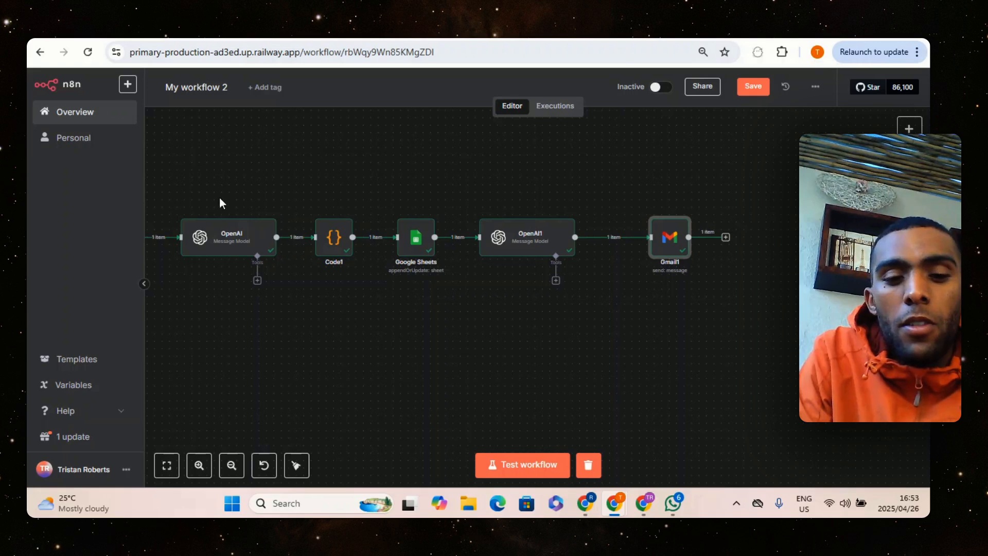
# Review the whole workflow on the canvas, from the Webhook node through to the Gmail1 node
pyautogui.scroll(-5, 319, 427)
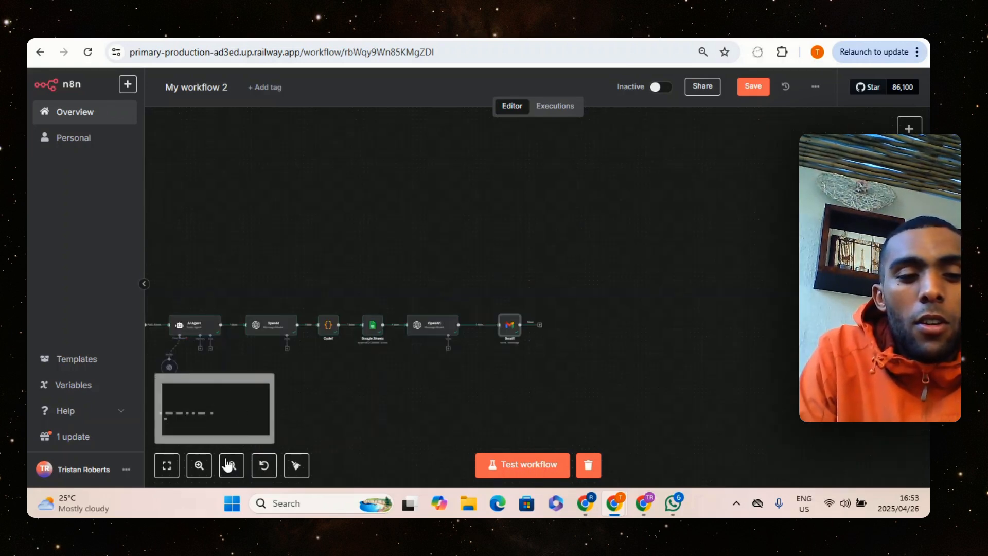
pyautogui.click(228, 464)
pyautogui.moveTo(205, 286); pyautogui.dragTo(601, 398)
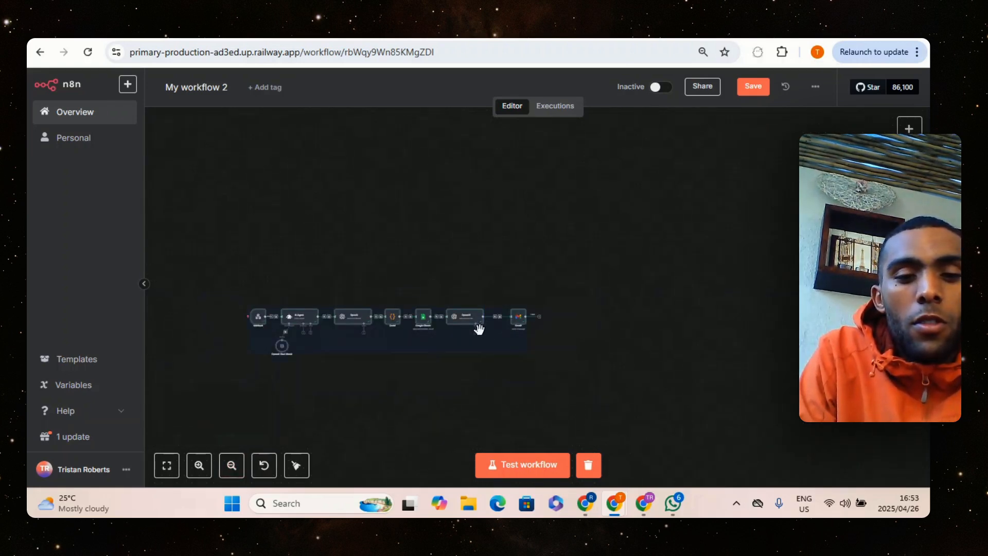
pyautogui.moveTo(479, 329); pyautogui.dragTo(616, 243)
pyautogui.moveTo(497, 315); pyautogui.dragTo(604, 237)
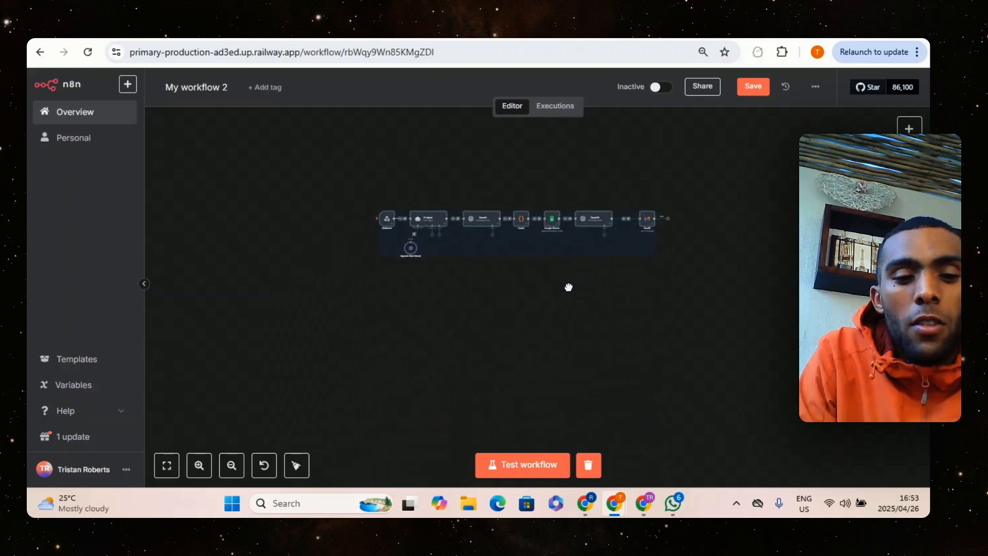
pyautogui.click(198, 466)
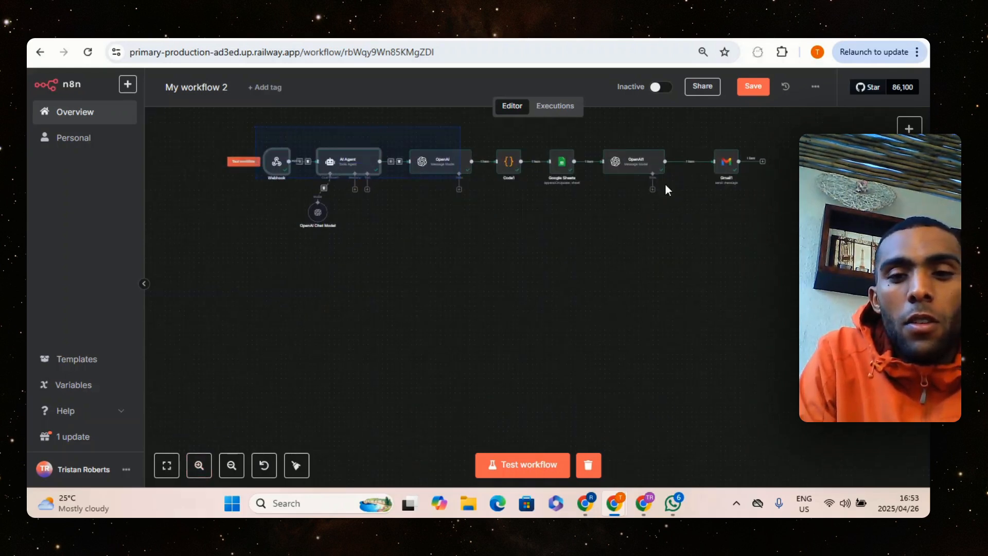
pyautogui.moveTo(666, 185); pyautogui.dragTo(686, 246)
pyautogui.click(668, 348)
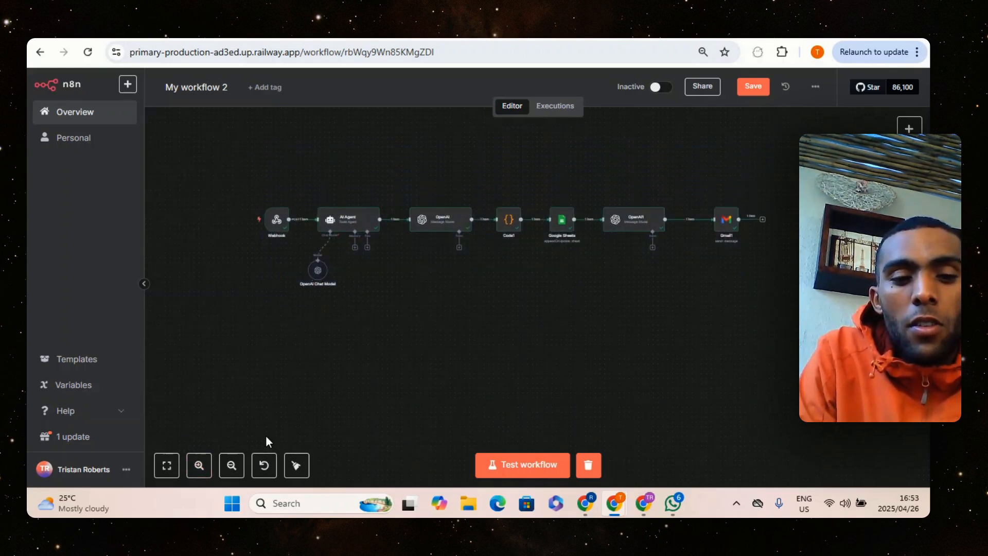
pyautogui.click(199, 466)
pyautogui.click(199, 466)
pyautogui.click(232, 466)
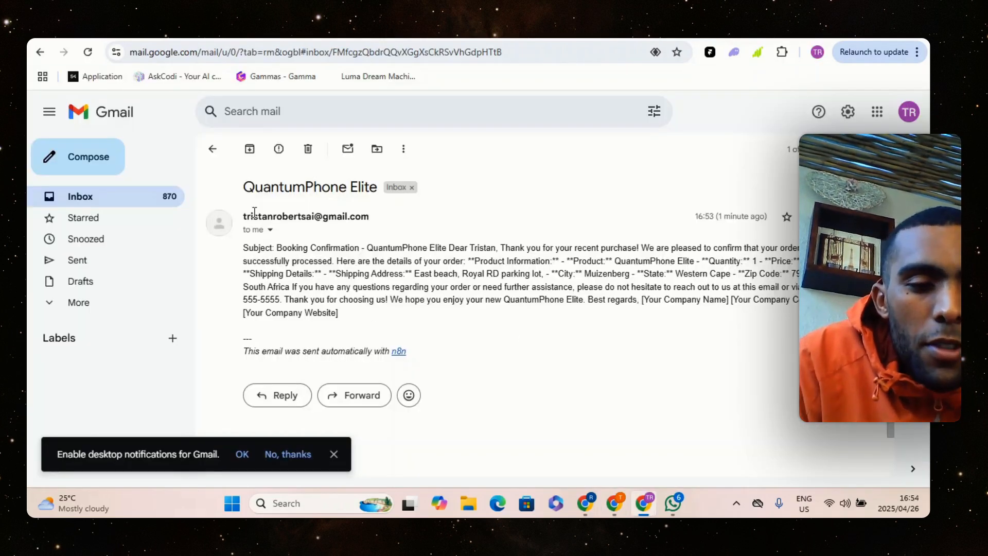
# Examine the received QuantumPhone Elite email in Gmail: its subject, the order details, the company placeholders and the n8n attribution line
pyautogui.moveTo(244, 187); pyautogui.dragTo(354, 189)
pyautogui.click(398, 217)
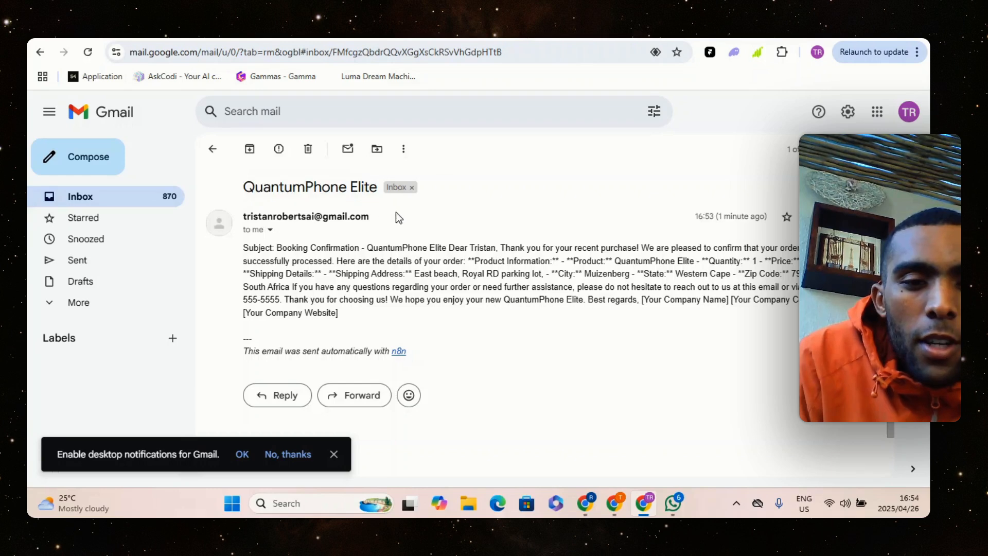
pyautogui.click(392, 280)
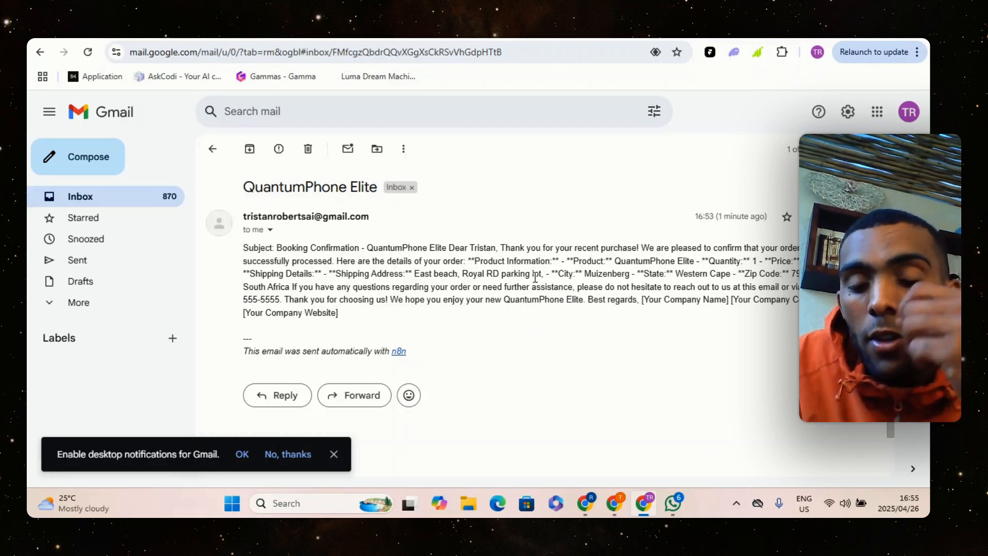
pyautogui.moveTo(643, 300); pyautogui.dragTo(800, 301)
pyautogui.click(733, 299)
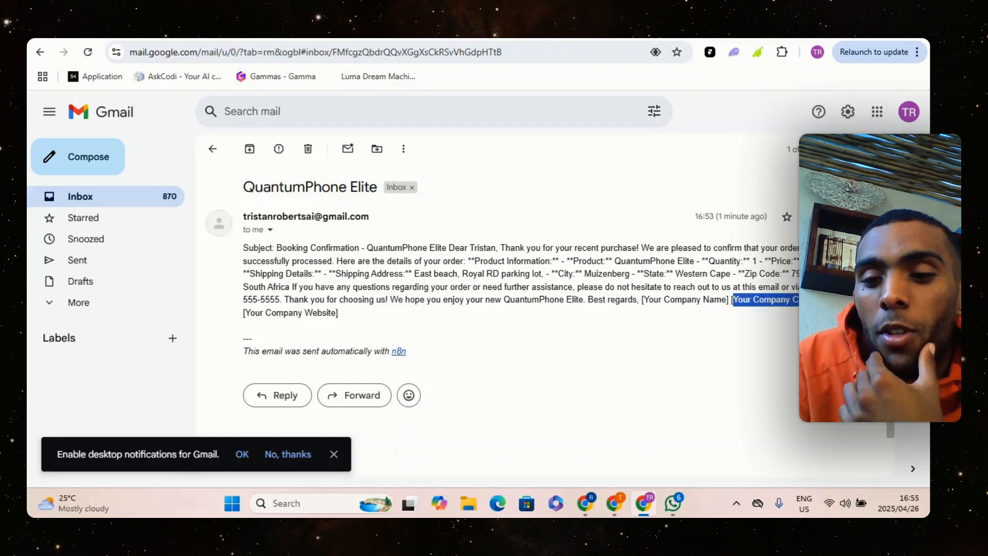
pyautogui.click(603, 340)
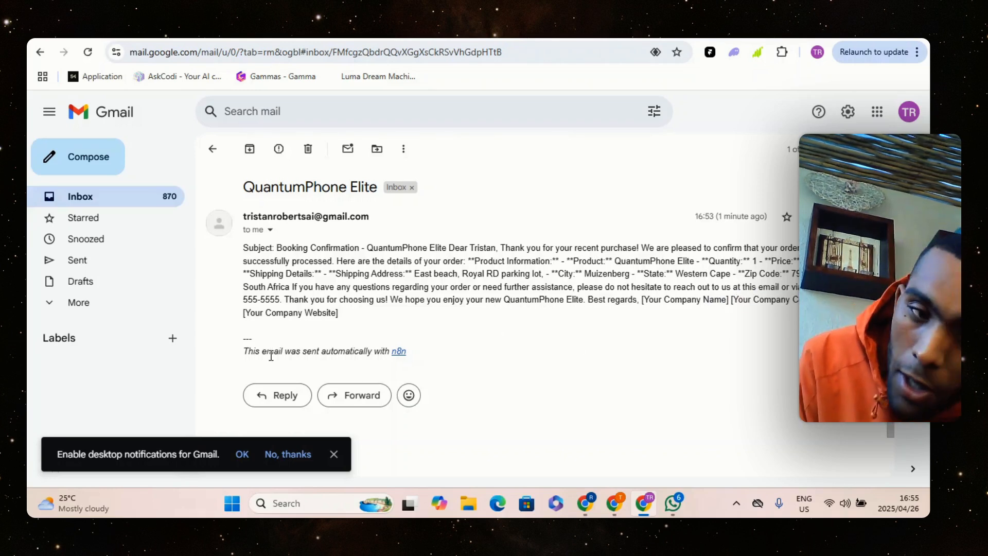
pyautogui.moveTo(427, 351); pyautogui.dragTo(317, 357)
pyautogui.click(293, 360)
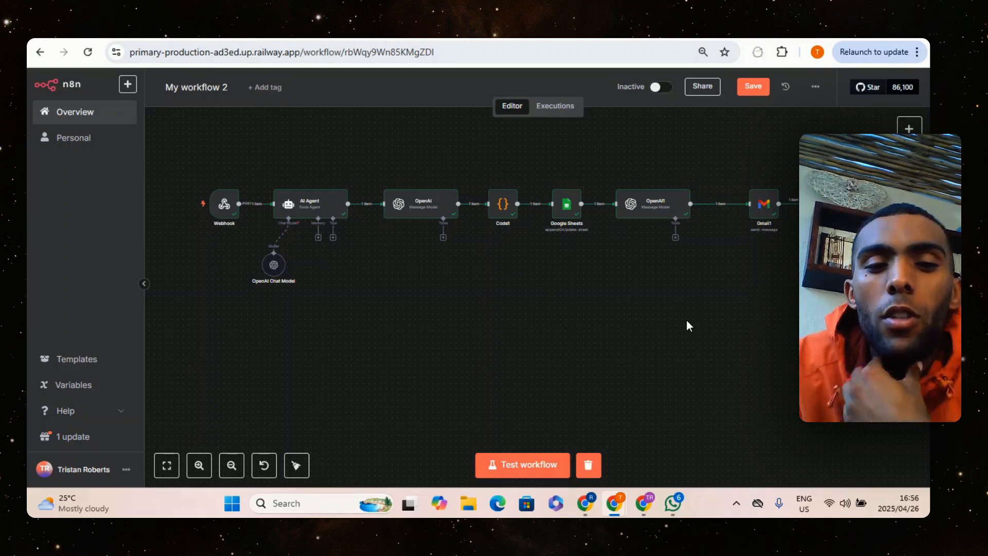
# Back in n8n, add the Append n8n Attribution option to the Gmail1 node and turn it off
pyautogui.doubleClick(767, 203)
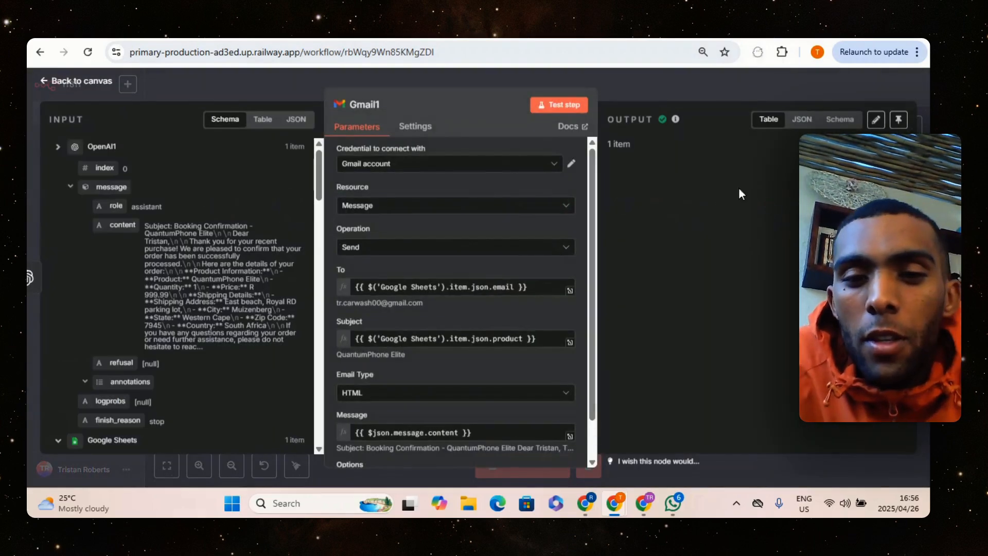
pyautogui.scroll(-2, 520, 412)
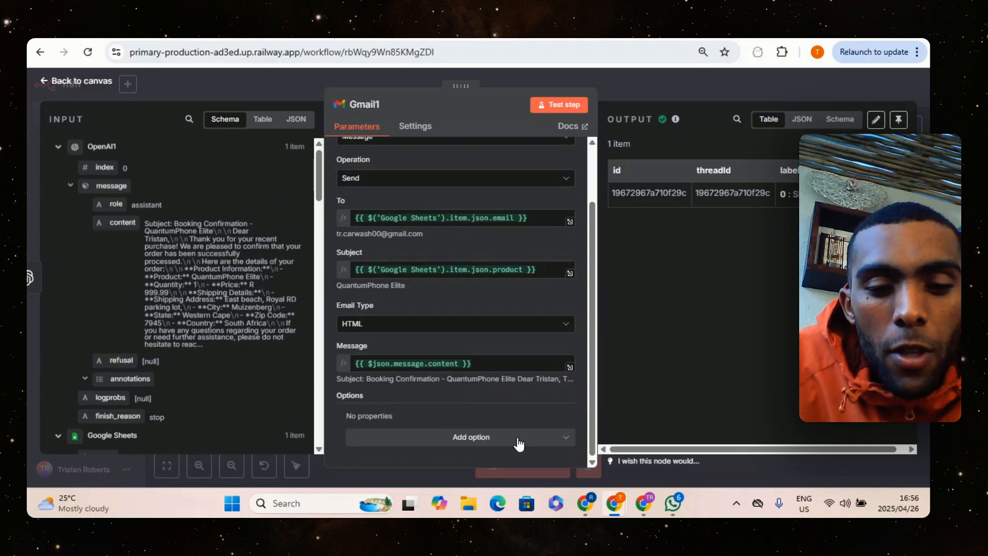
pyautogui.click(507, 441)
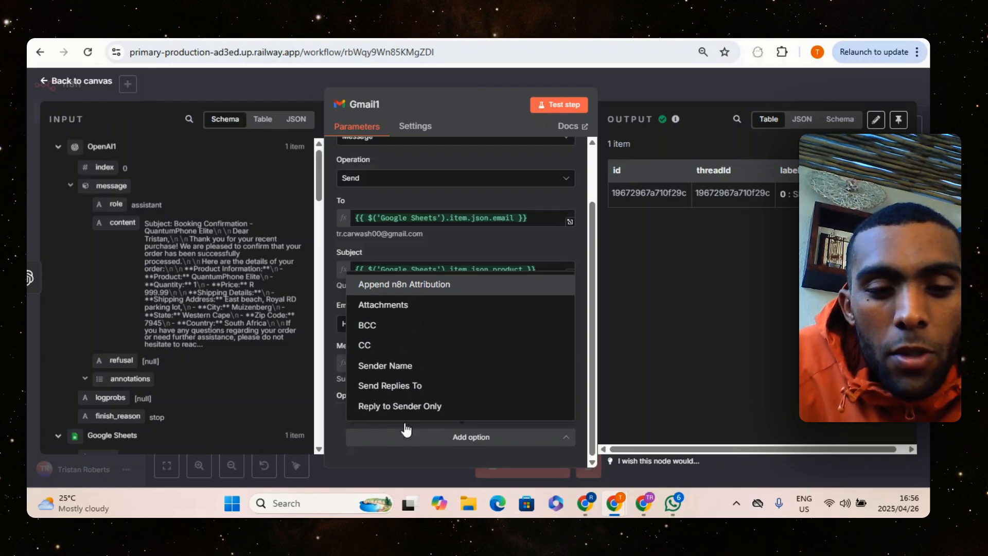
pyautogui.press('Return')
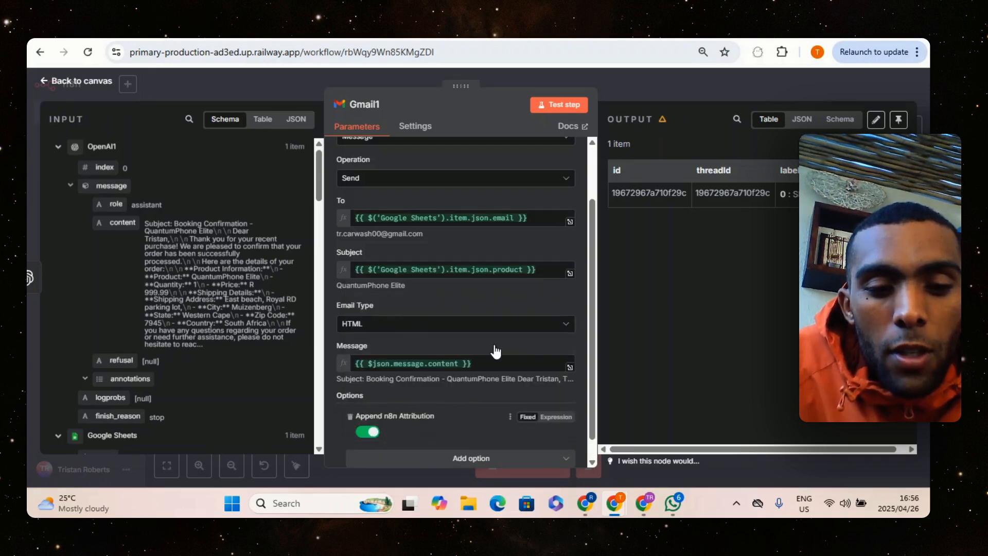
pyautogui.click(368, 433)
pyautogui.scroll(-1, 369, 434)
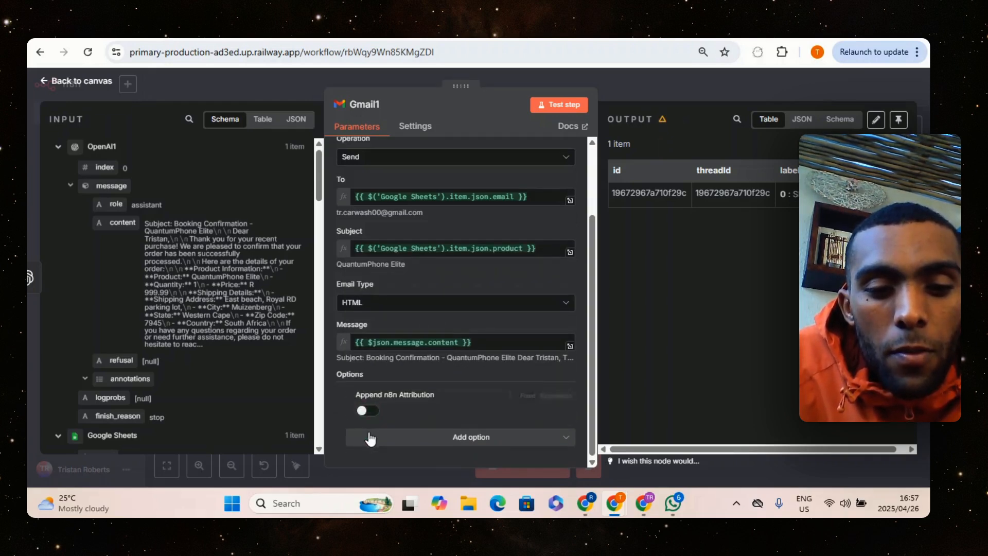
# Run the Gmail1 node again, leave it and open the newest QuantumPhone Elite email in the Gmail inbox
pyautogui.click(548, 105)
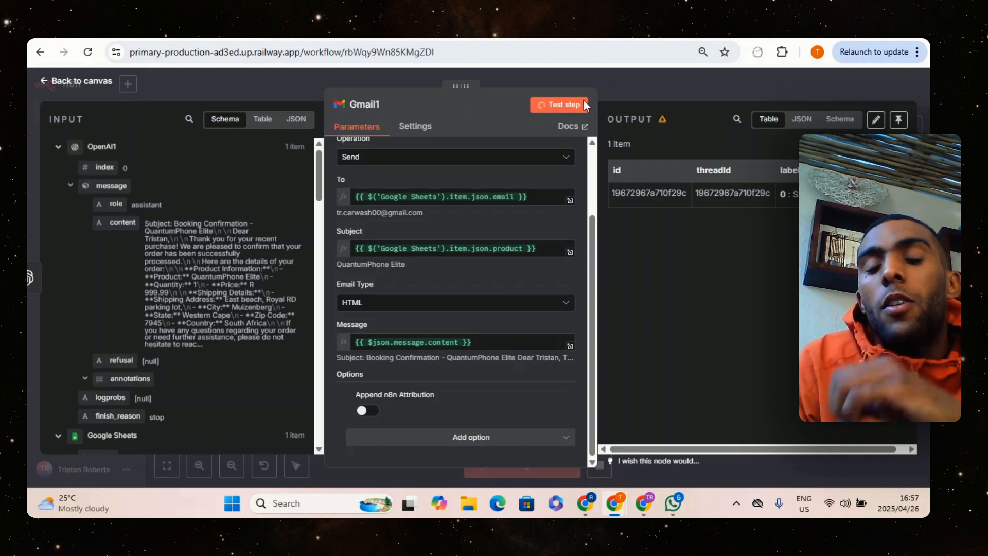
pyautogui.click(655, 82)
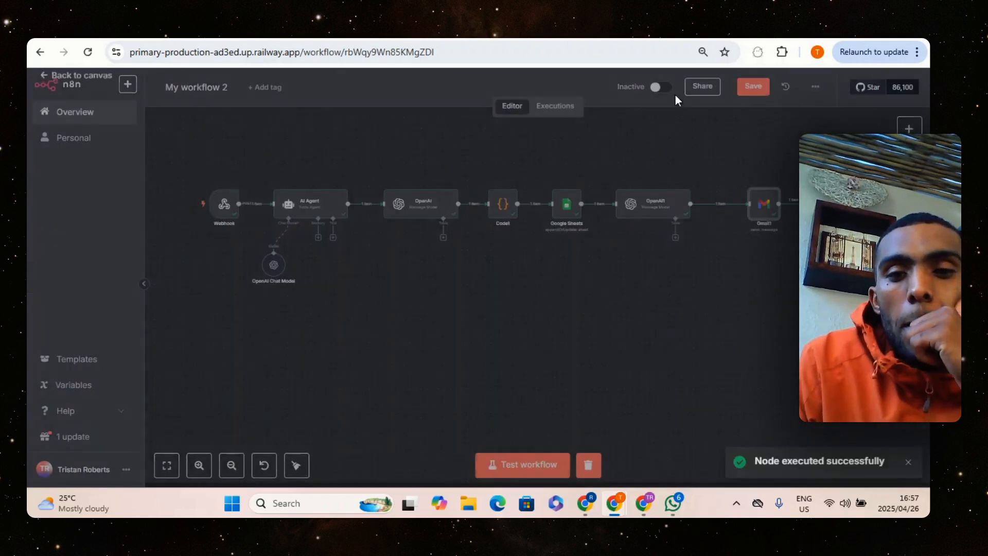
pyautogui.click(651, 502)
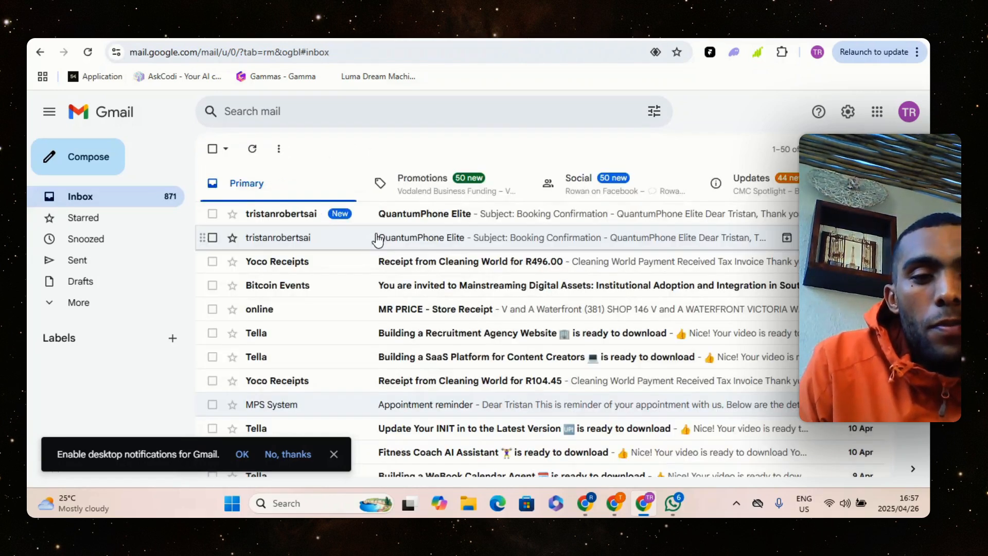
pyautogui.click(444, 221)
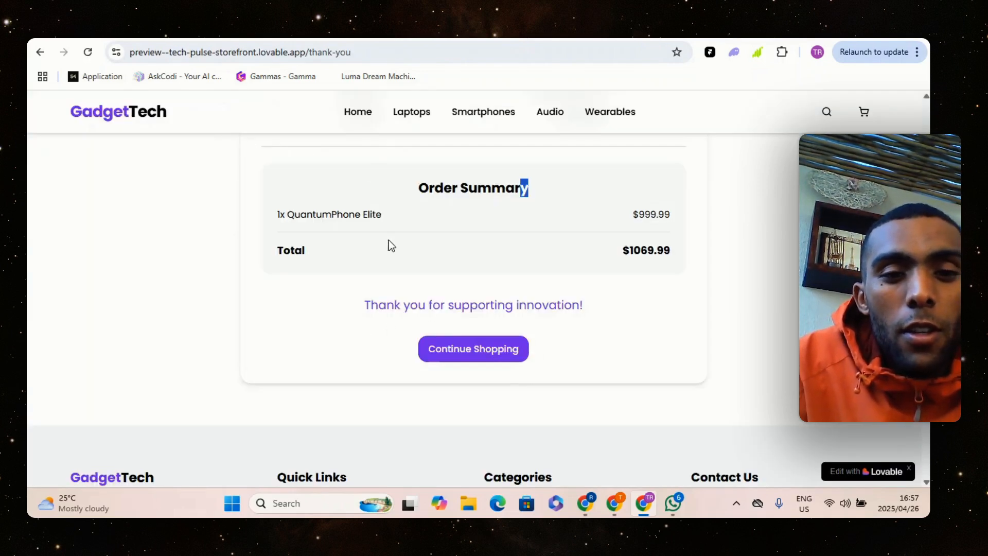
# Switch to the GadgetTech storefront, open its home page, check the shopping cart and return to the home page
pyautogui.scroll(2, 380, 206)
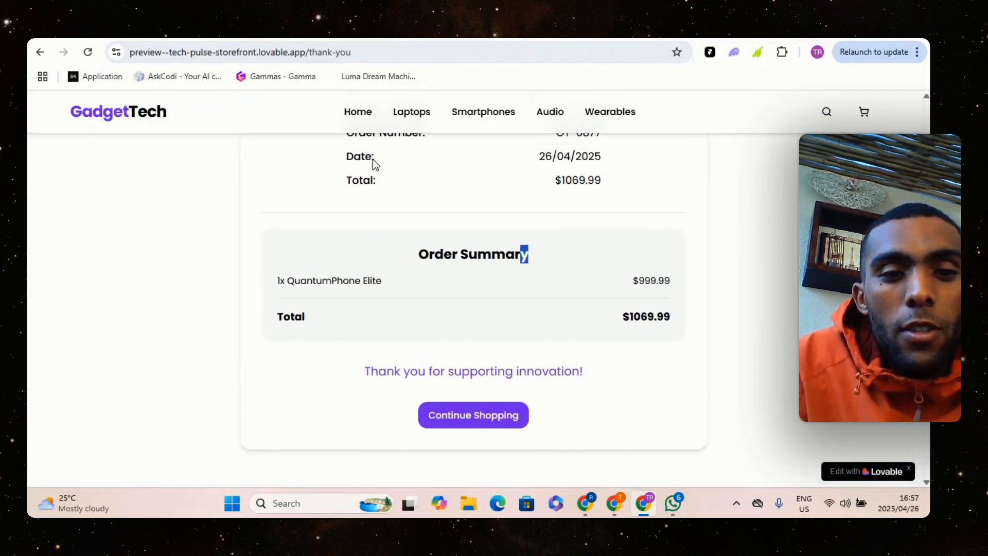
pyautogui.click(358, 111)
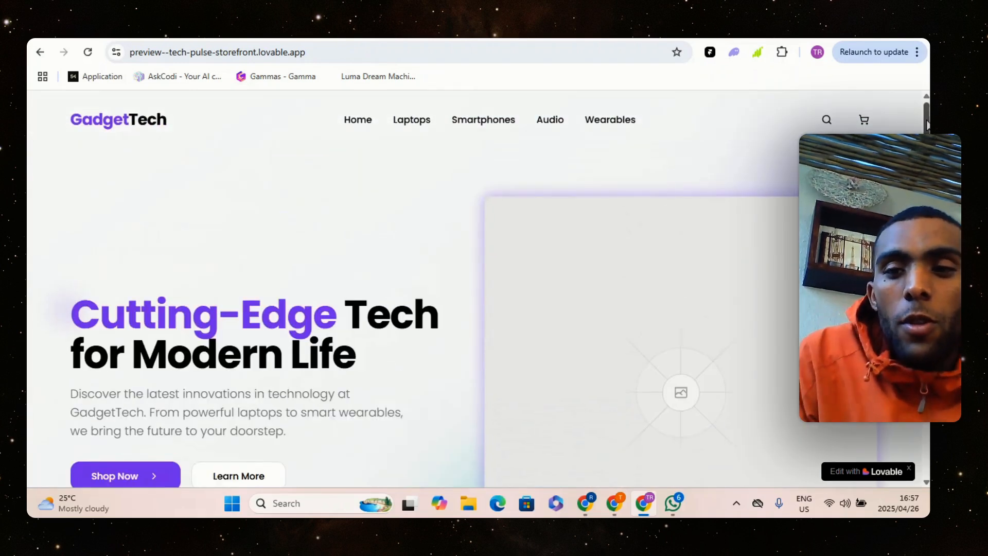
pyautogui.moveTo(927, 127)
pyautogui.mouseDown()
pyautogui.moveTo(927, 322)
pyautogui.moveTo(920, 118)
pyautogui.mouseUp()
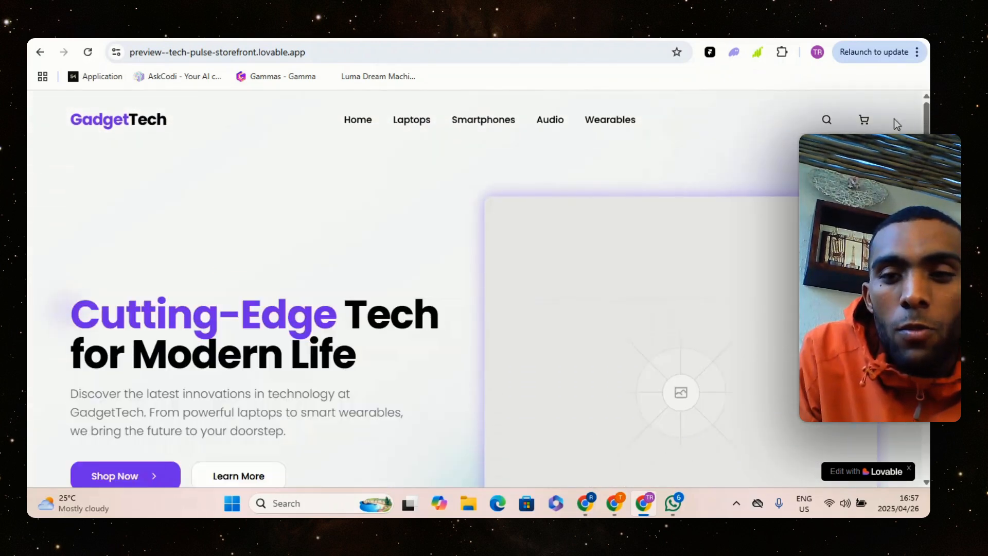
pyautogui.click(863, 112)
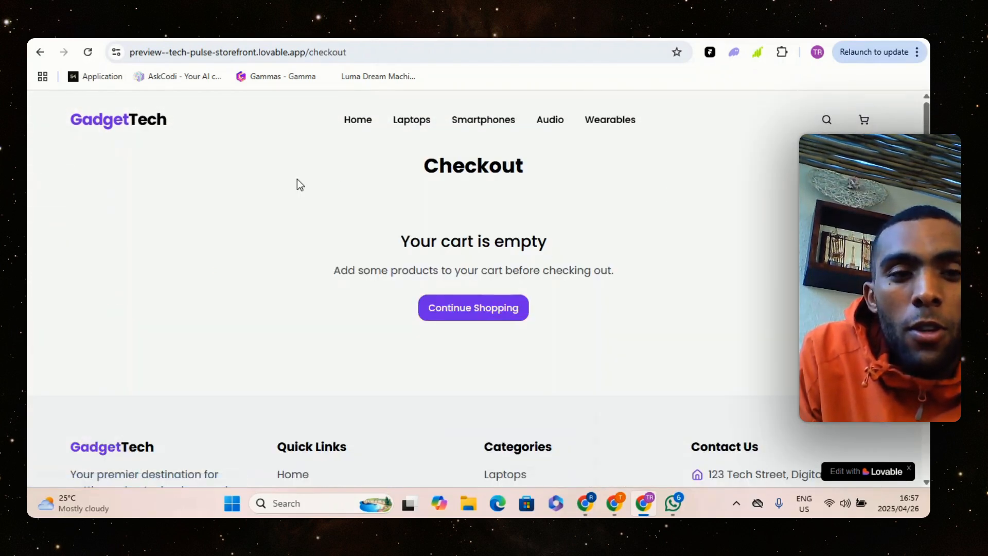
pyautogui.click(350, 123)
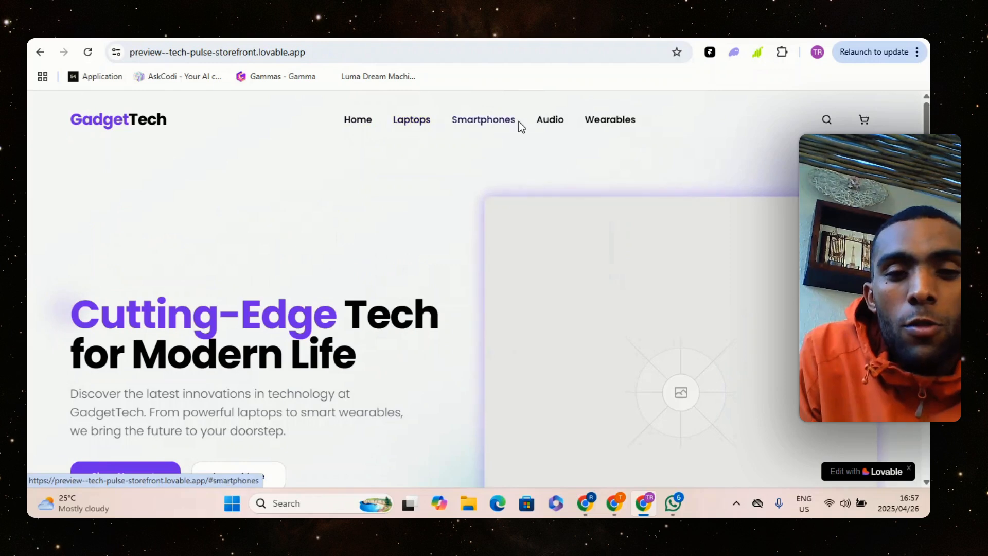